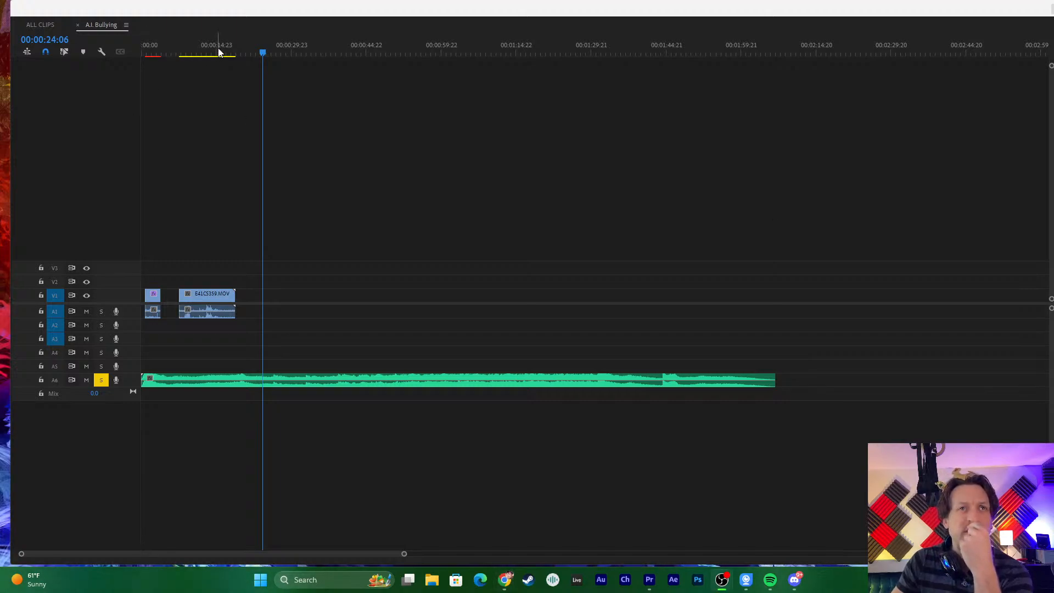
- Return the playhead to the start of the A.I. Bullying sequence, then place the Program monitor over the timeline's upper-right corner and shrink it
drag(218, 52, 124, 51)
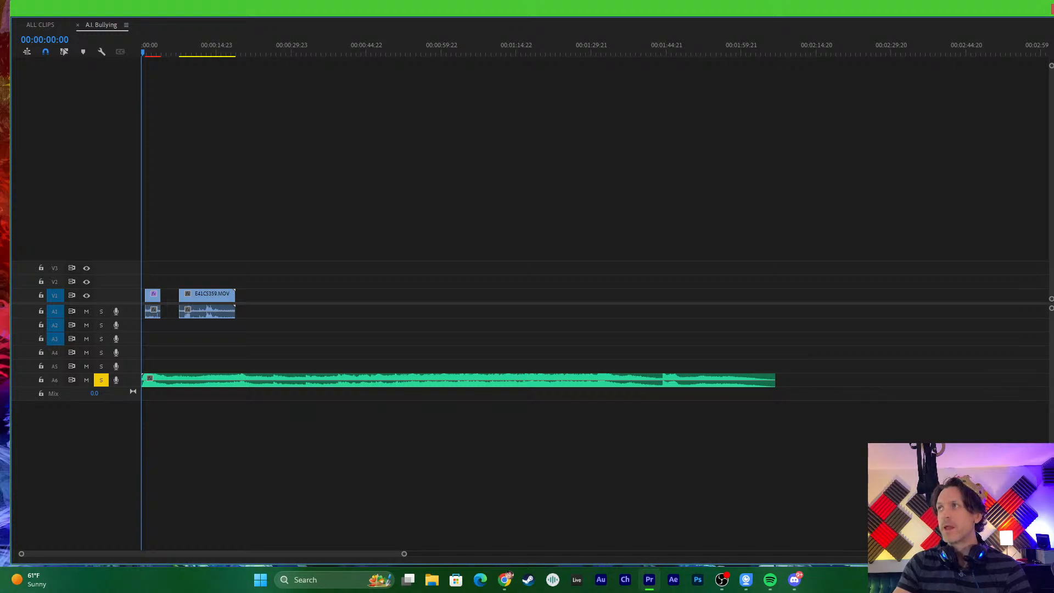
drag(744, 116, 836, 18)
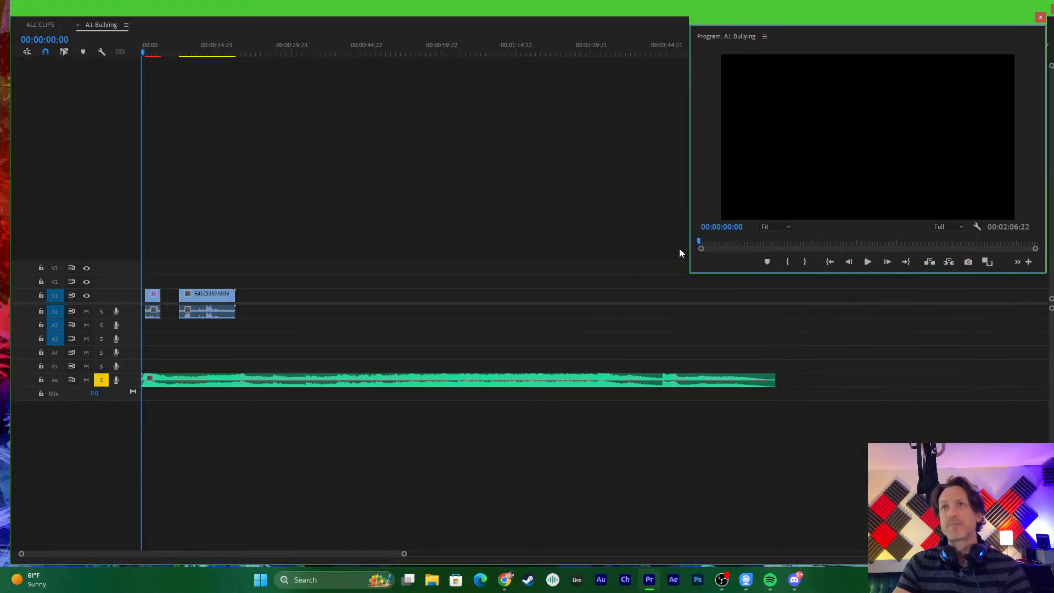
drag(689, 271, 763, 249)
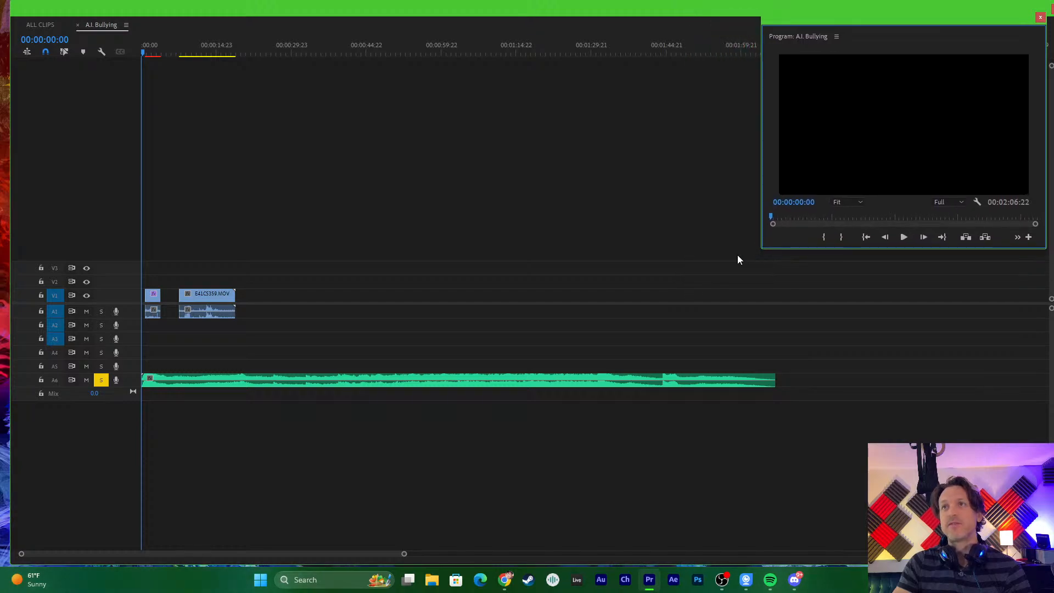
drag(160, 46, 139, 65)
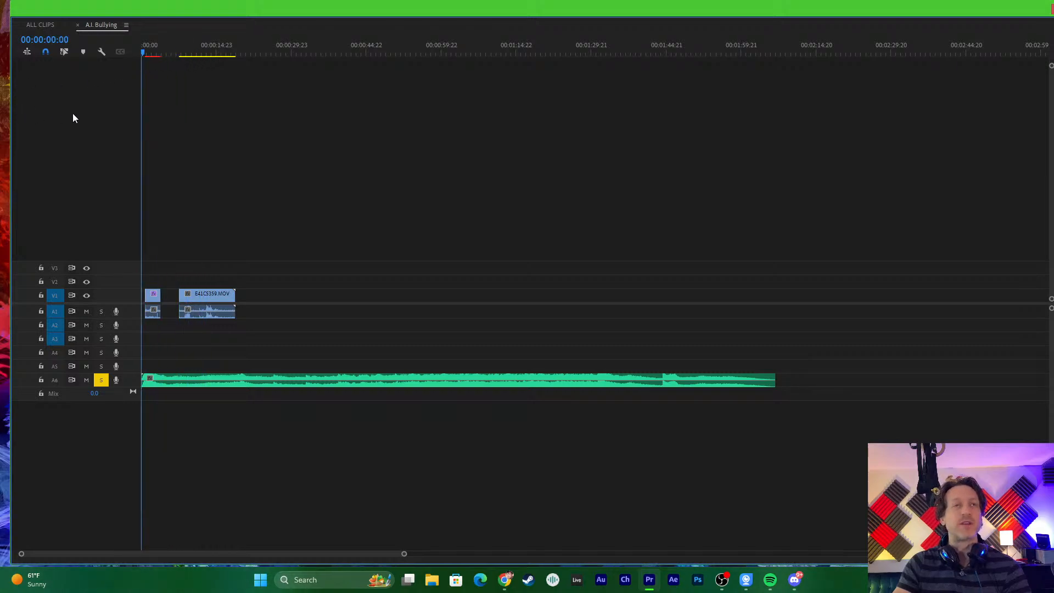
- Resize the timeline window to full height beside the Program monitor so that the two windows no longer overlap
drag(948, 12, 918, 20)
drag(1036, 8, 749, 98)
drag(676, 112, 695, 14)
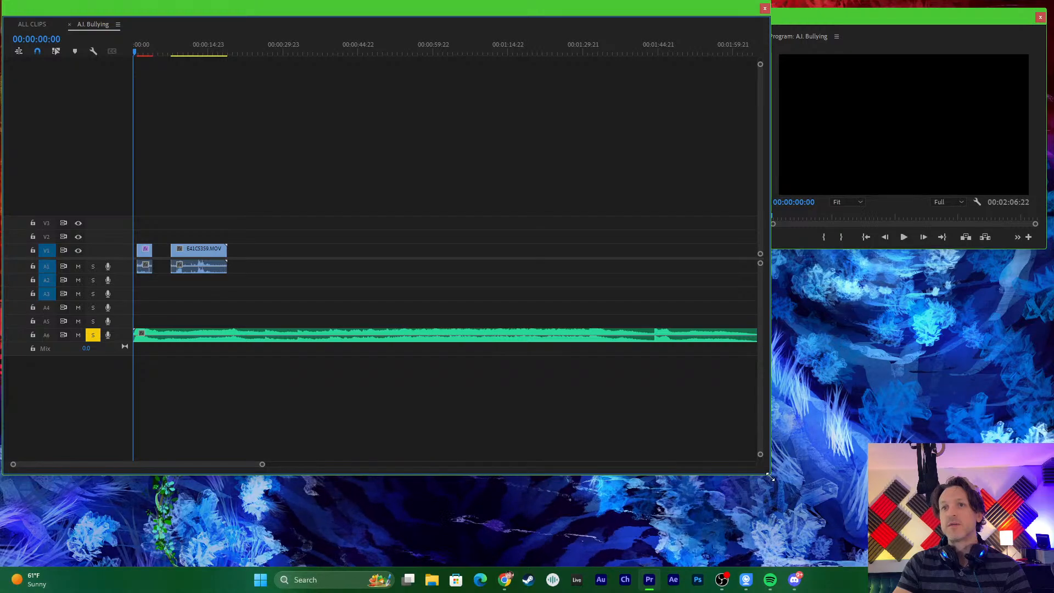
drag(769, 472, 758, 564)
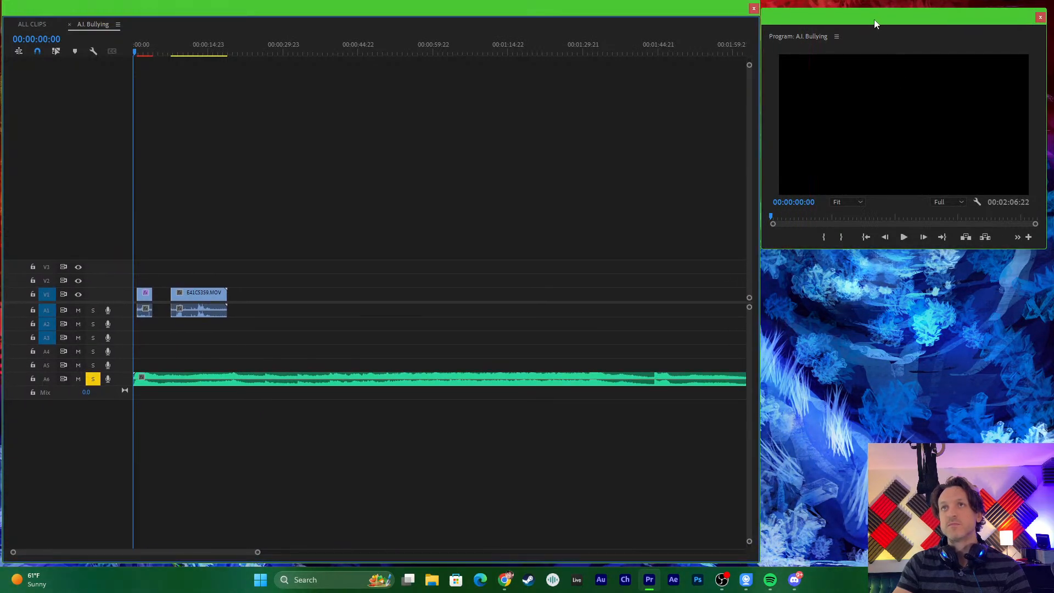
drag(874, 21, 877, 15)
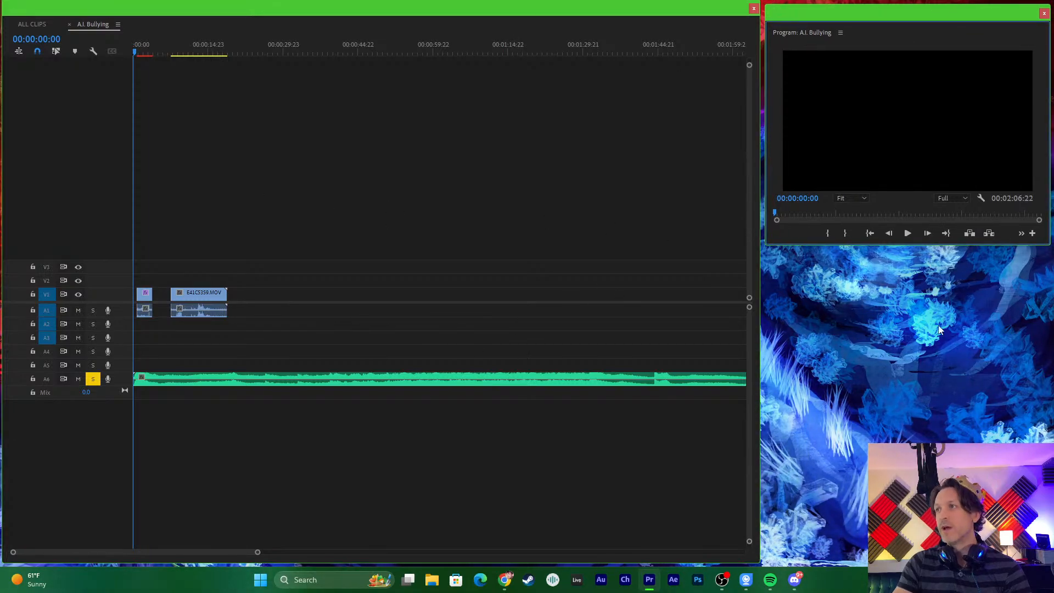
key(alt+Tab)
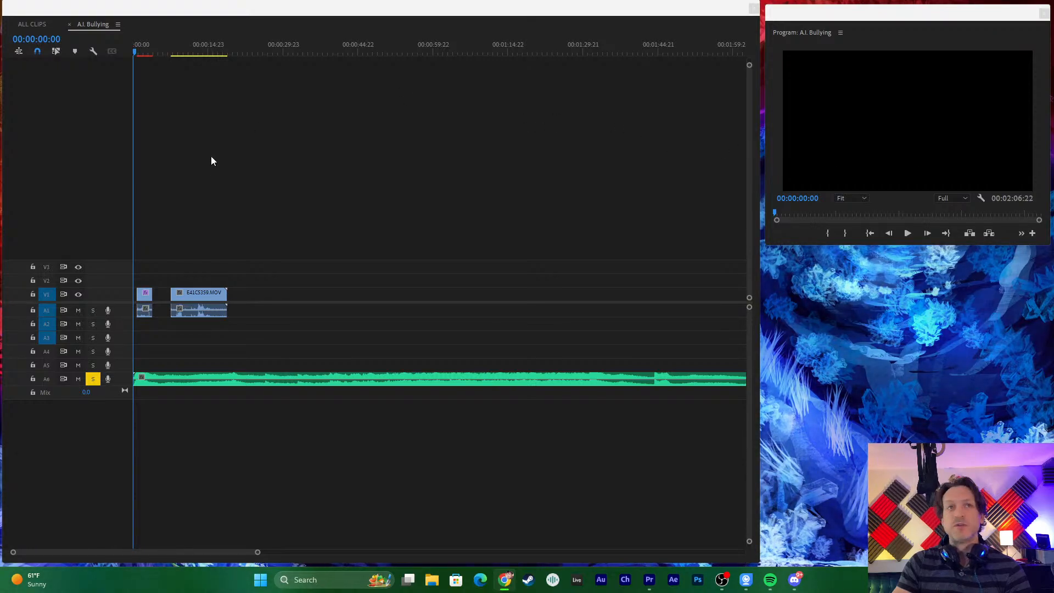
- Zoom in on the opening clips and scrub the playhead from the sequence start to 00:00:01:05 in the first clip
drag(160, 47, 97, 87)
key(equal)
key(equal)
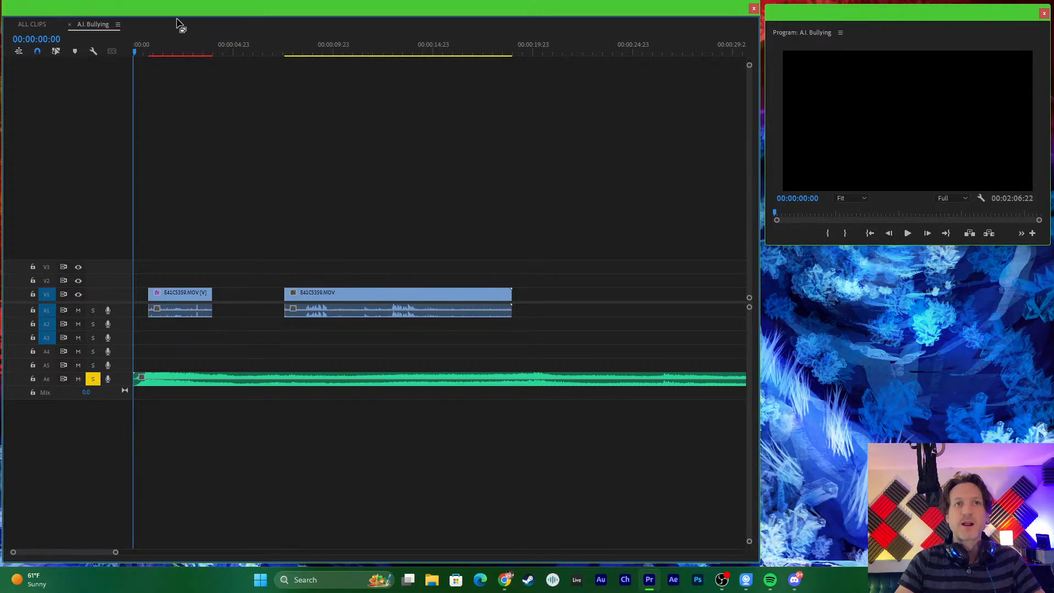
drag(164, 55, 153, 113)
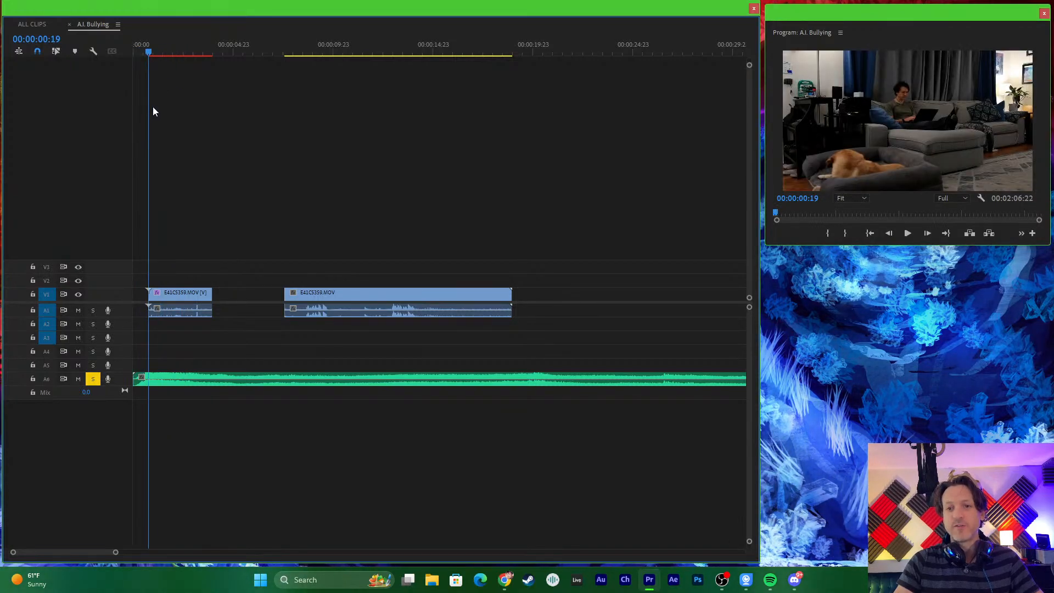
drag(147, 124, 158, 125)
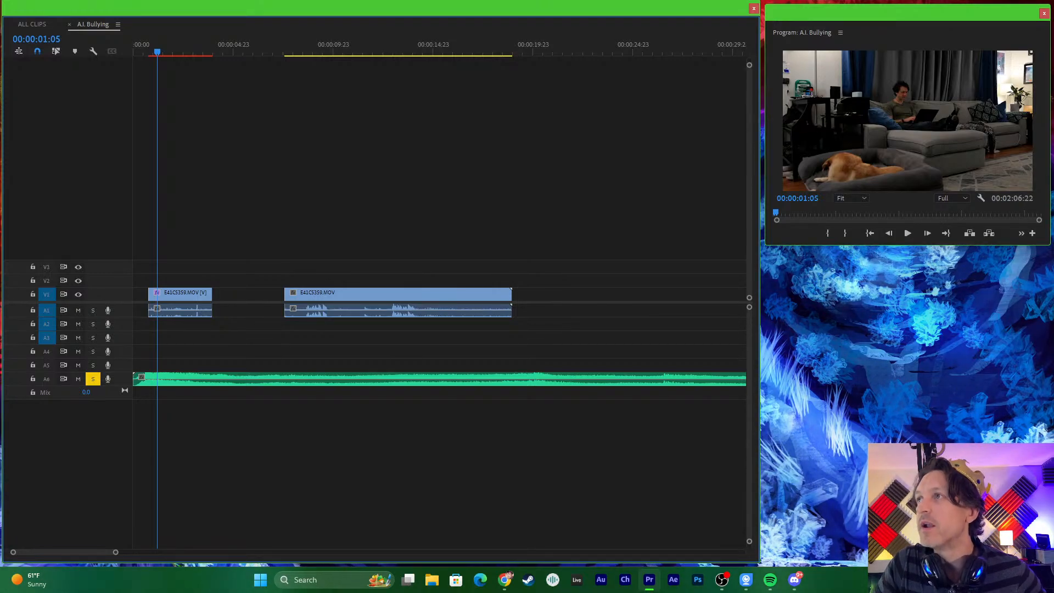
key(alt+Tab)
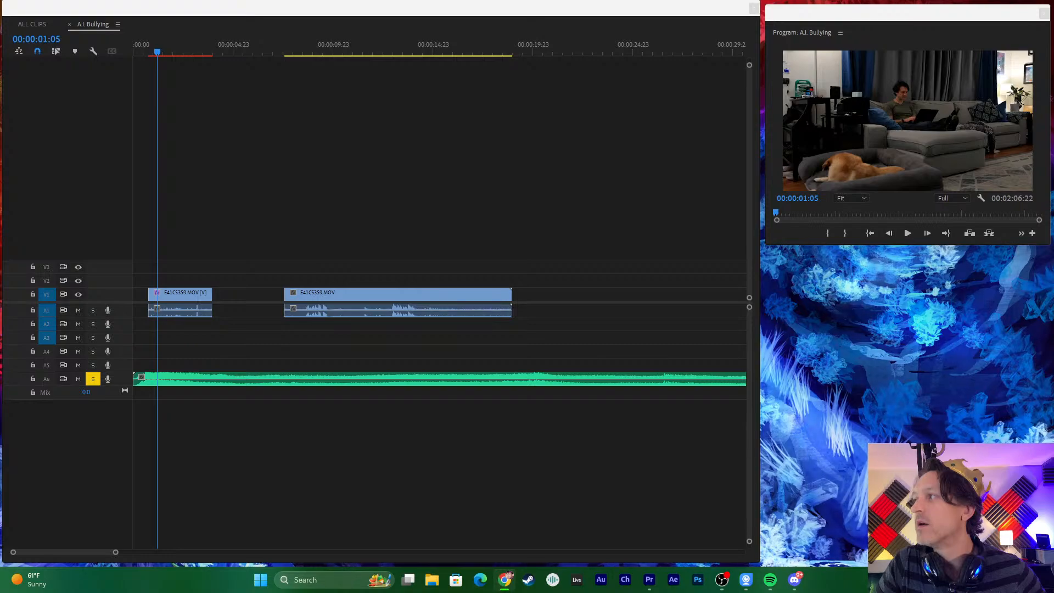
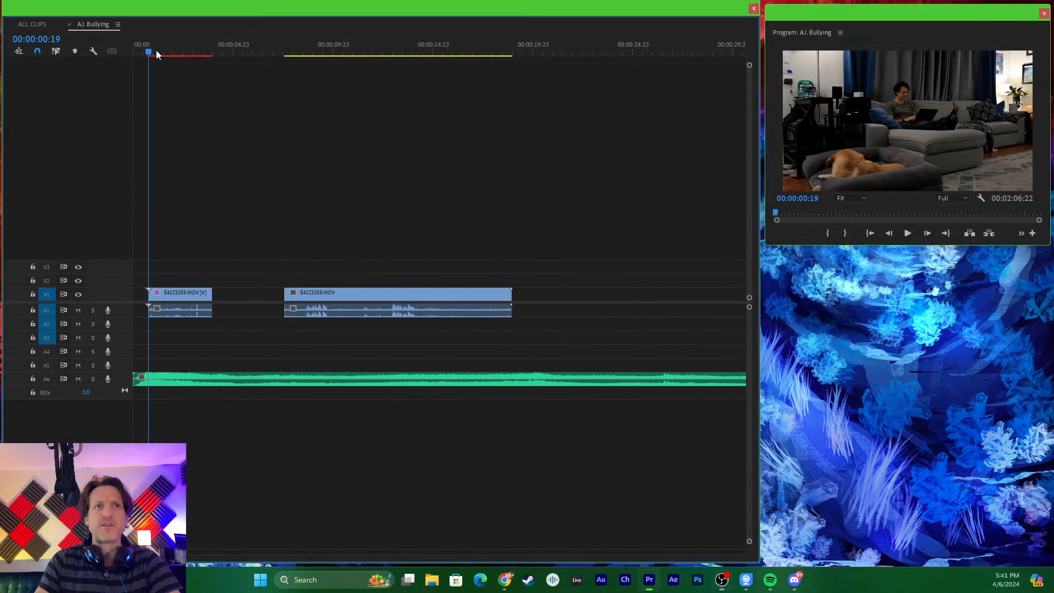
- Return the playhead to the sequence start, zoom in on the first clip and increase the height of the audio tracks
drag(167, 55, 129, 58)
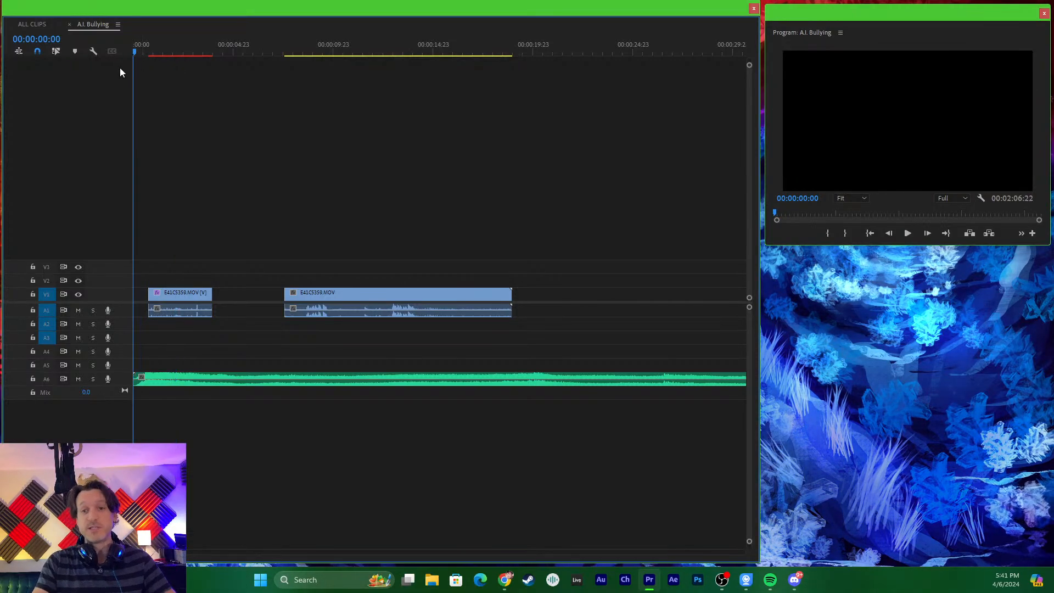
key(equal)
key(equal)
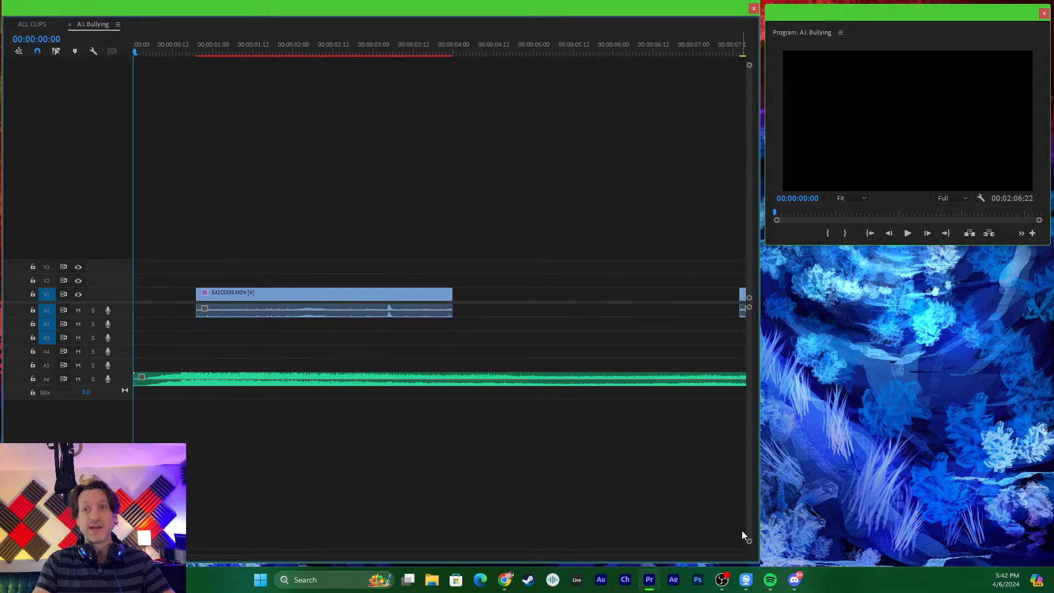
drag(749, 540, 750, 524)
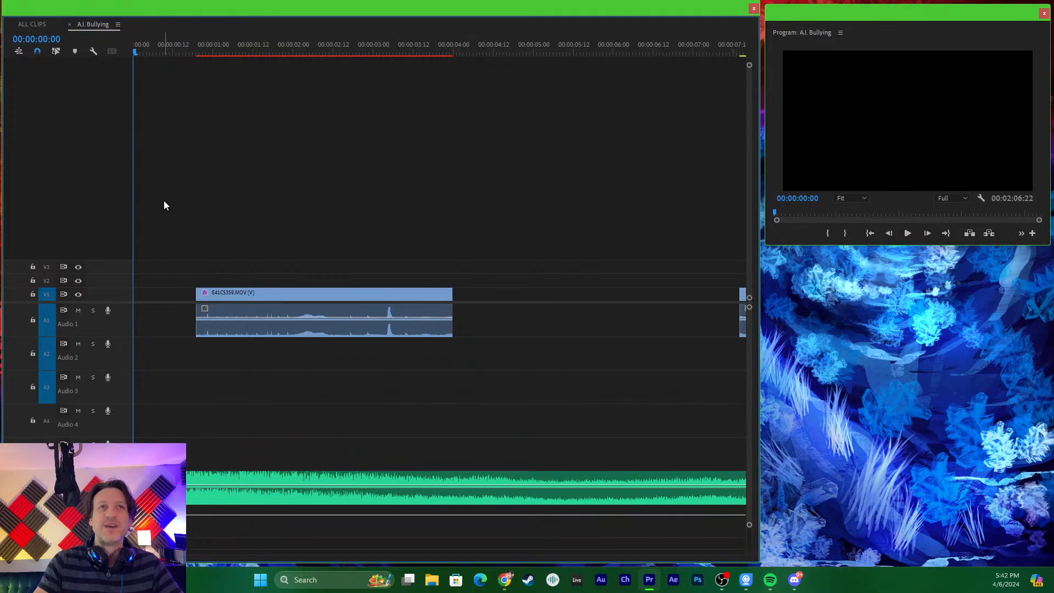
- Play the first E41C5359.MOV clip from just before its start, then replay it to examine the camera motion
drag(163, 51, 173, 53)
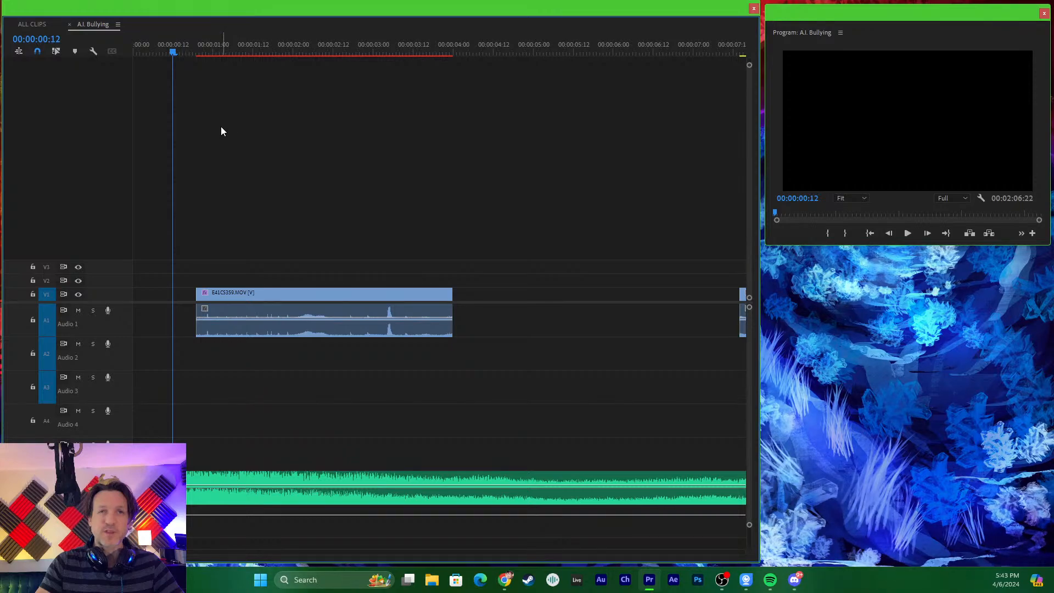
drag(194, 43, 147, 60)
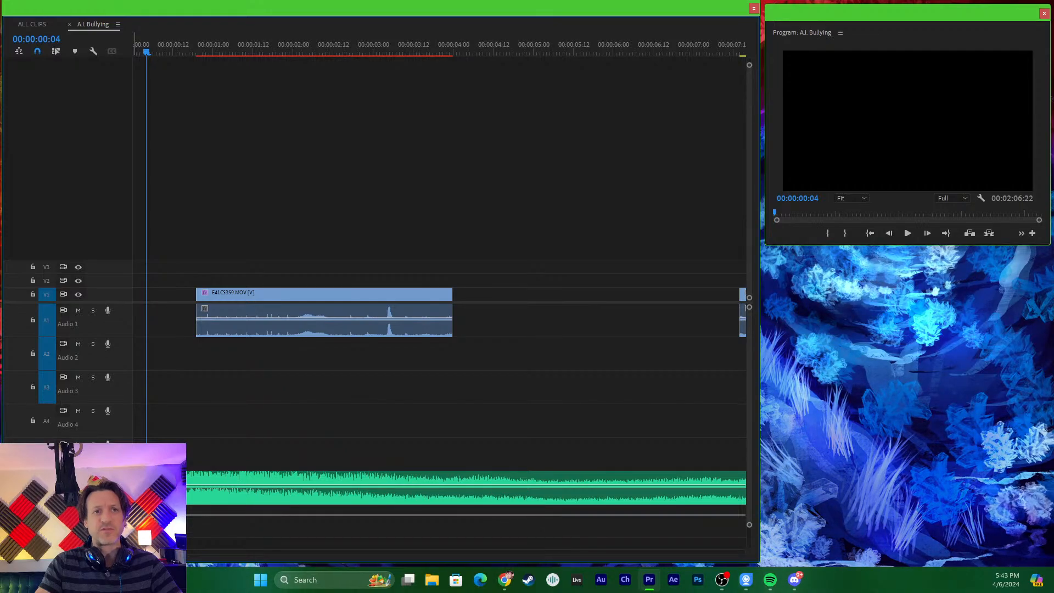
key(space)
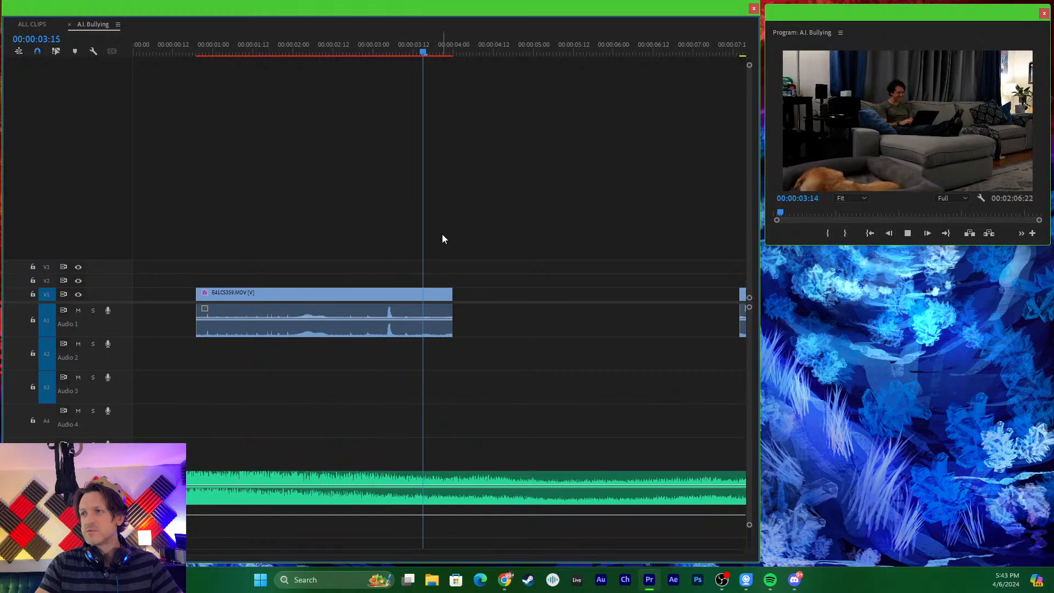
key(space)
drag(469, 47, 196, 91)
key(minus)
key(minus)
key(equal)
key(equal)
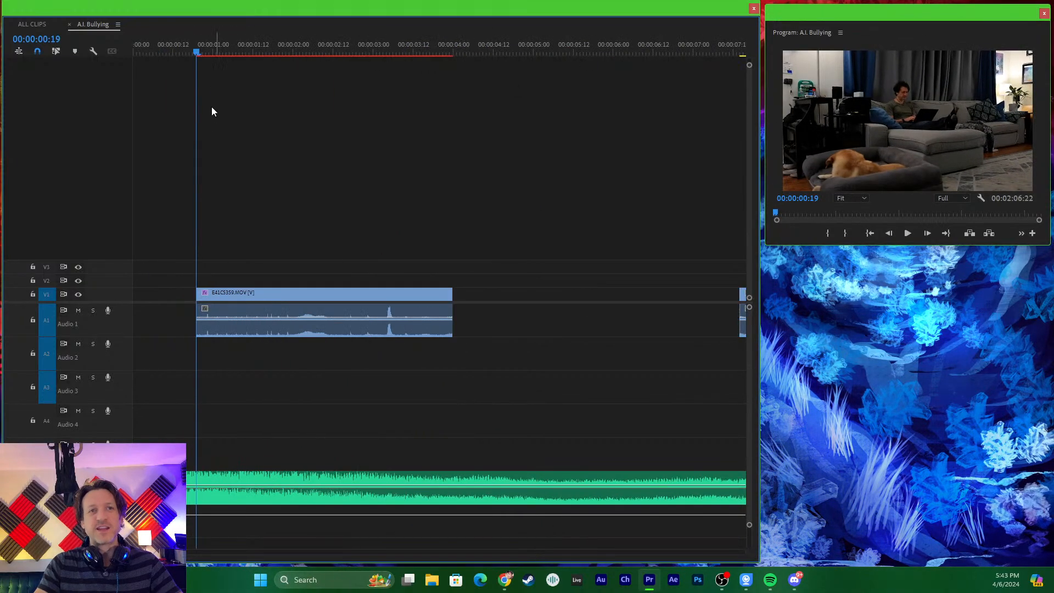
drag(179, 47, 151, 40)
key(space)
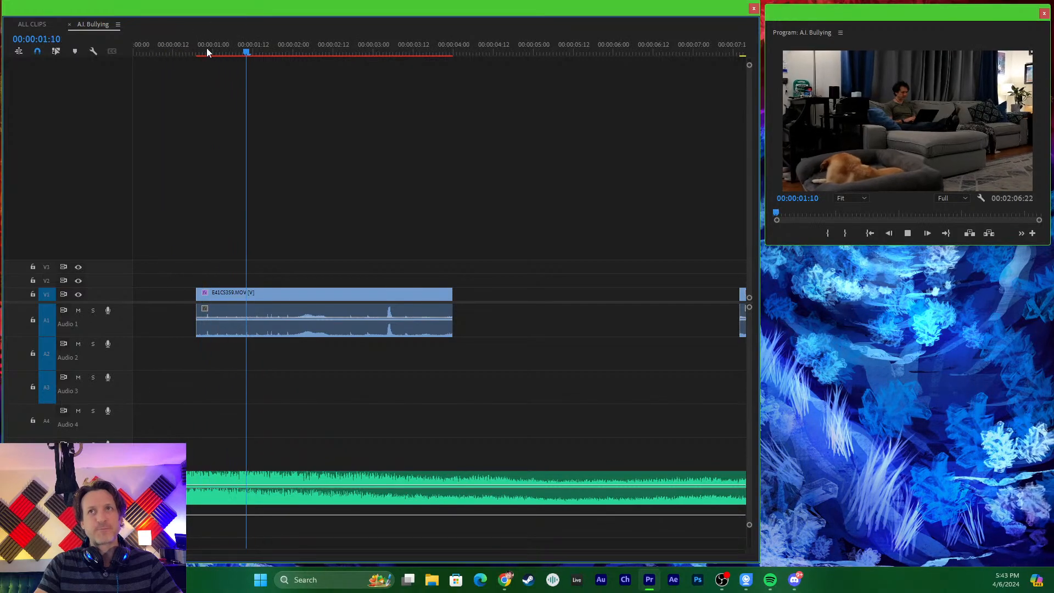
key(space)
- Match the first clip's frame at 00:00:03:05 to its source and place a fresh copy on V1 at about 00:00:20
key(minus)
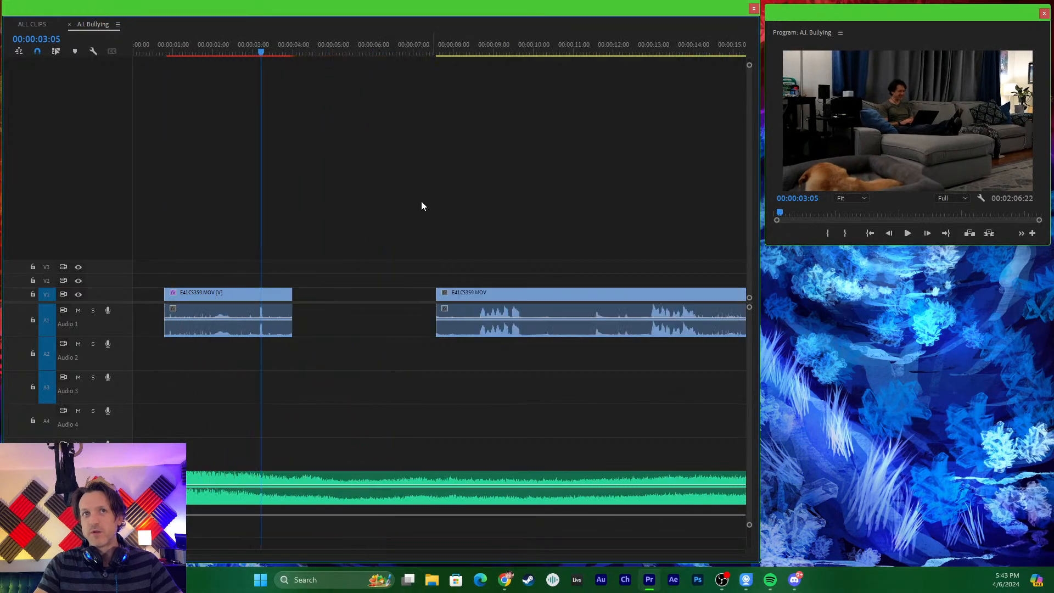
key(minus)
key(f)
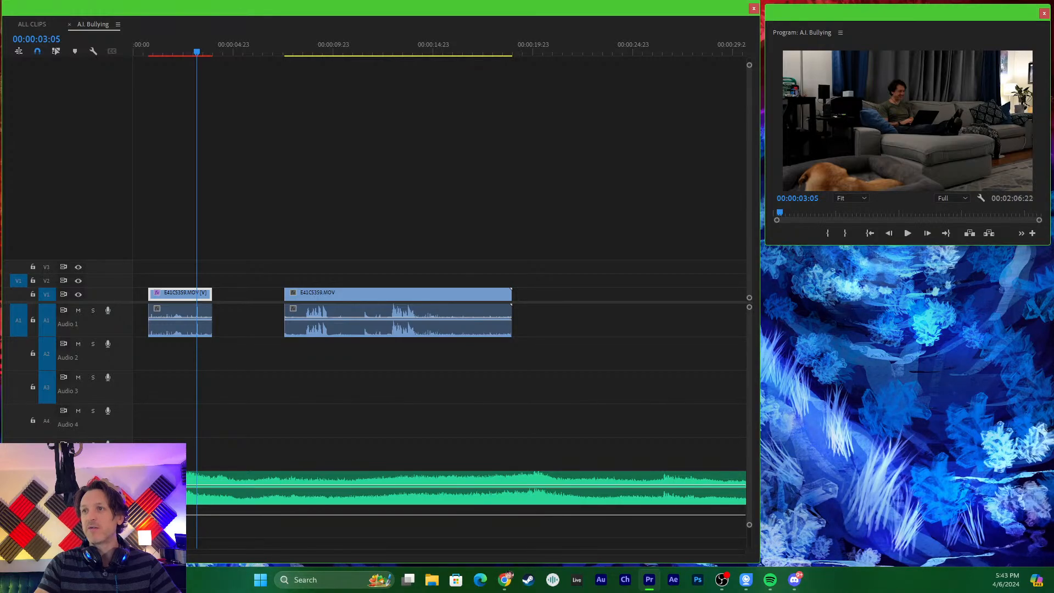
key(alt+Tab)
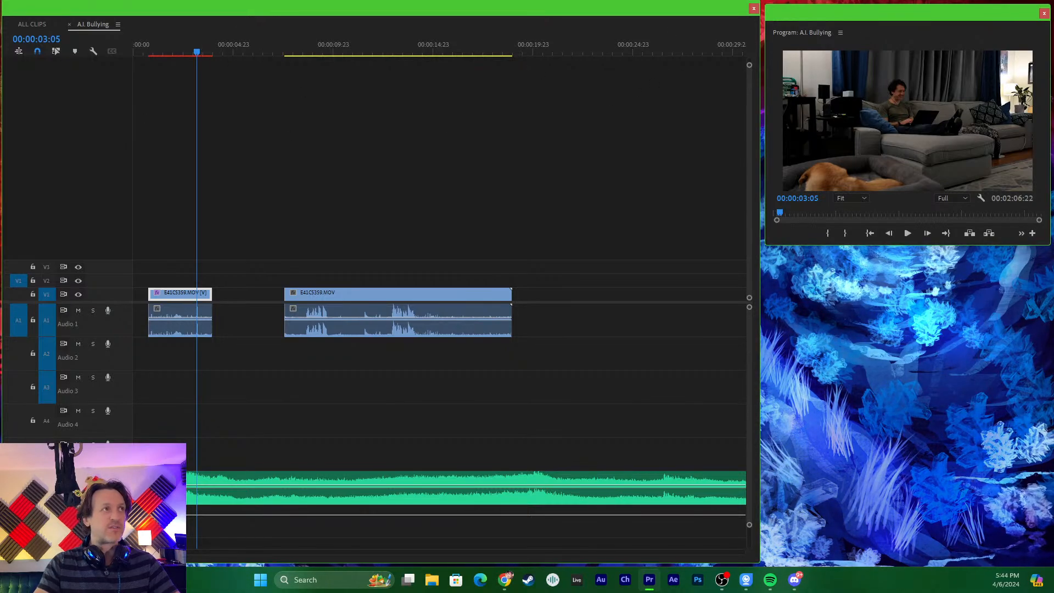
drag(0, 223, 557, 275)
- Move the long second clip to about 00:00:26, then move the fresh copy to about 00:00:05 beside the first clip
click(377, 310)
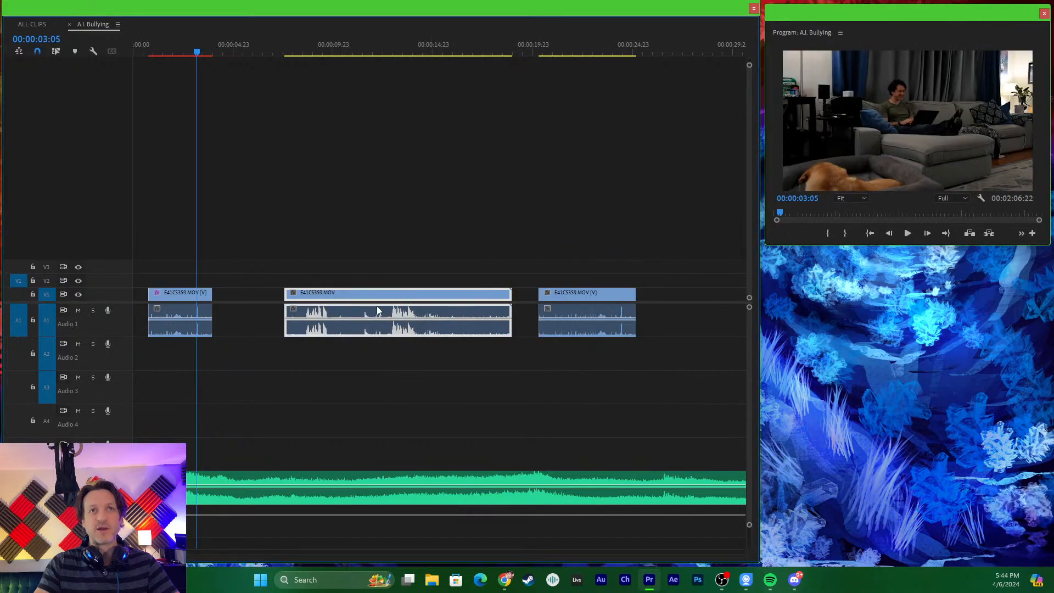
drag(377, 310, 688, 311)
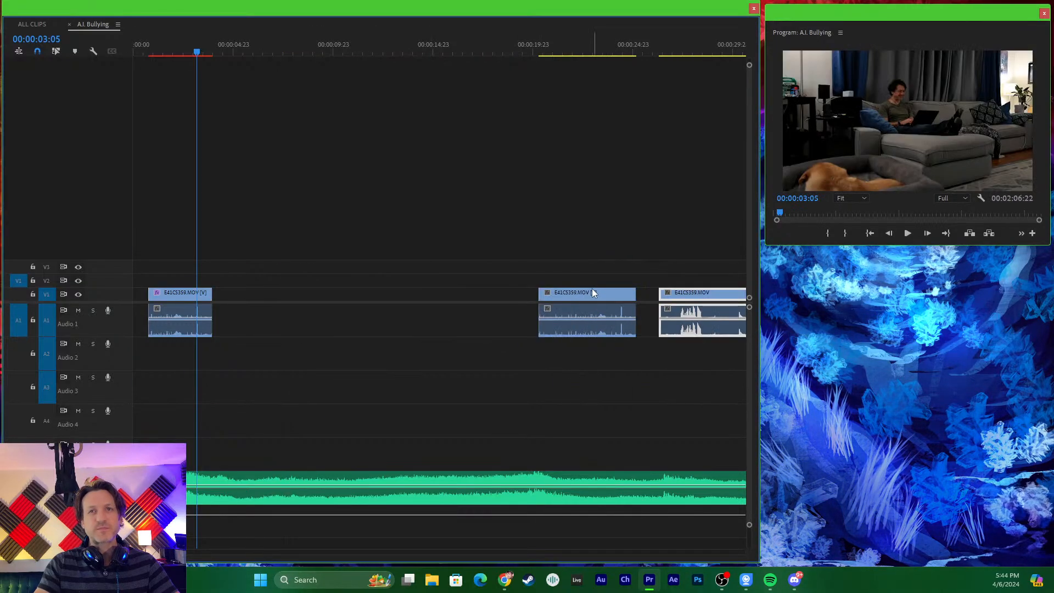
click(585, 291)
drag(570, 299, 266, 290)
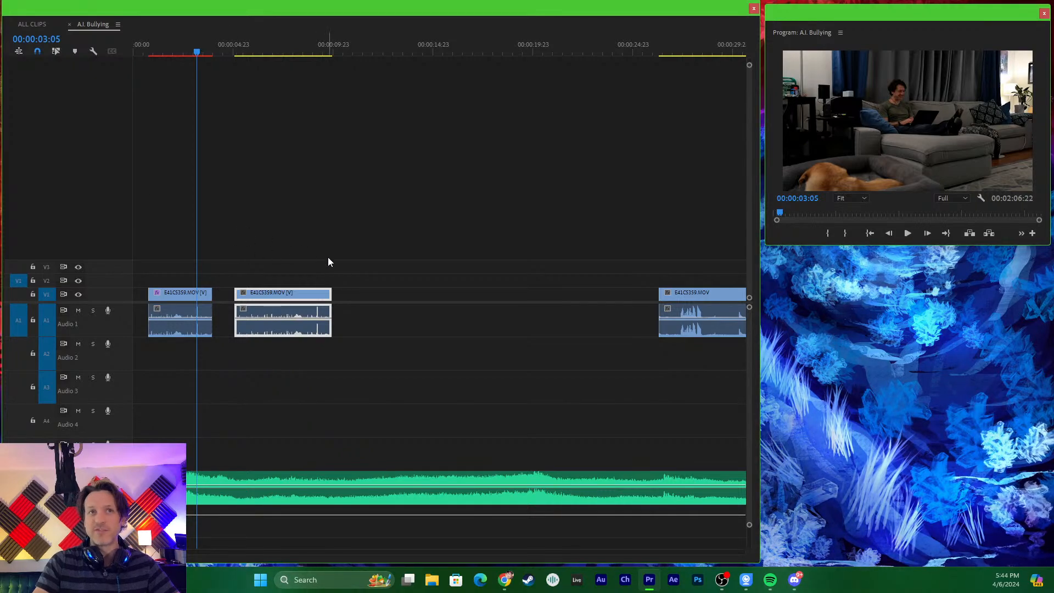
- Move the original first clip to about 00:00:14 and put the fresh copy in its place at about 00:00:01
click(189, 316)
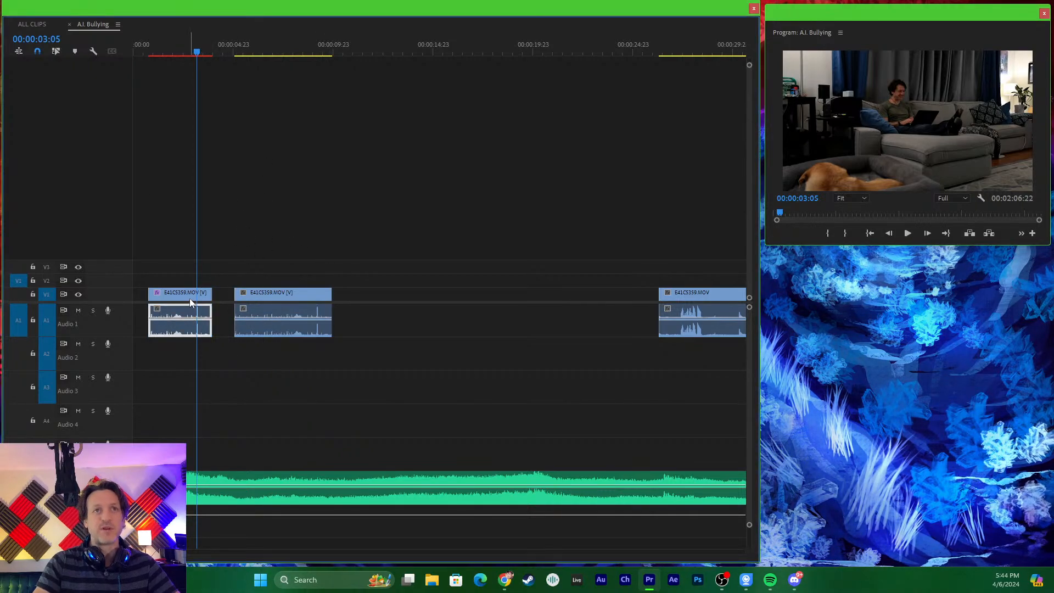
drag(189, 302, 459, 302)
click(285, 289)
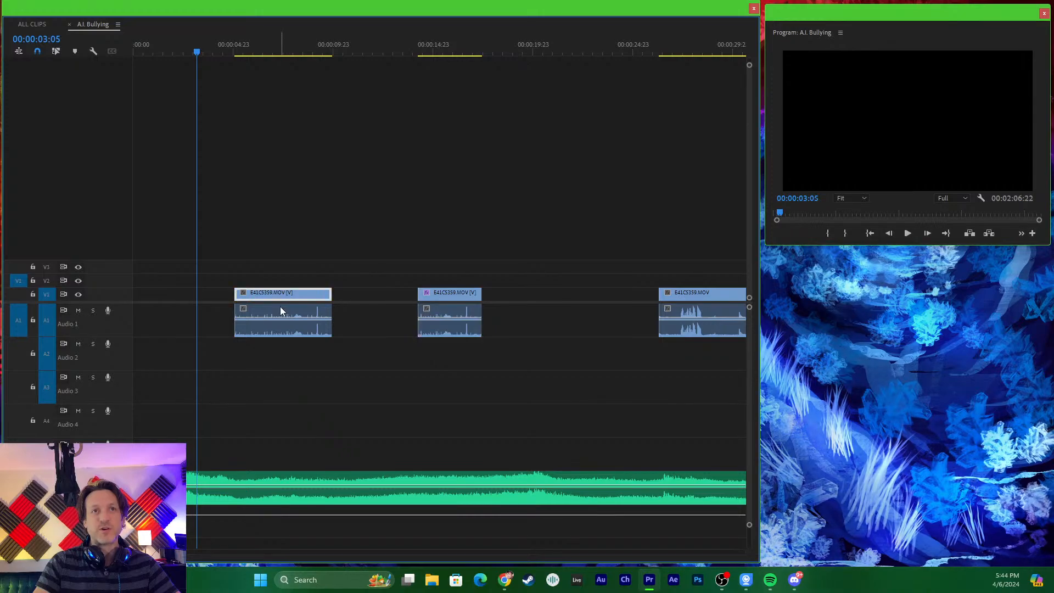
drag(280, 306, 199, 307)
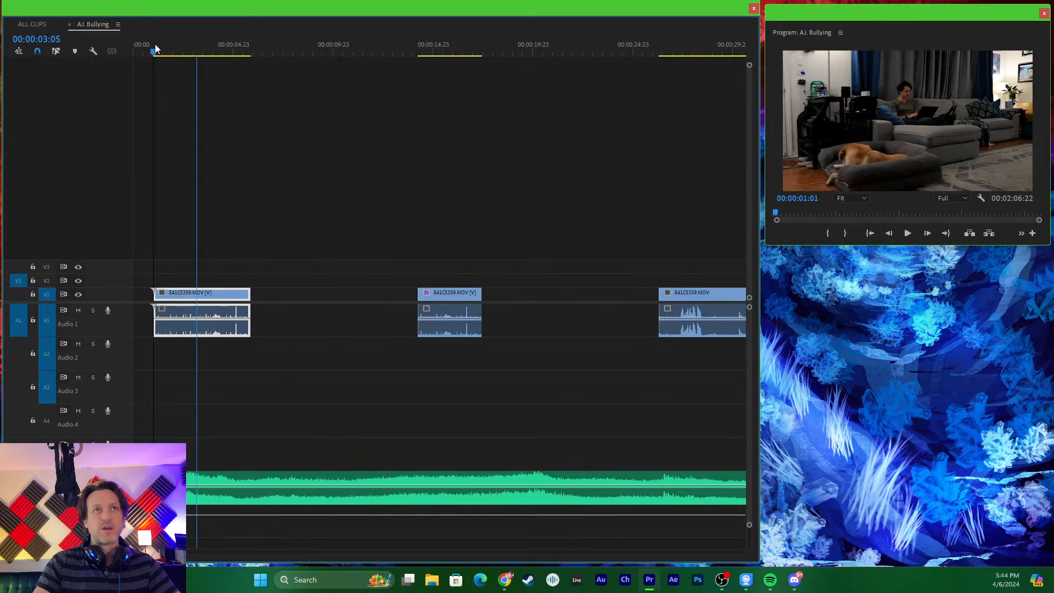
- Shift the fresh copy to begin at 00:00:00:18 and scrub its opening frames, parking the playhead at 00:00:01:03
drag(155, 49, 173, 188)
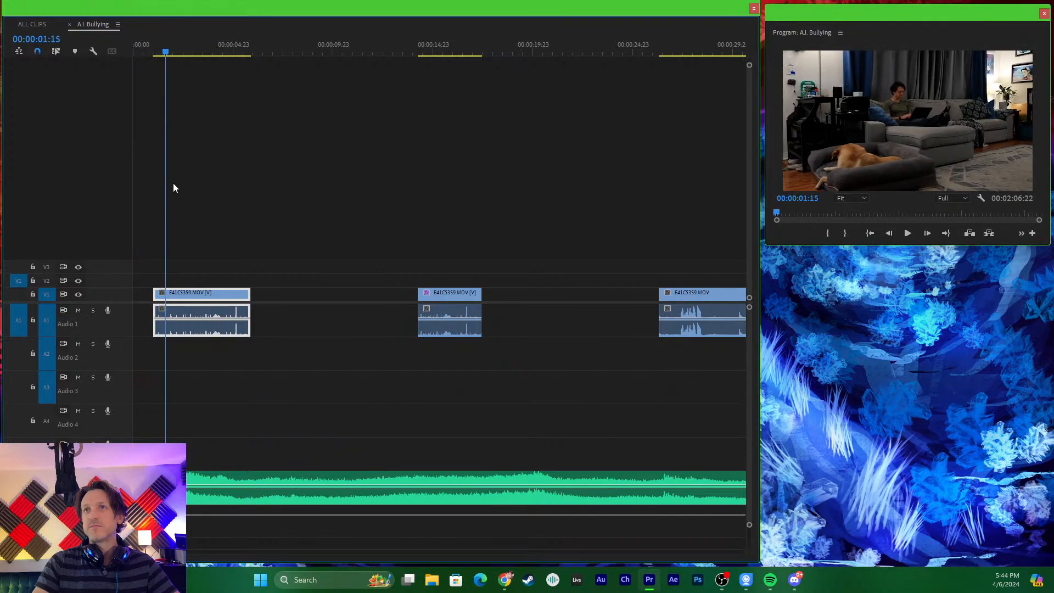
key(equal)
key(equal)
drag(282, 290, 260, 291)
drag(354, 59, 228, 84)
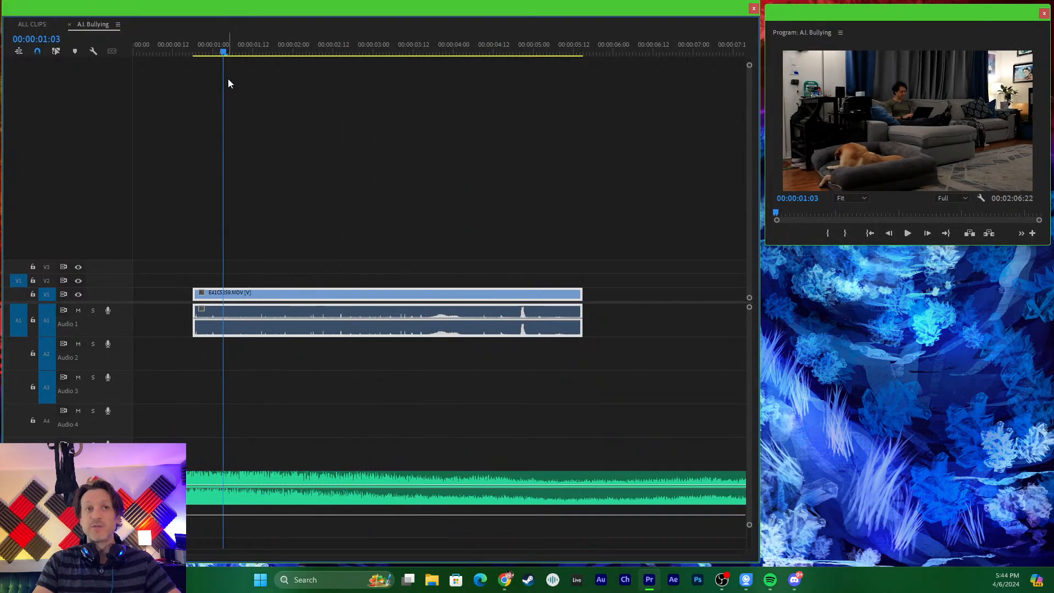
- Select only the video portion of the opening clip on V1
click(340, 242)
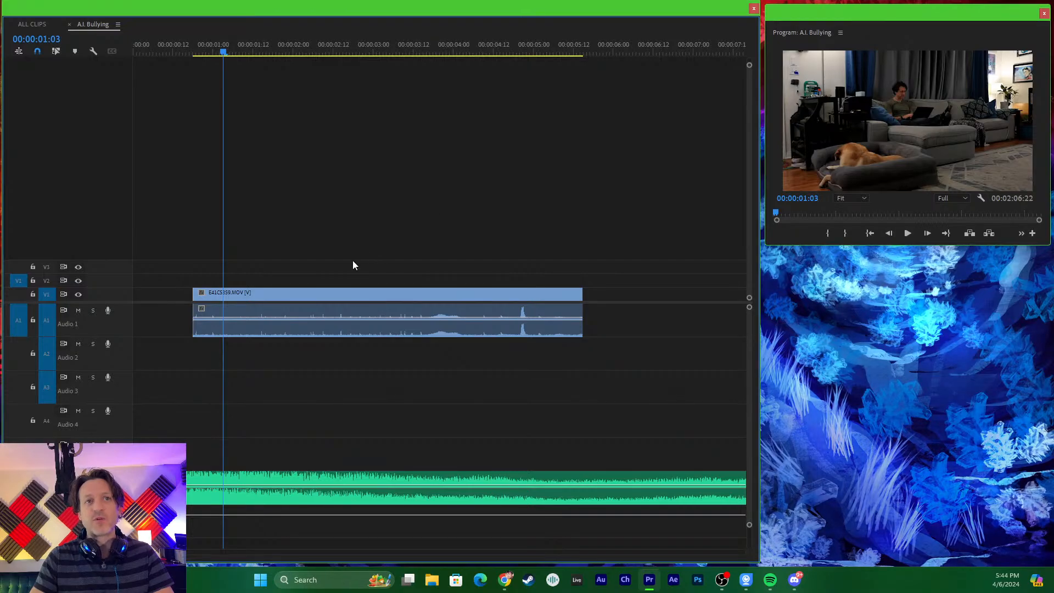
click(282, 291)
key(alt+Up)
drag(284, 286, 288, 292)
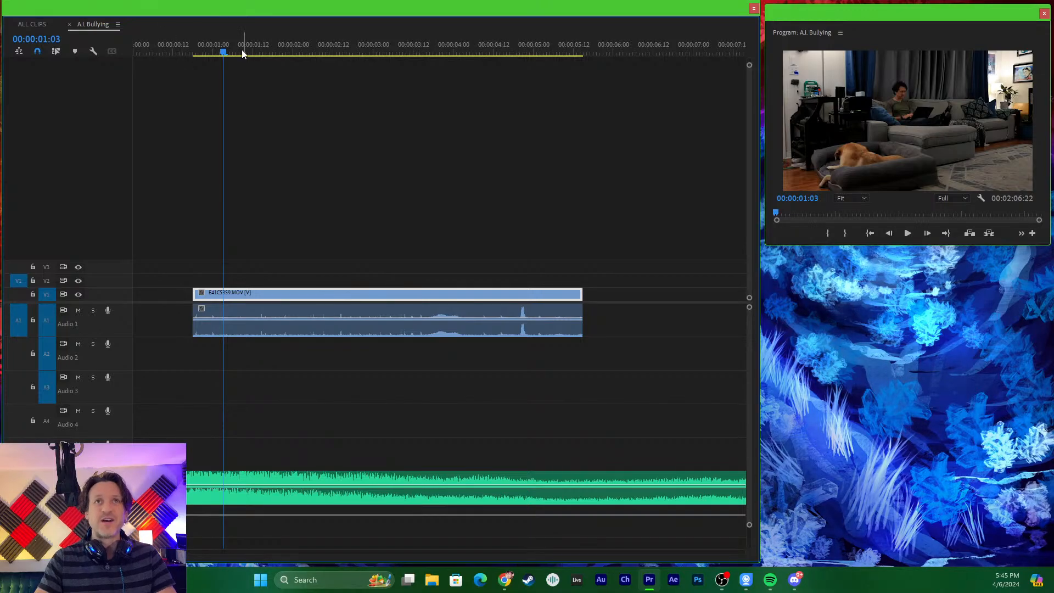
- Play the opening clip from just before its start to review the camera shake, then park the playhead at 00:00:01:06
click(197, 42)
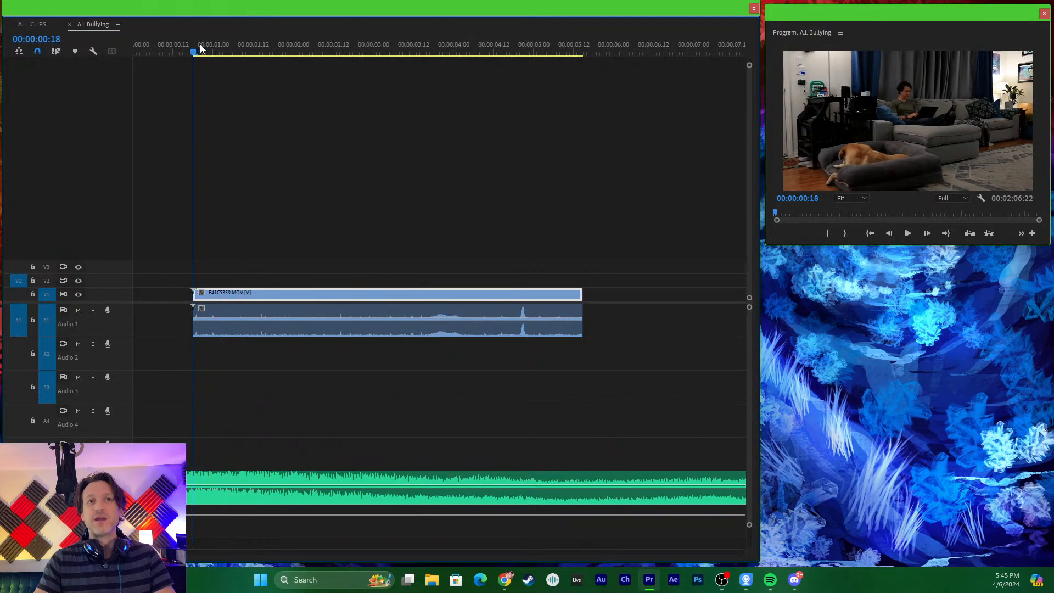
drag(199, 44, 149, 144)
key(space)
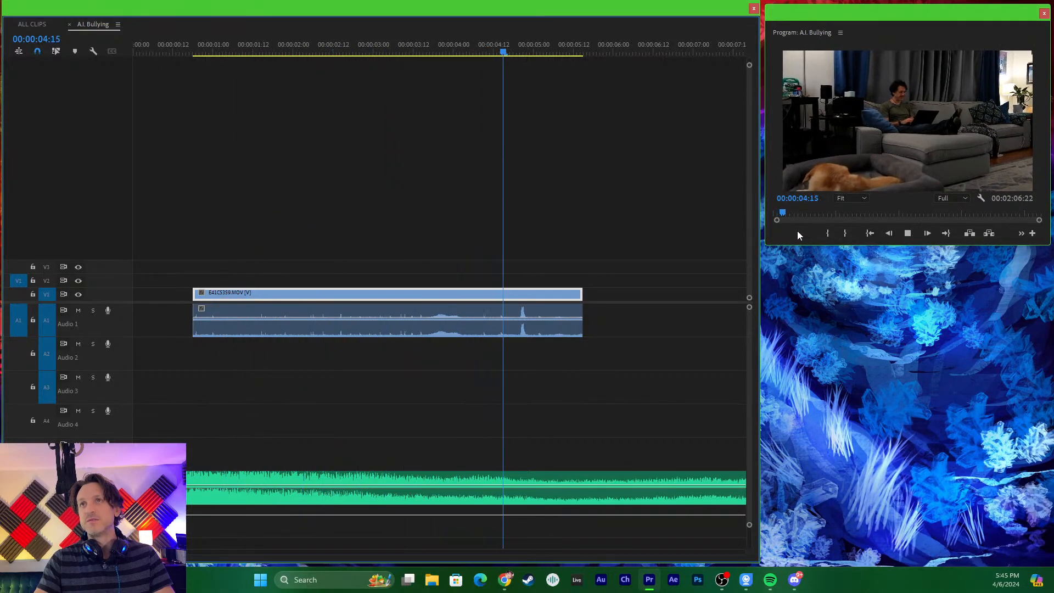
key(space)
drag(351, 48, 234, 67)
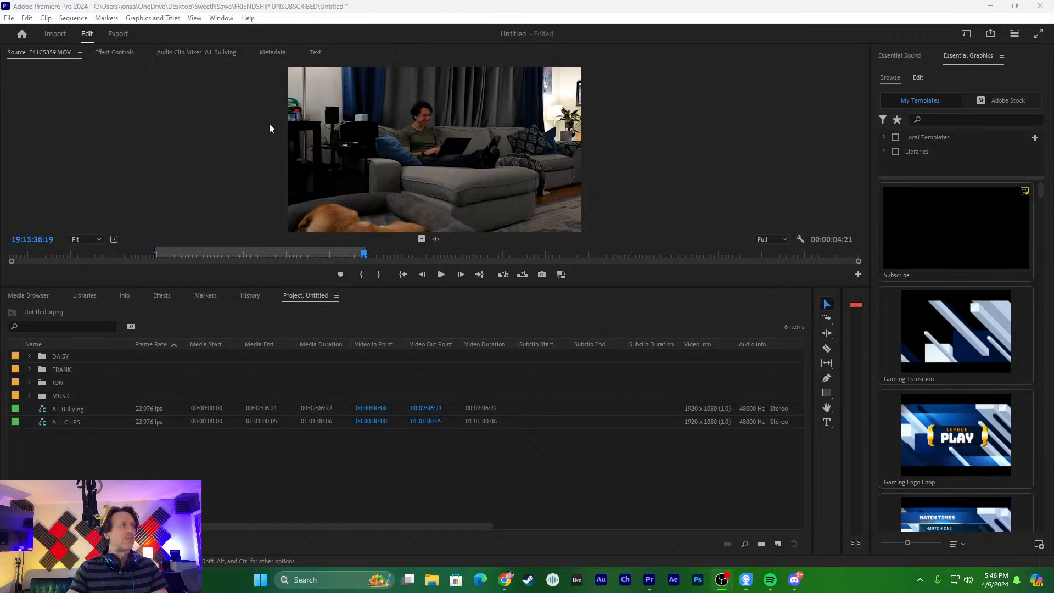
- Find the Warp Stabilizer video effect by searching for "warp" and apply it to the opening clip on V1
click(303, 301)
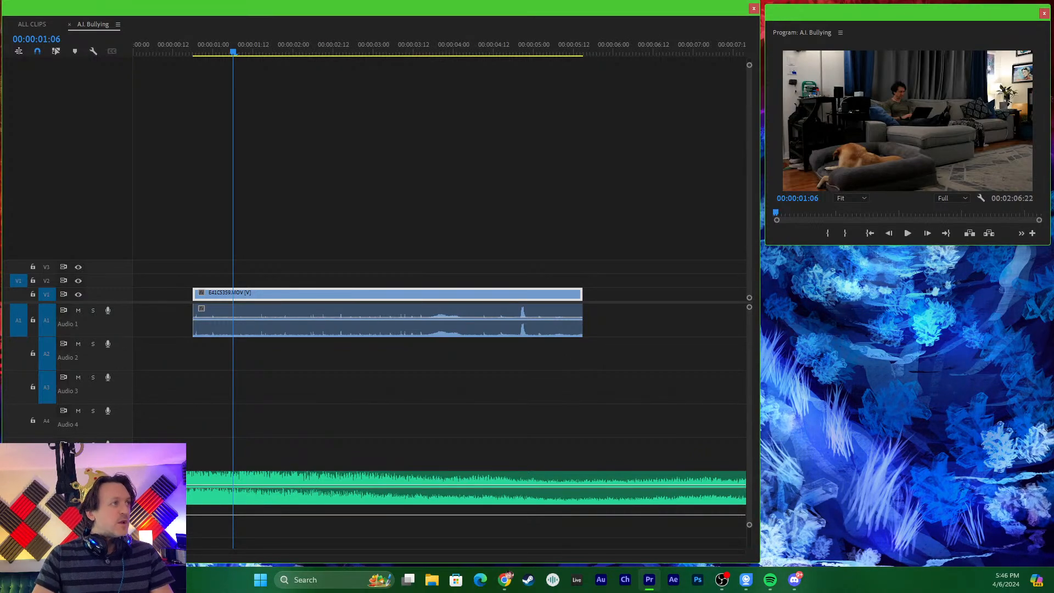
drag(0, 281, 278, 294)
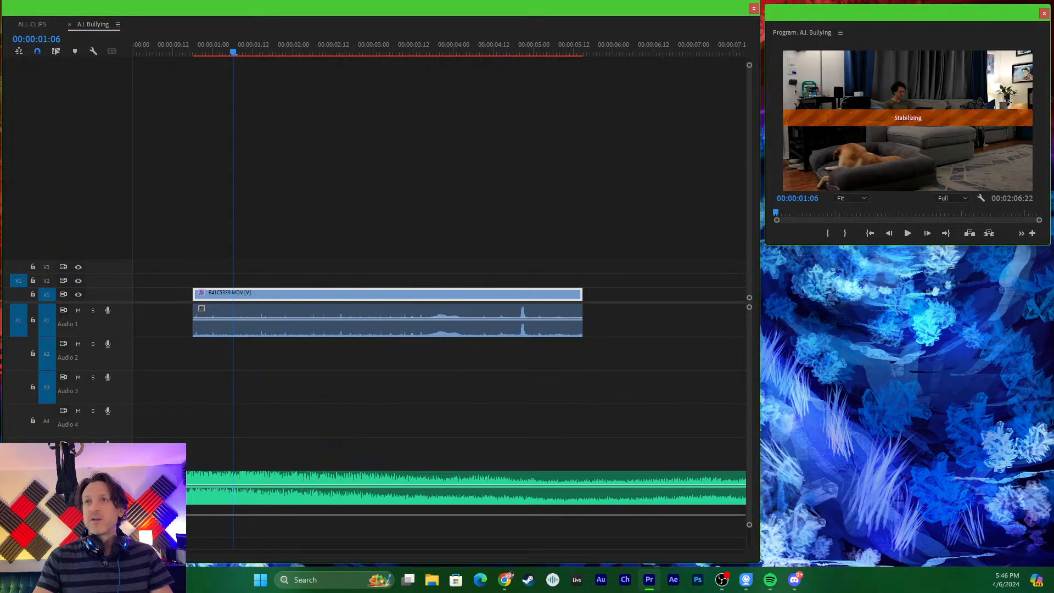
click(854, 413)
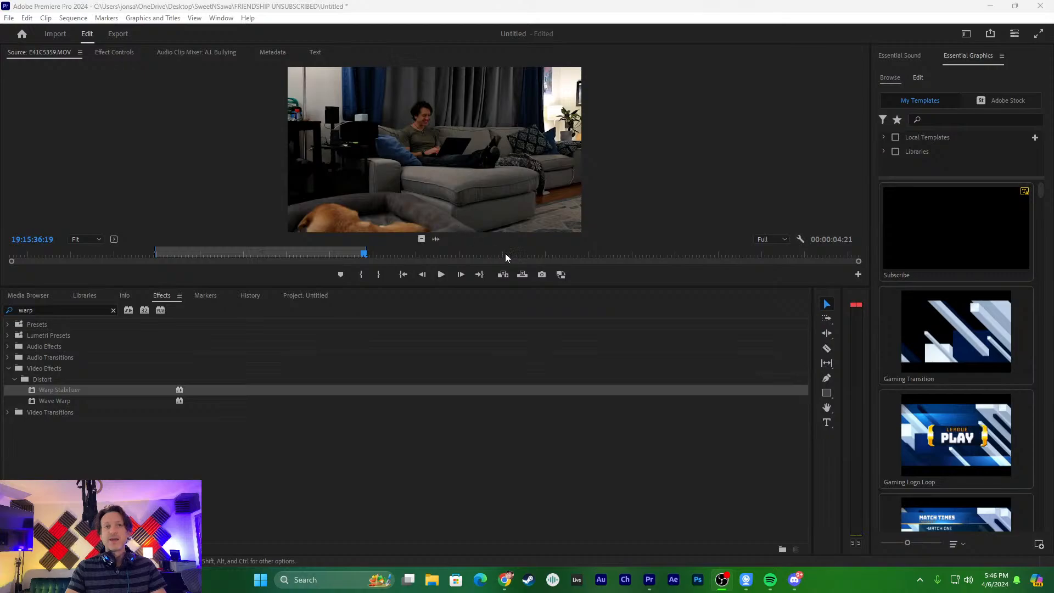
- Open the clip's Warp Stabilizer settings, check the Result options keeping Smooth Motion, and set Method to Position, Scale, Rotation
click(124, 56)
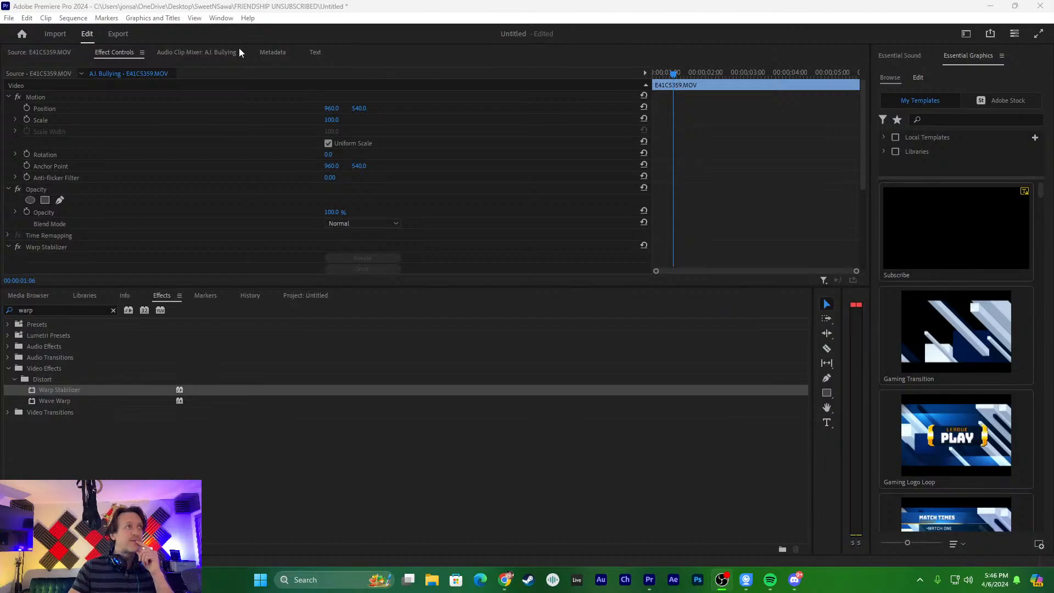
scroll(68, 235, down, 5)
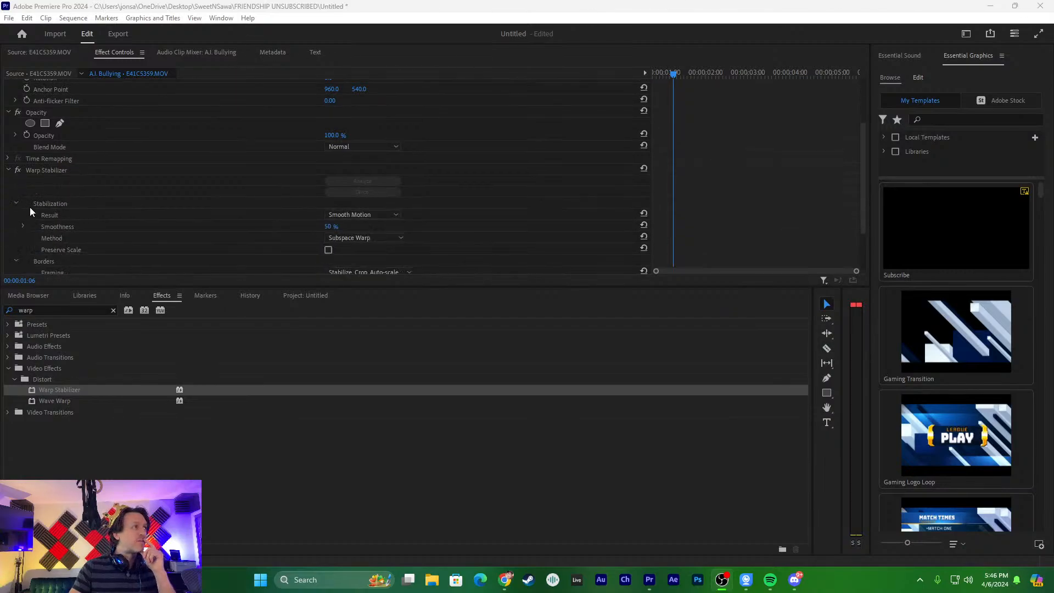
click(52, 110)
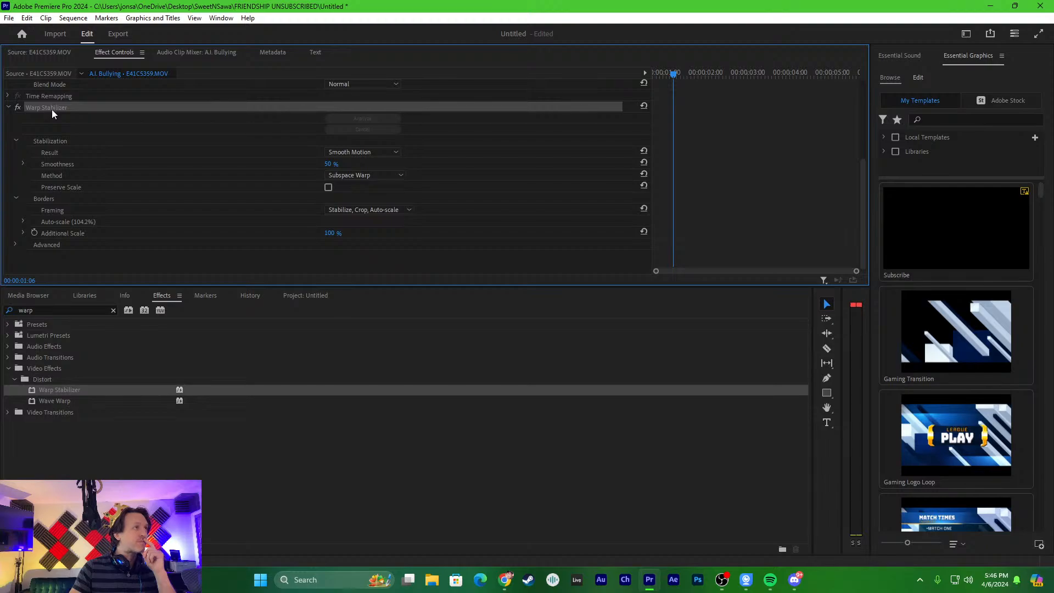
click(388, 156)
click(388, 155)
click(388, 155)
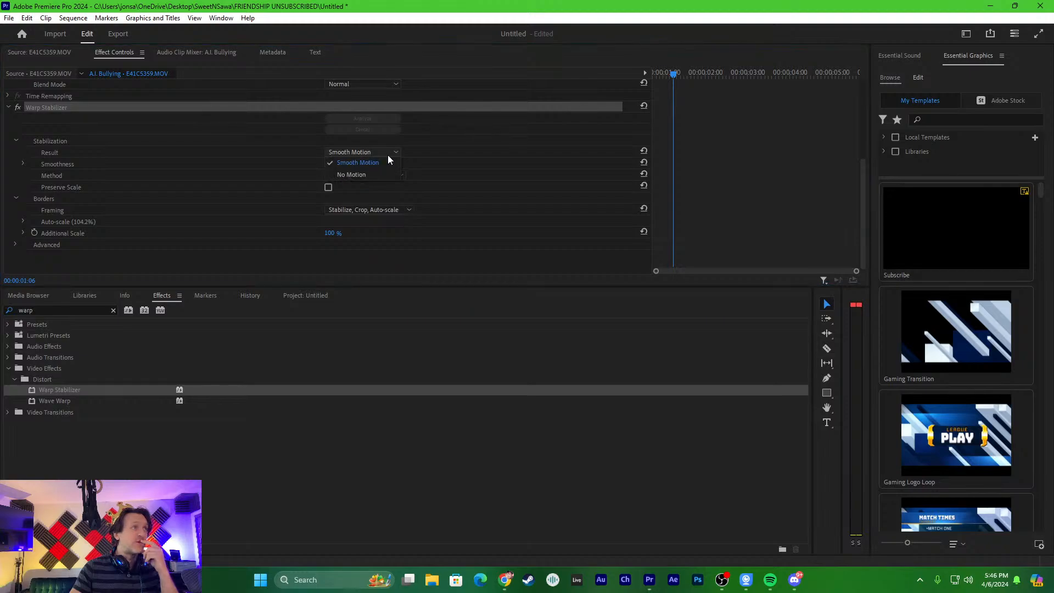
click(390, 152)
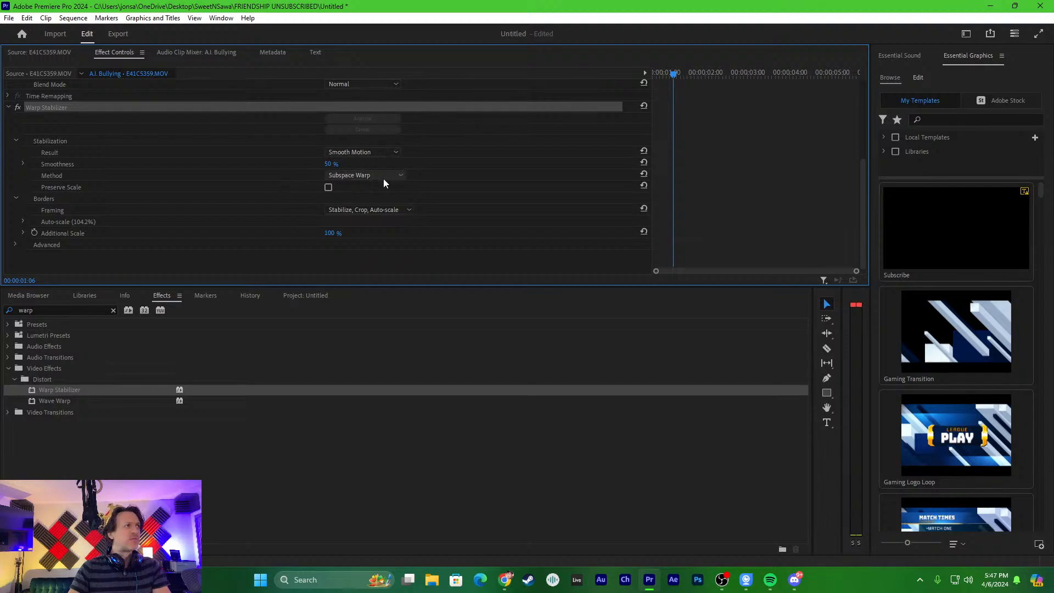
click(397, 177)
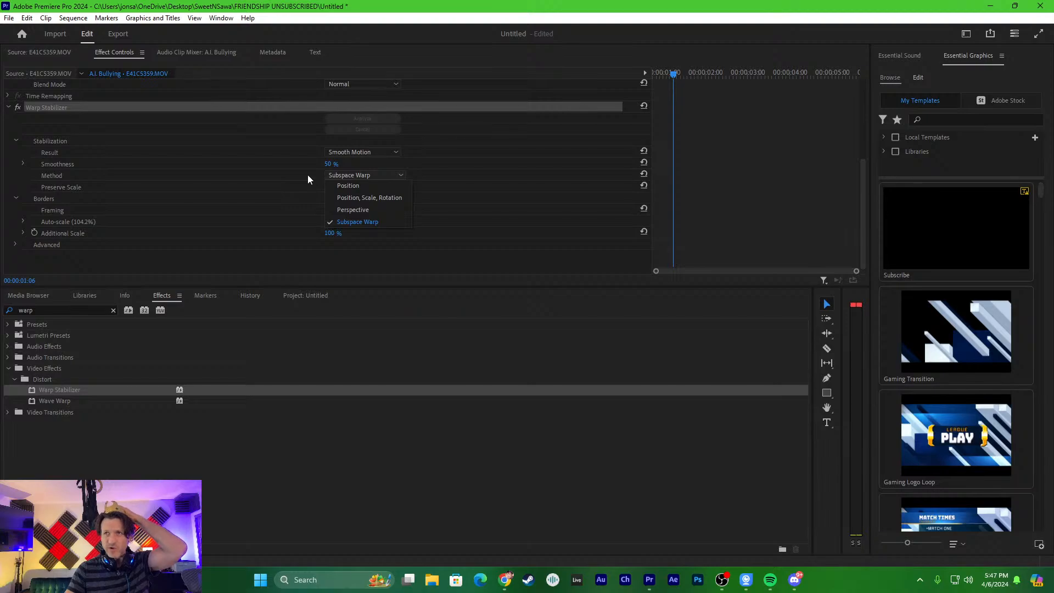
click(367, 200)
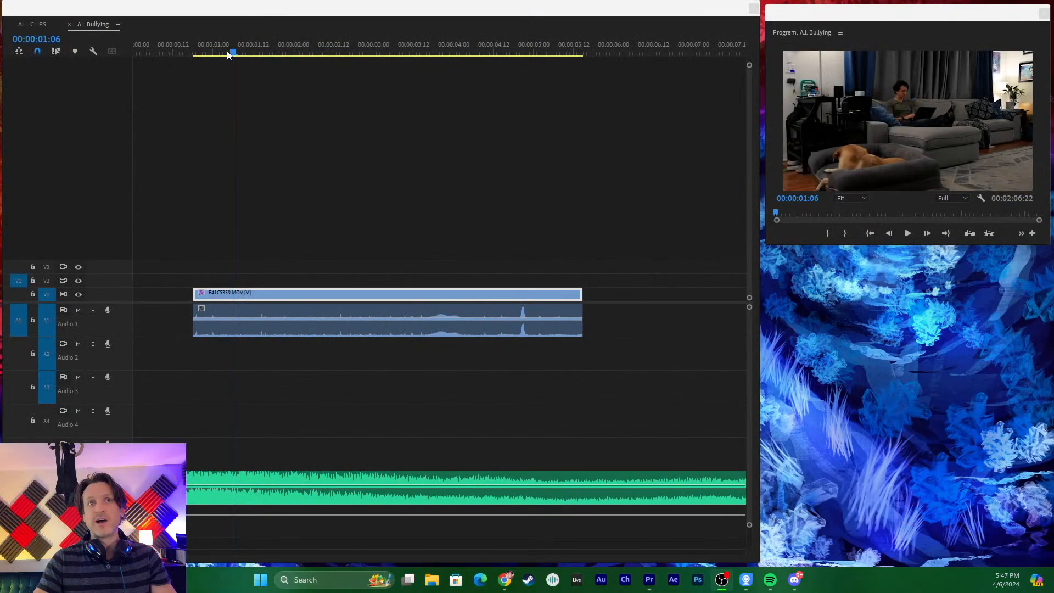
- Play the sequence from the start of the opening clip to review the stabilized shot
drag(233, 54, 193, 53)
key(space)
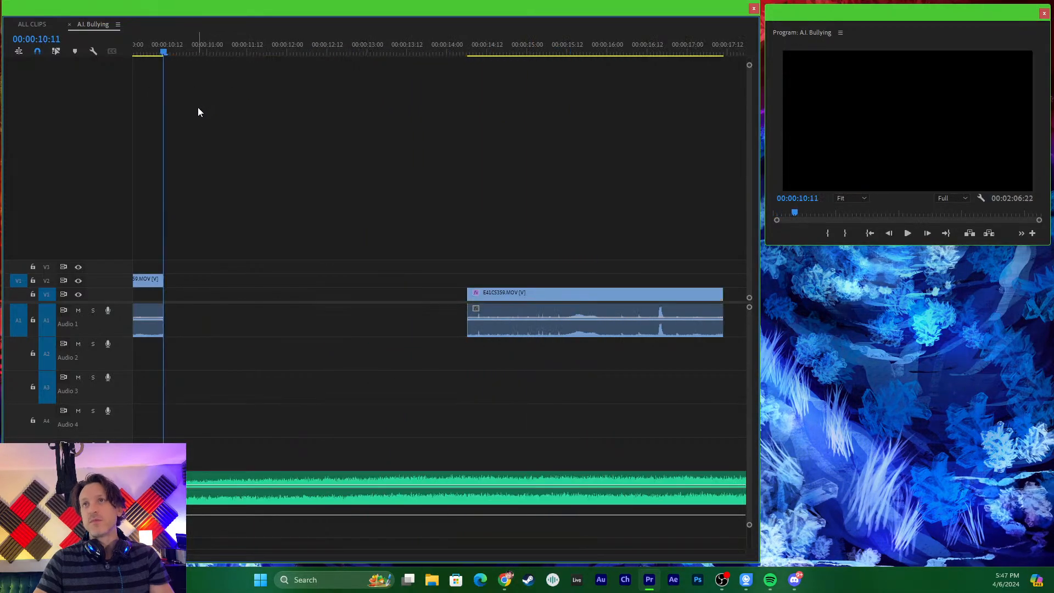
- Undo the last placement of the clip on V2 and park the playhead in the opening clip at 00:00:01:11
key(minus)
key(minus)
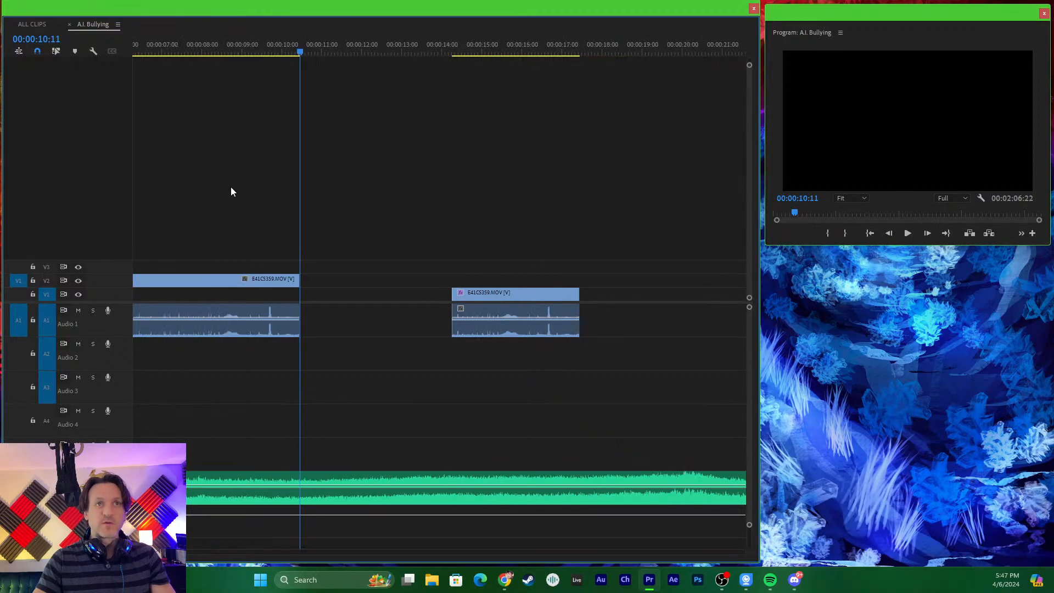
key(ctrl+z)
drag(220, 51, 163, 69)
key(equal)
key(minus)
key(minus)
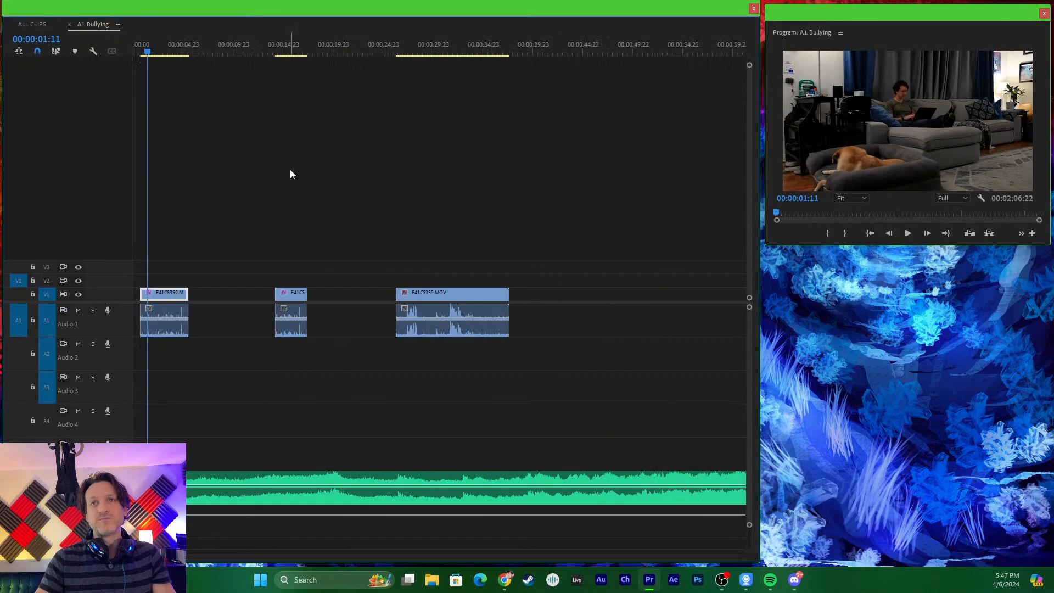
- Play the last clip on V1 from near its start, then delete the short middle clip together with its audio
drag(269, 239, 591, 374)
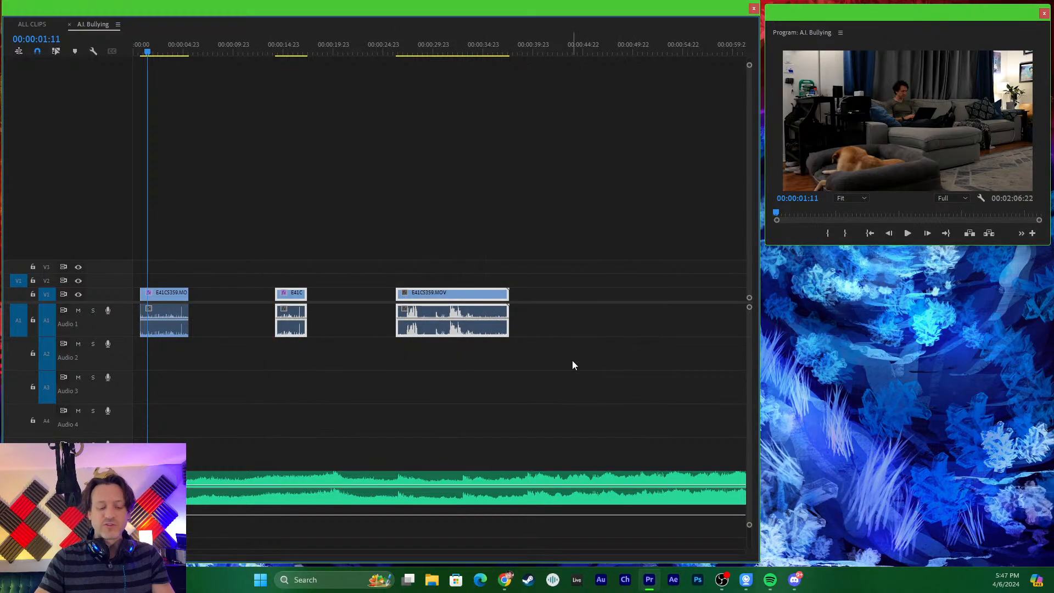
drag(446, 52, 404, 51)
key(space)
key(space)
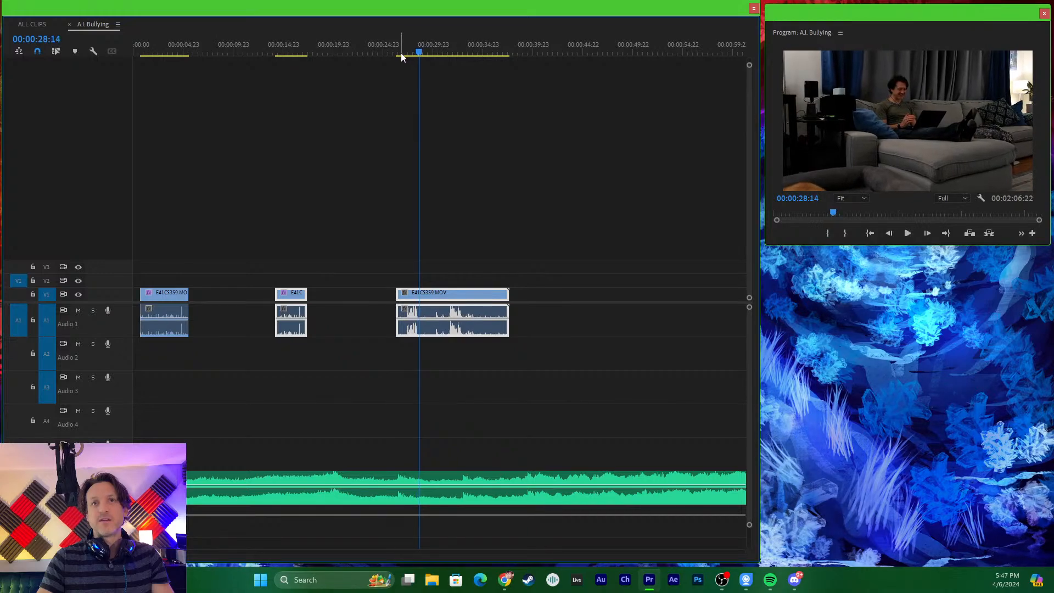
drag(214, 242, 304, 357)
key(Delete)
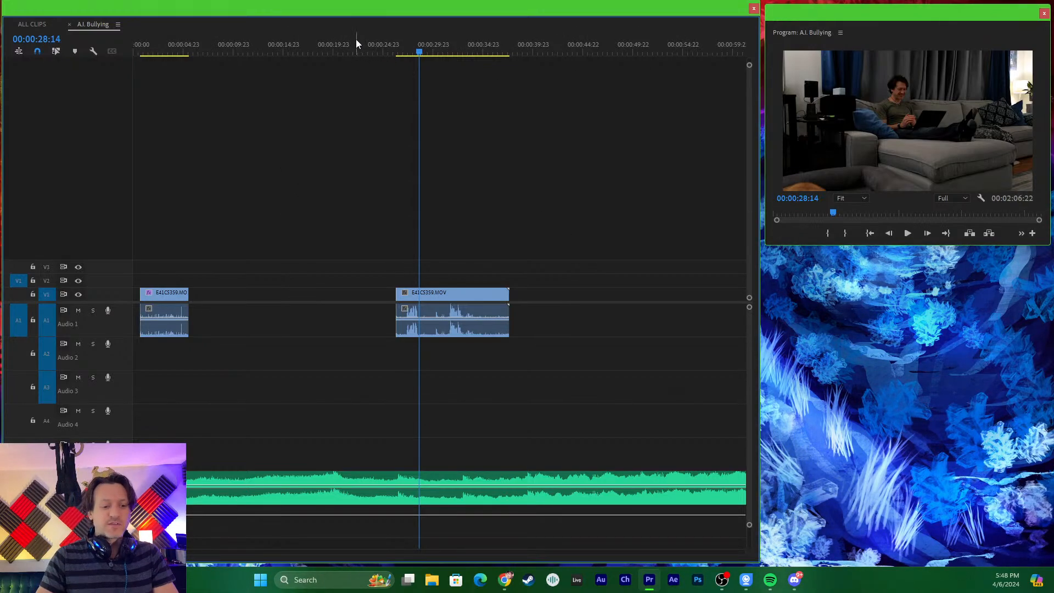
- Show the ALL CLIPS sequence's transcript in the Text panel and move the playhead to 00:10:53:13
drag(356, 39, 242, 61)
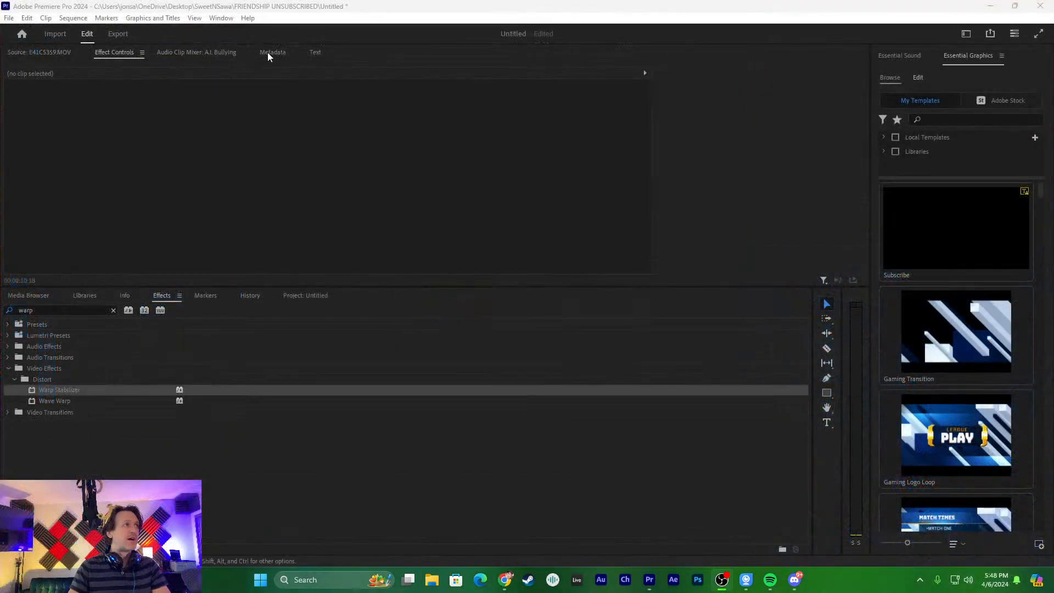
click(312, 51)
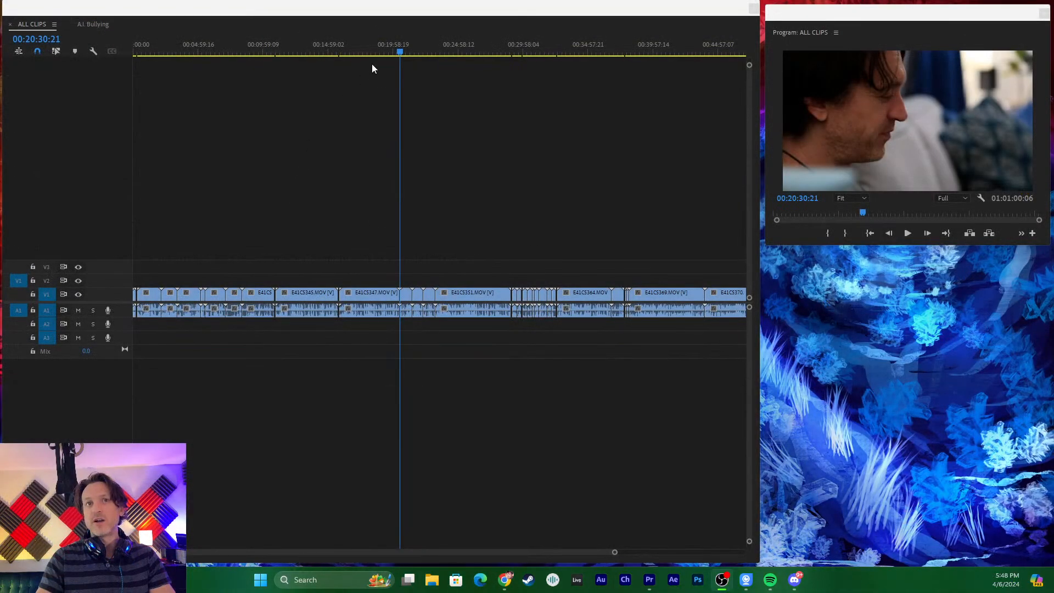
click(292, 53)
drag(292, 53, 262, 53)
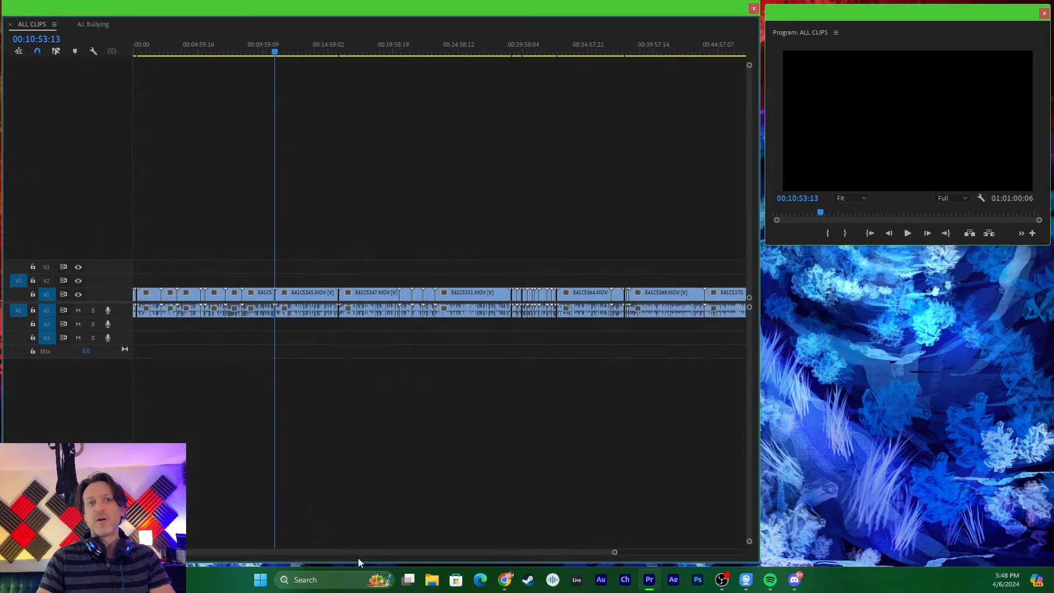
- Fit the whole ALL CLIPS sequence in the timeline and widen the floating timeline window across the screen
drag(615, 551, 728, 552)
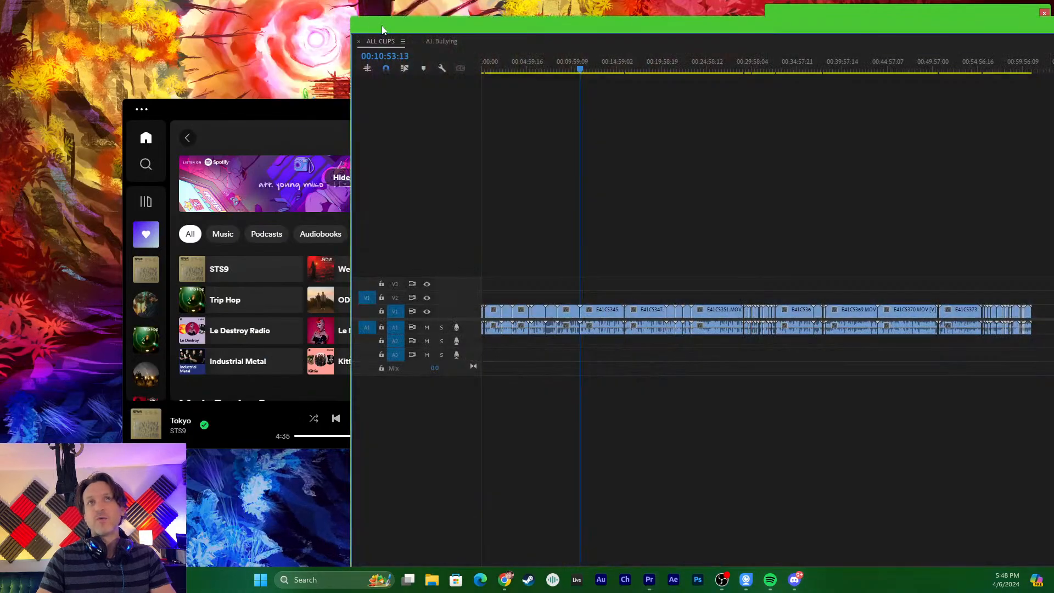
drag(382, 29, 38, 10)
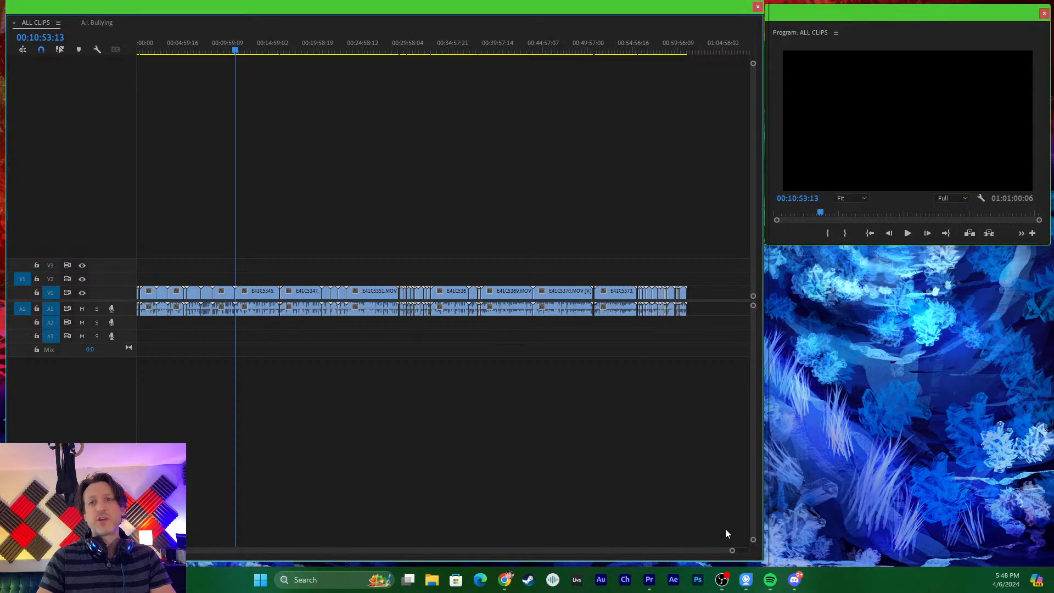
drag(763, 561, 1048, 572)
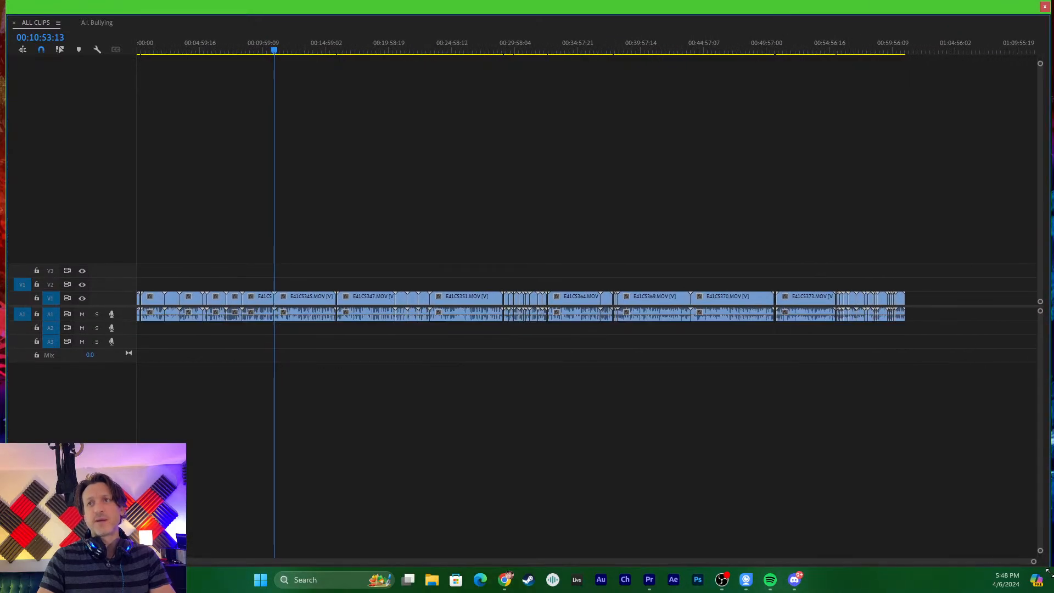
drag(521, 7, 516, 9)
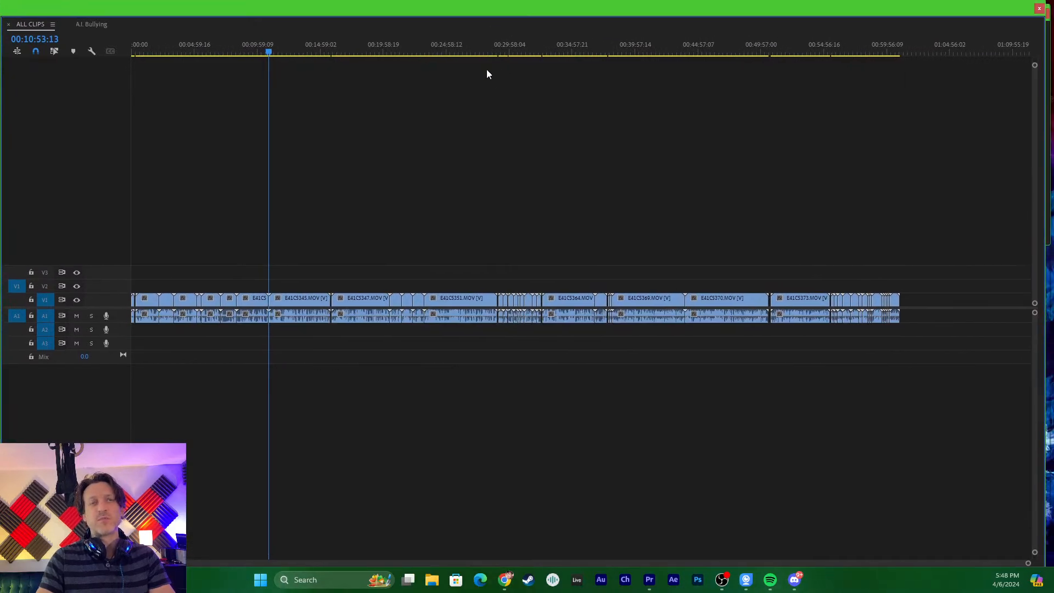
- Select all clips in the ALL CLIPS sequence, place the playhead at 00:12:11:17, and clear the selection
drag(923, 226, 111, 370)
click(512, 119)
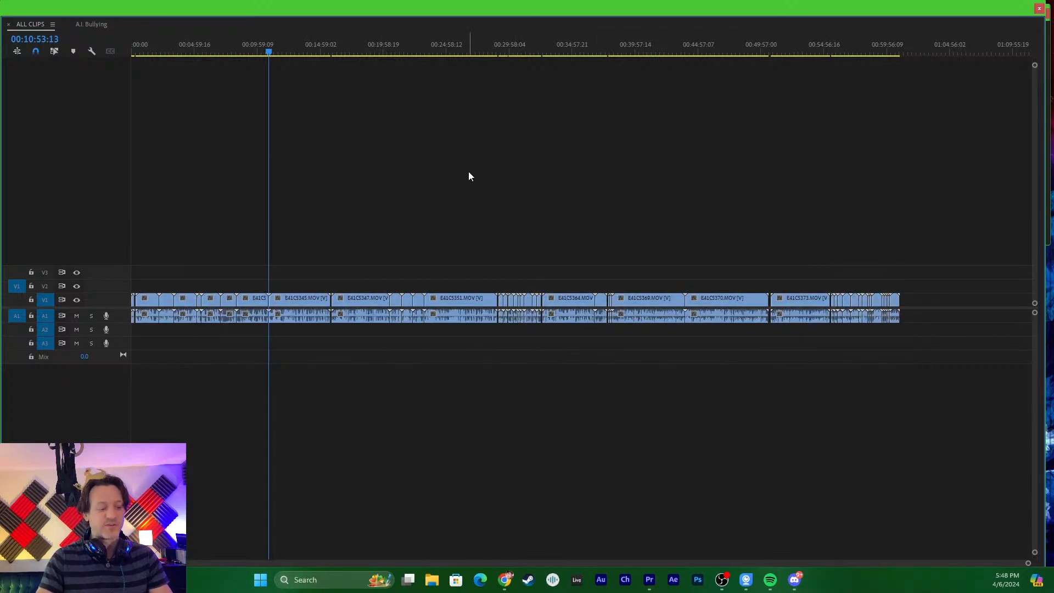
key(ctrl+a)
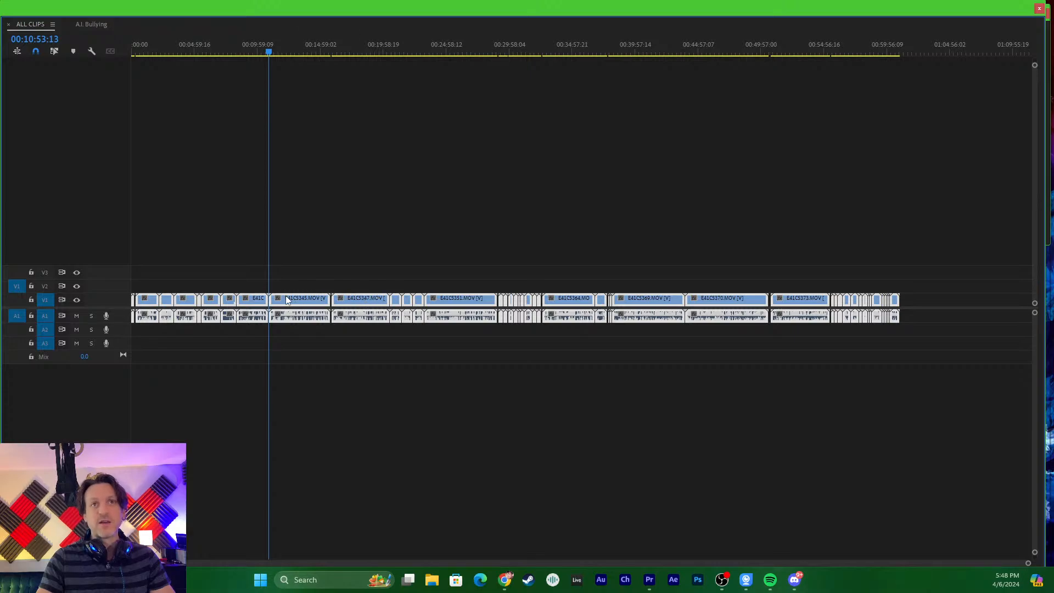
click(285, 52)
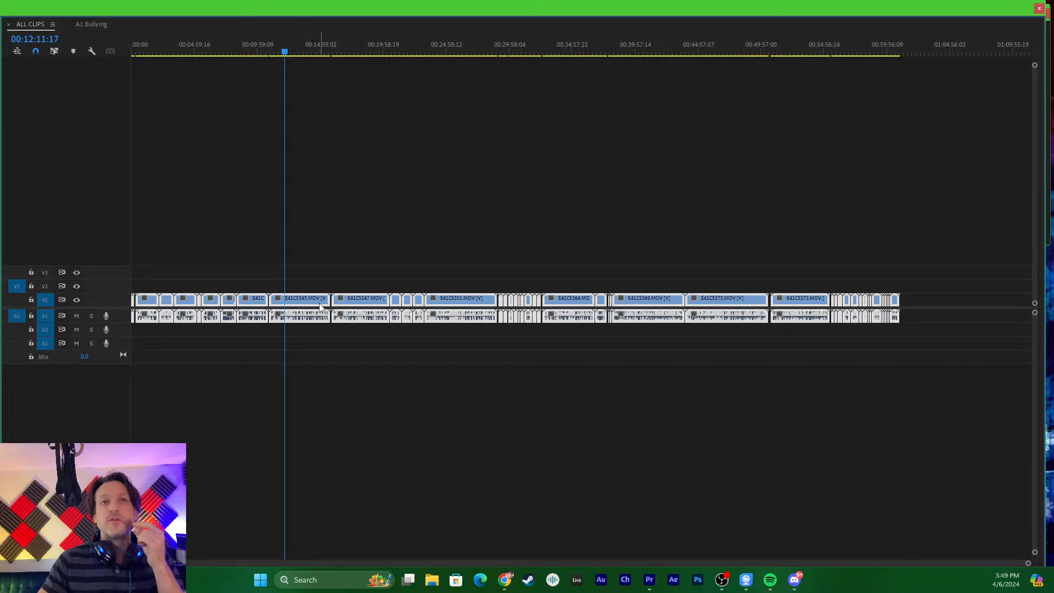
click(386, 249)
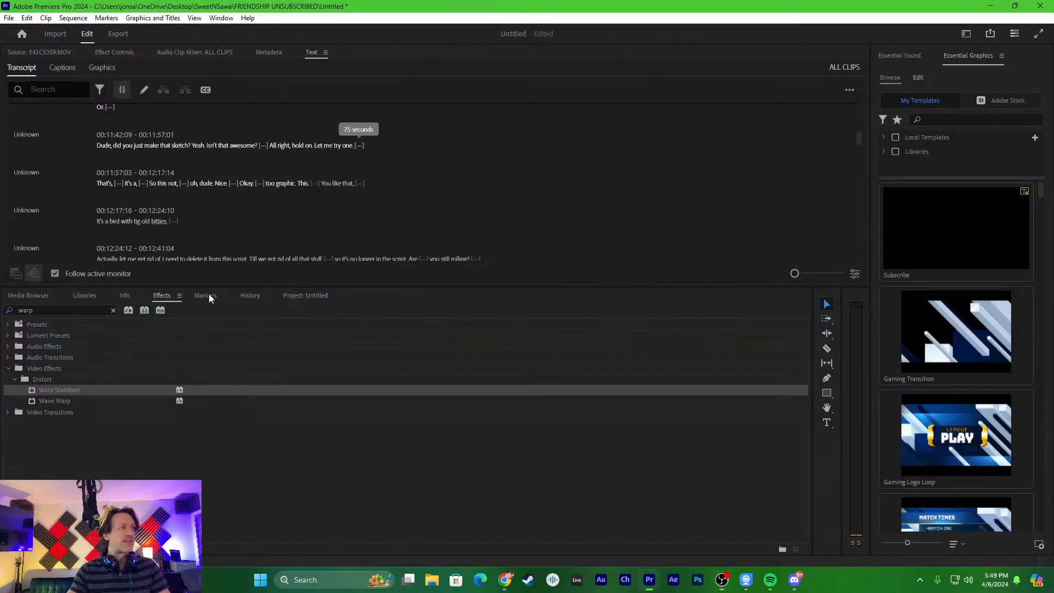
- Enlarge the transcript area and play the sequence from the word "Dude" in the 00:11:42:09 segment
click(209, 341)
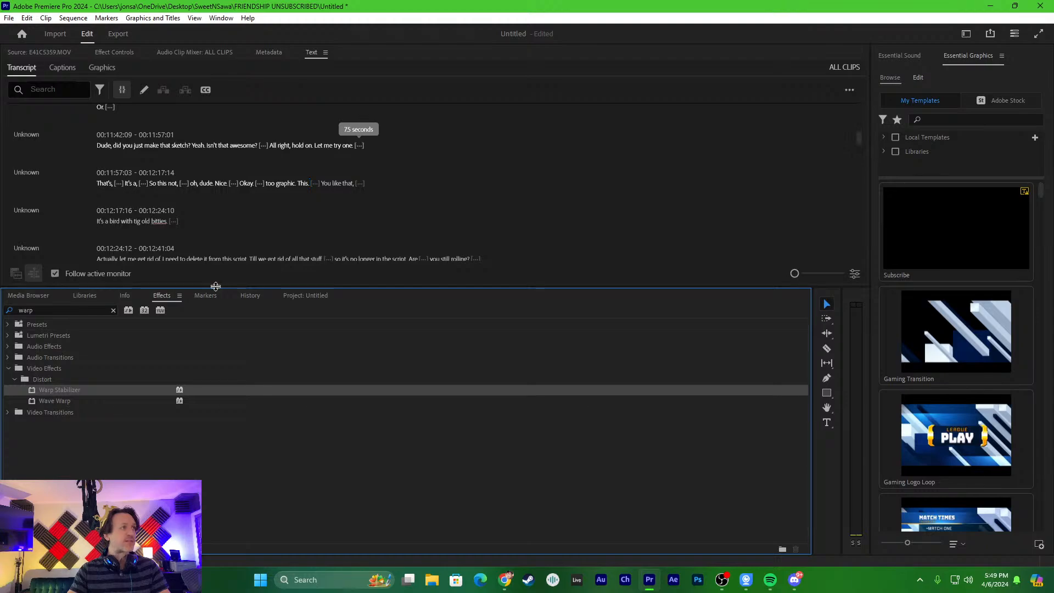
drag(215, 287, 216, 335)
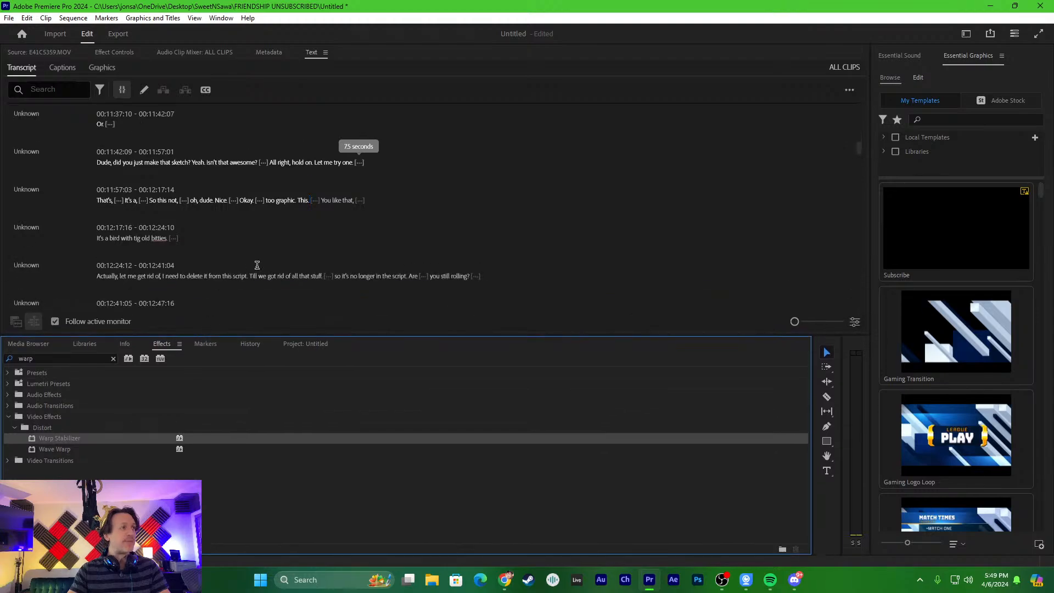
click(98, 163)
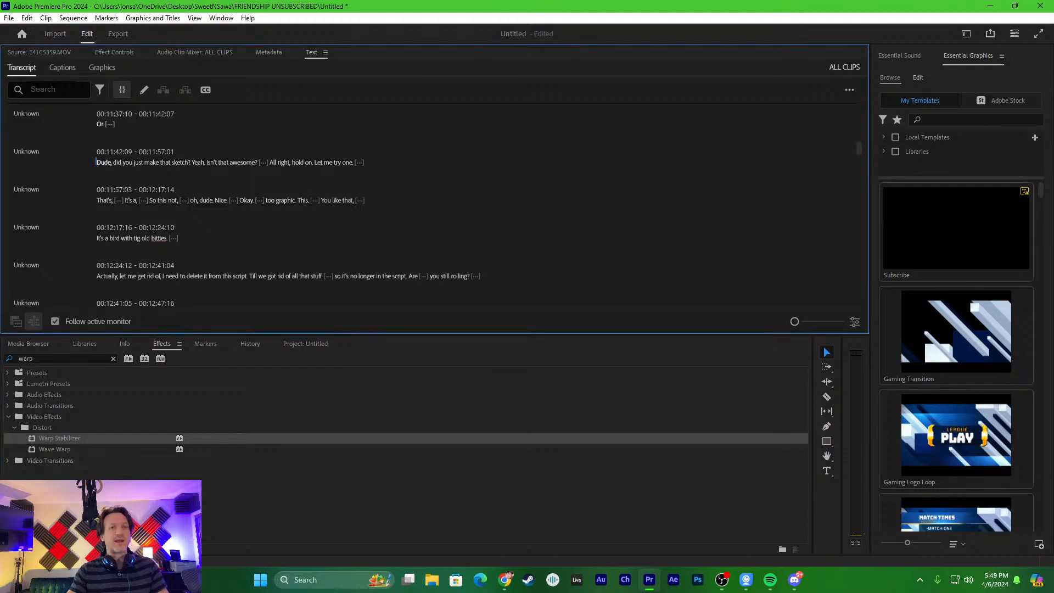
key(space)
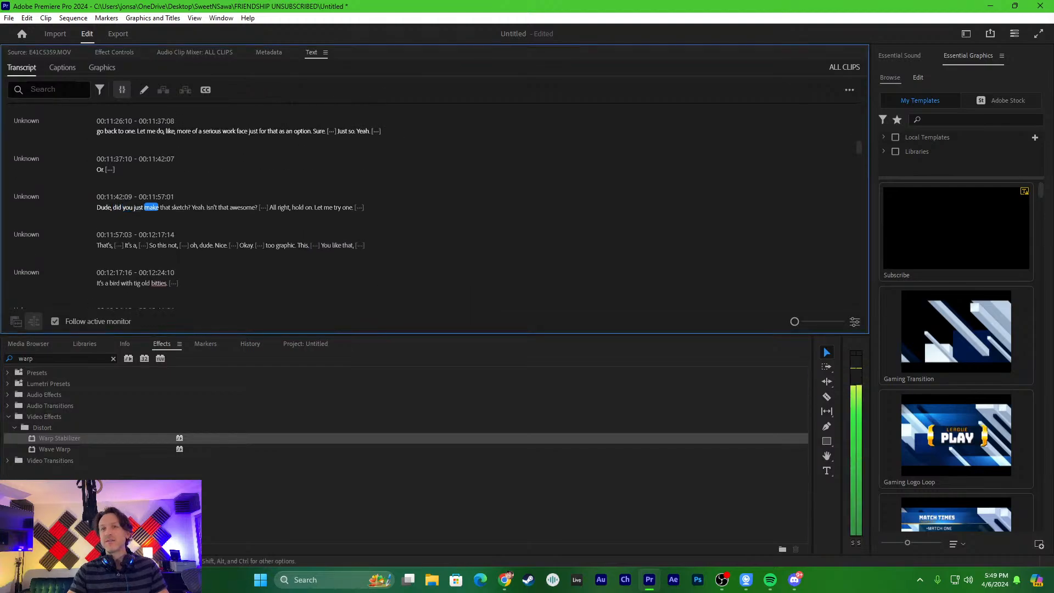
key(space)
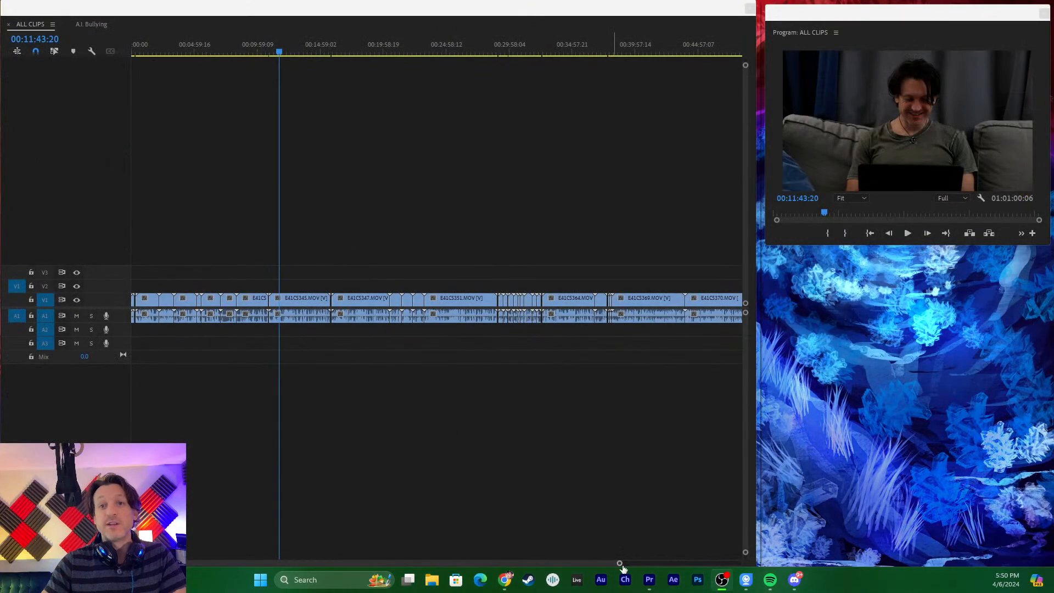
- Select every clip in the ALL CLIPS sequence and check the available clip commands without applying any
drag(620, 564, 739, 563)
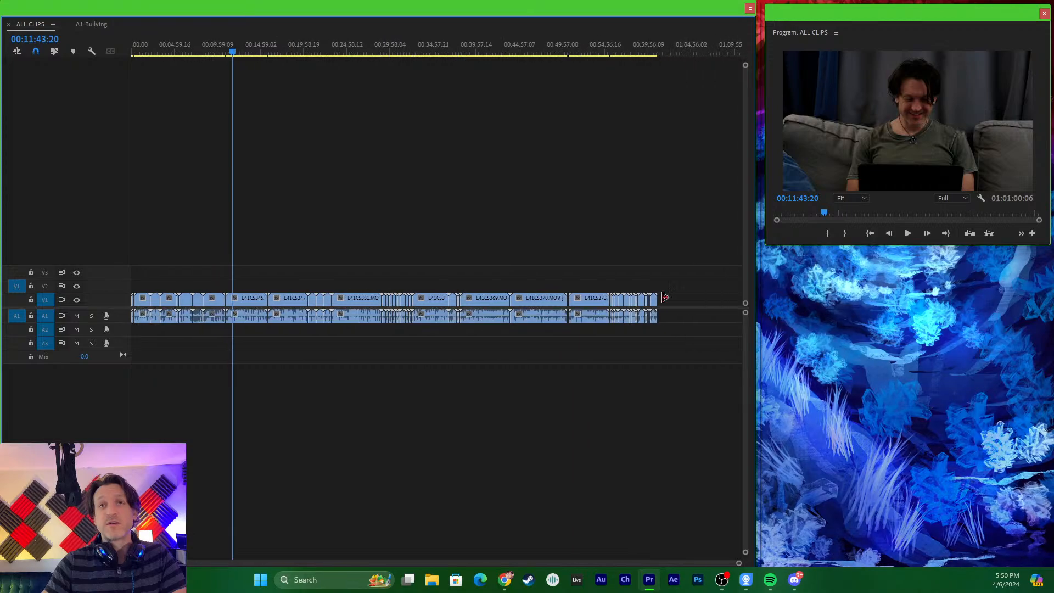
drag(696, 239, 96, 345)
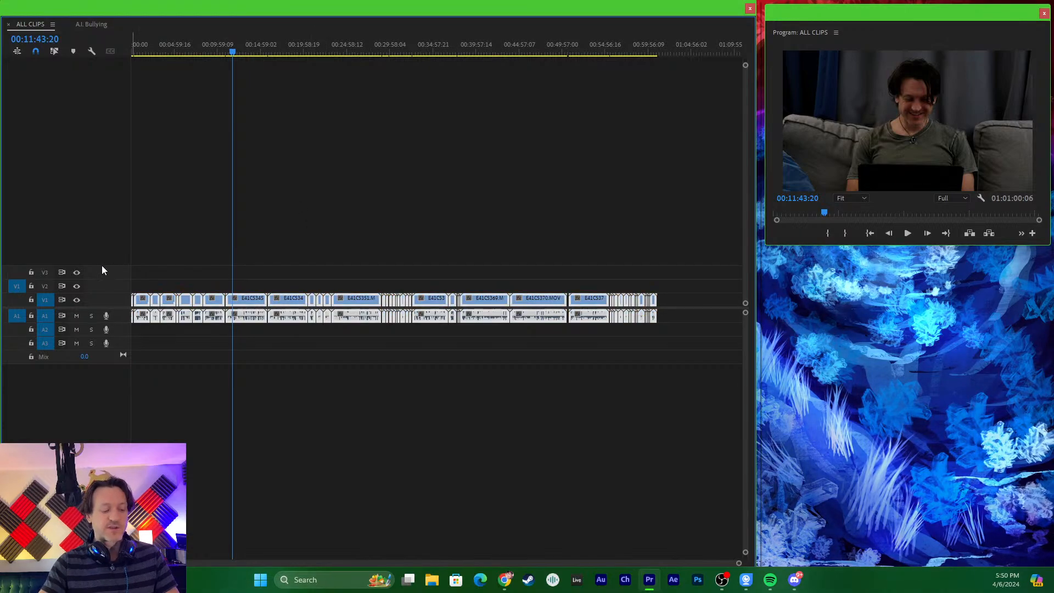
right_click(249, 301)
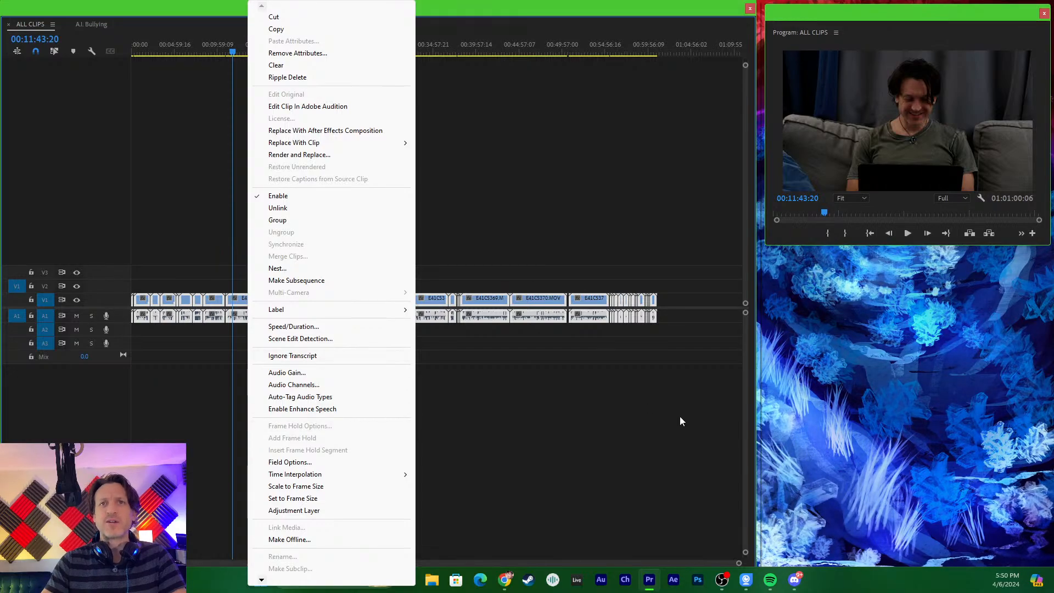
click(572, 391)
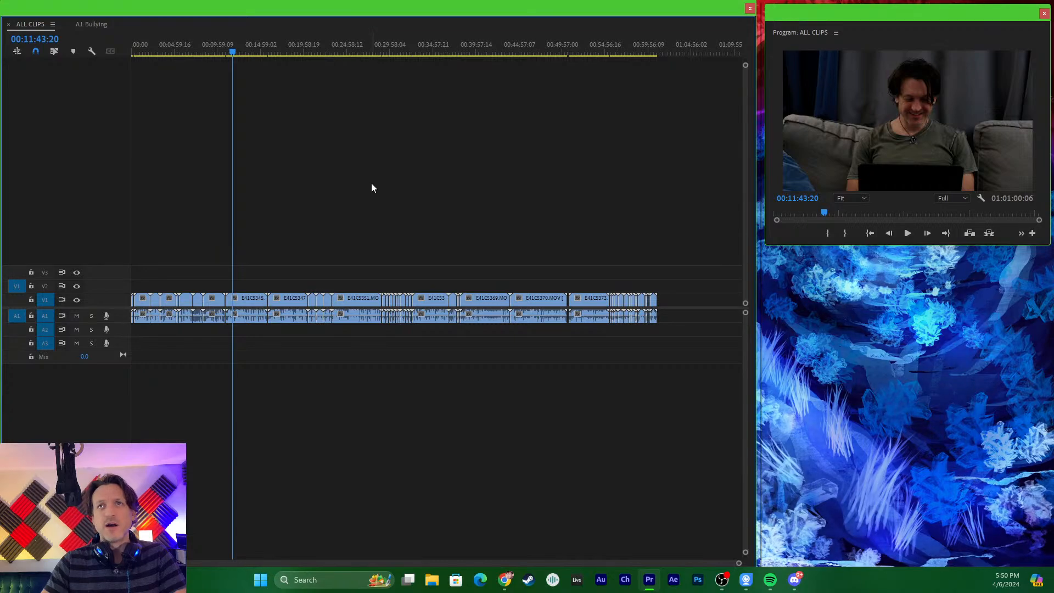
- Switch to the A.I. Bullying sequence, set its playhead to 00:00:04:11, and return to the ALL CLIPS sequence
click(88, 25)
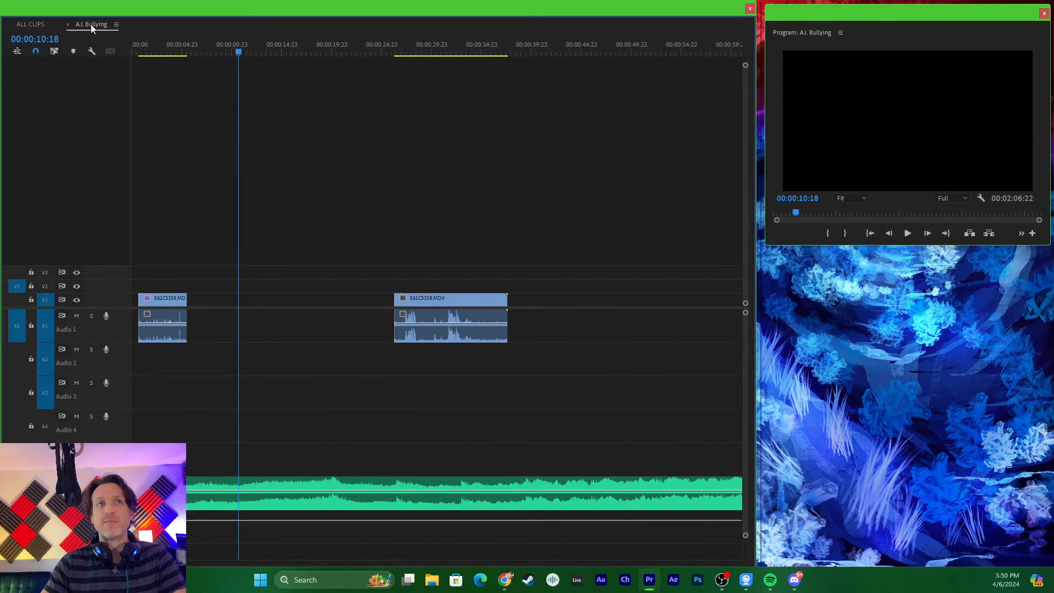
drag(252, 54, 177, 88)
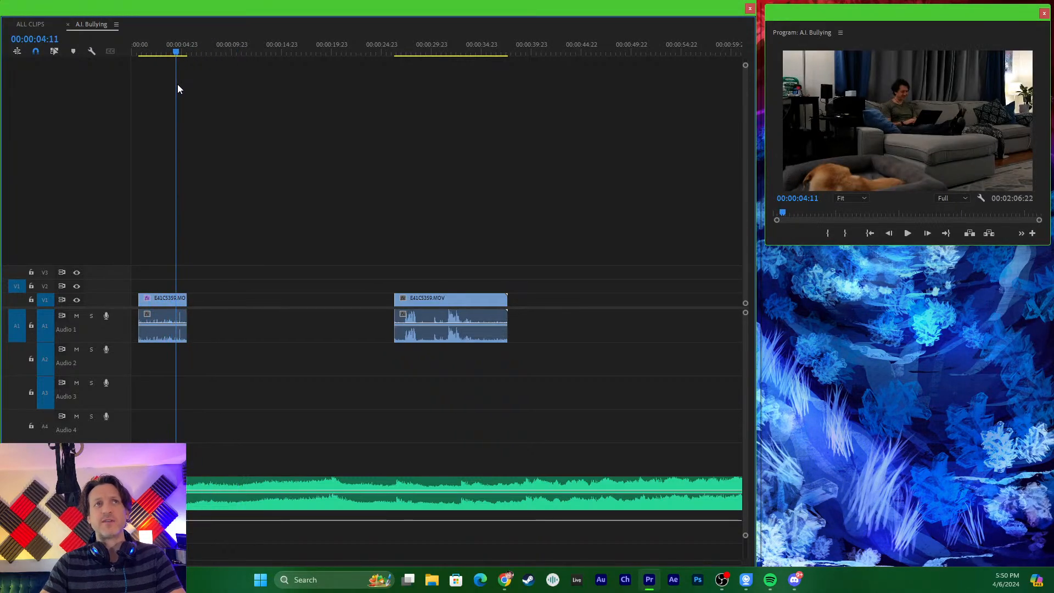
click(35, 25)
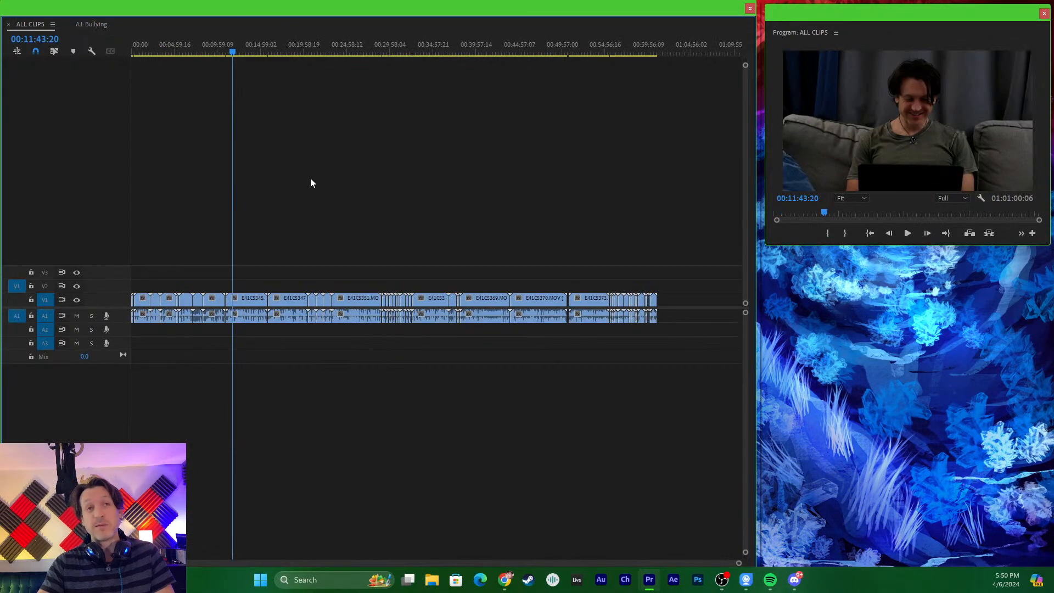
- Scrub through the second half of the ALL CLIPS footage as far as the start of E41C5382.MOV near 00:58:27
drag(258, 51, 512, 23)
scroll(546, 181, up, 4)
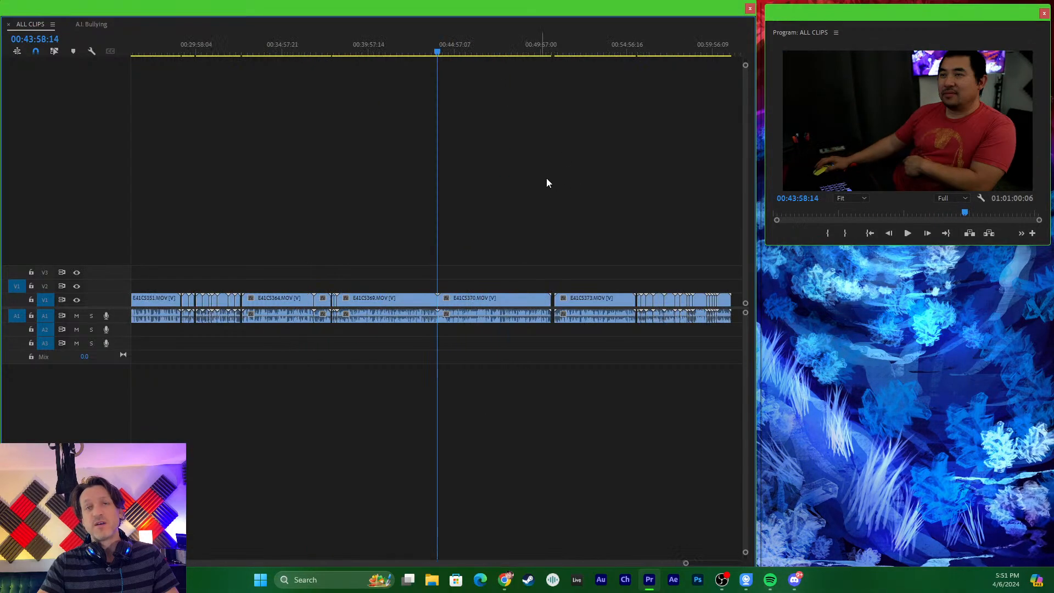
drag(432, 50, 649, 117)
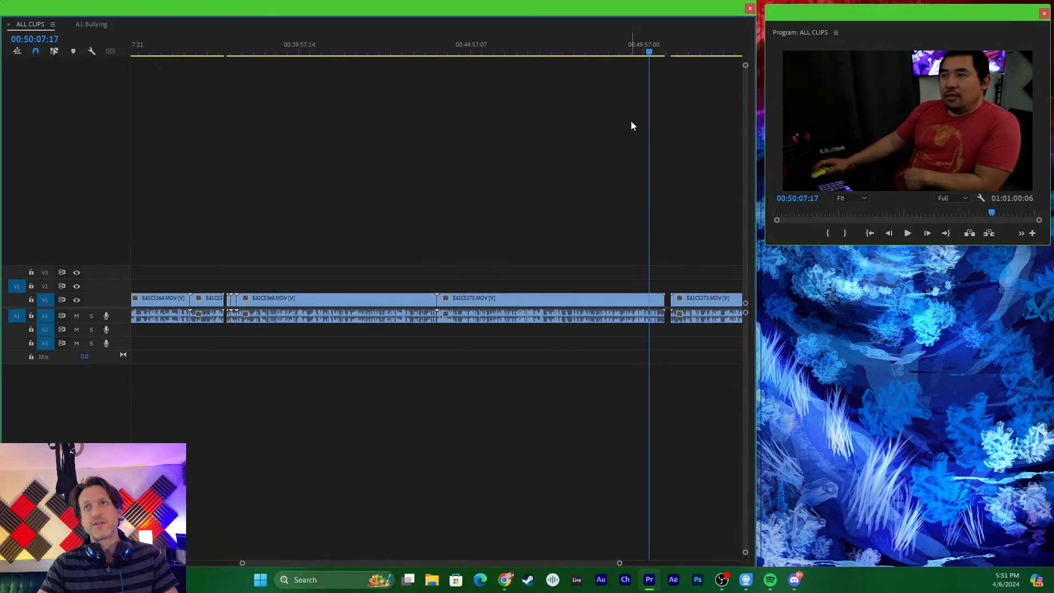
scroll(620, 121, down, 4)
drag(577, 54, 638, 52)
scroll(616, 175, up, 8)
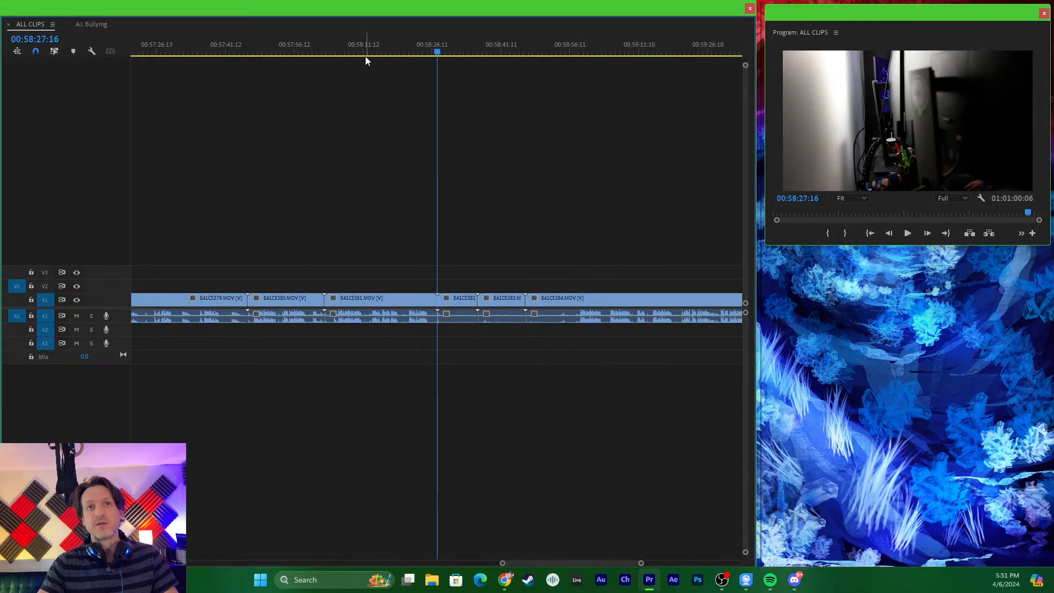
- Play E41C5382.MOV from its start and stop at 00:58:34:14
drag(326, 49, 523, 77)
drag(555, 76, 437, 81)
key(space)
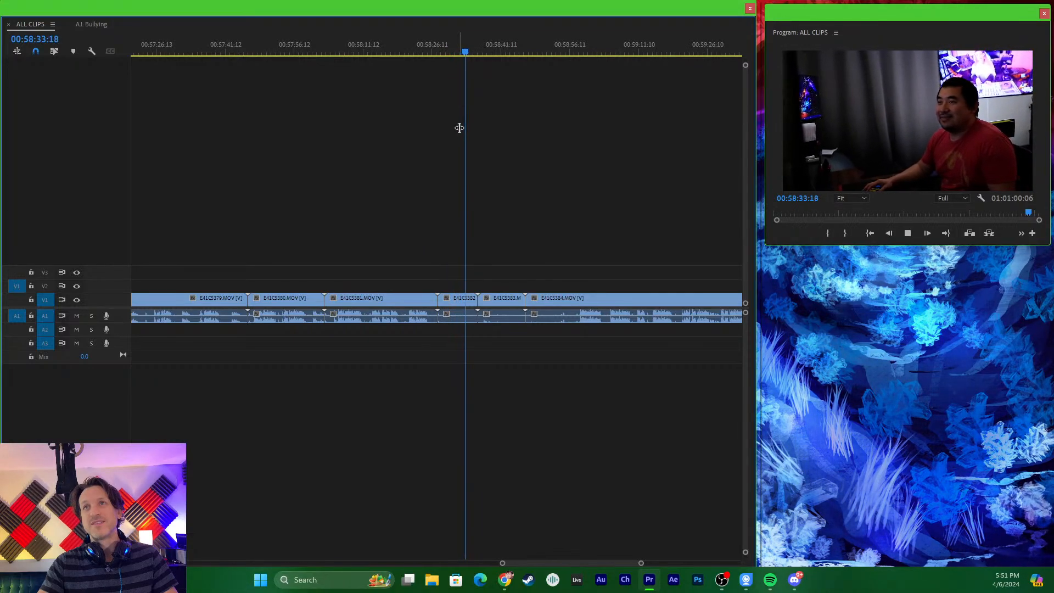
key(space)
key(equal)
key(equal)
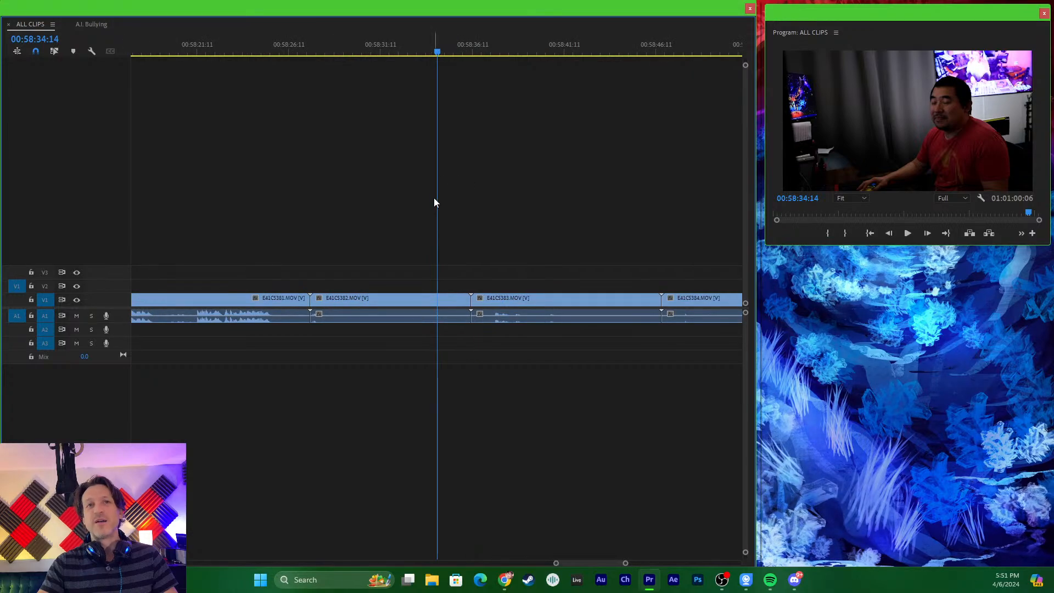
- Play and scrub through E41C5383.MOV, leaving the playhead at 00:58:43:23
drag(496, 48, 551, 80)
key(space)
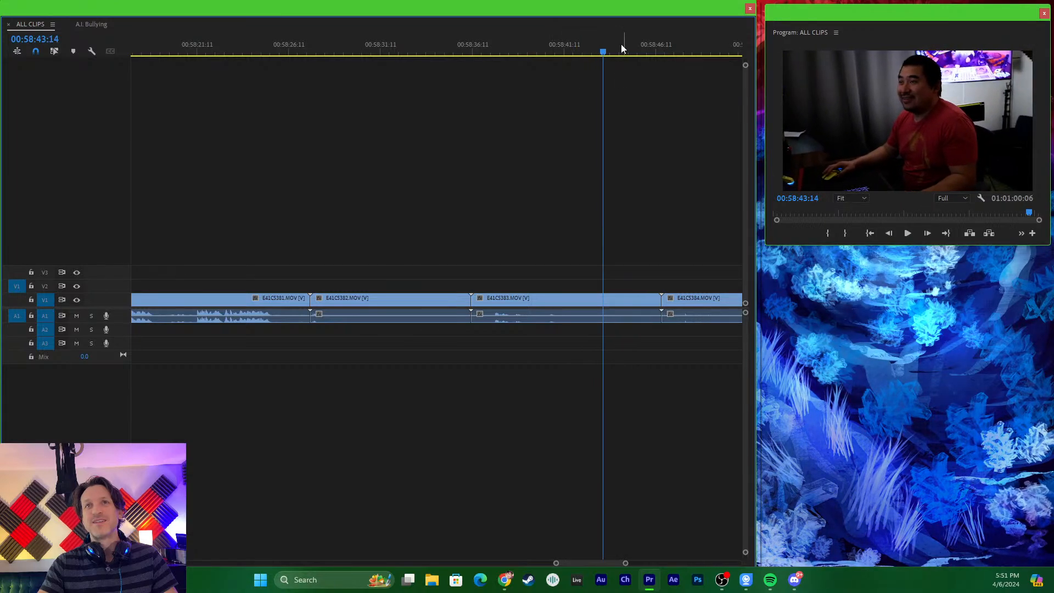
click(525, 51)
drag(524, 51, 610, 52)
key(minus)
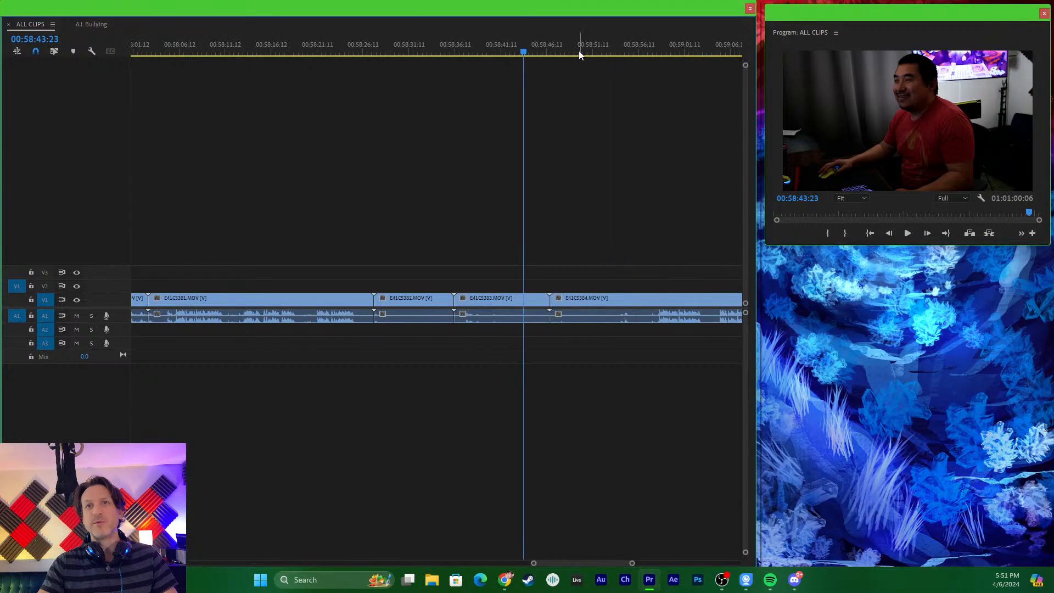
- Scrub past E41C5384.MOV and play E41C5385.MOV, stopping at 00:59:42:05
drag(553, 36, 609, 52)
key(minus)
key(minus)
key(equal)
key(space)
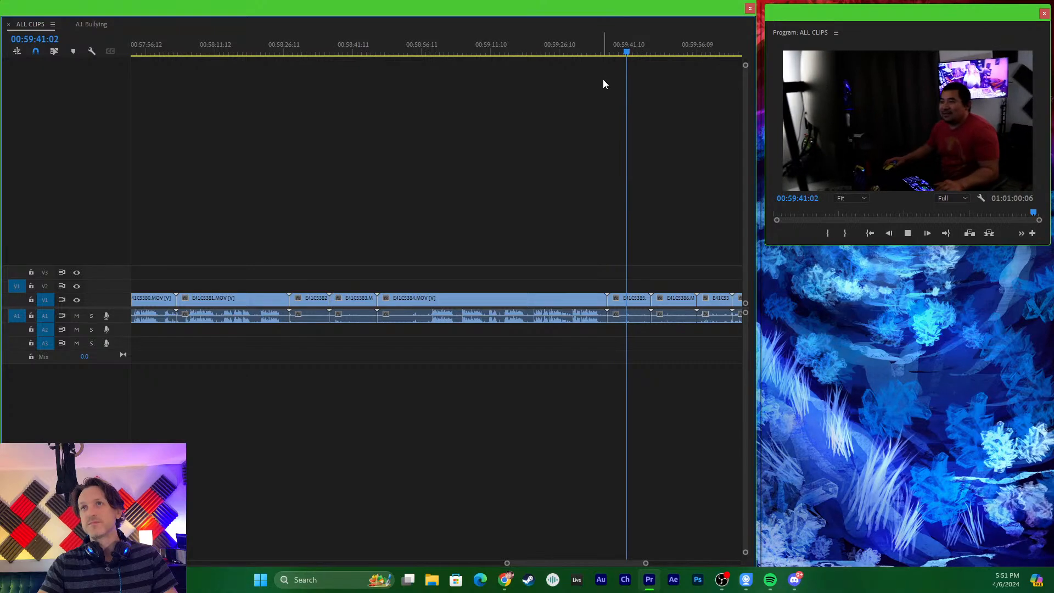
key(space)
key(=)
key(=)
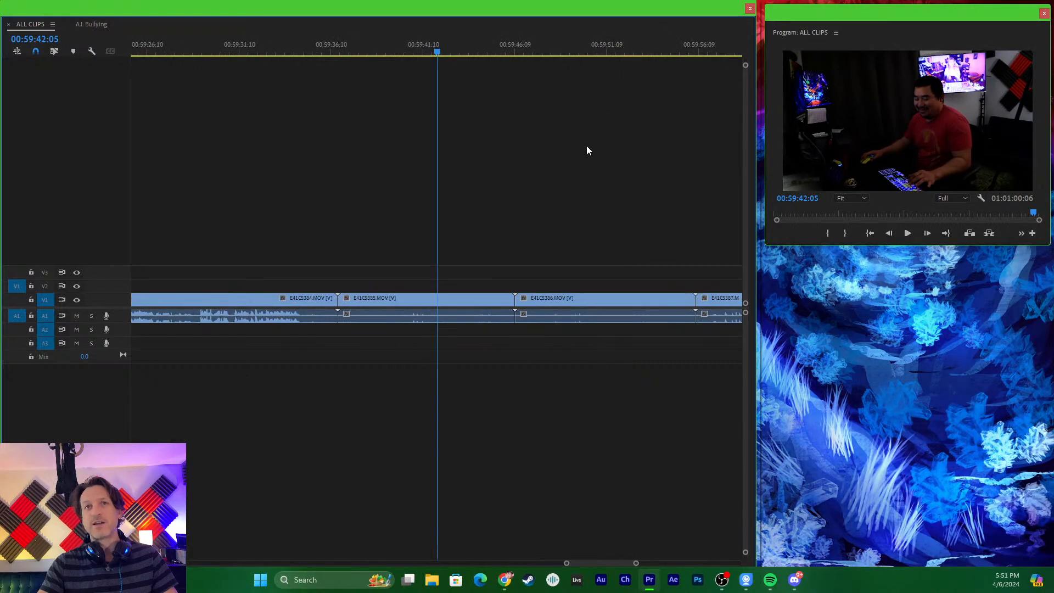
- Play the opening of E41C5386.MOV repeatedly to review that take, leaving the playhead at 00:59:51:12
drag(441, 49, 552, 80)
key(space)
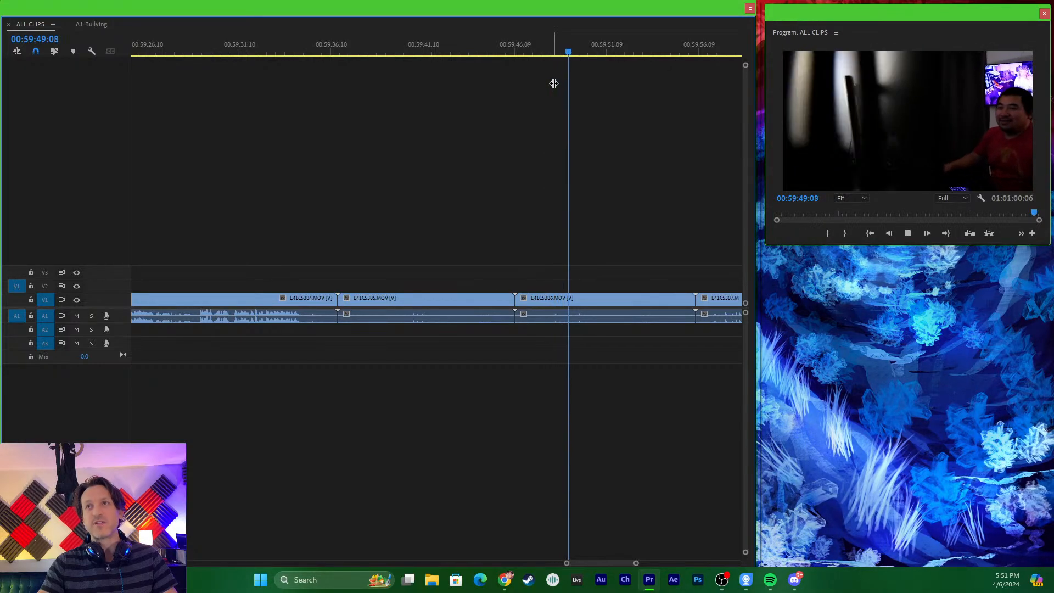
key(space)
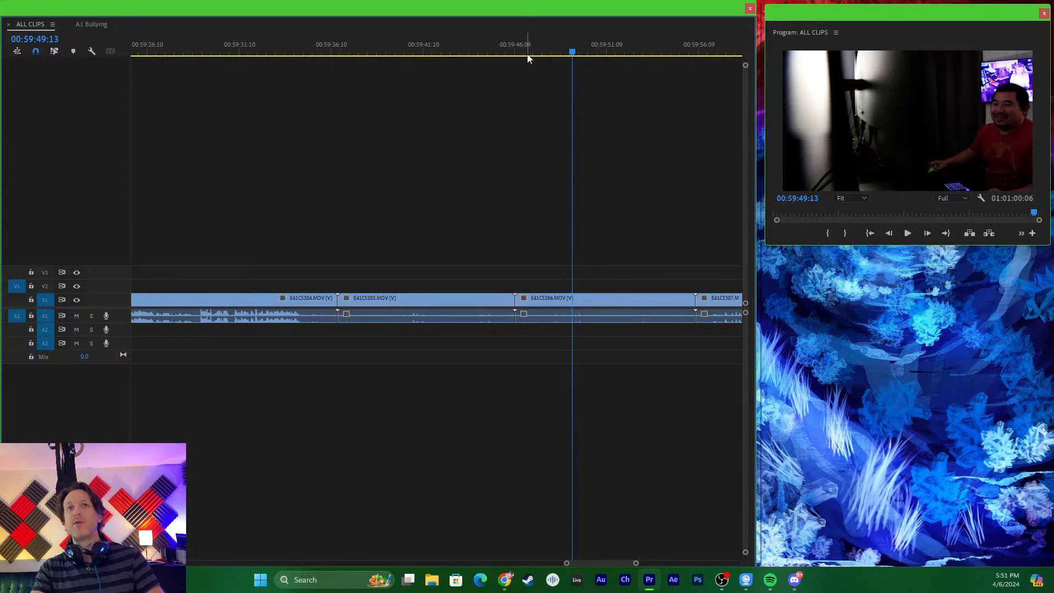
scroll(431, 127, right, 3)
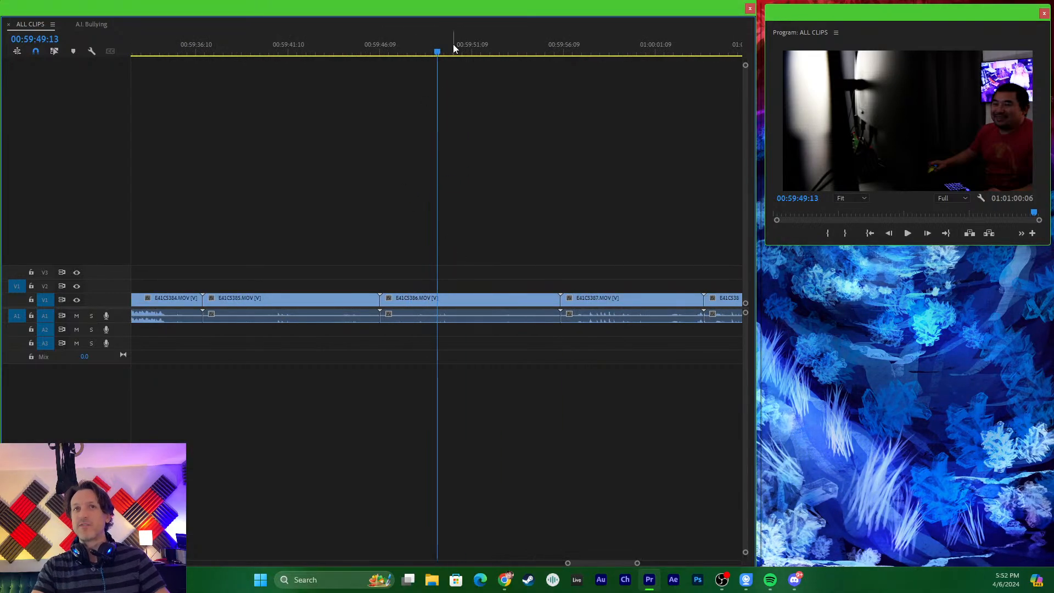
drag(449, 44, 416, 68)
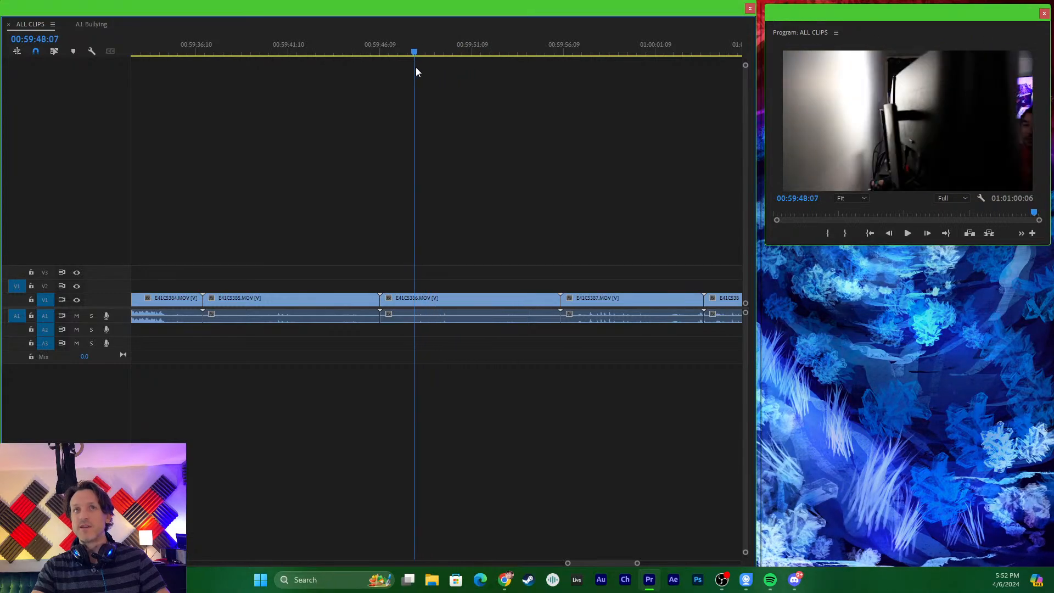
key(space)
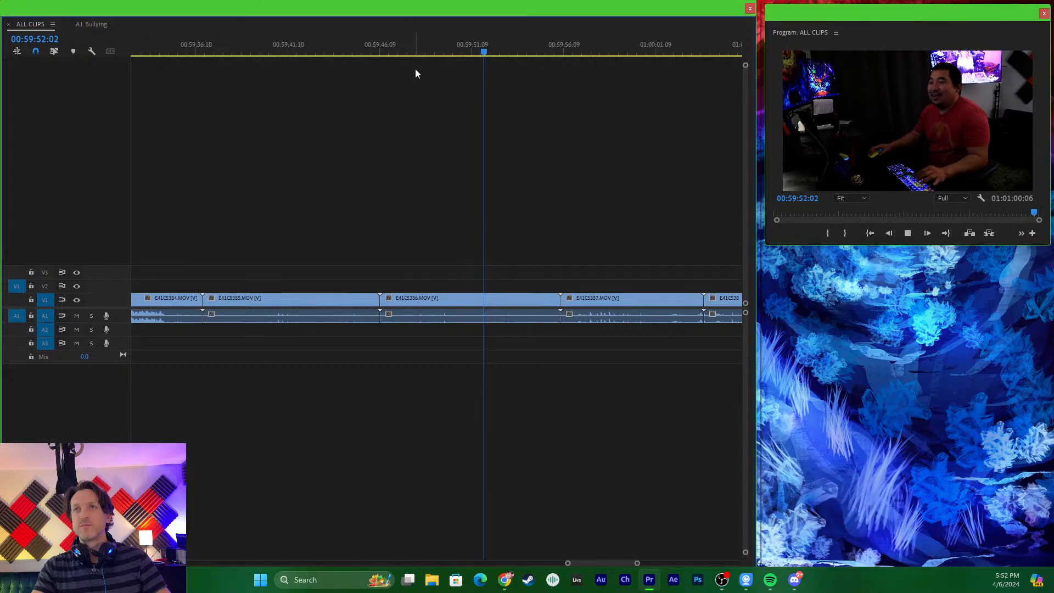
key(space)
drag(545, 45, 410, 61)
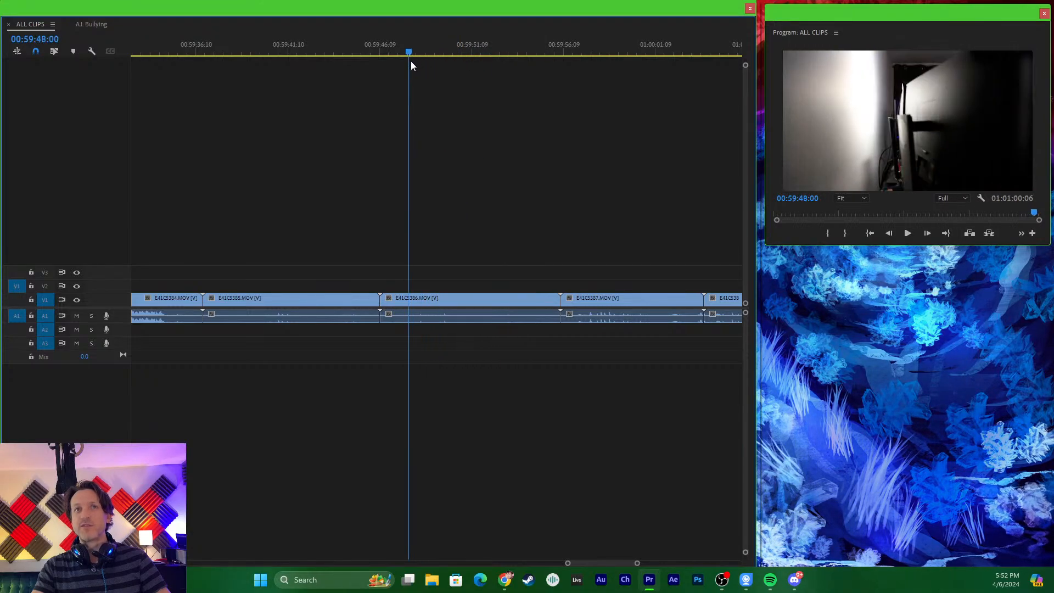
key(space)
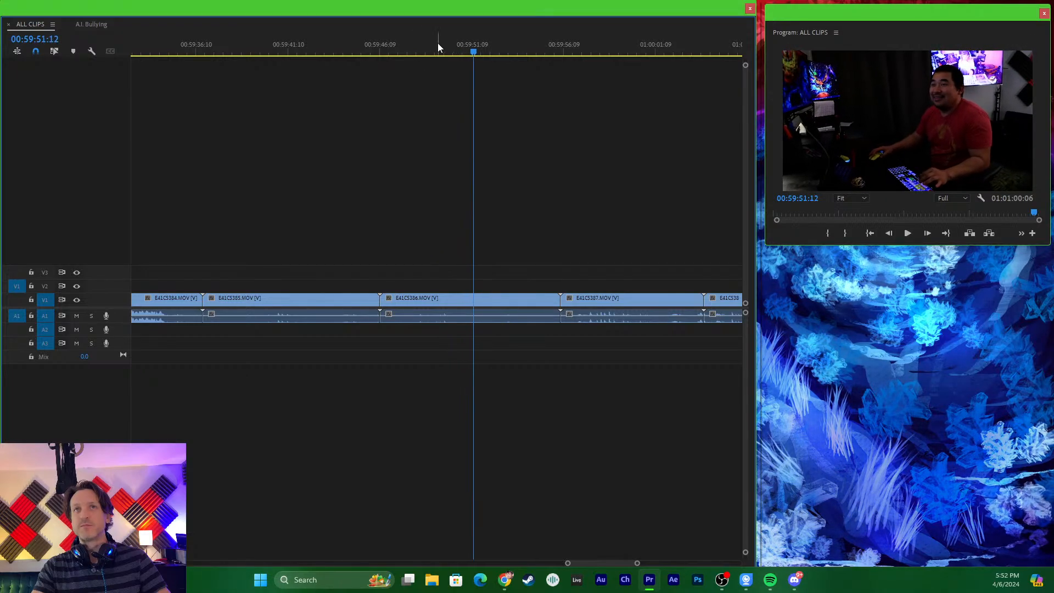
- Go back to the start of E41C5385.MOV, play it to find the take's beginning, and split the clip at 00:59:38:18
drag(436, 44, 231, 94)
key(space)
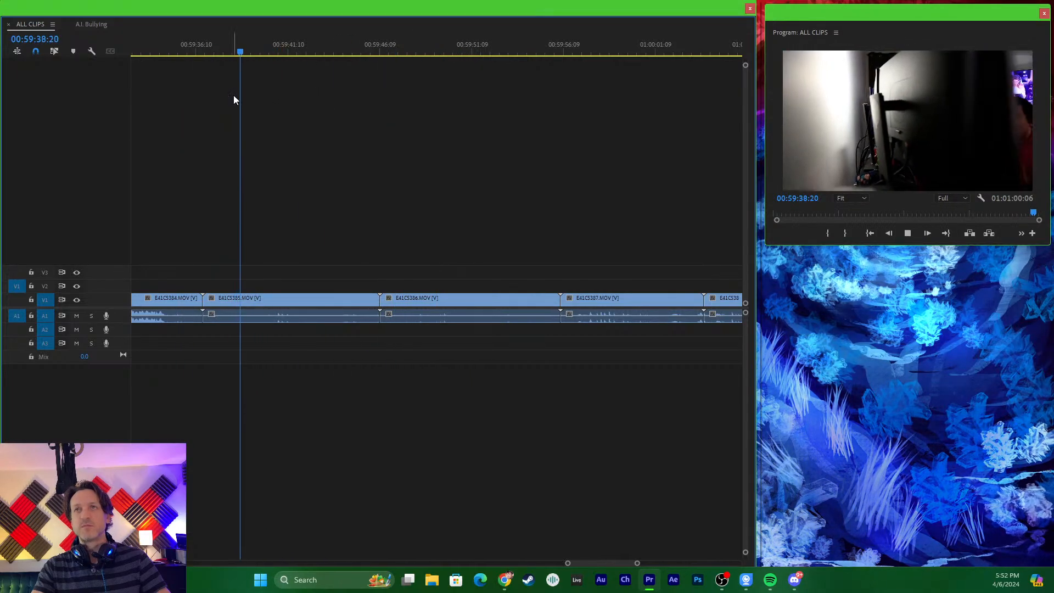
key(space)
drag(244, 43, 214, 47)
key(space)
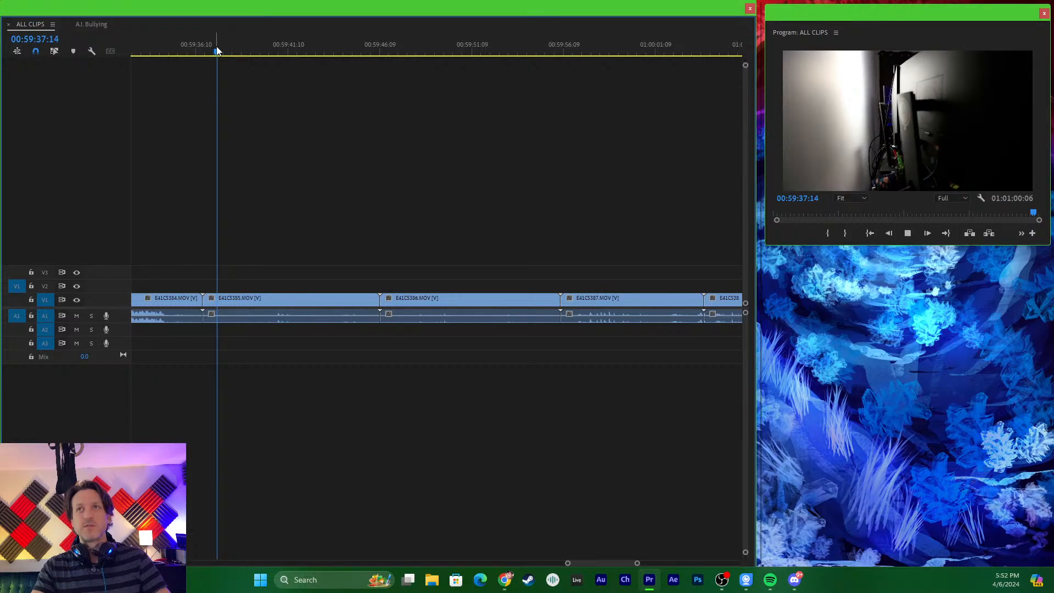
key(space)
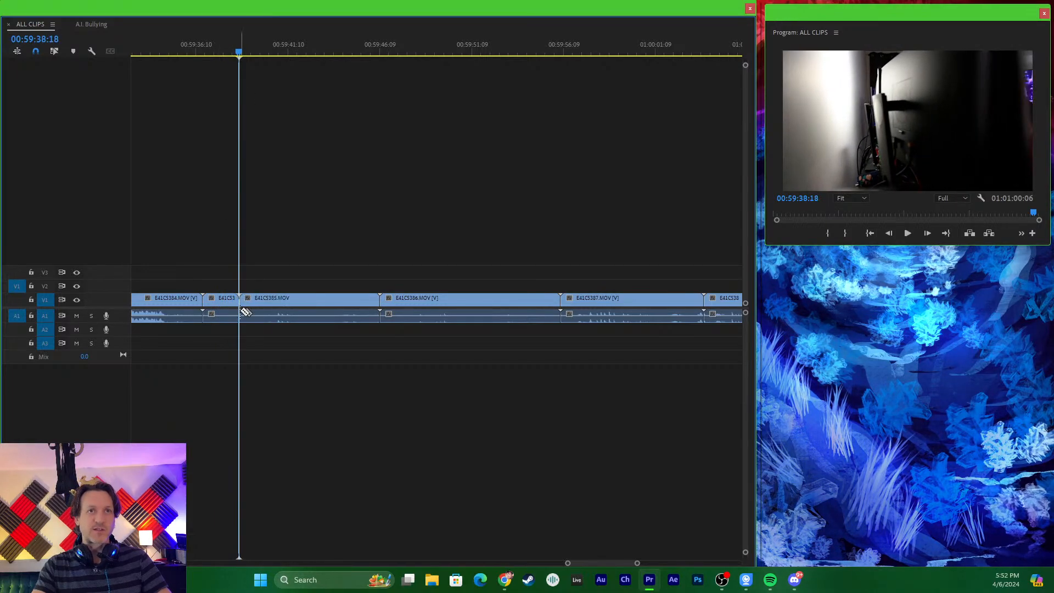
- Split E41C5385.MOV again at 00:59:42:08 and cut the segment between the two splits out of ALL CLIPS
key(space)
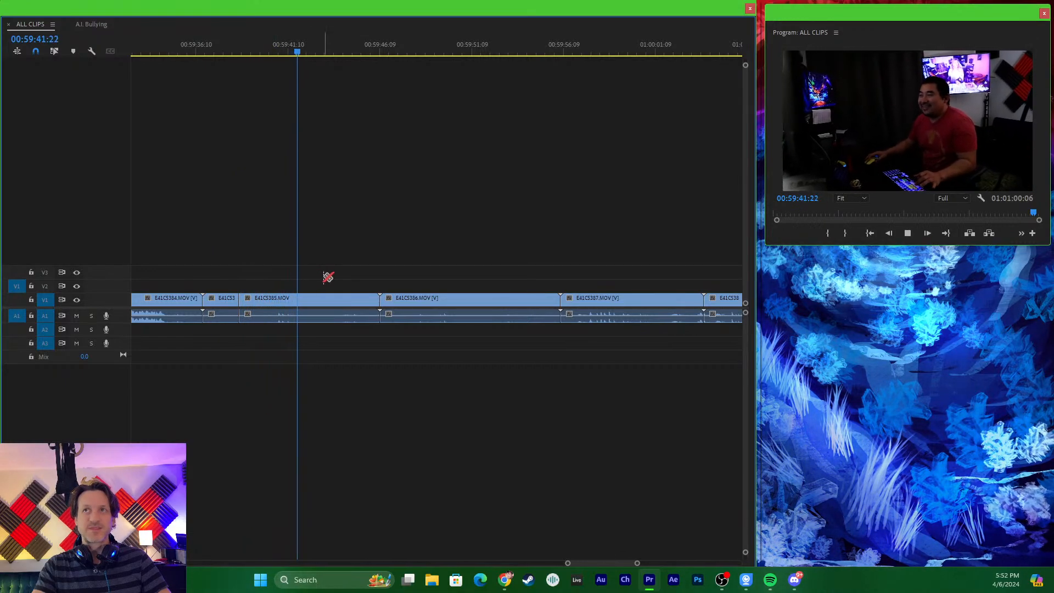
key(space)
click(301, 318)
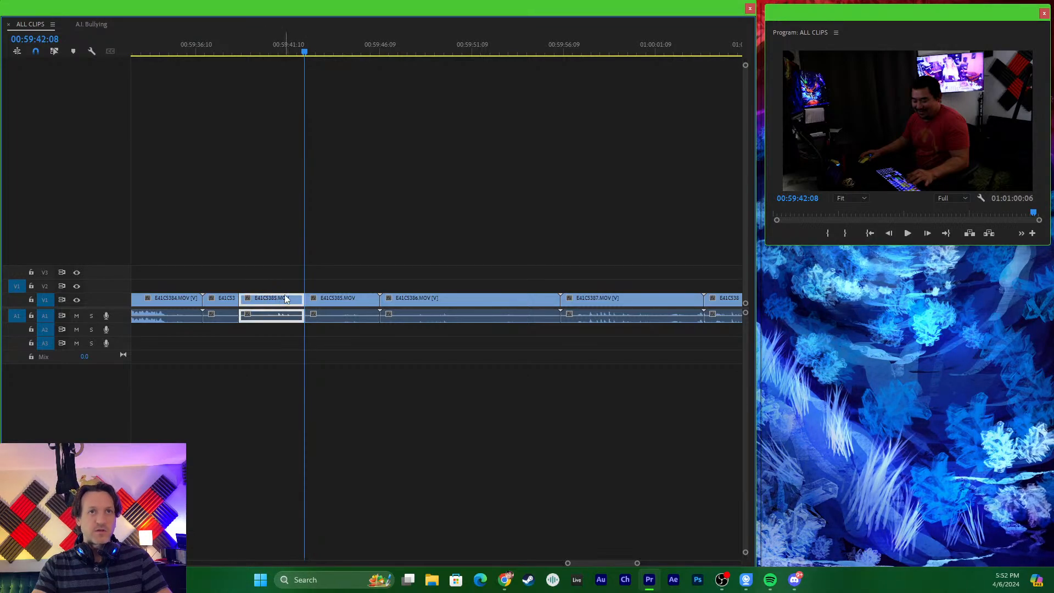
right_click(285, 305)
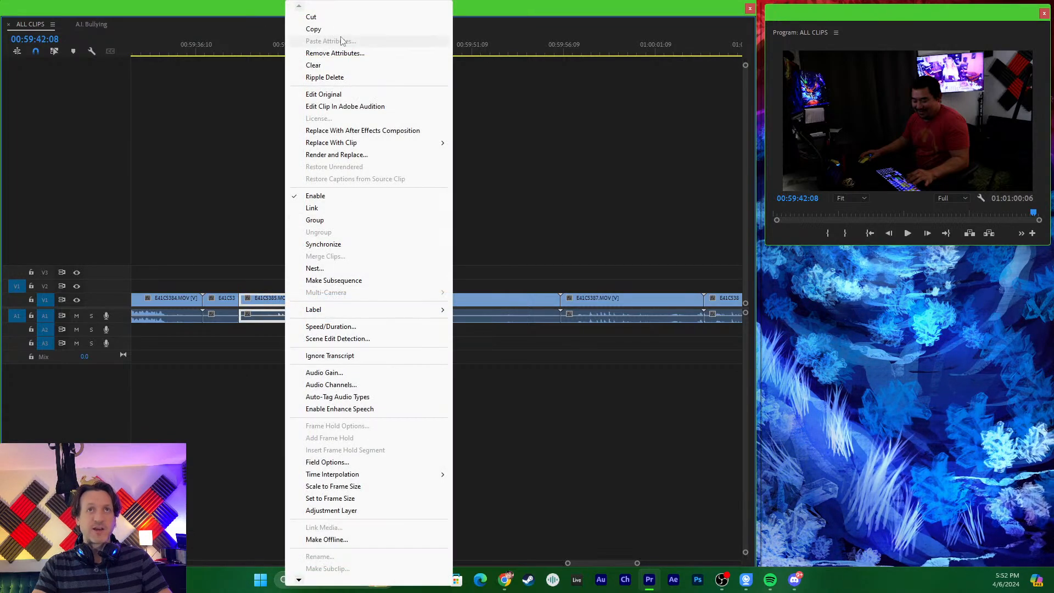
click(329, 17)
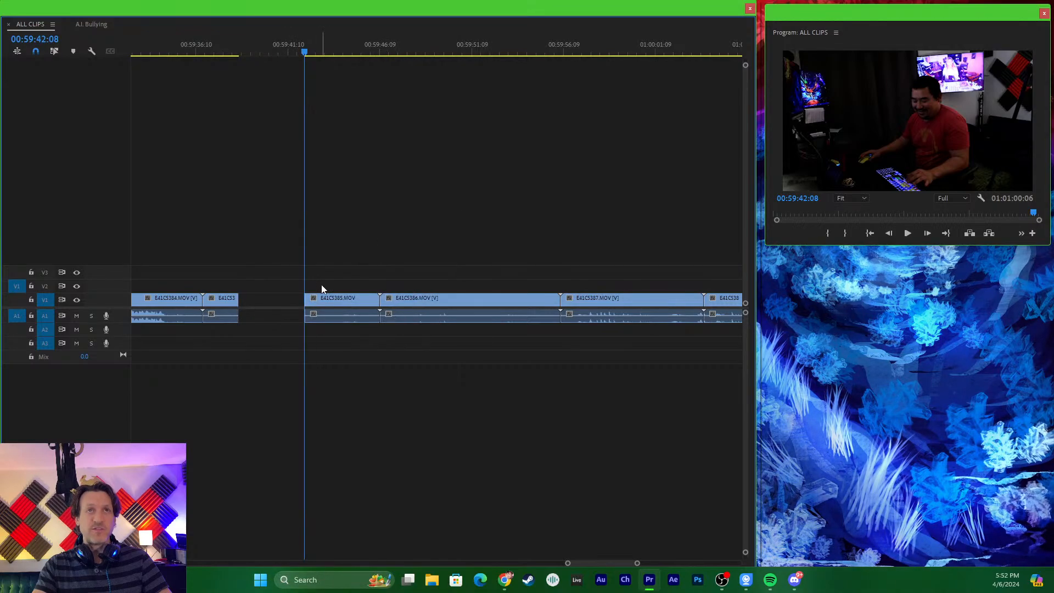
- Paste the cut E41C5385.MOV segment into the A.I. Bullying sequence at 00:00:05:15, right after the first clip
drag(298, 51, 324, 85)
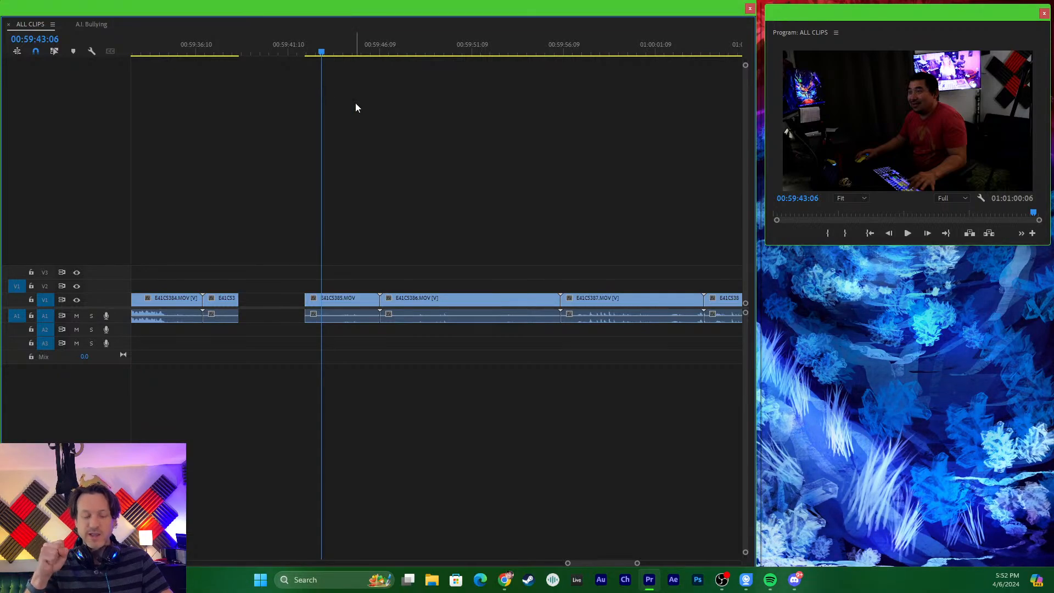
click(90, 26)
click(186, 49)
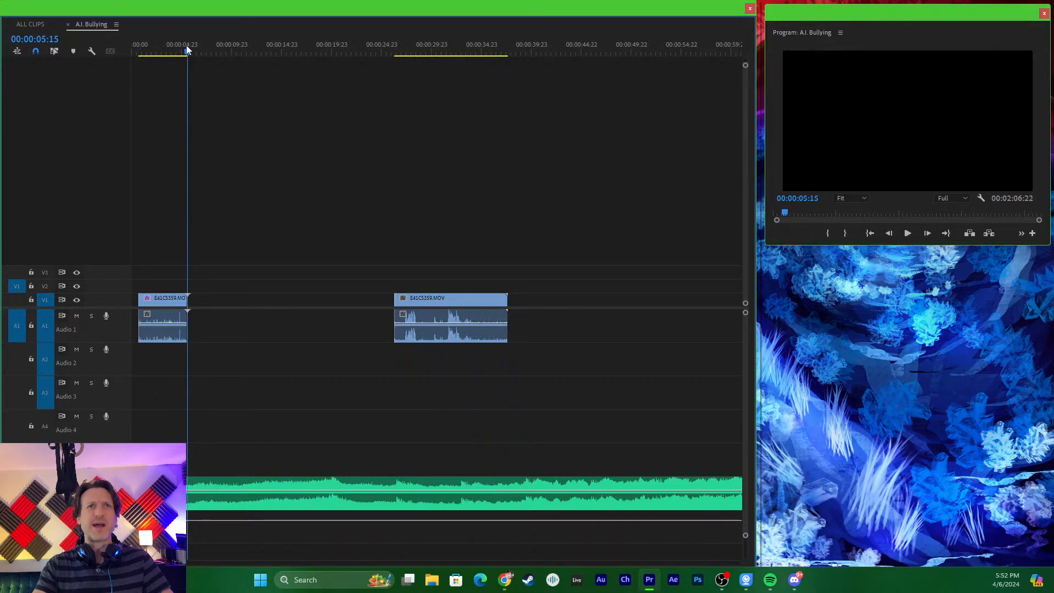
key(ctrl+v)
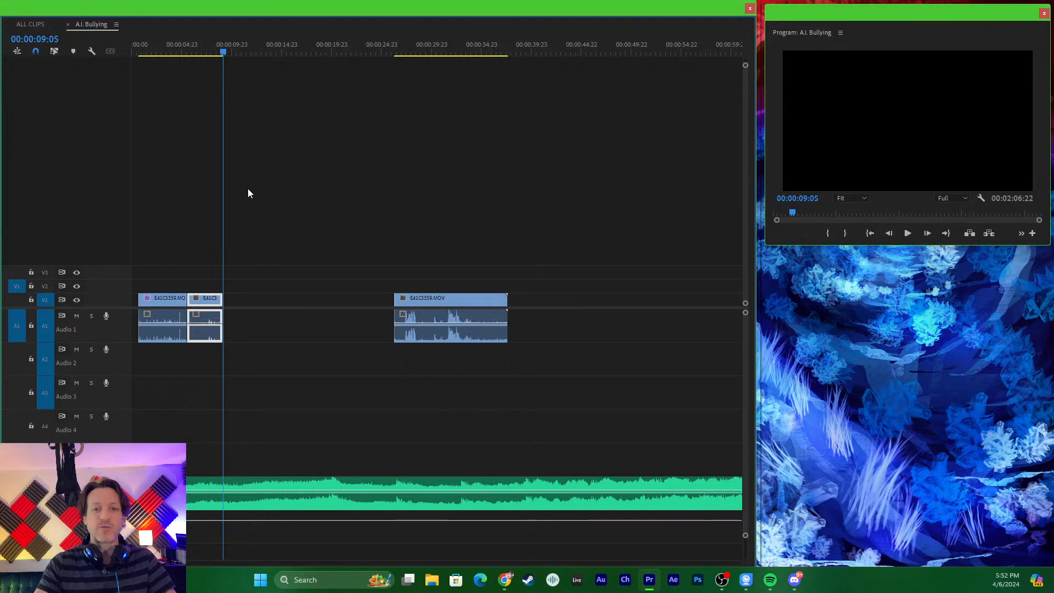
- Play the A.I. Bullying sequence from its start through the pasted clip, stopping at 00:00:08:19
key(minus)
key(equal)
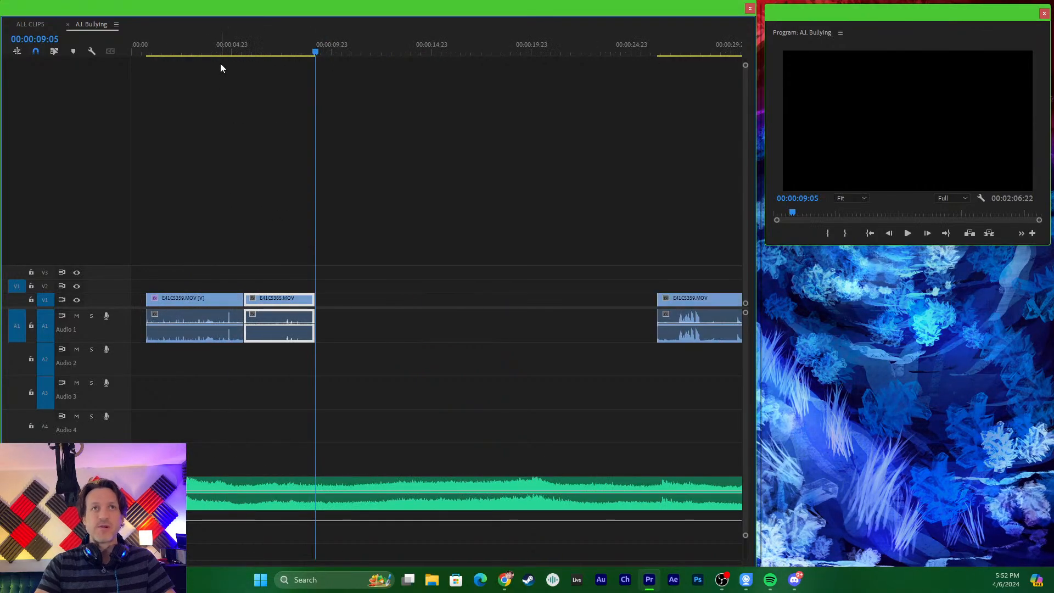
drag(192, 44, 135, 44)
key(space)
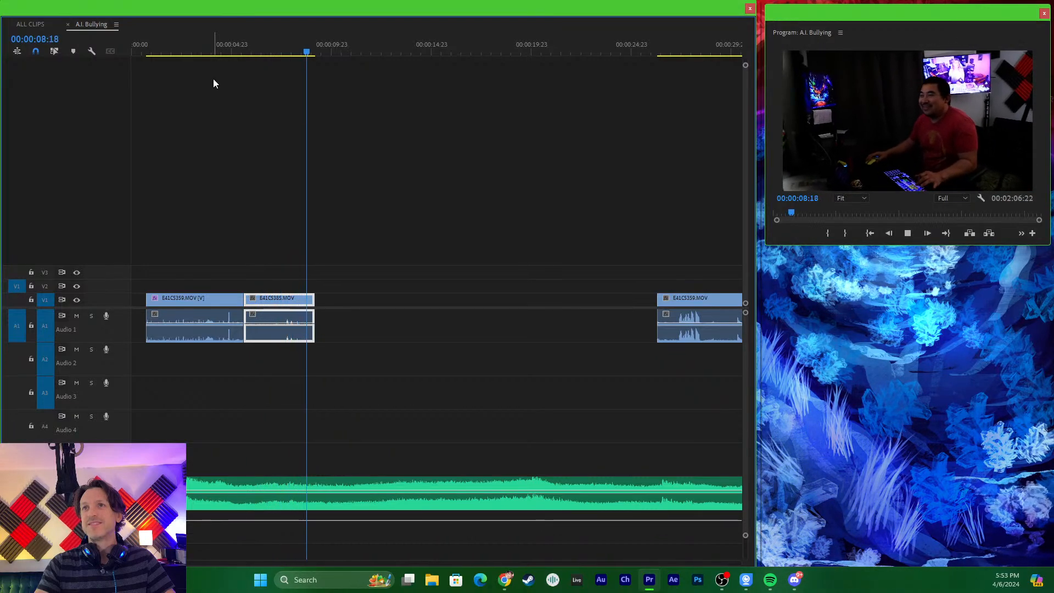
key(space)
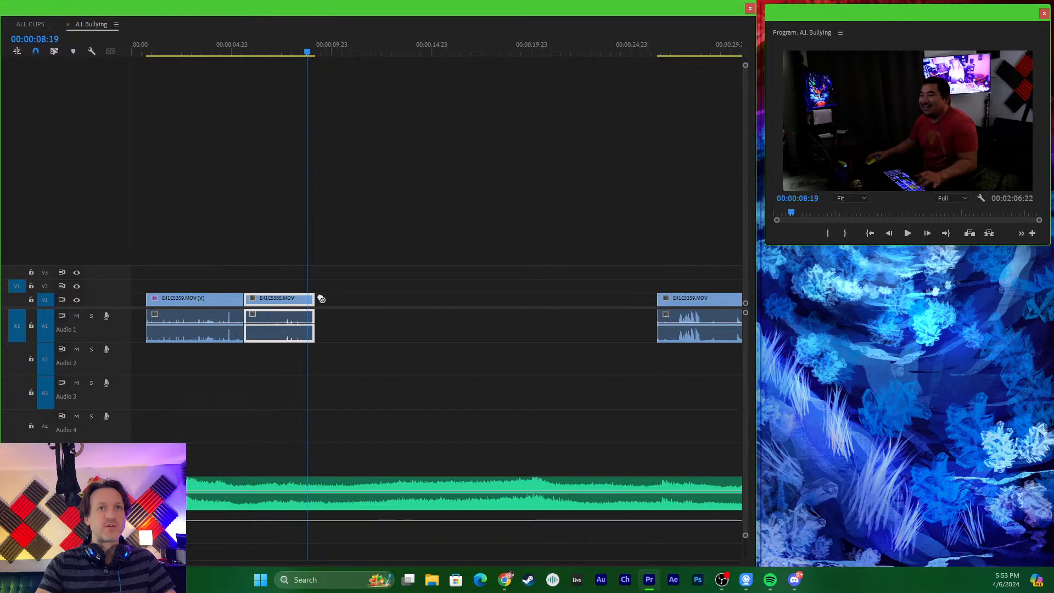
- Apply Warp Stabilizer to the pasted E41C5385.MOV clip and play the stabilized shot back
drag(321, 298, 278, 303)
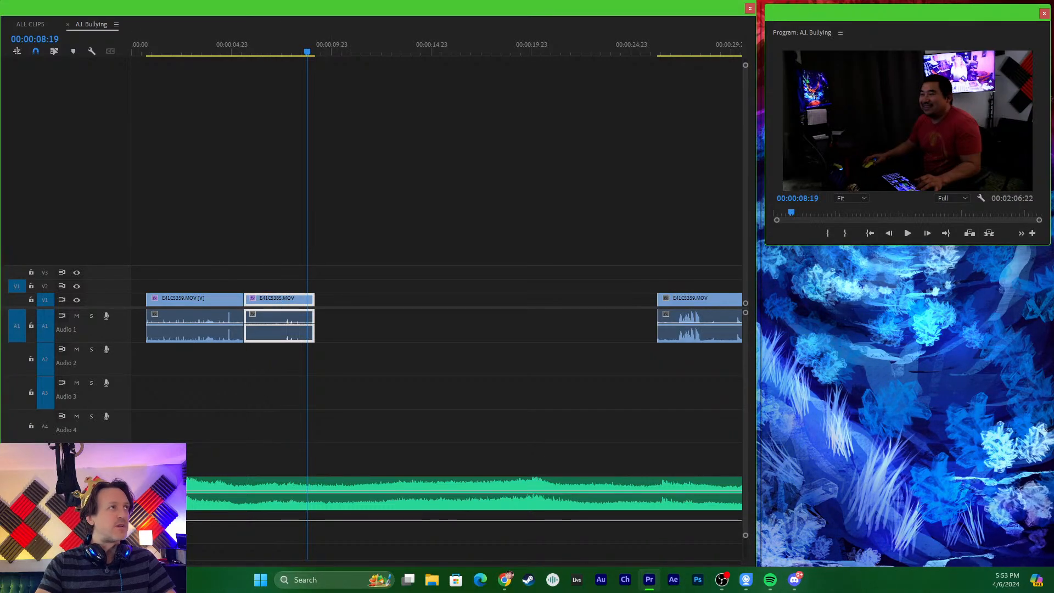
click(278, 289)
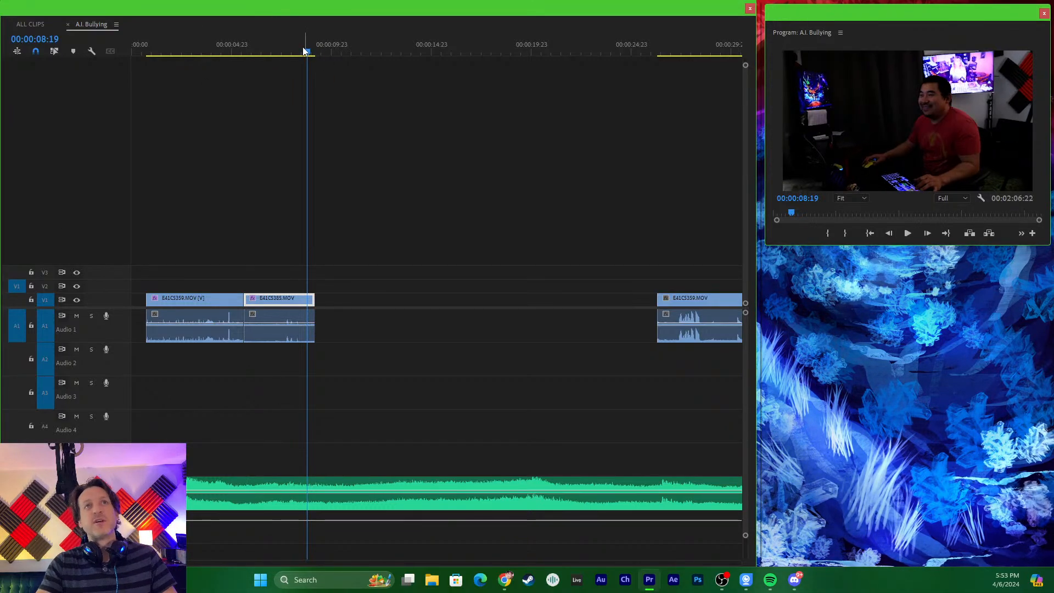
drag(304, 51, 236, 35)
key(space)
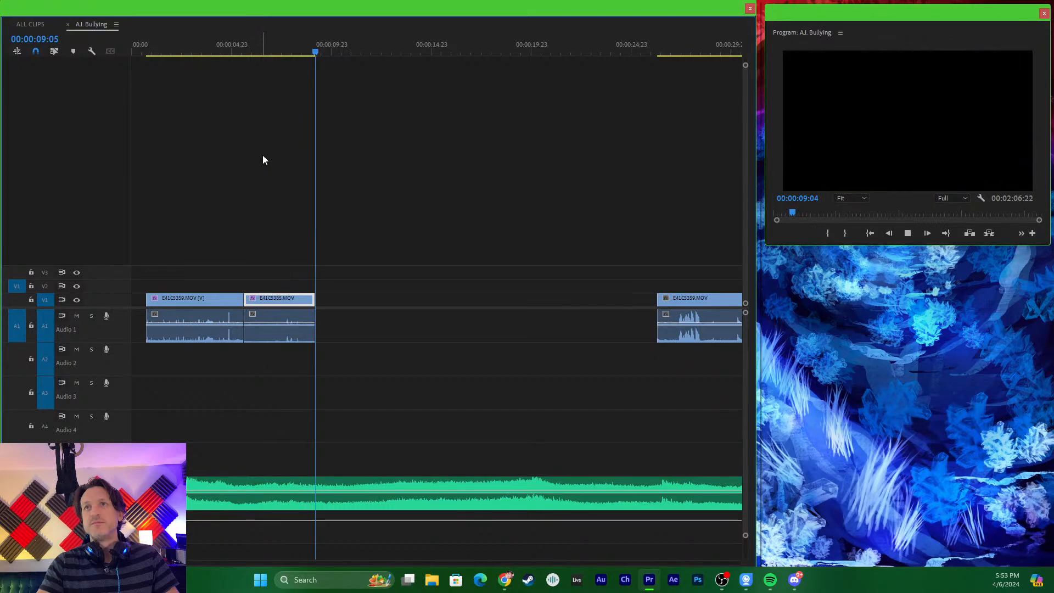
drag(318, 52, 232, 62)
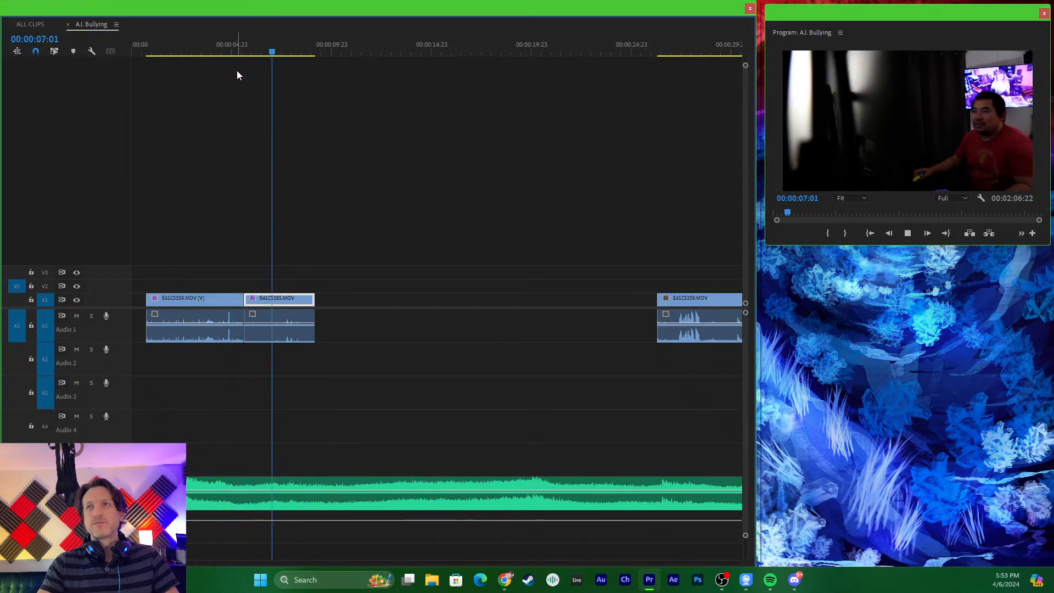
- Replay the transition from E41C5359.MOV into the stabilized E41C5385.MOV up close, stopping at 00:00:06:05
key(=)
key(=)
click(319, 35)
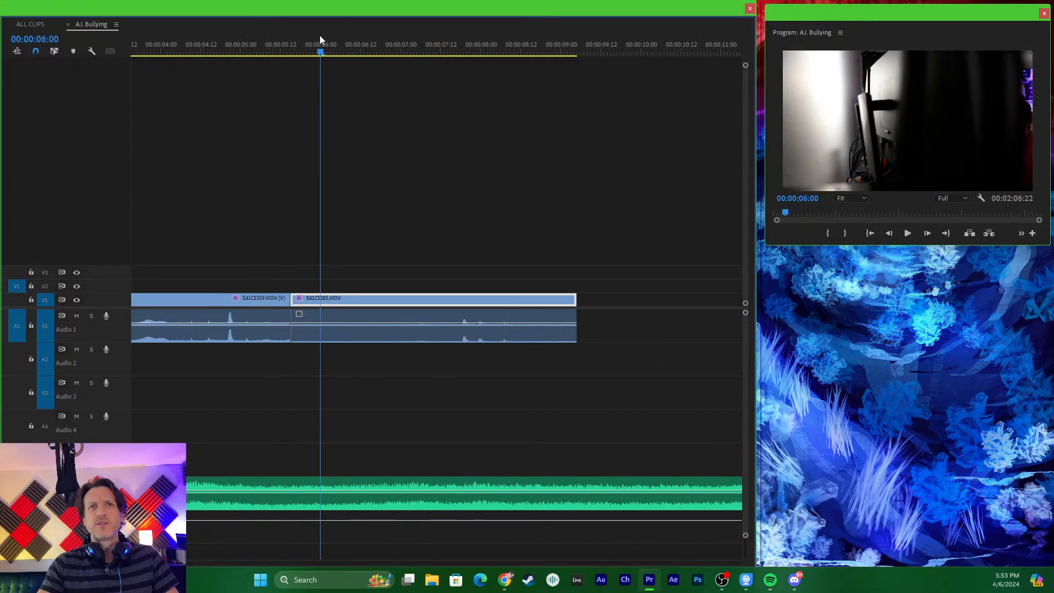
drag(319, 35, 264, 58)
key(space)
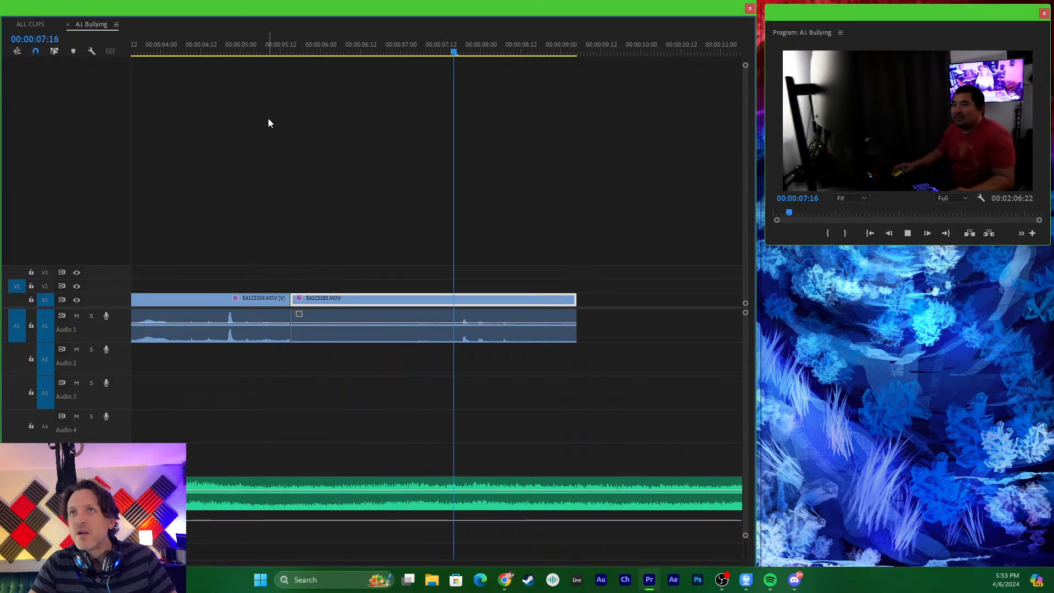
click(364, 27)
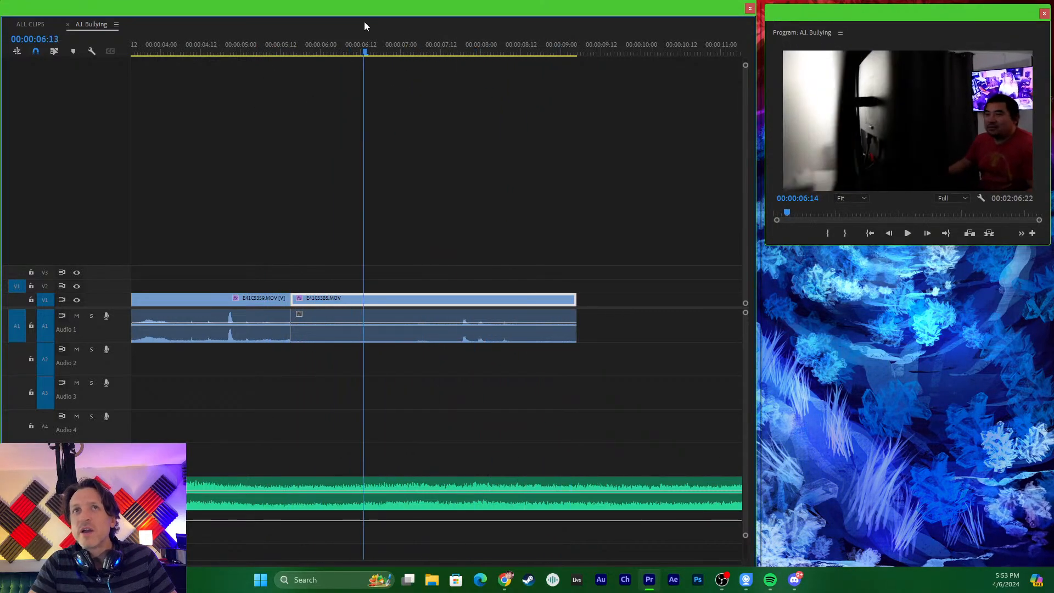
drag(364, 22, 272, 30)
key(space)
key(space)
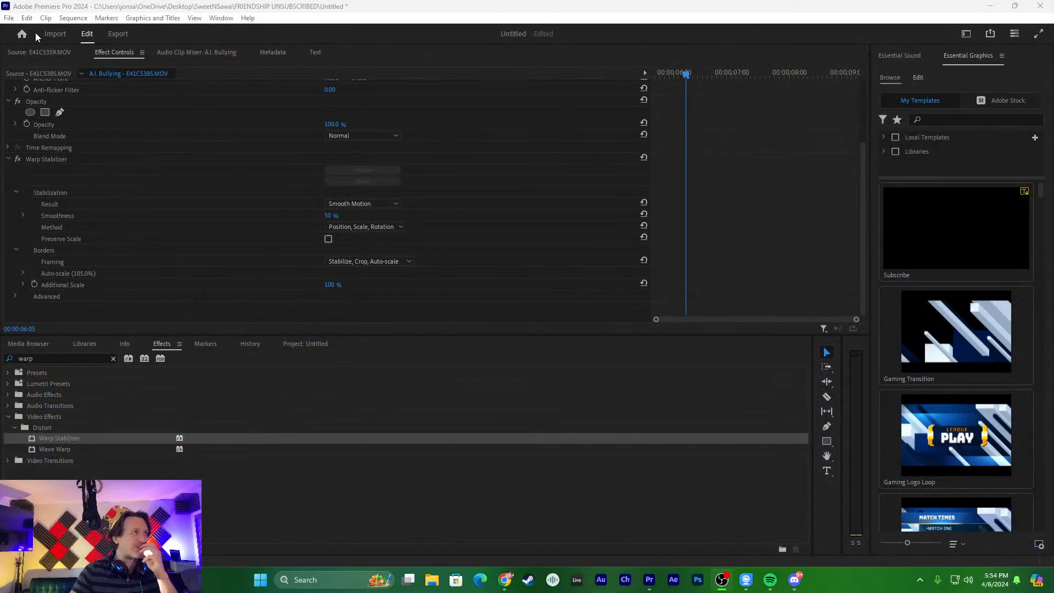
- Search the keyboard shortcut commands for "full" and look through the matching full-screen and resolution entries
click(25, 18)
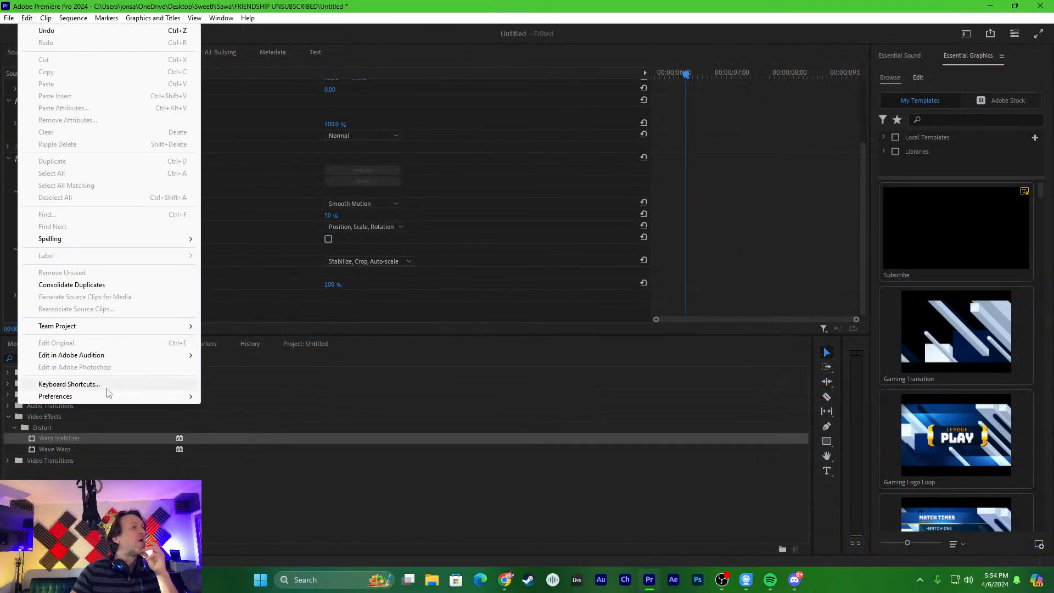
click(107, 387)
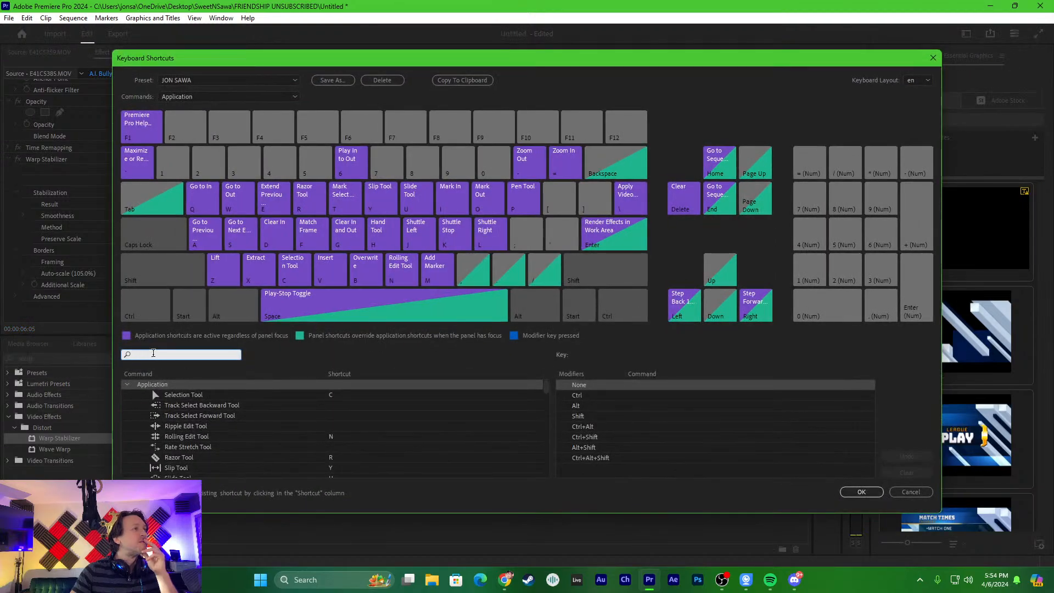
text(full)
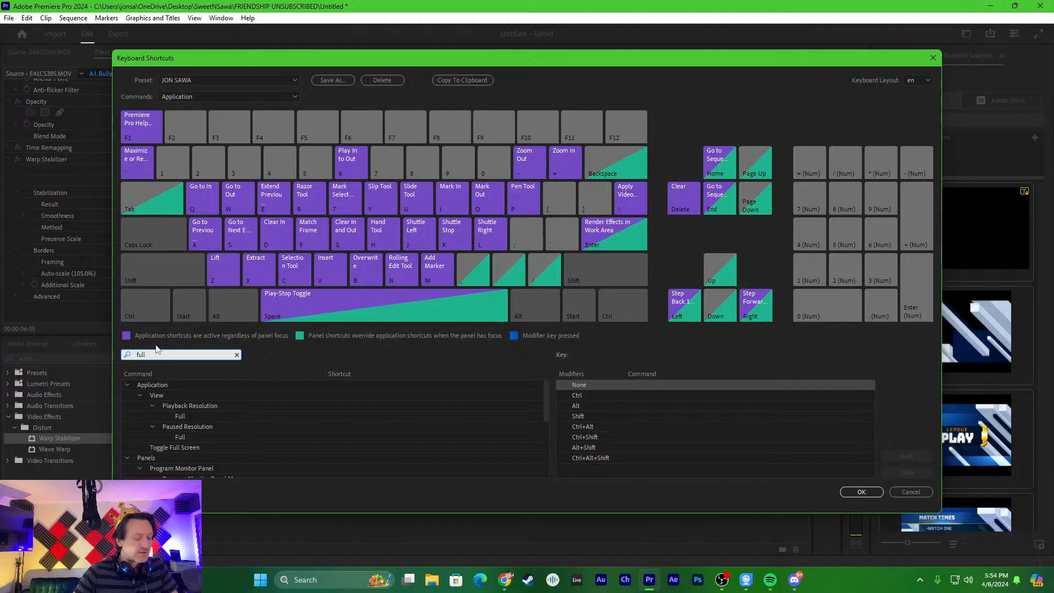
click(204, 447)
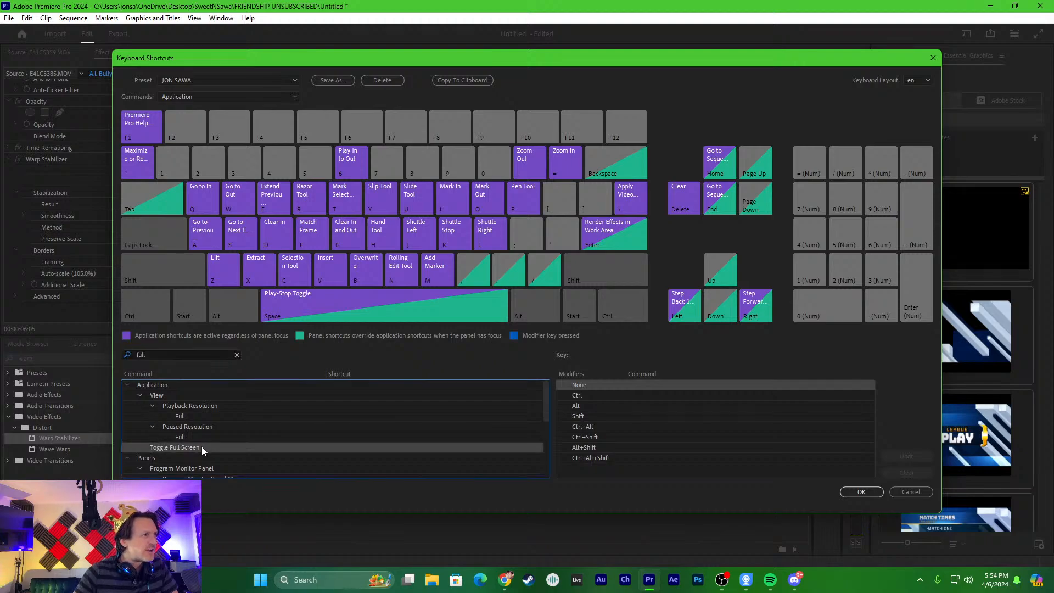
scroll(201, 447, down, 1)
scroll(202, 451, down, 1)
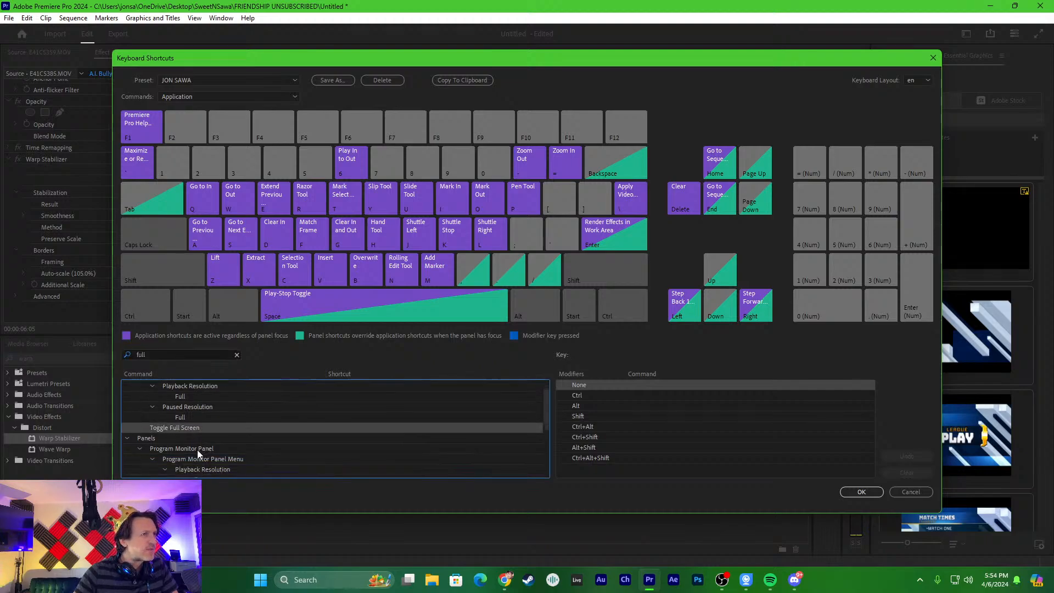
scroll(203, 449, up, 2)
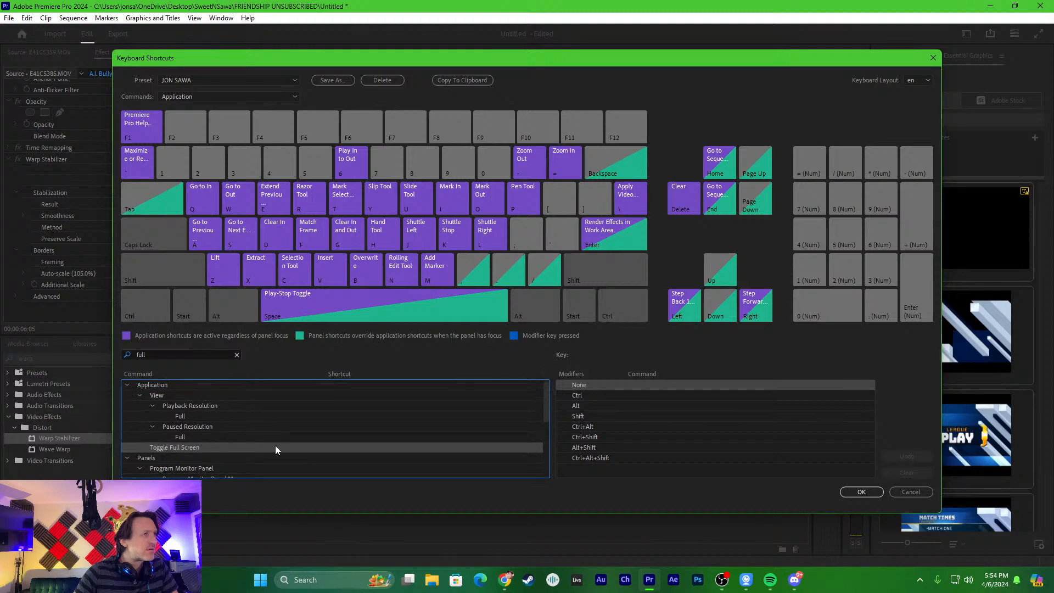
- Assign Ctrl+Shift+F to the Full command under Paused Resolution, save the shortcuts, and play the sequence from 00:00:06:05
click(330, 437)
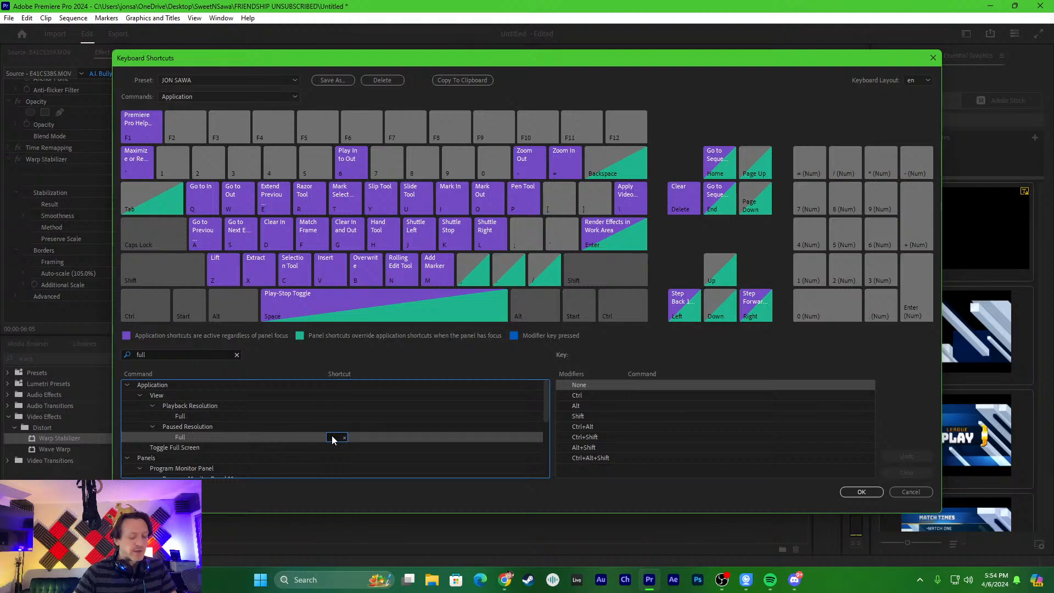
key(ctrl+f)
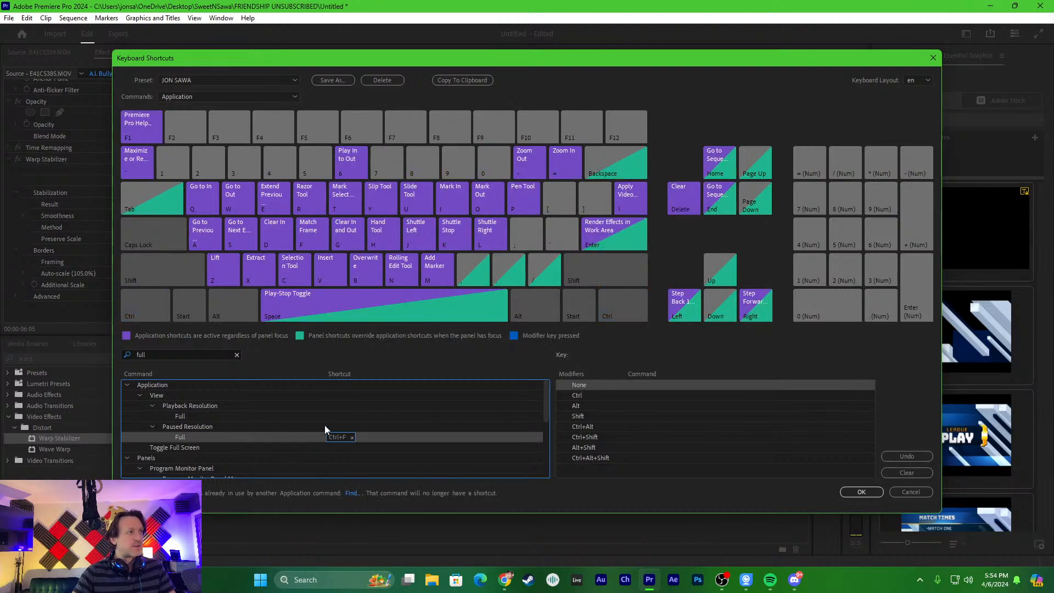
click(352, 437)
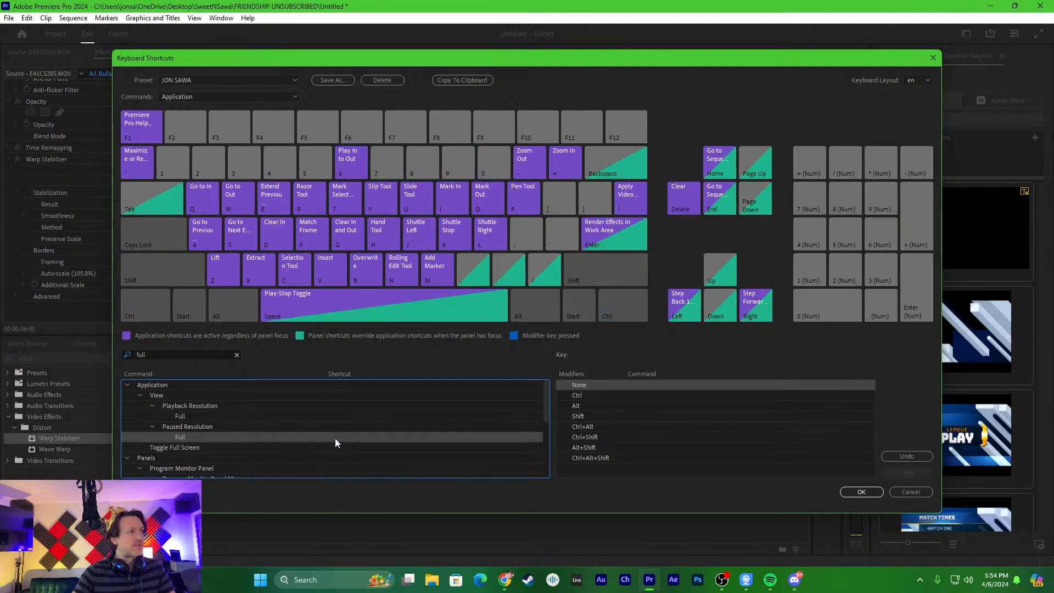
key(ctrl+f)
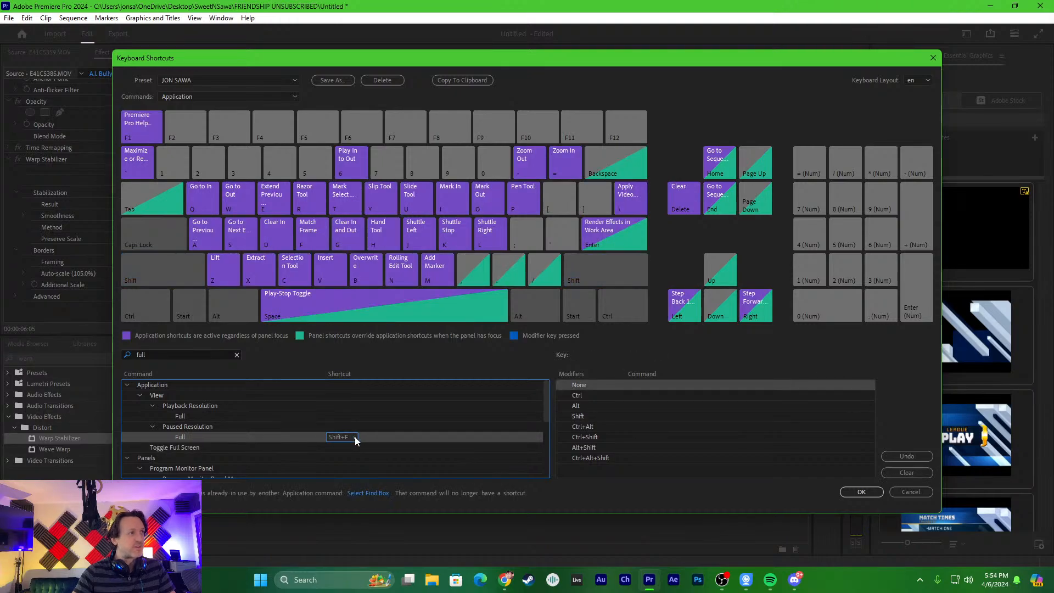
click(353, 437)
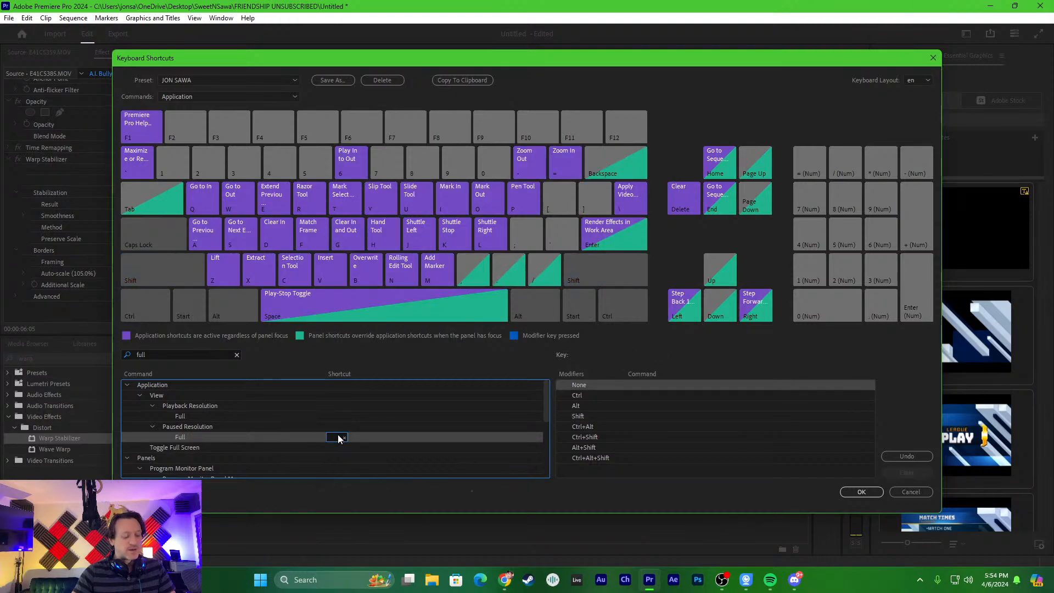
key(ctrl+shift+f)
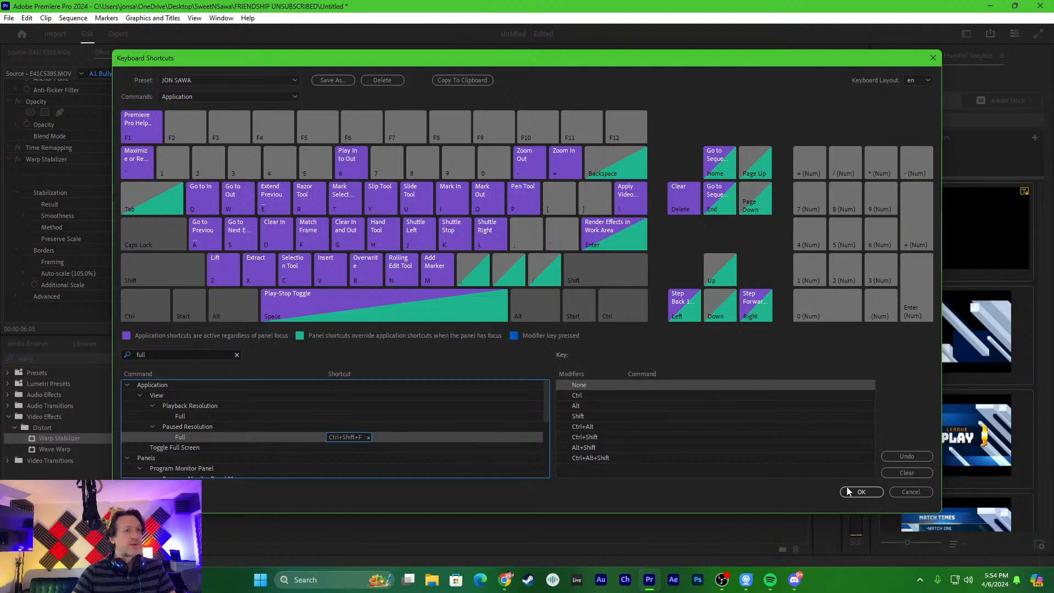
click(849, 491)
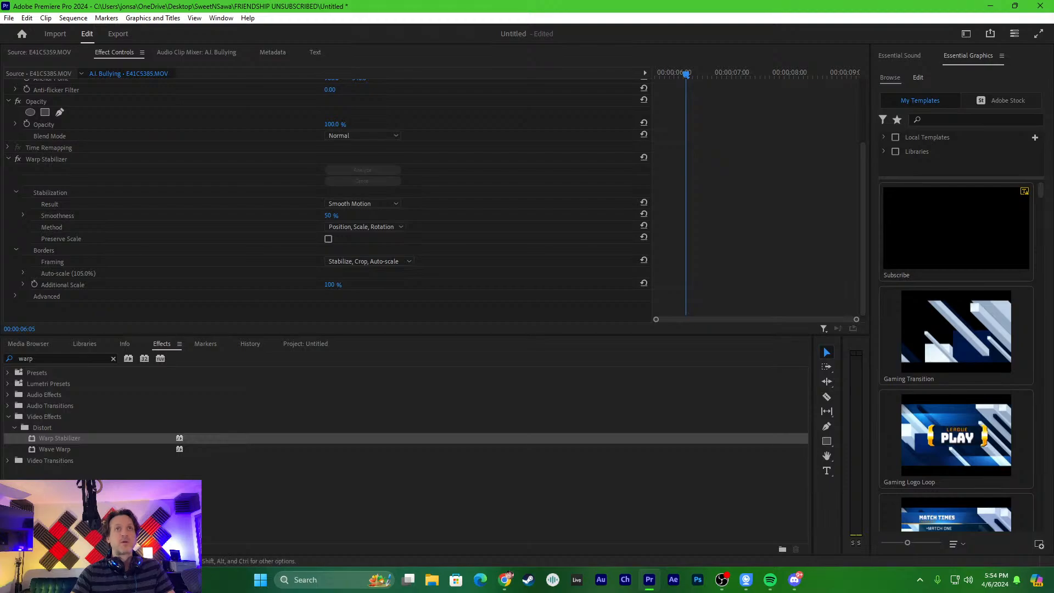
key(space)
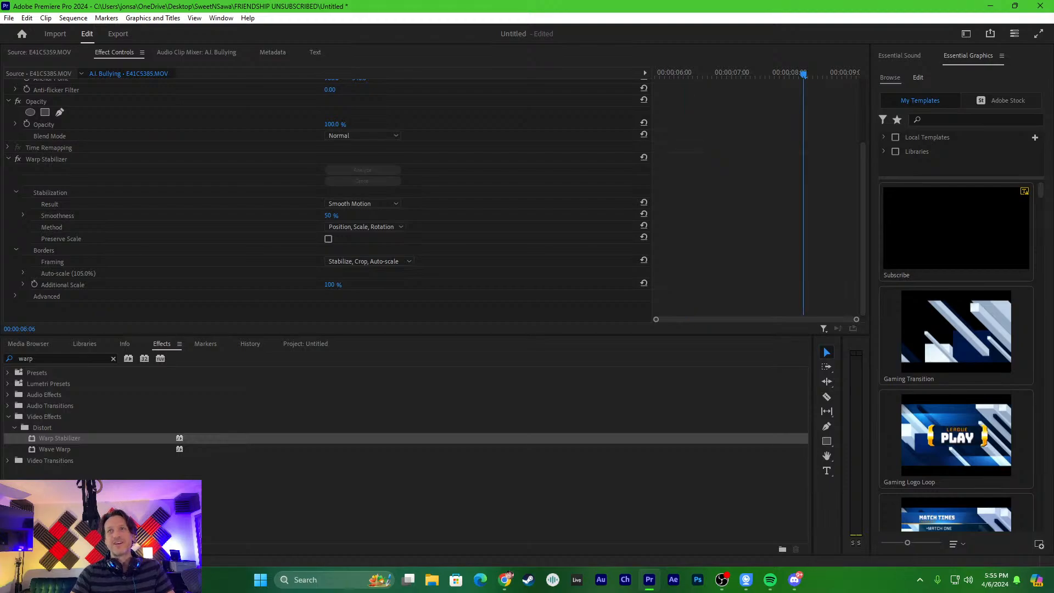
- Find the Toggle Full Screen command in the keyboard shortcuts, assign F2 to it, and save the shortcuts
click(73, 18)
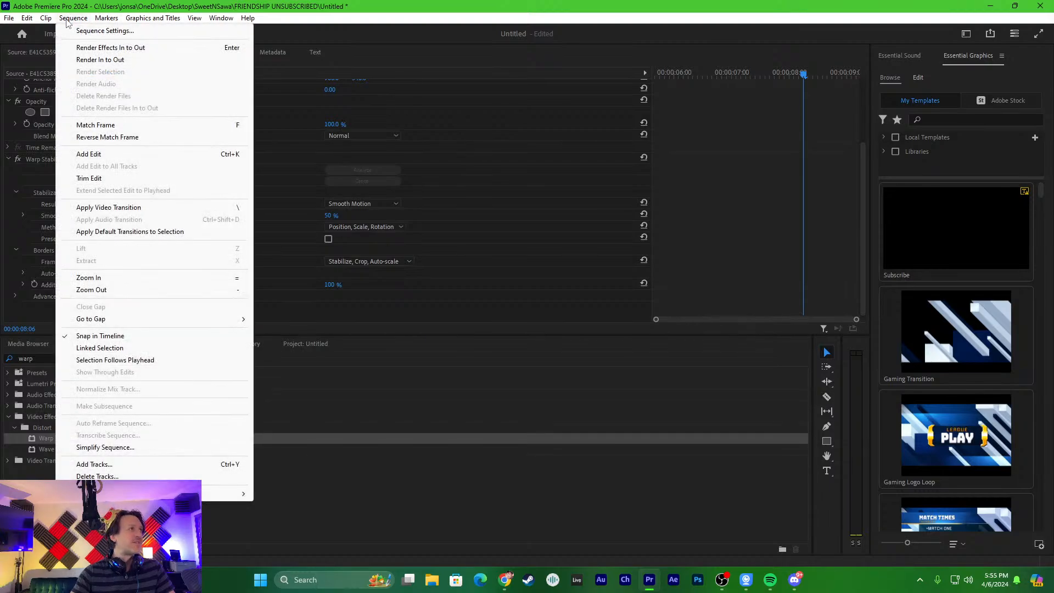
mouse_move(32, 19)
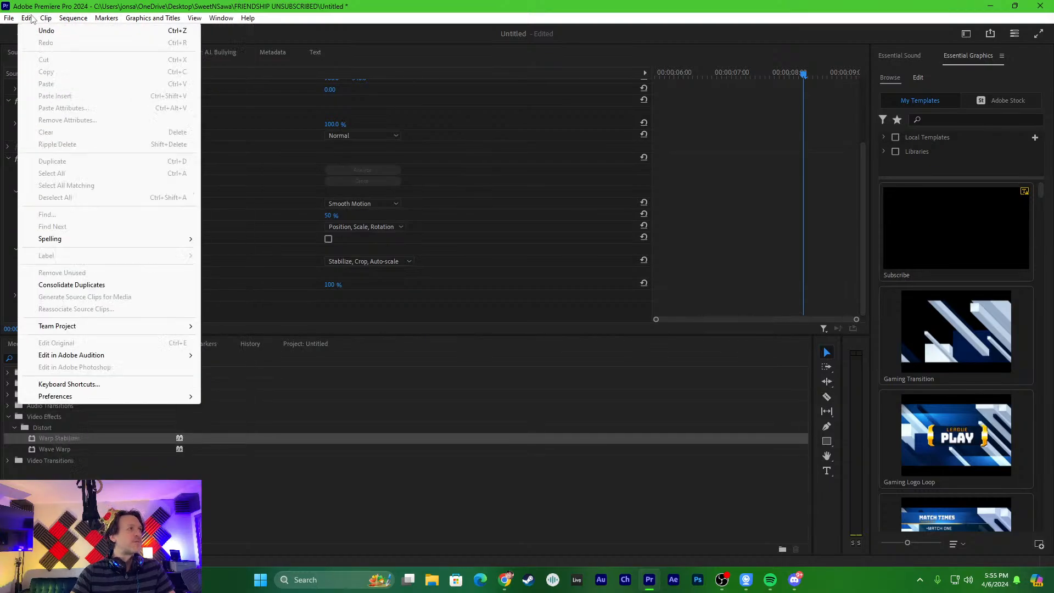
click(69, 384)
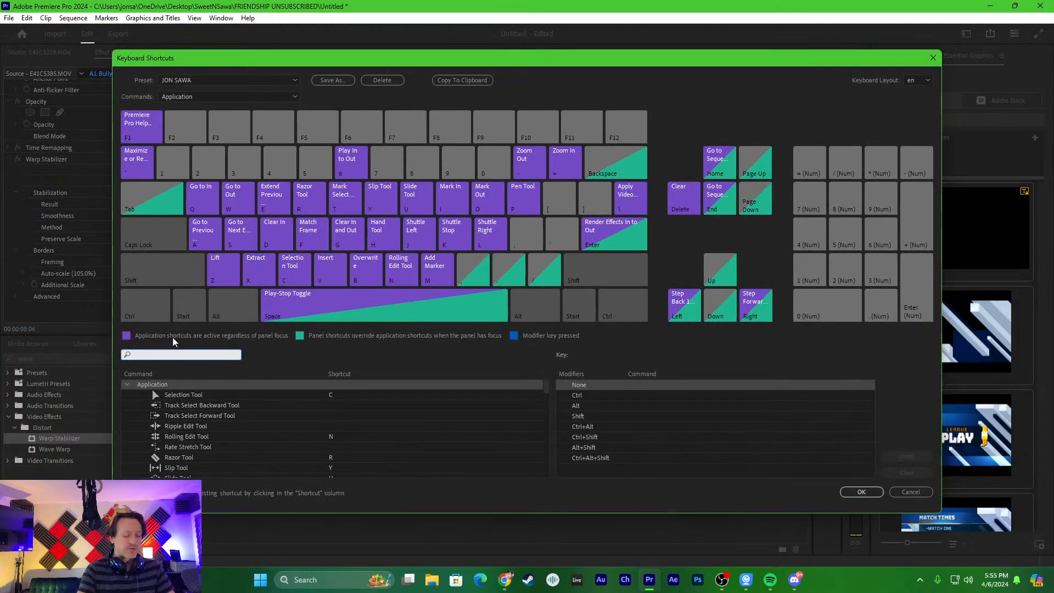
text(full screen)
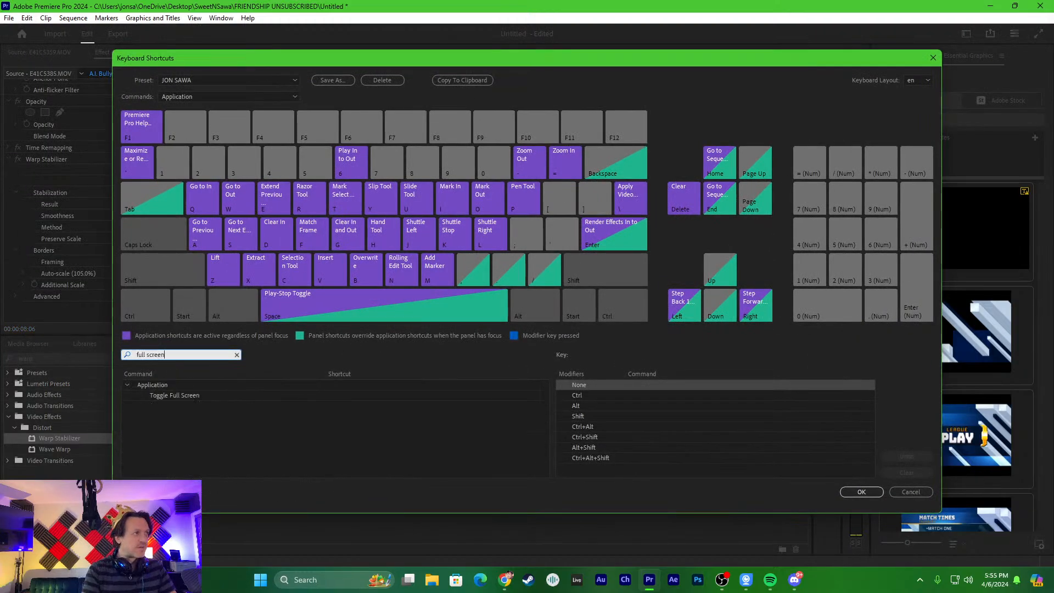
click(202, 396)
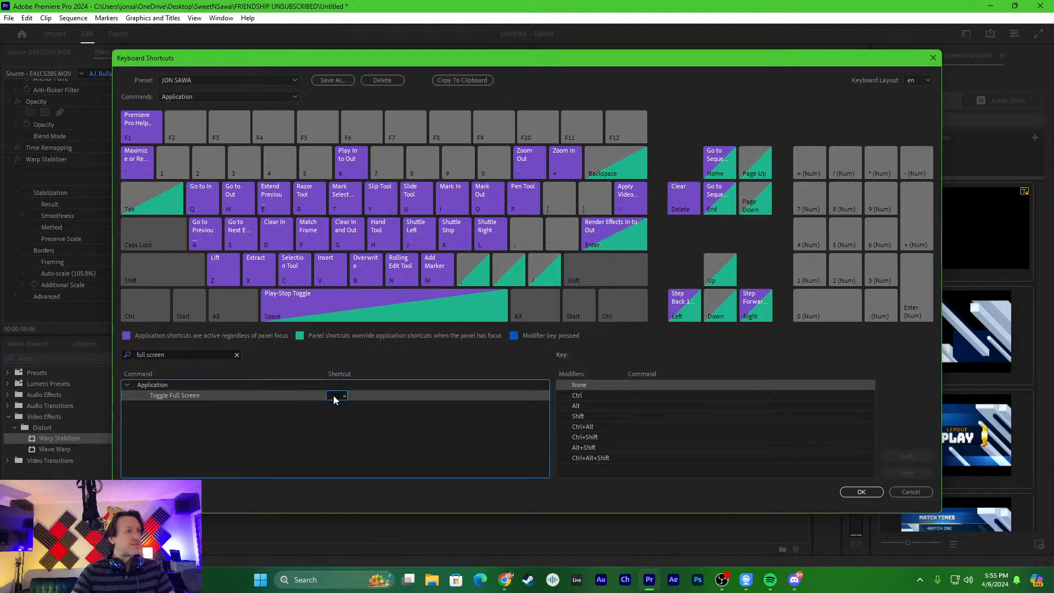
key(ctrl+shift)
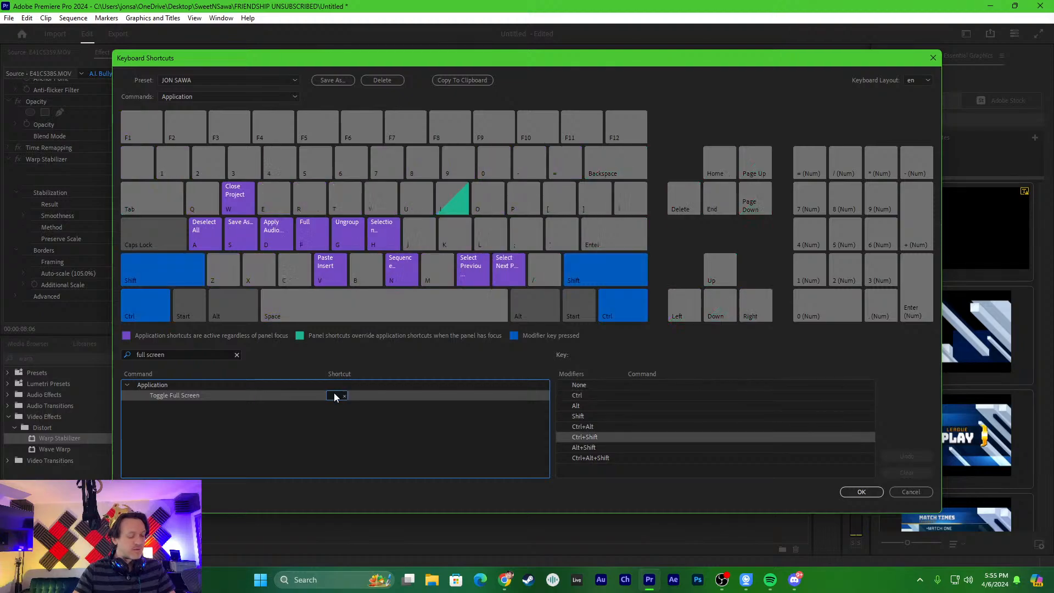
key(ctrl+shift+f)
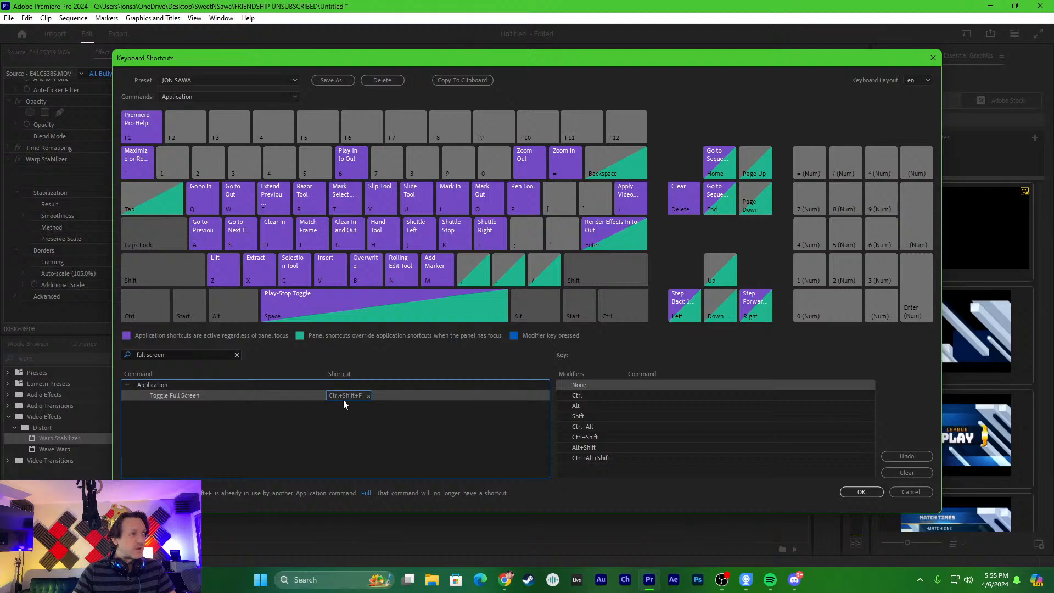
click(369, 395)
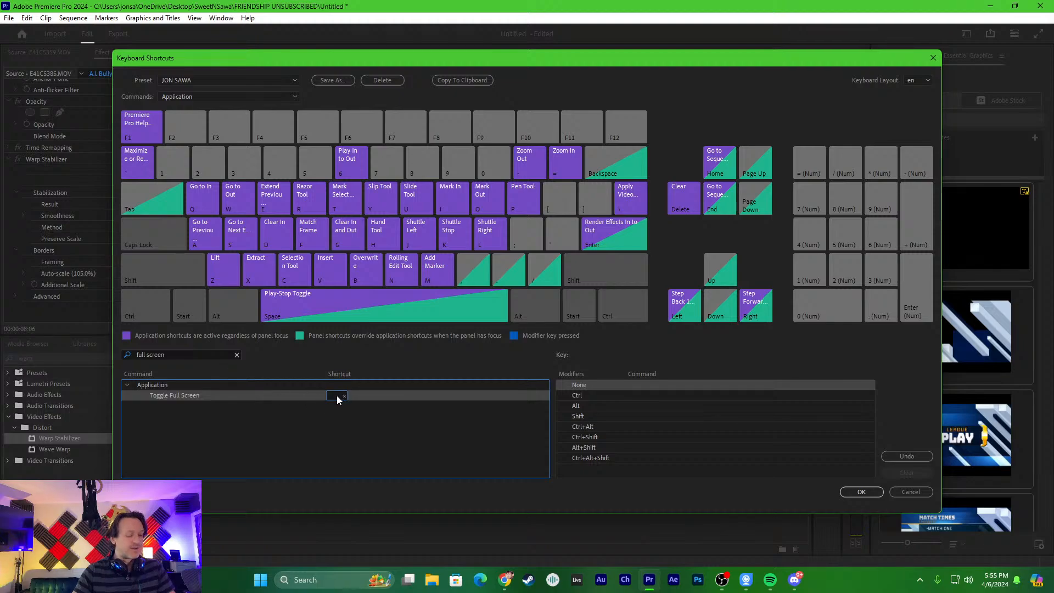
key(F2)
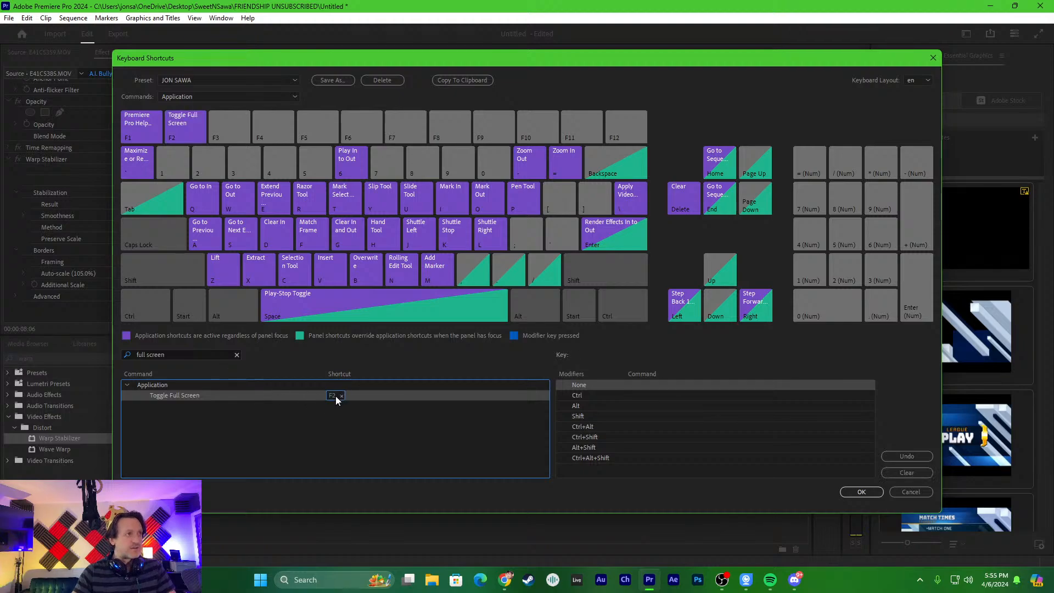
click(870, 493)
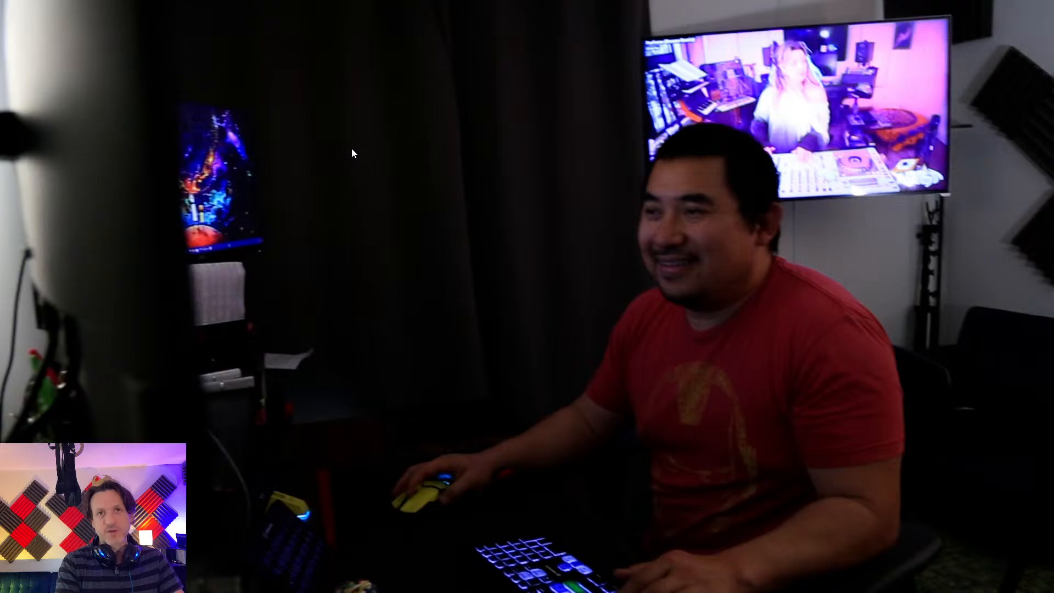
- Play the A.I. Bullying sequence full screen from its start, stopping at 00:00:08:06 in E41C5385.MOV, and leave full screen
key(Escape)
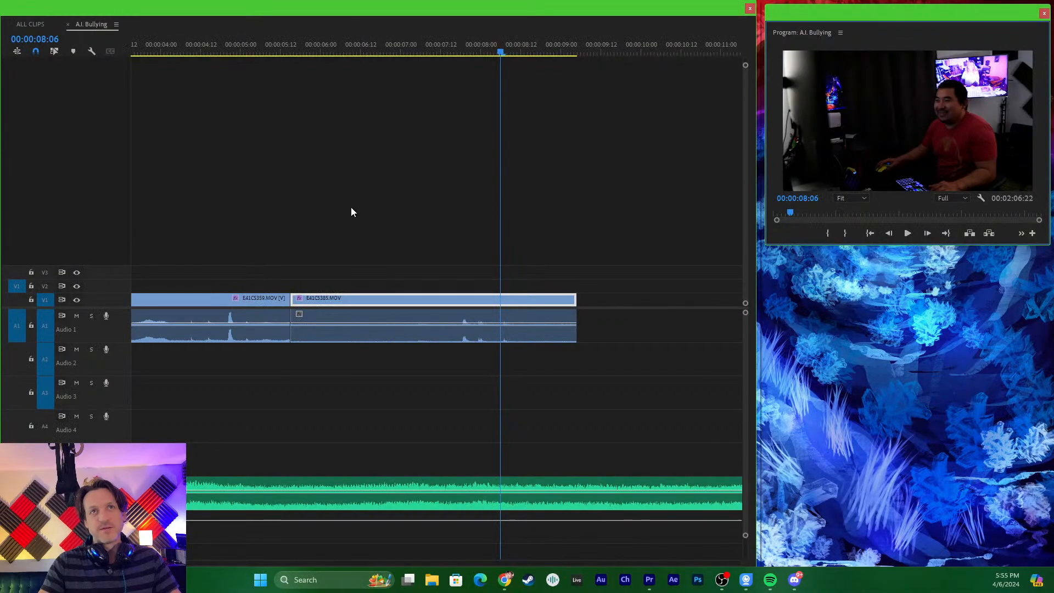
drag(281, 50, 49, 45)
key(shift+Left)
key(shift+Left)
key(space)
key(space)
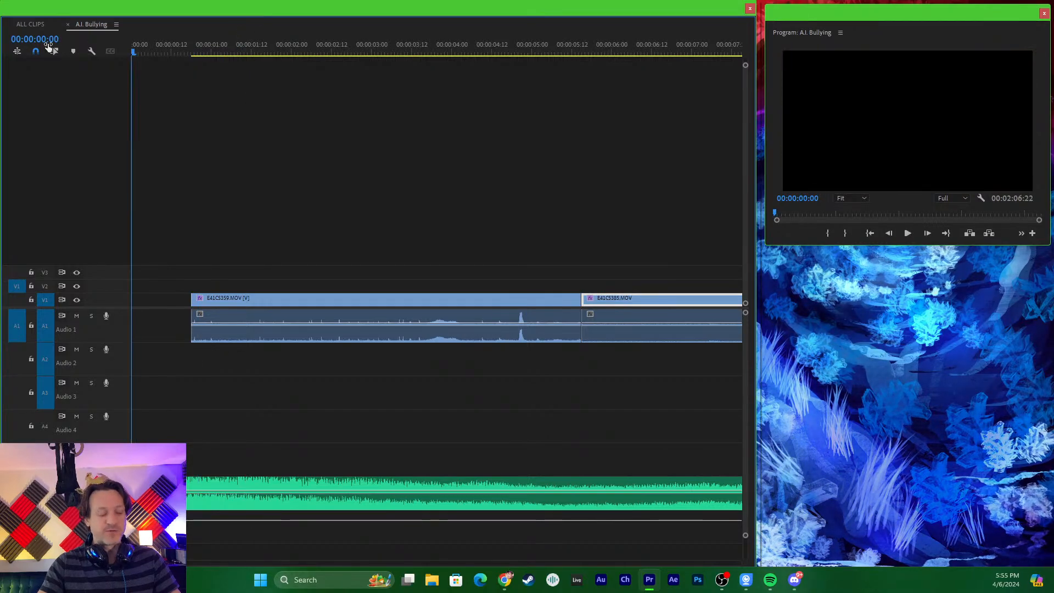
key(ctrl+grave)
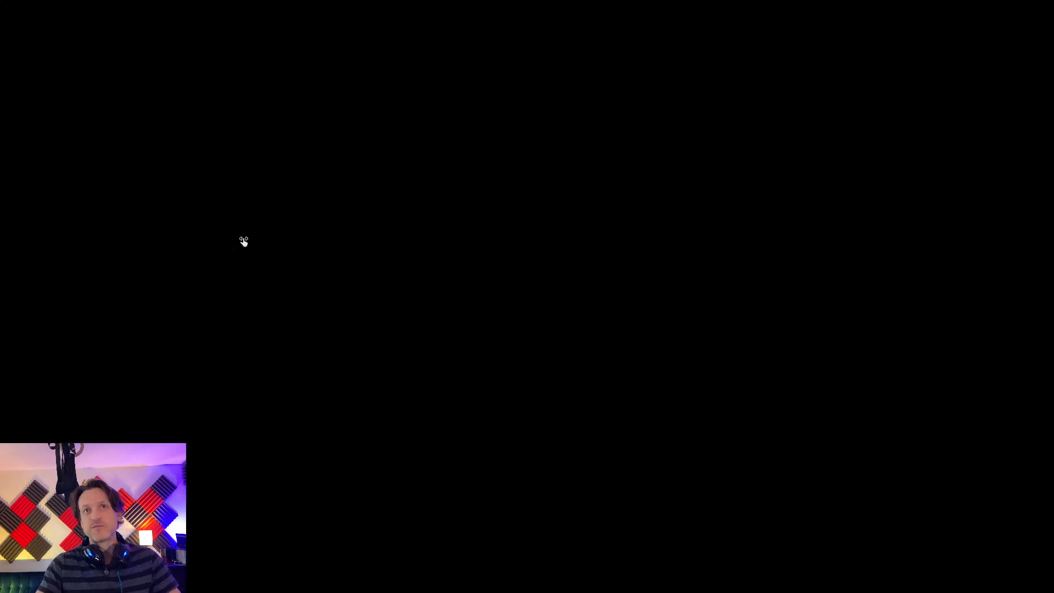
key(space)
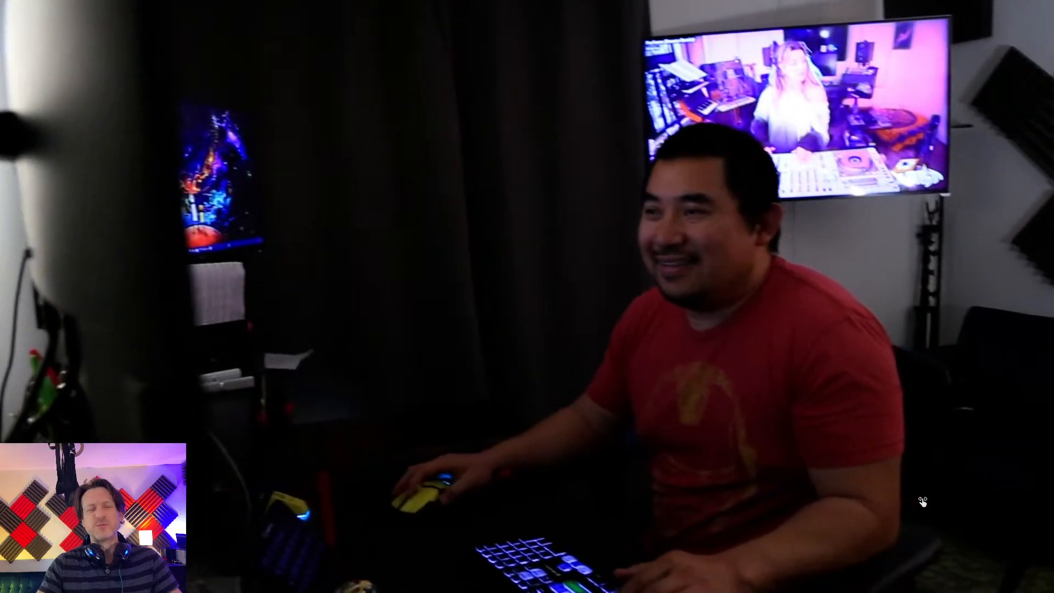
key(Escape)
- Move the E41C5385.MOV video up to track V2 and return it to V1 directly after E41C5359.MOV
click(277, 289)
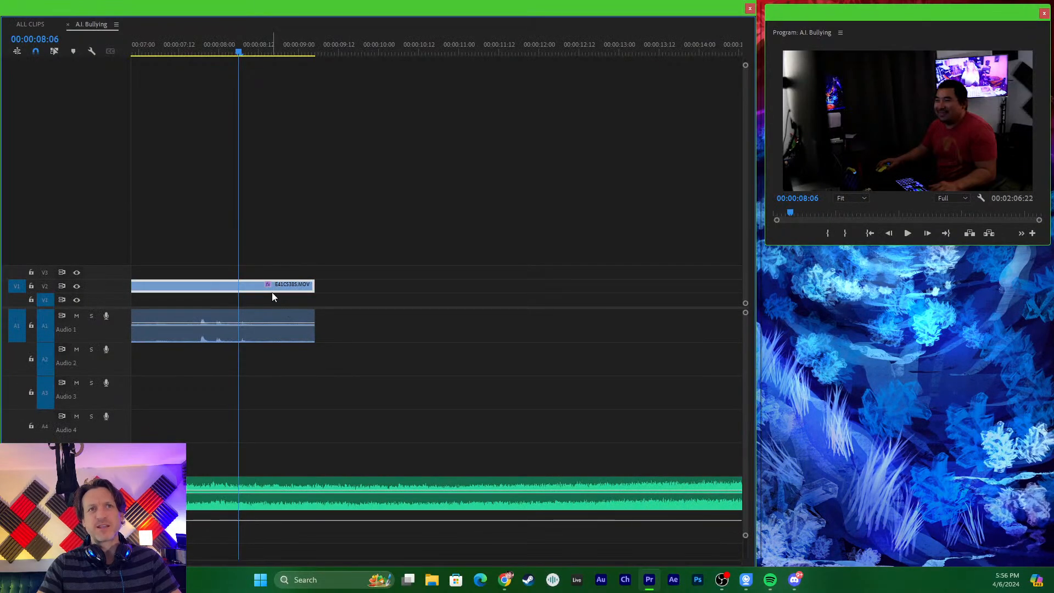
drag(272, 292, 274, 297)
key(minus)
key(minus)
key(equal)
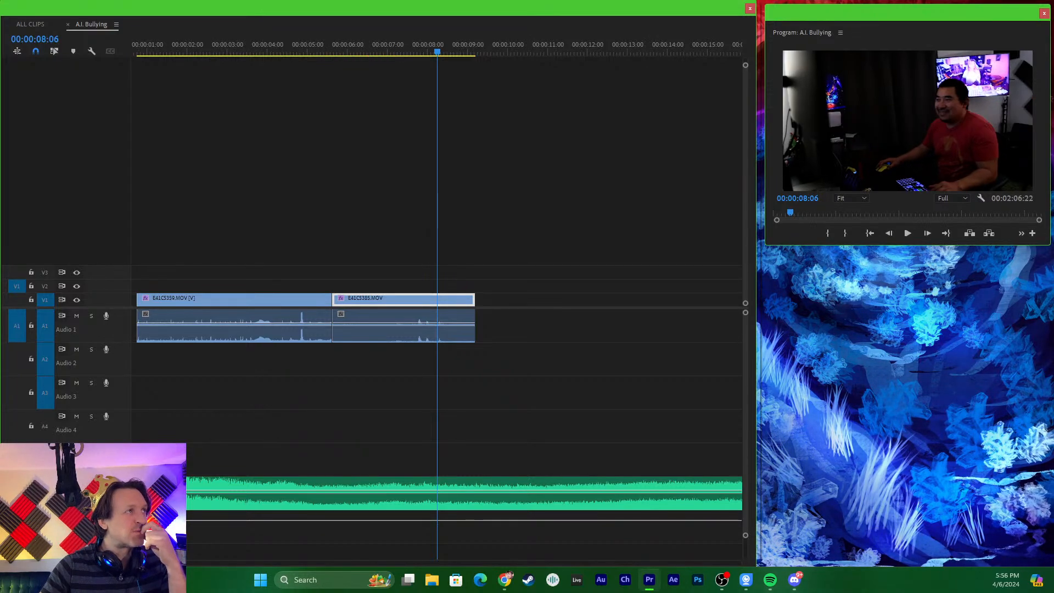
- Play the cut from E41C5359.MOV to E41C5385.MOV full screen twice, starting around 00:00:05:05 and 00:00:05:07, and leave full screen
drag(423, 48, 315, 54)
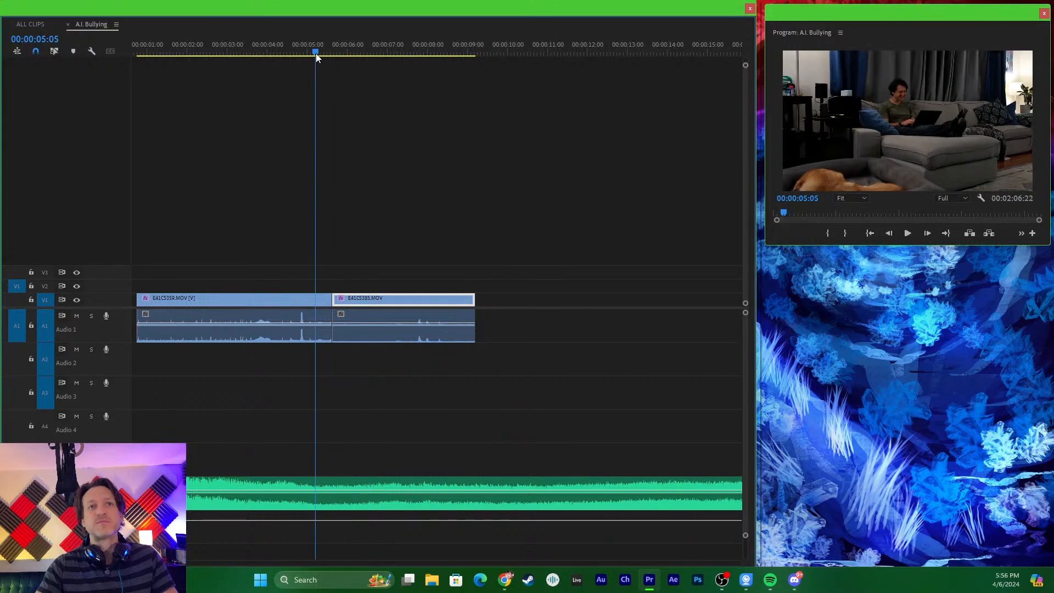
key(ctrl+grave)
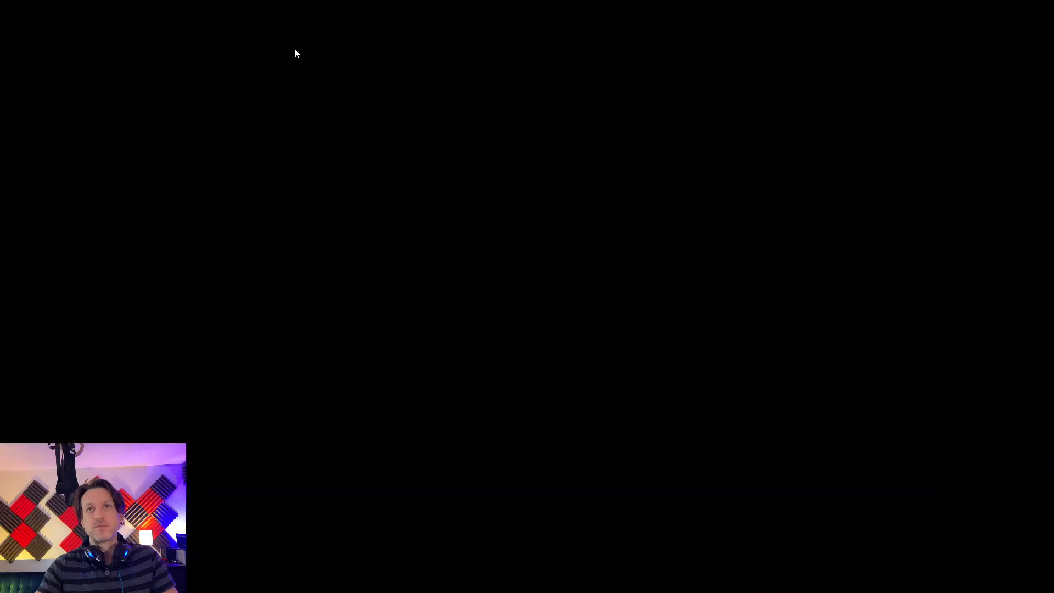
key(ctrl+grave)
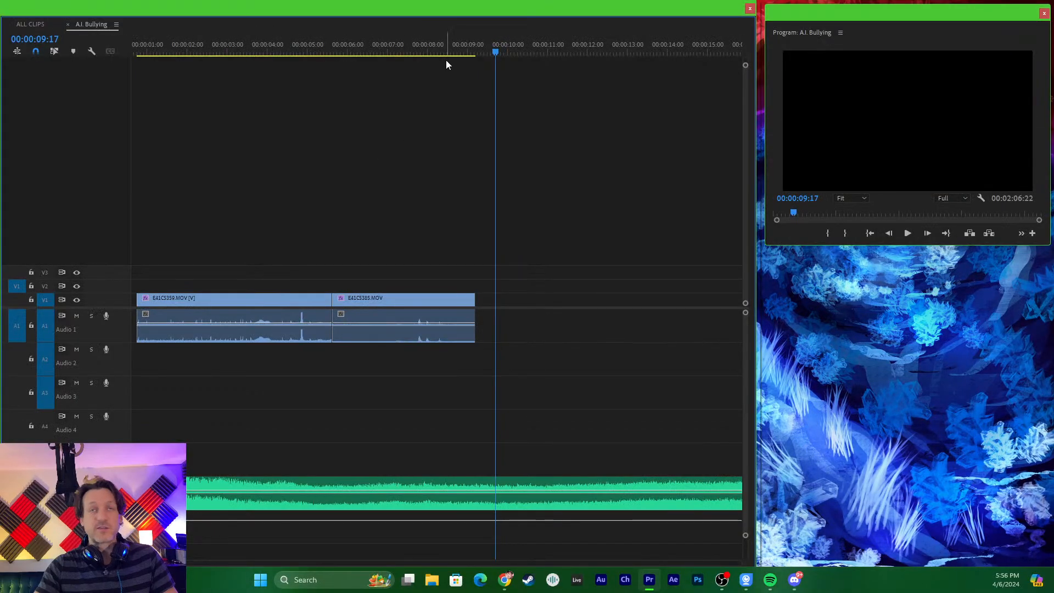
drag(446, 55, 321, 60)
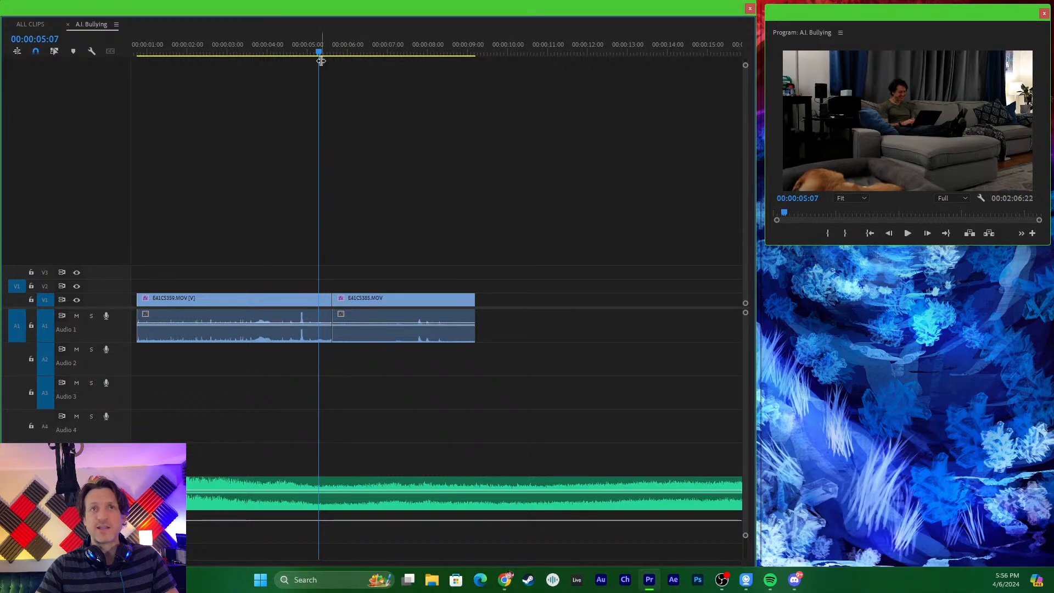
key(ctrl+grave)
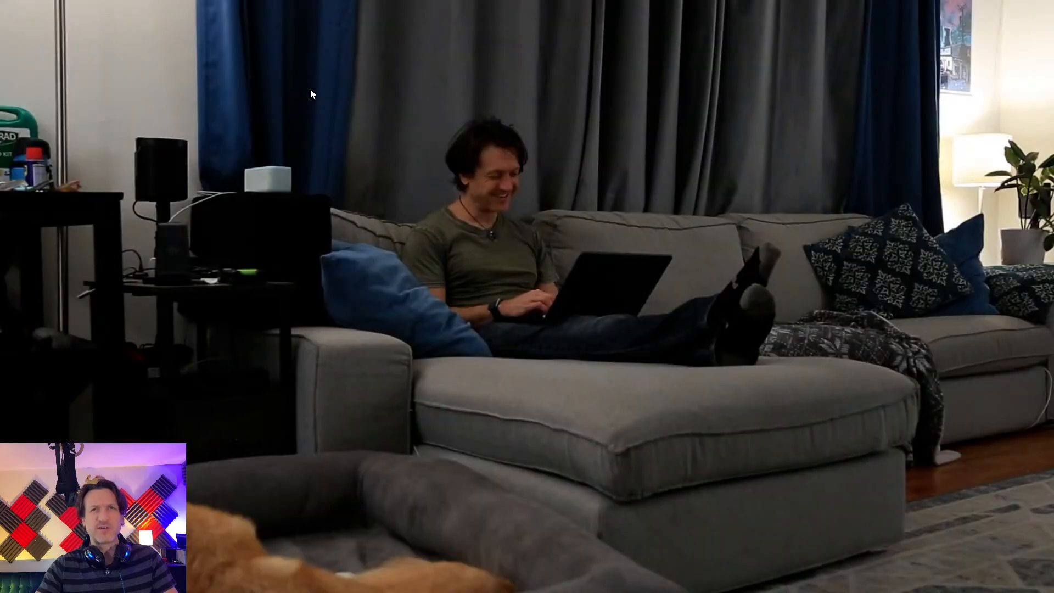
key(space)
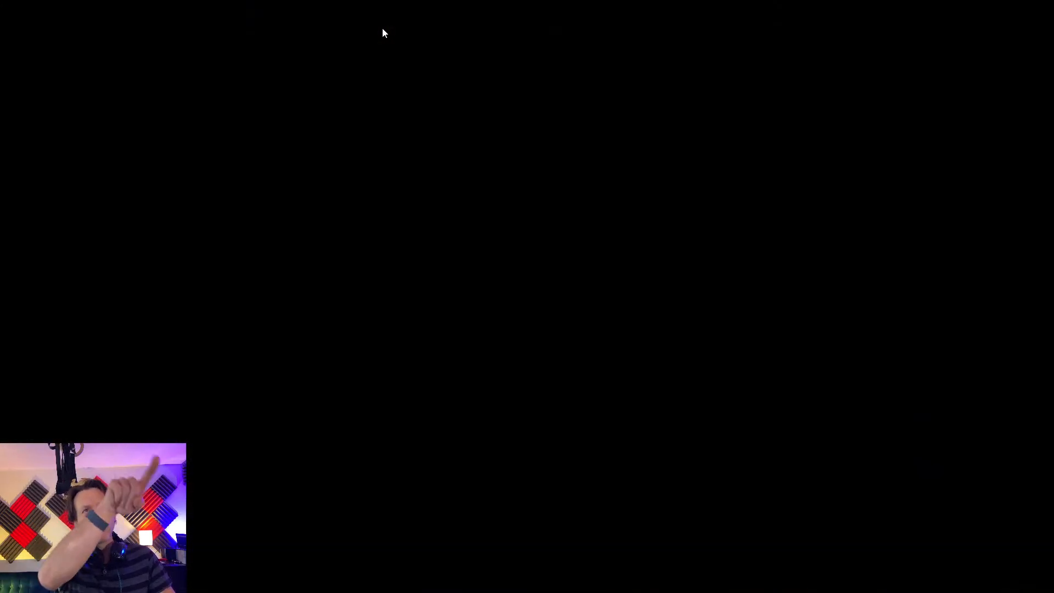
key(space)
key(ctrl+grave)
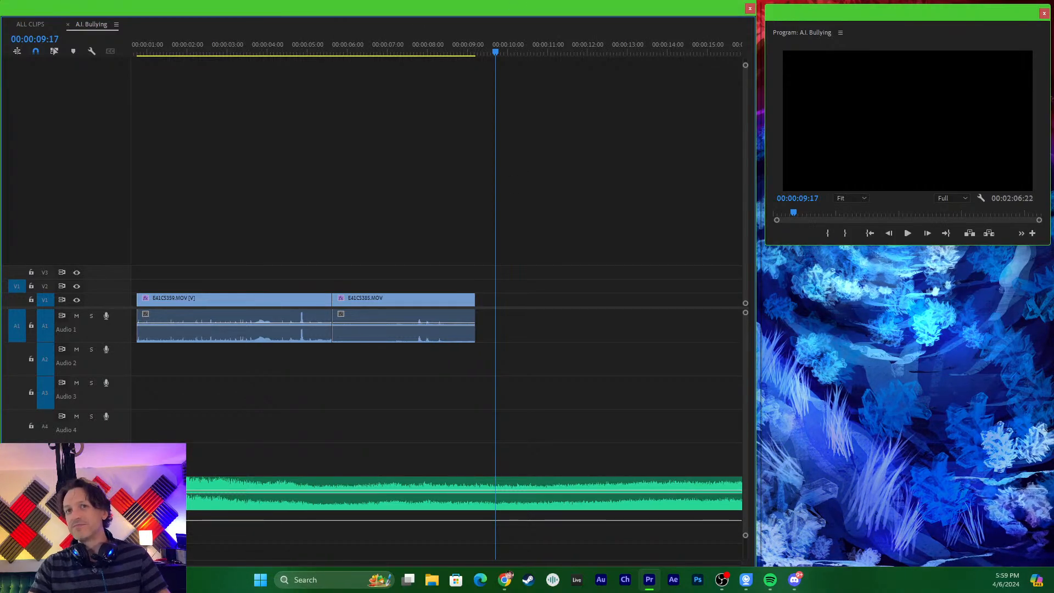
- Replay the E41C5385.MOV clip in the Program monitor from near its start, without full screen
drag(469, 48, 389, 49)
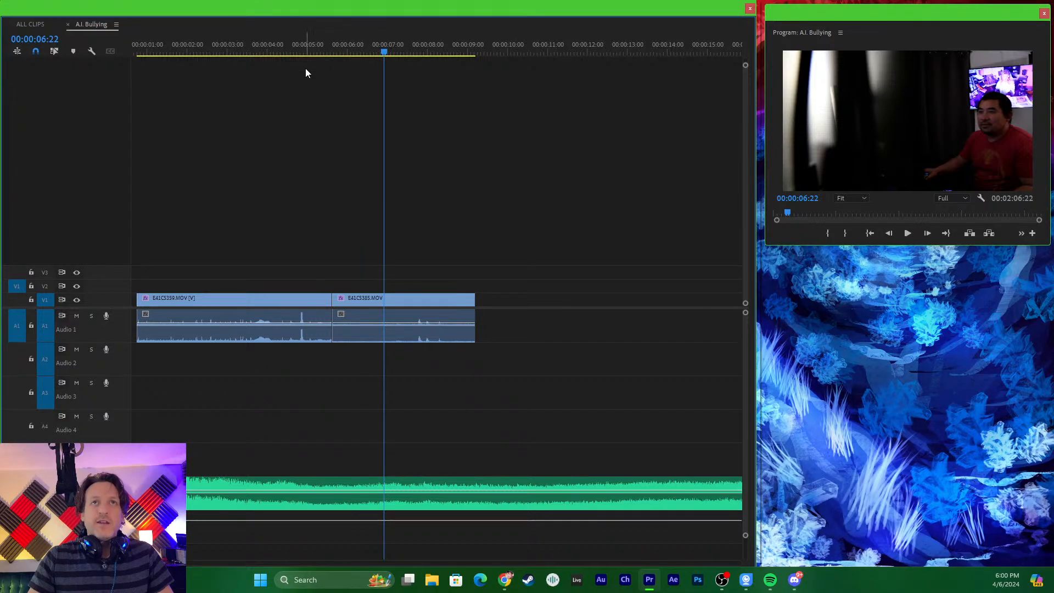
click(360, 51)
mouse_move(360, 51)
mouse_down()
mouse_move(308, 44)
mouse_move(343, 51)
mouse_up()
key(space)
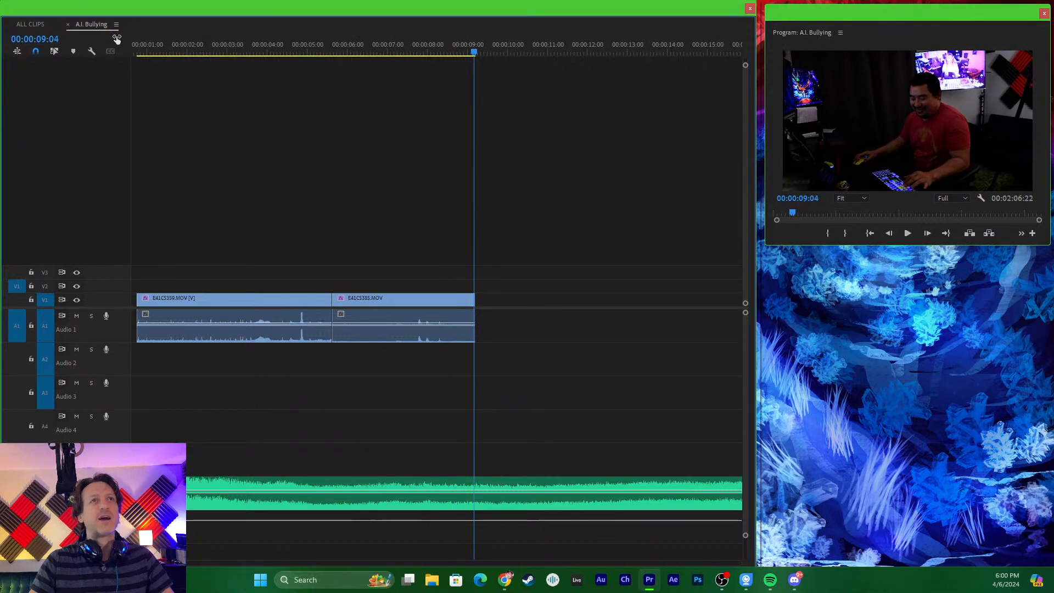
- Open the ALL CLIPS sequence and play through the takes E41C5385.MOV, E41C5386.MOV and E41C5387.MOV
click(28, 24)
drag(288, 41, 202, 41)
key(space)
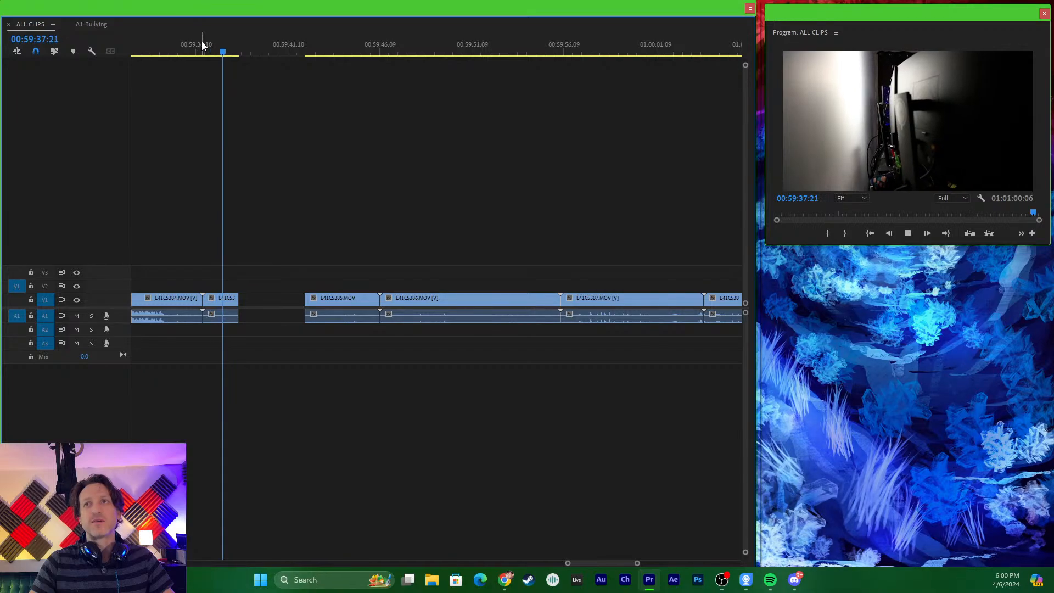
mouse_move(320, 47)
mouse_down()
mouse_move(332, 55)
mouse_move(315, 53)
mouse_up()
key(space)
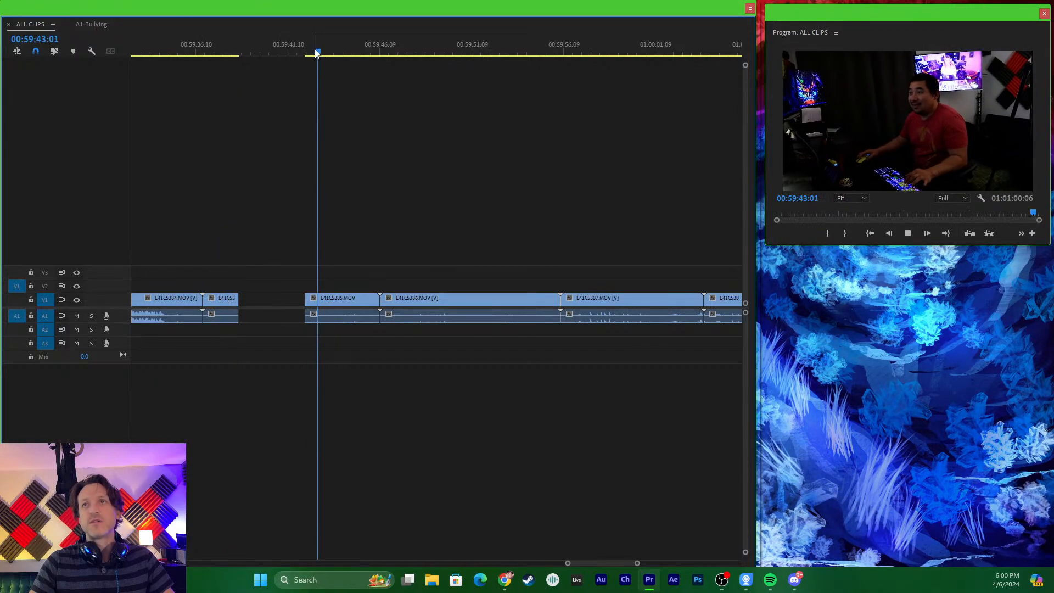
drag(385, 55, 394, 56)
key(space)
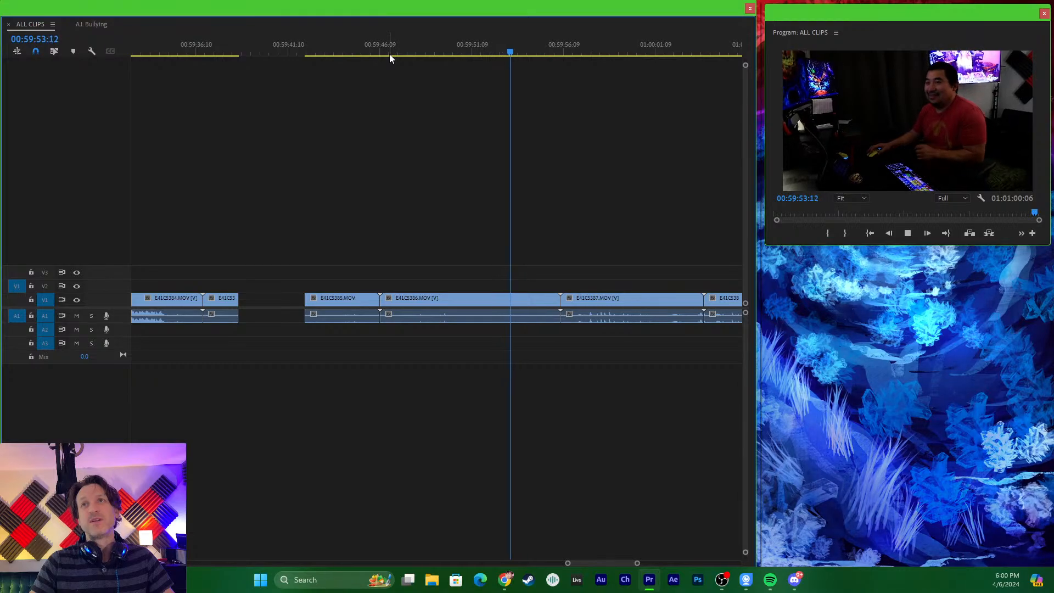
key(space)
mouse_move(604, 51)
mouse_down()
mouse_move(638, 48)
mouse_move(587, 52)
mouse_up()
key(space)
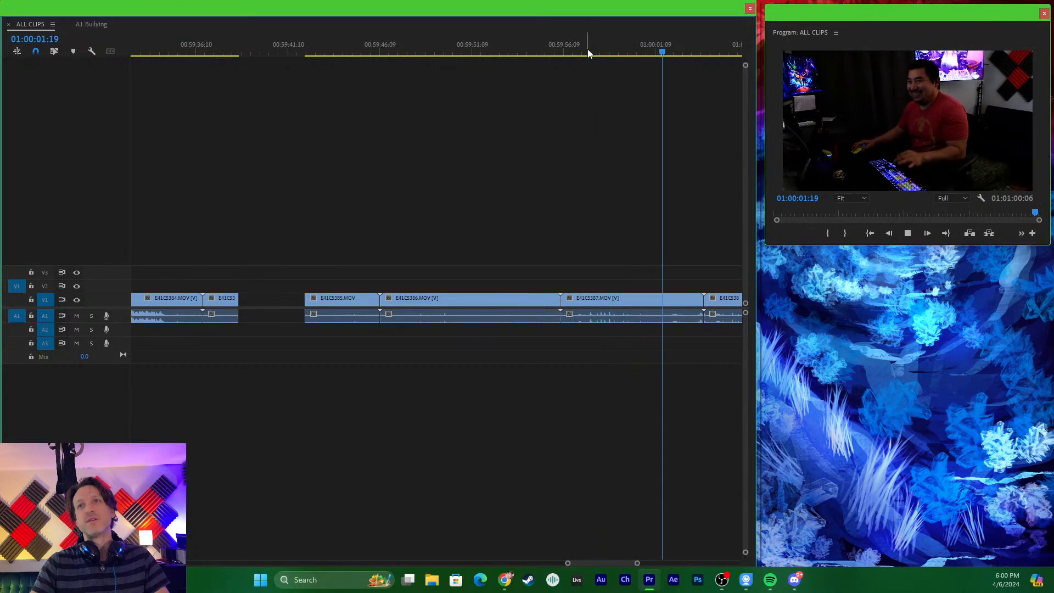
key(space)
- Play the E41C5388.MOV take in ALL CLIPS from near its start and replay it, stopping at 01:00:08:18
drag(615, 44, 578, 59)
key(minus)
key(equal)
key(space)
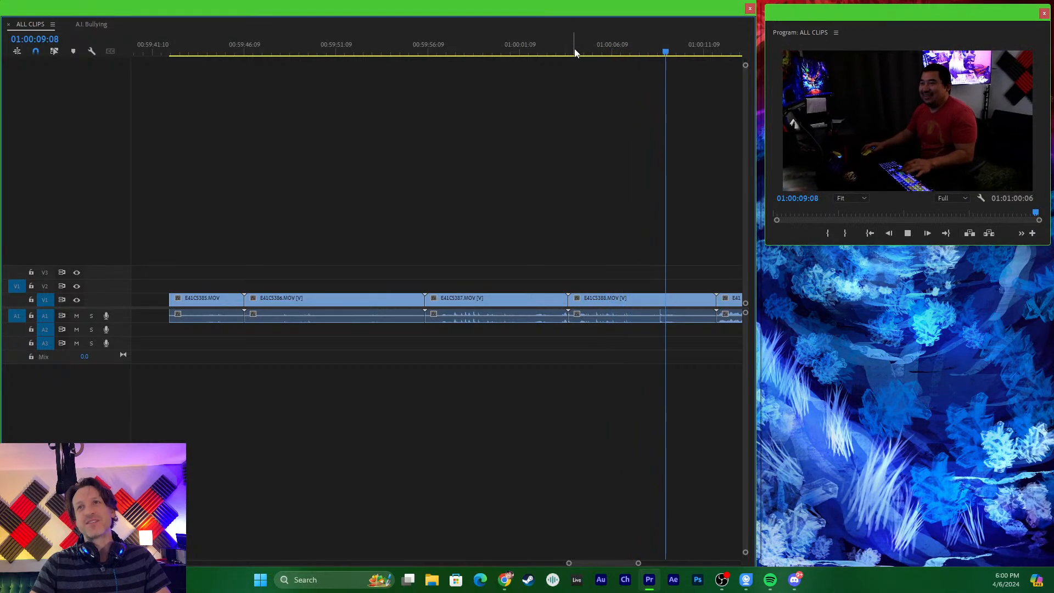
click(595, 51)
click(582, 49)
key(space)
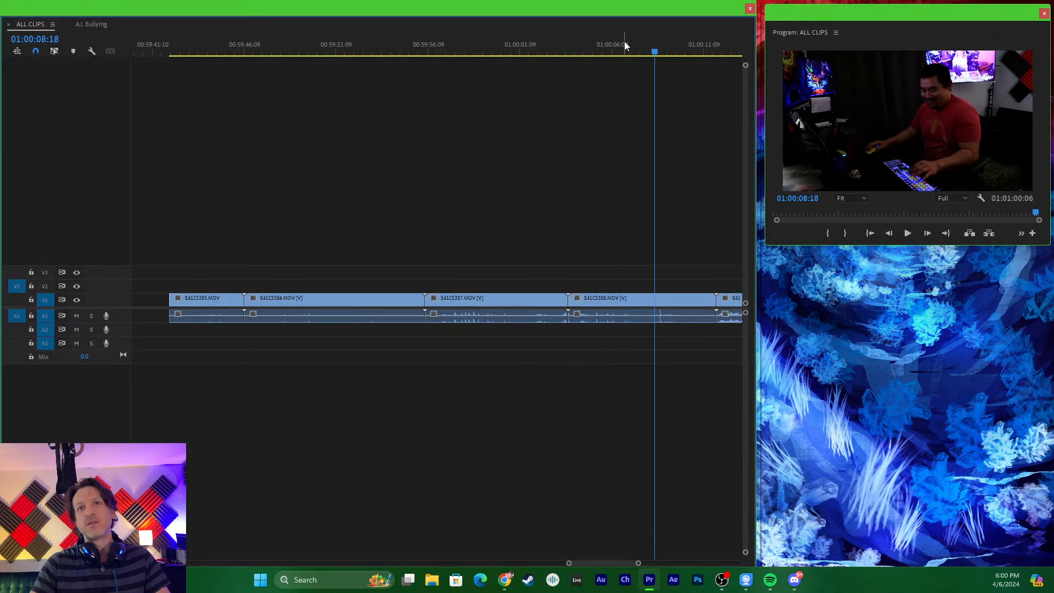
- Split E41C5388.MOV in ALL CLIPS at 01:00:05:06 and 01:00:09:15 to isolate the usable section
drag(612, 48, 592, 49)
key(equal)
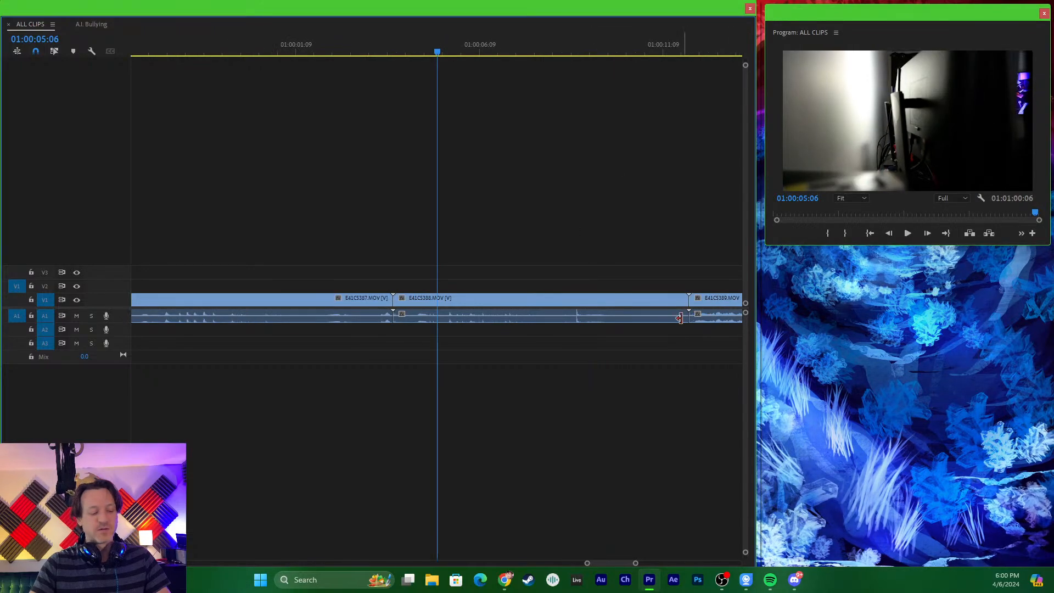
click(437, 299)
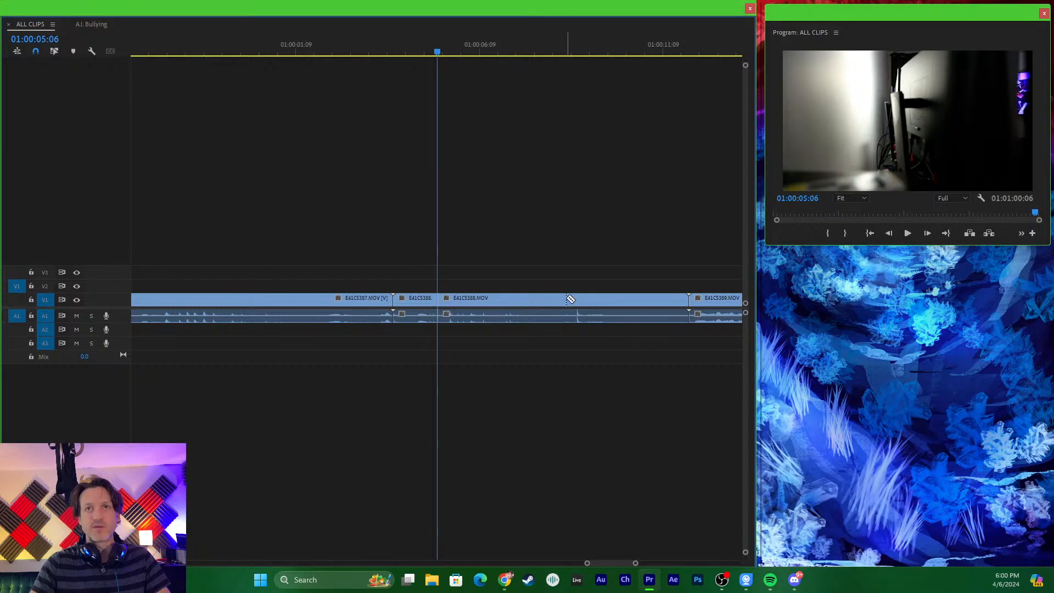
key(space)
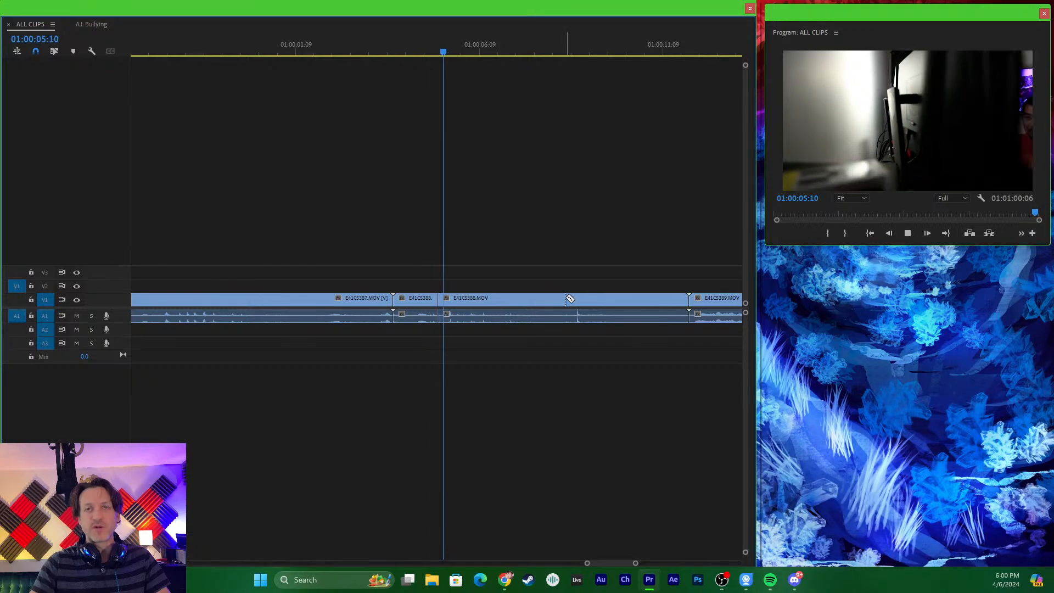
key(space)
click(599, 298)
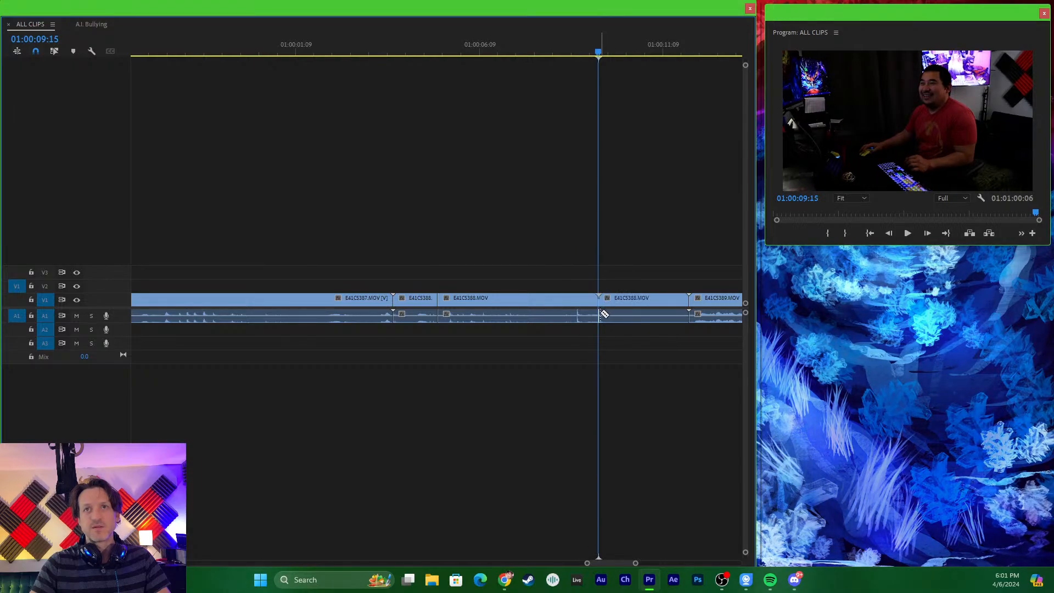
- Apply Warp Stabilizer to the isolated E41C5388.MOV section, play it full screen from 01:00:05:14, and leave full screen
click(534, 308)
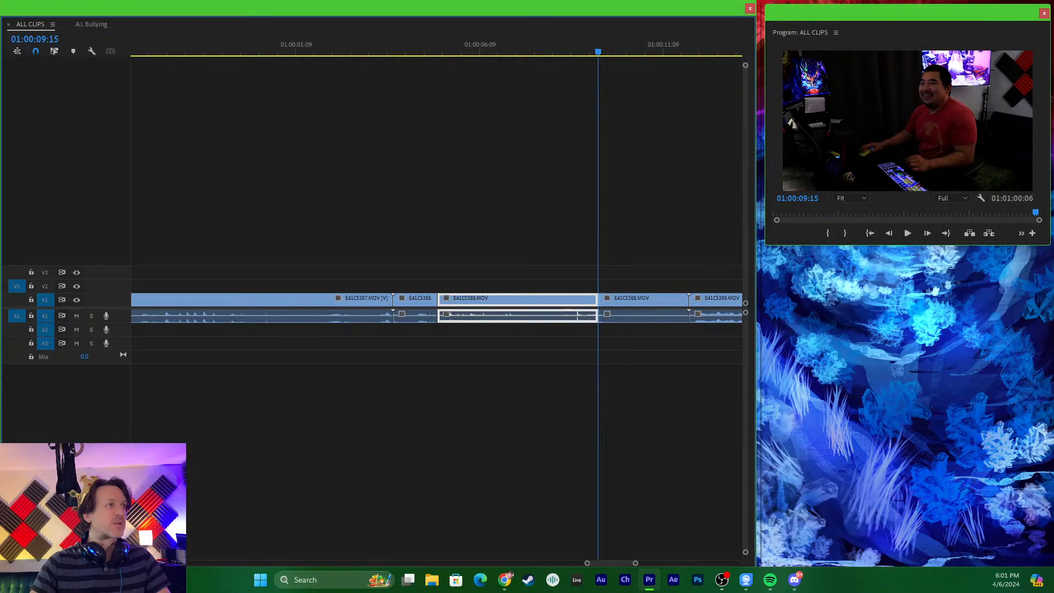
drag(491, 264, 527, 293)
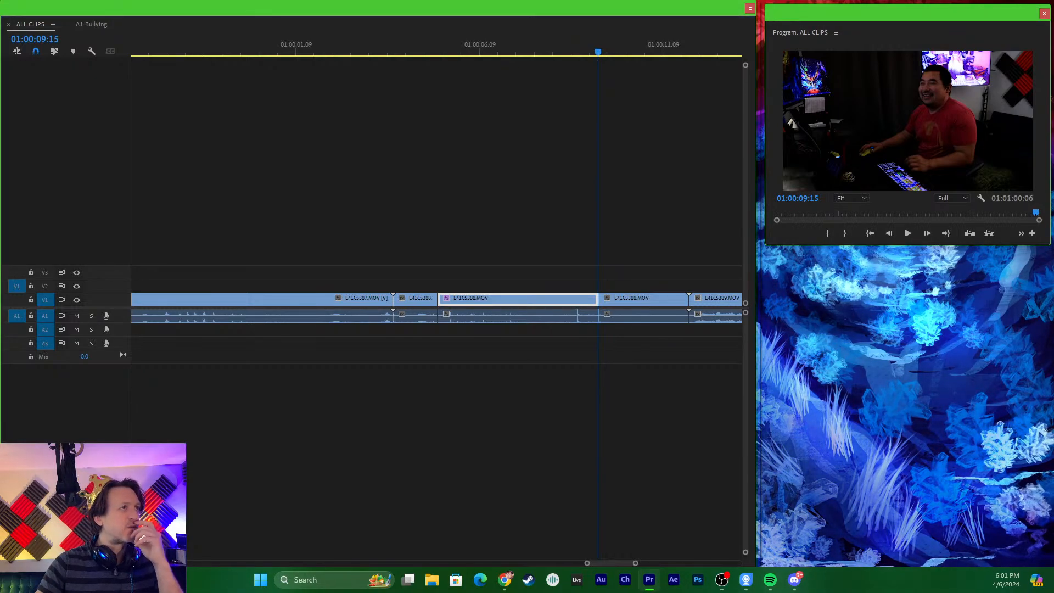
click(449, 52)
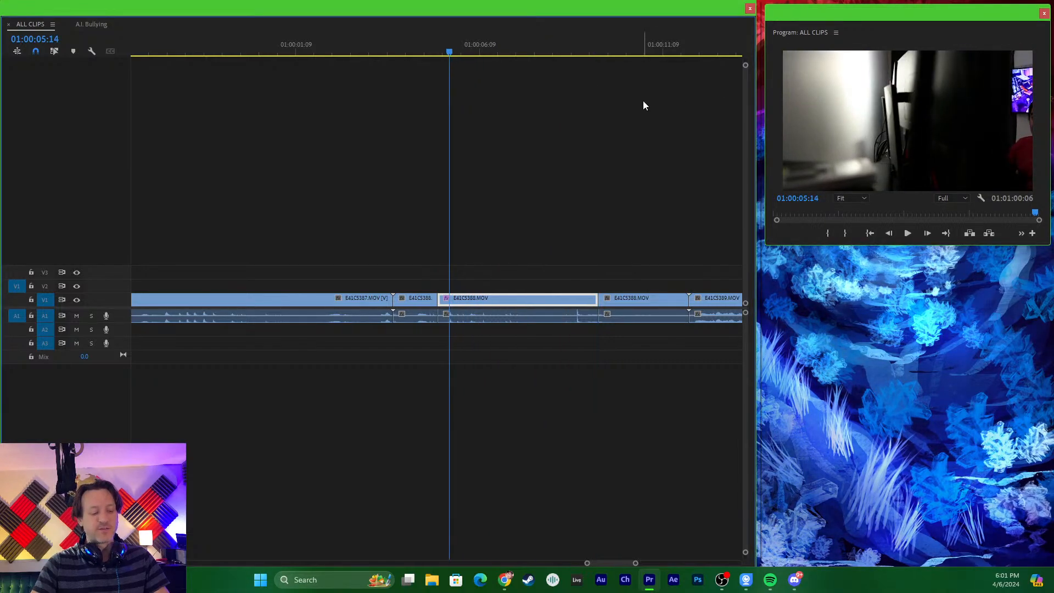
key(ctrl+grave)
key(space)
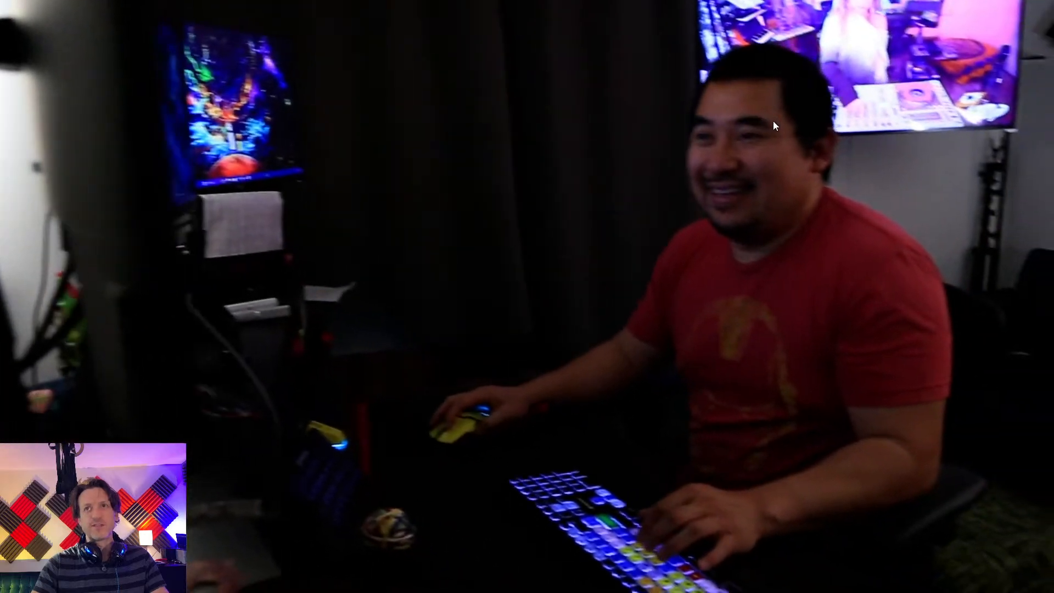
key(ctrl+grave)
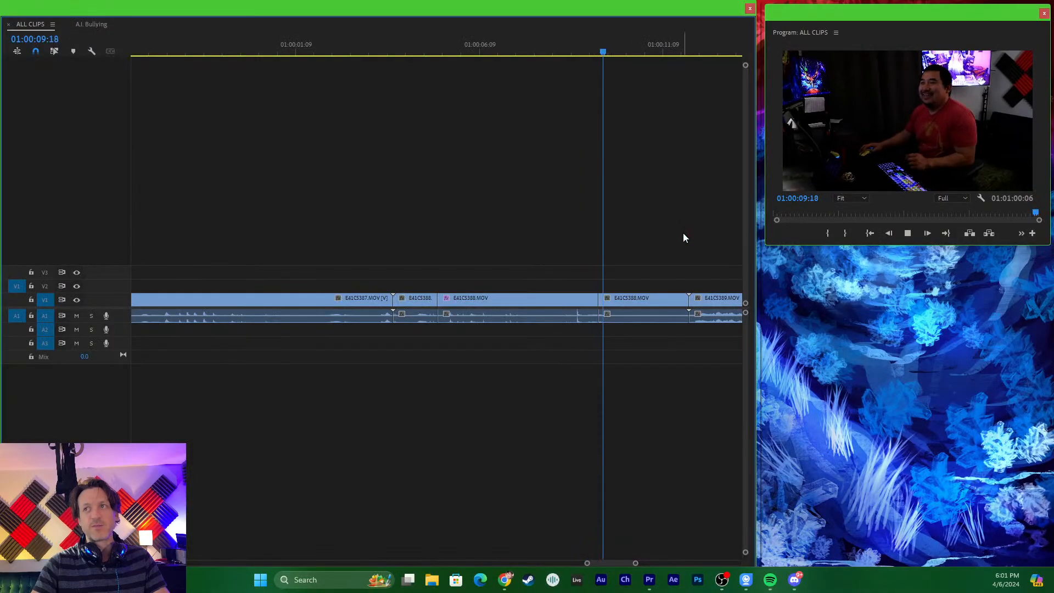
key(space)
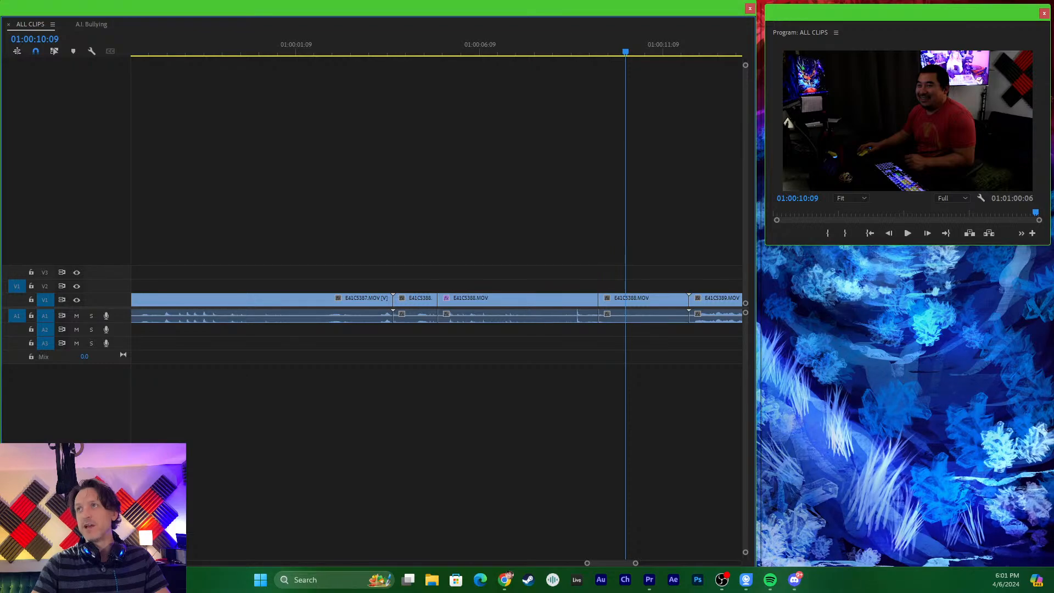
- Return to the A.I. Bullying sequence and play it from near the start, stopping at 00:00:24:06
key(alt+Tab)
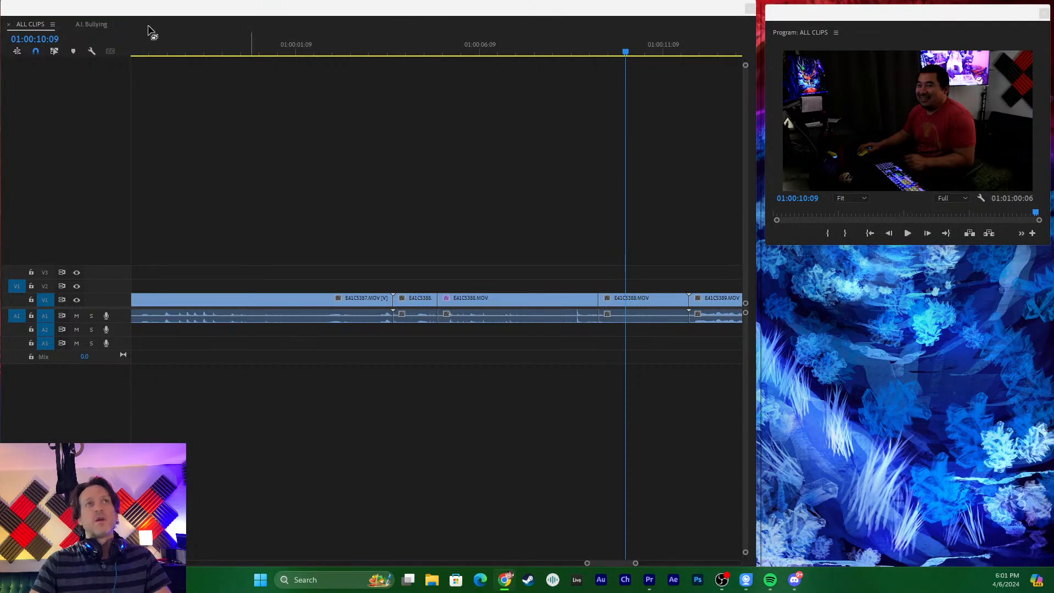
click(99, 28)
drag(392, 54, 334, 59)
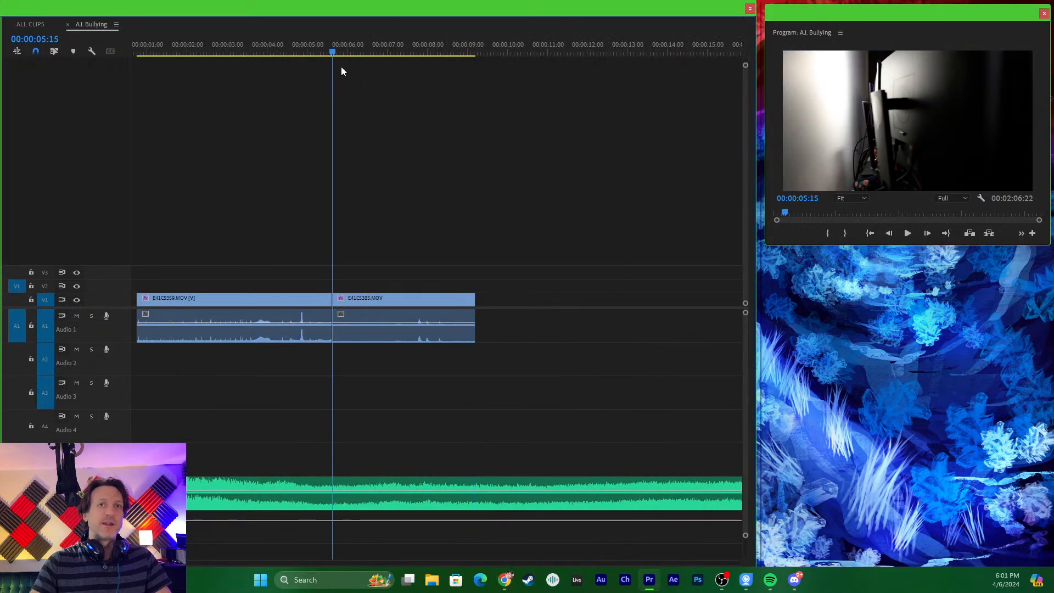
key(minus)
key(minus)
key(equal)
drag(194, 49, 172, 44)
key(space)
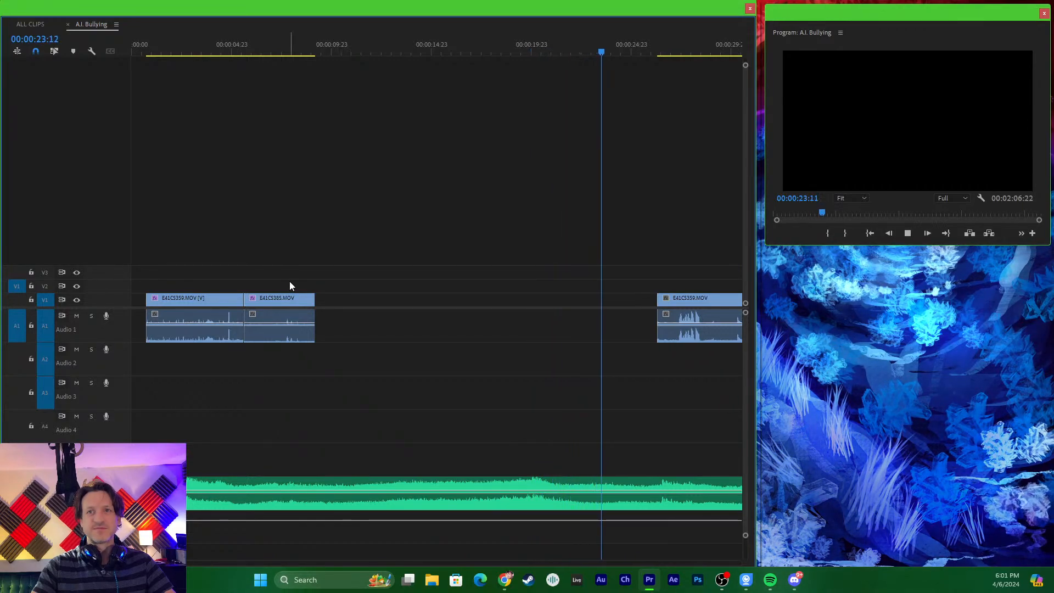
key(space)
- Examine the clip and music layout across the sequence and place the playhead at the end of E41C5385.MOV, 00:00:09:05
key(minus)
key(minus)
key(minus)
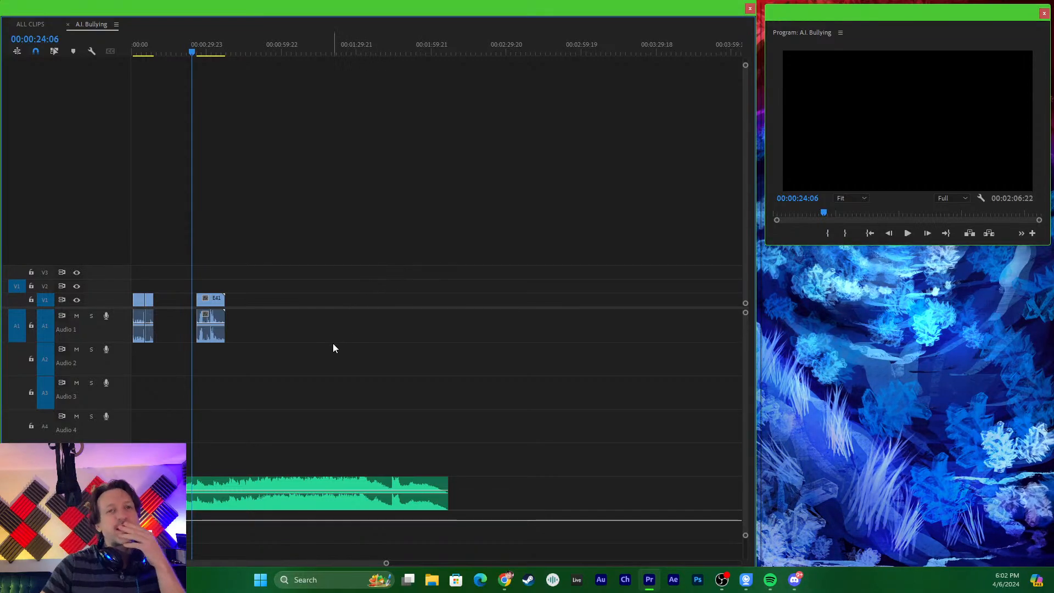
key(equal)
key(equal)
key(equal)
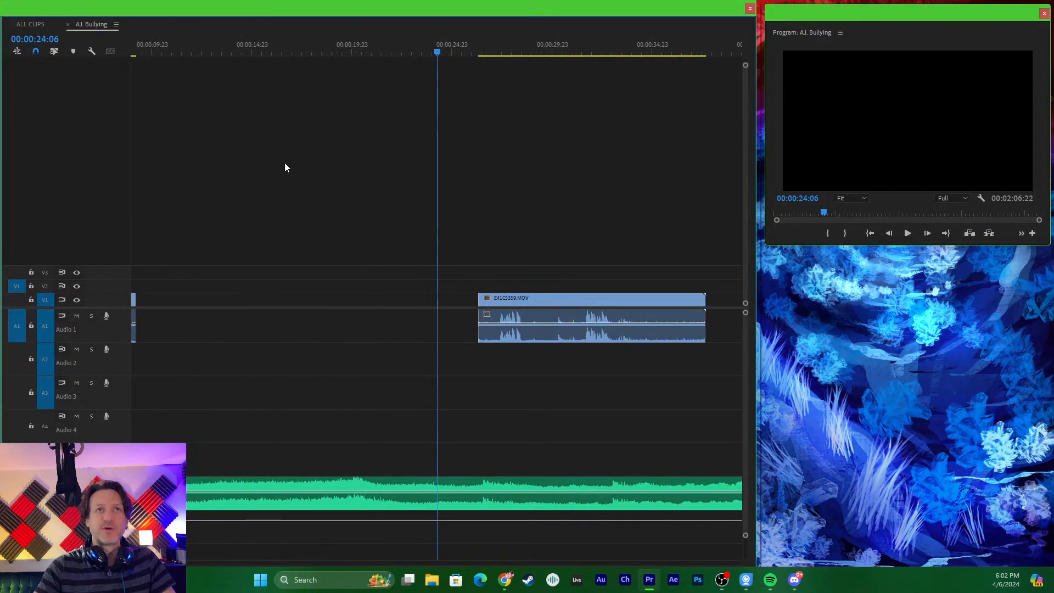
key(minus)
key(minus)
key(minus)
drag(218, 46, 173, 48)
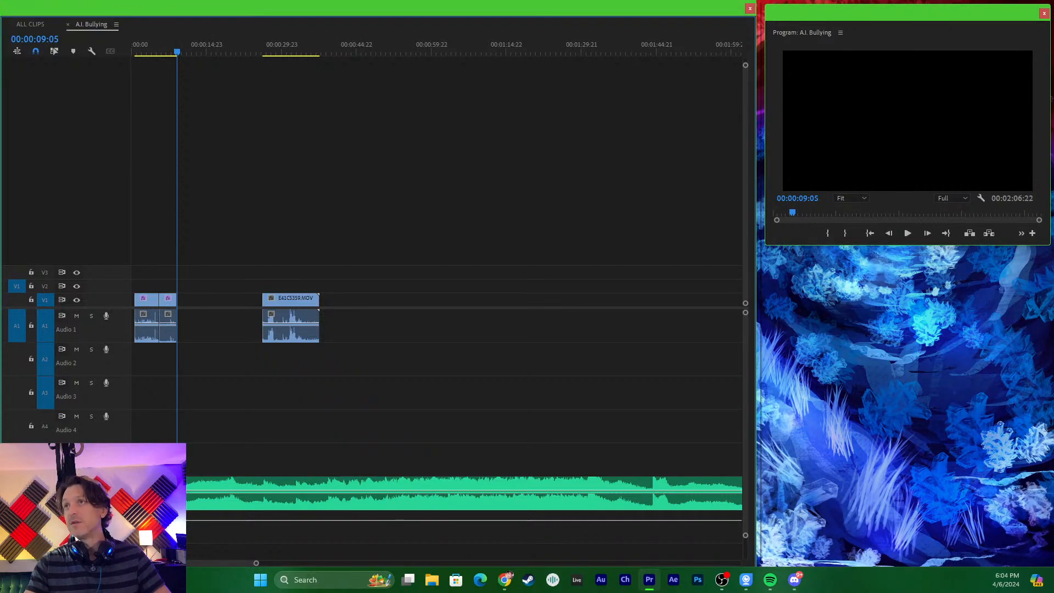
key(alt+Tab)
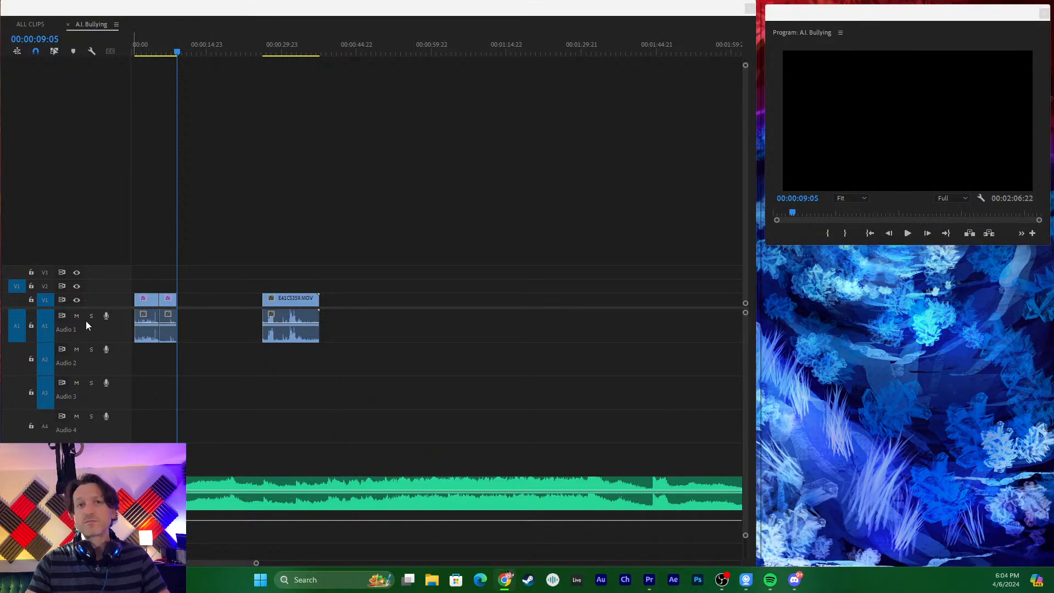
- Play the A.I. Bullying sequence from the first clip's start at 00:00:00:18 and stop at 00:00:02:05
drag(191, 49, 141, 91)
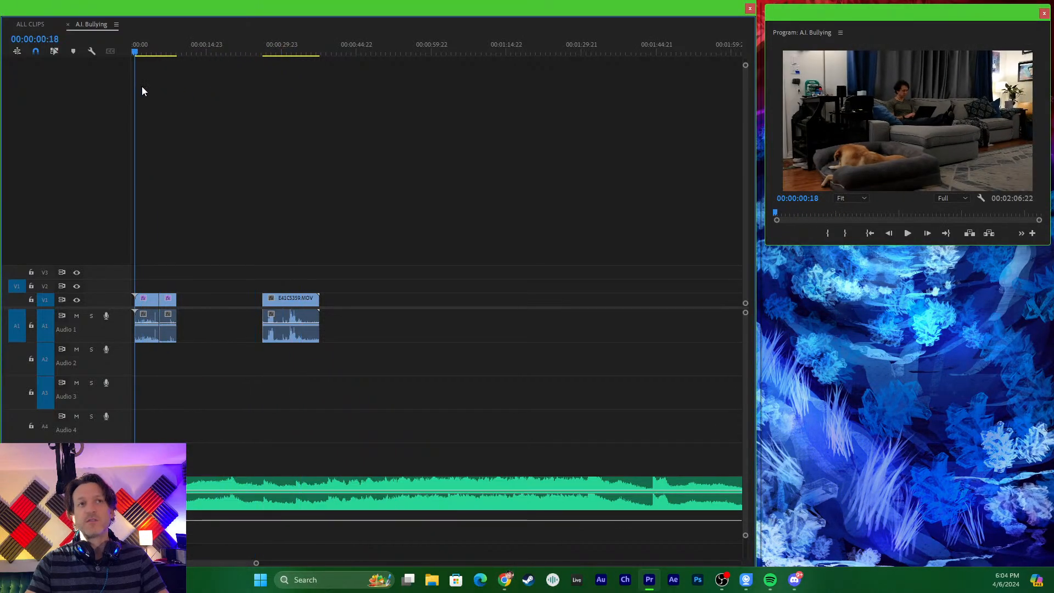
key(=)
key(space)
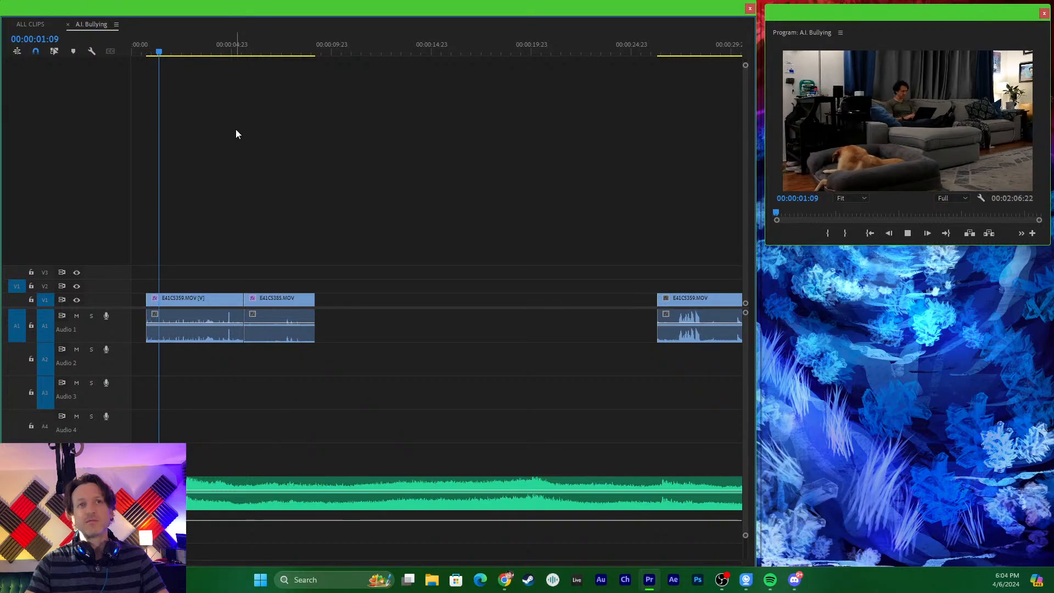
key(space)
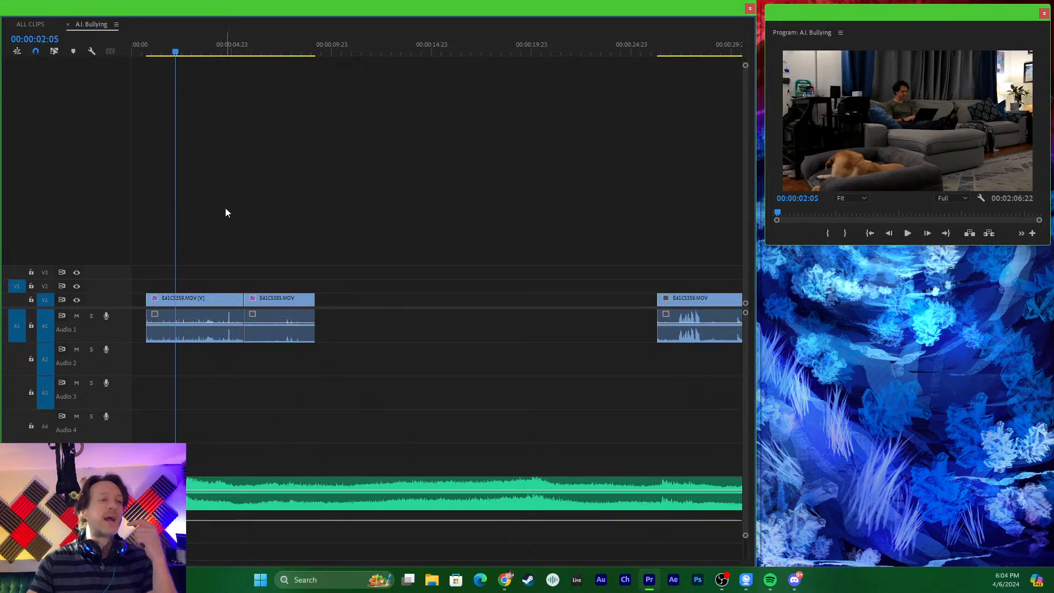
- Place the playhead at 00:00:06:07 in the A.I. Bullying sequence, switch to Soundly, and bring its window into view over the timeline
mouse_move(274, 54)
mouse_down()
mouse_move(314, 53)
mouse_move(256, 53)
mouse_up()
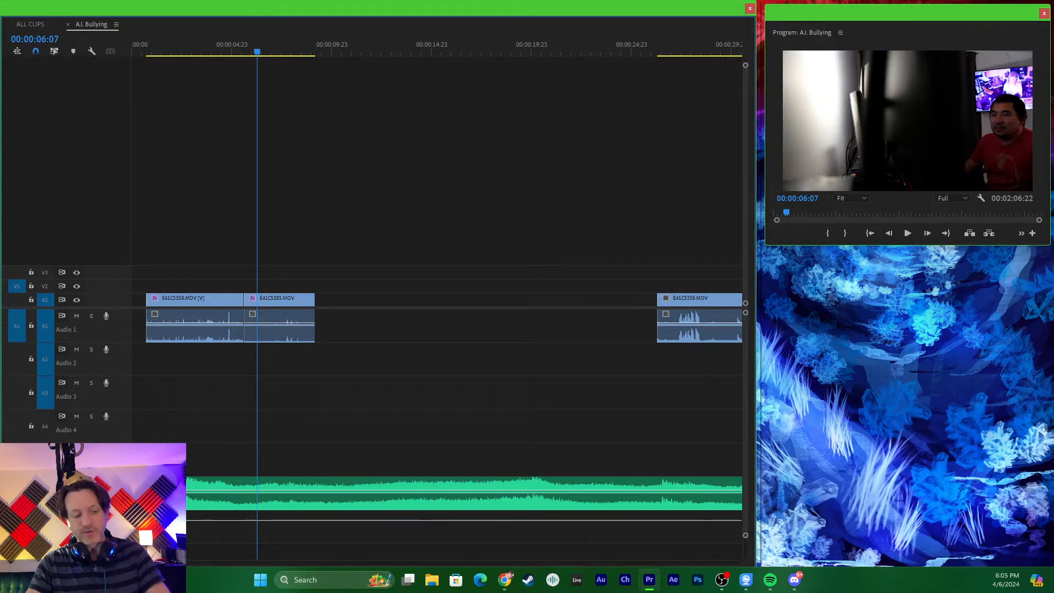
key(super+e)
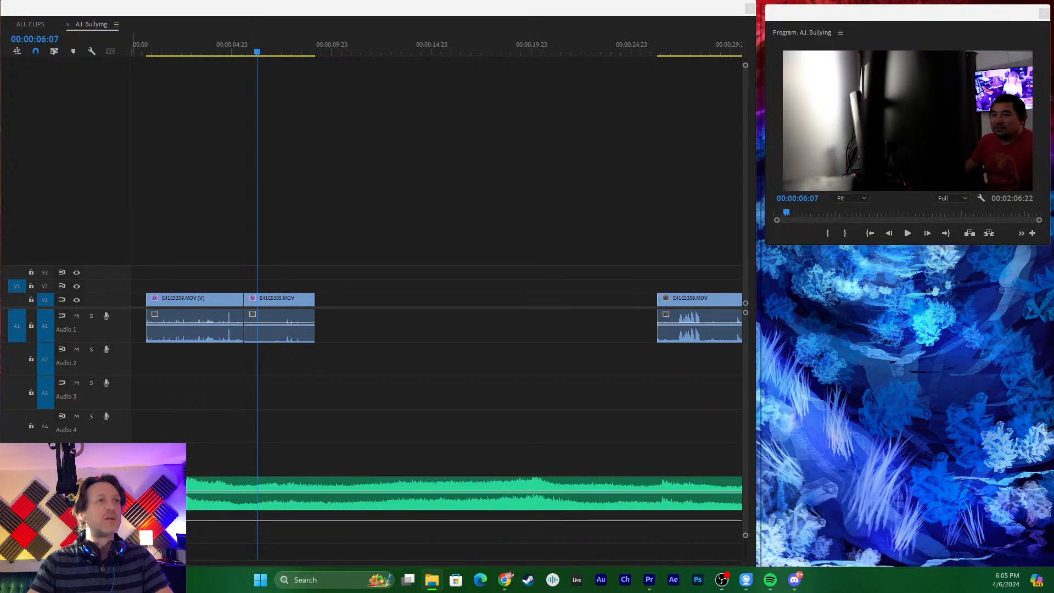
key(alt+Tab)
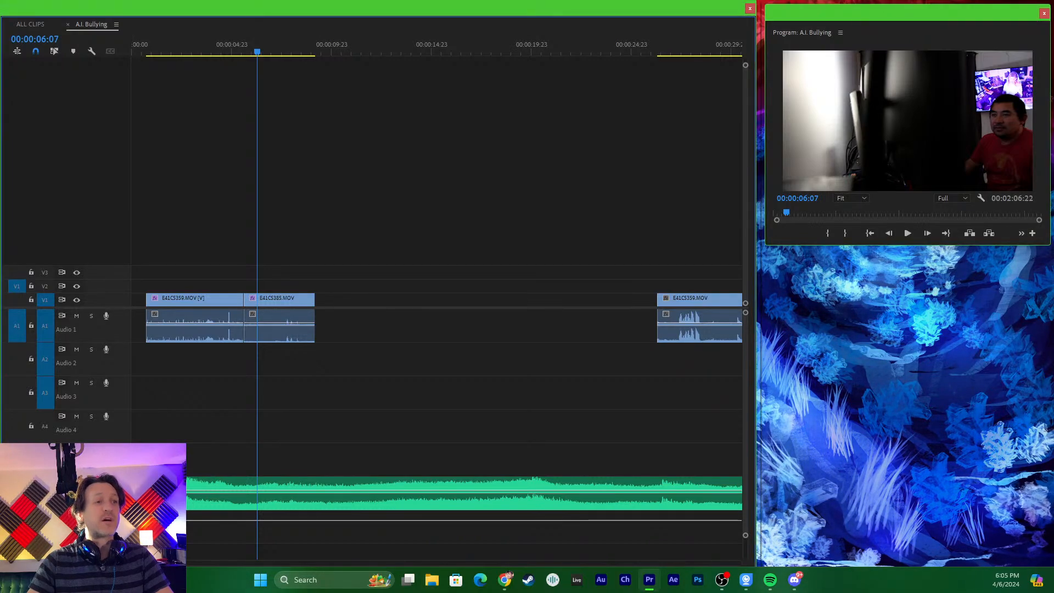
key(alt+Tab)
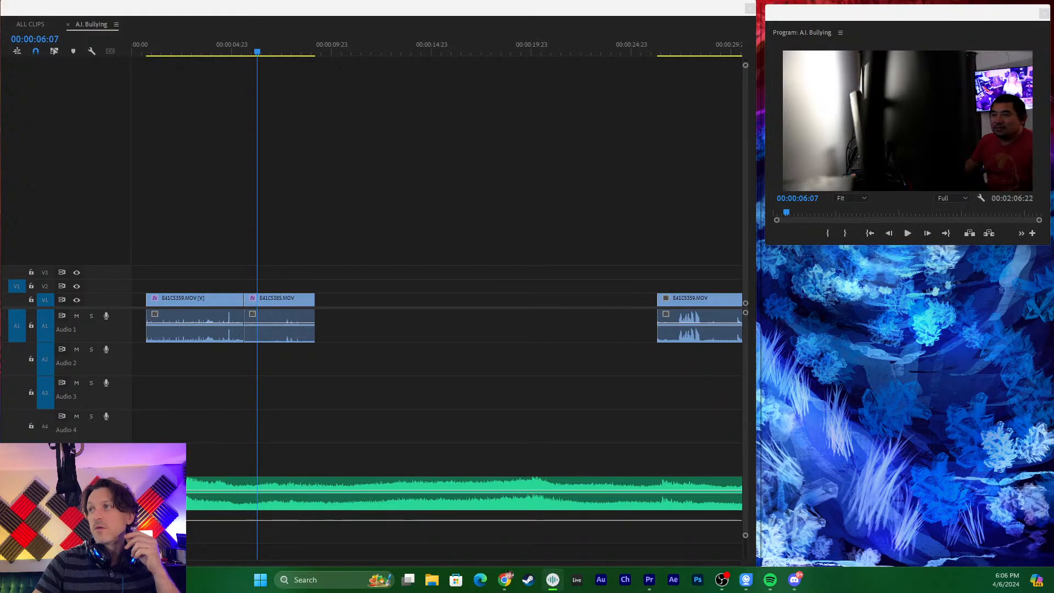
drag(0, 21, 612, 62)
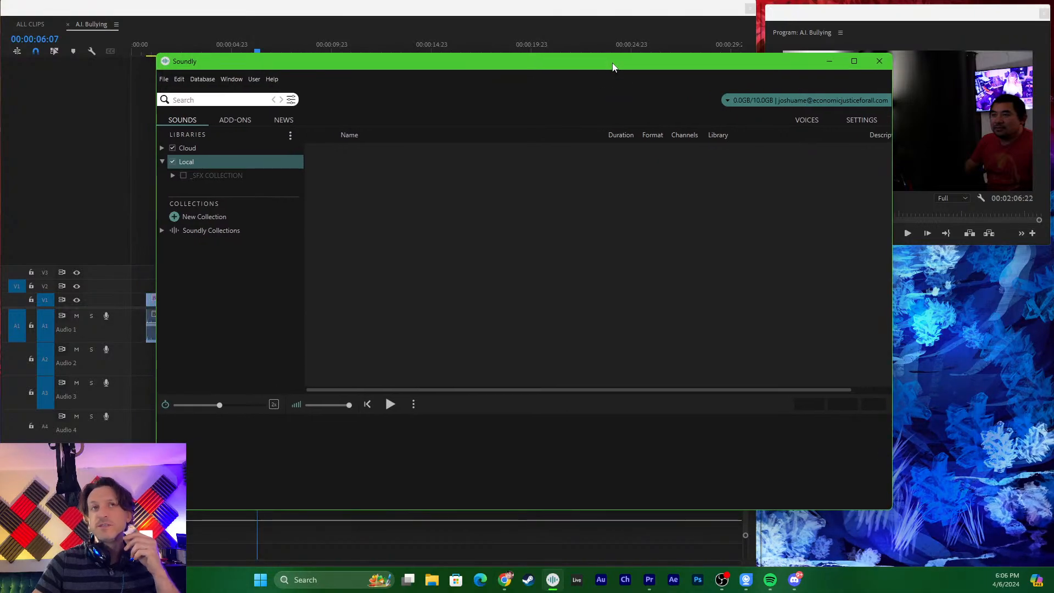
- Search the Soundly sound library for "sting" and preview Designed, Stinger, Horror, Impact, Dark Rumble 02
click(172, 162)
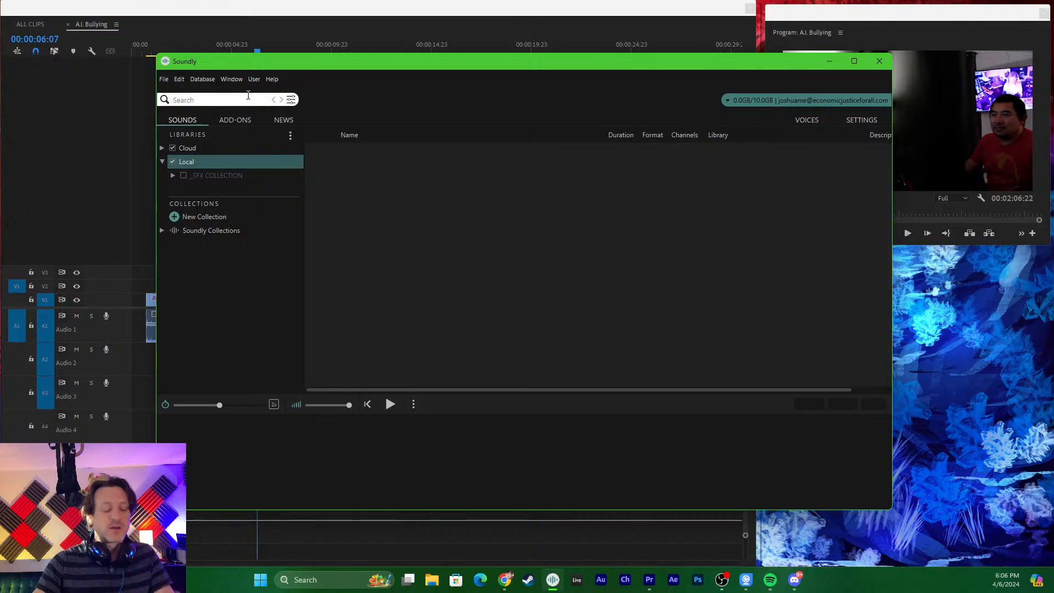
text(sting)
key(Return)
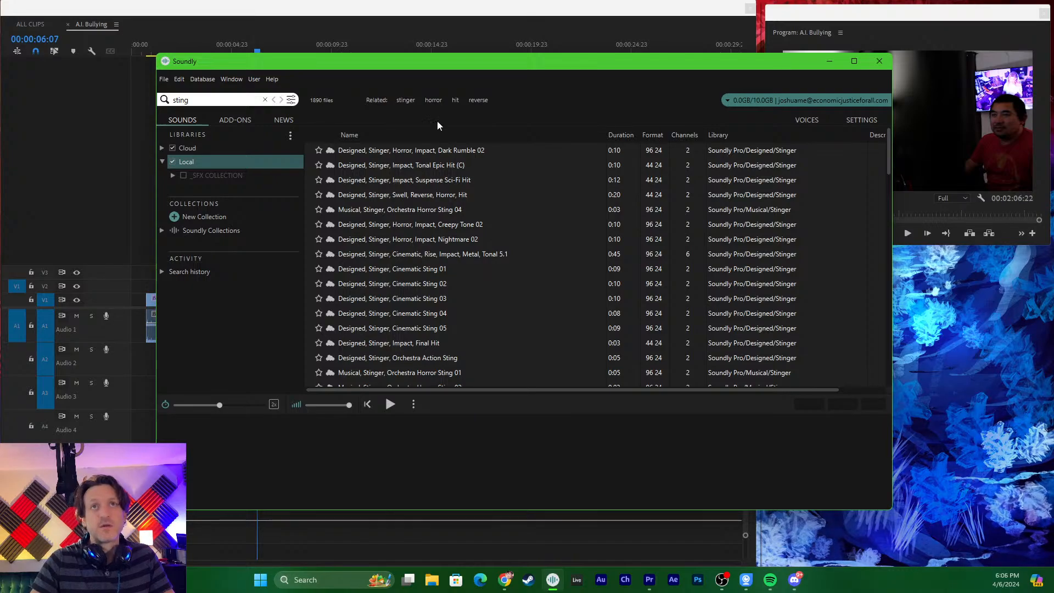
click(440, 155)
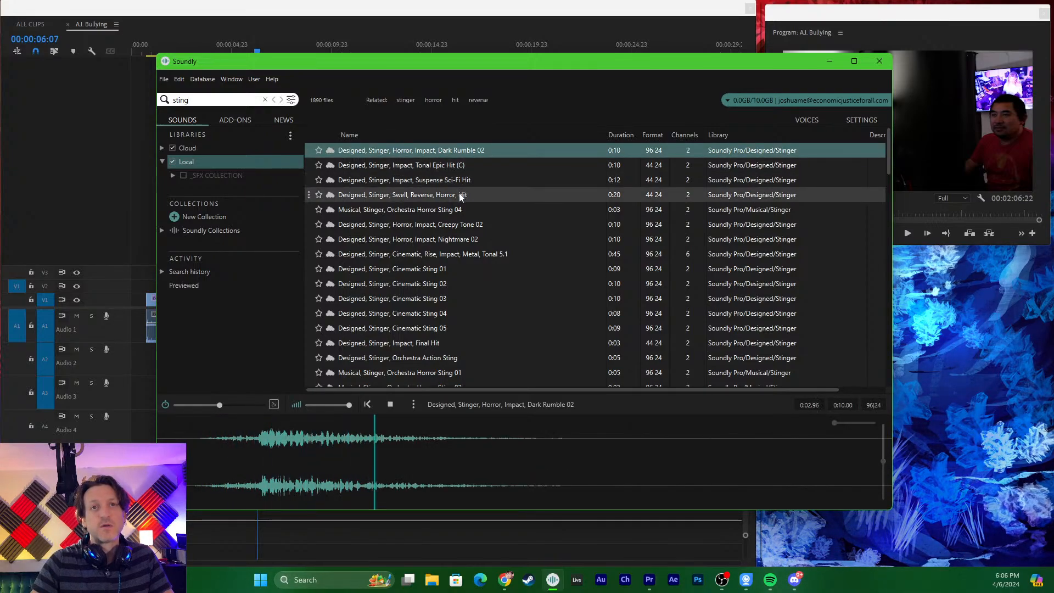
key(space)
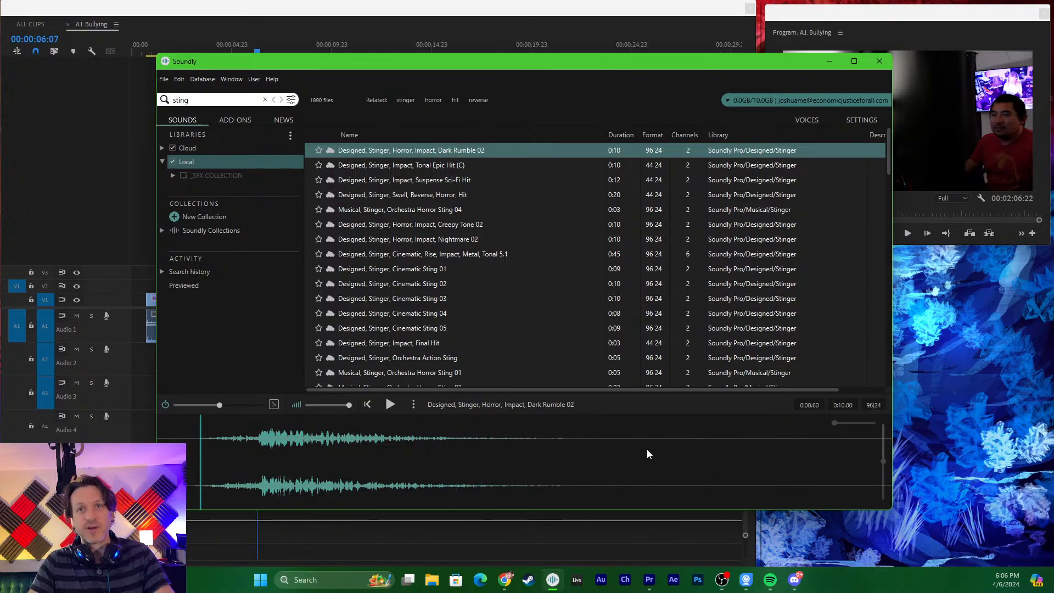
drag(669, 449, 158, 479)
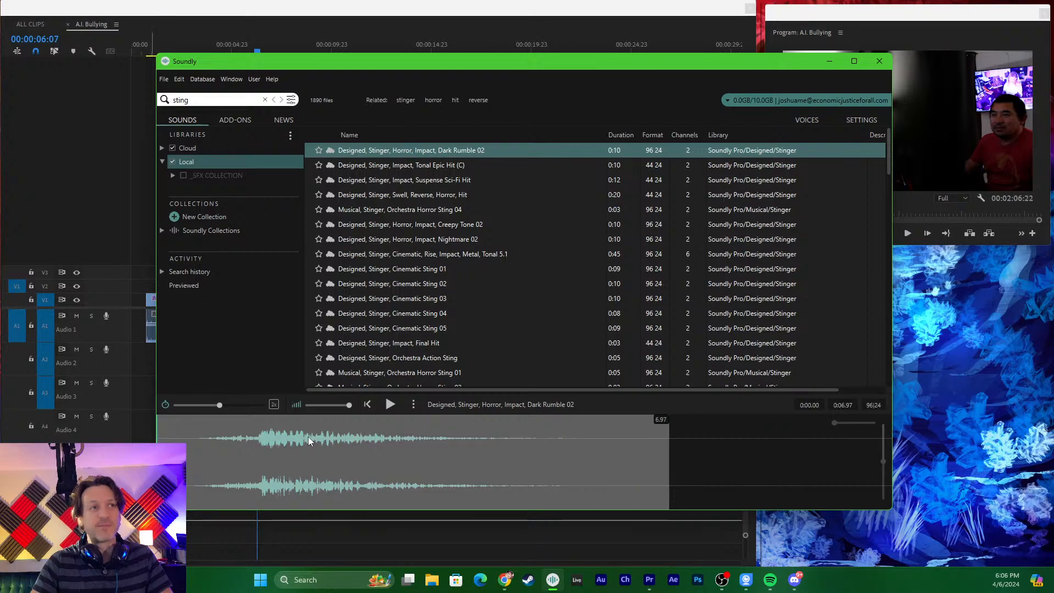
key(alt+Tab)
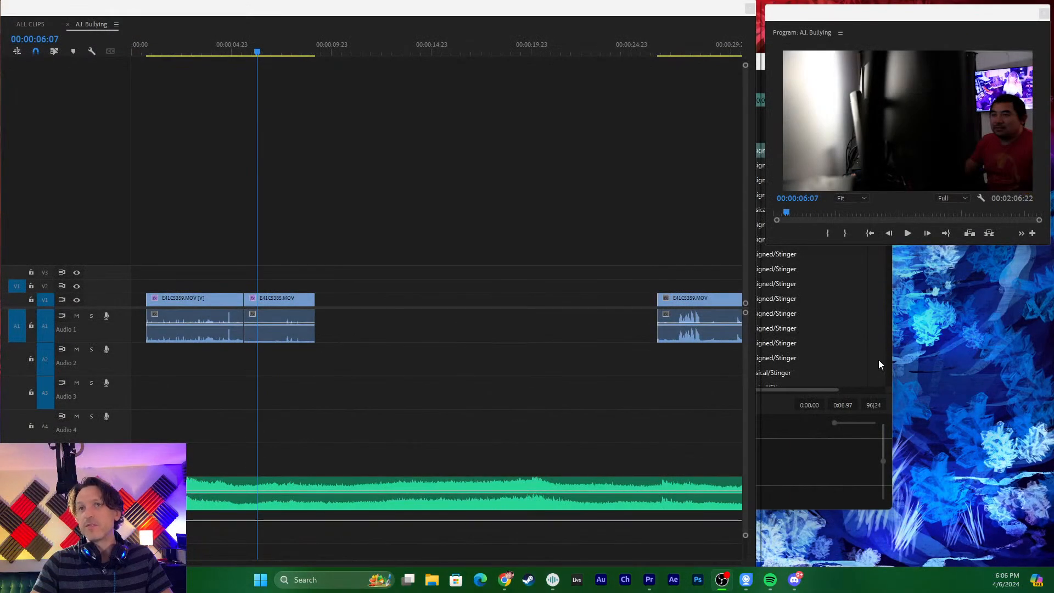
click(779, 445)
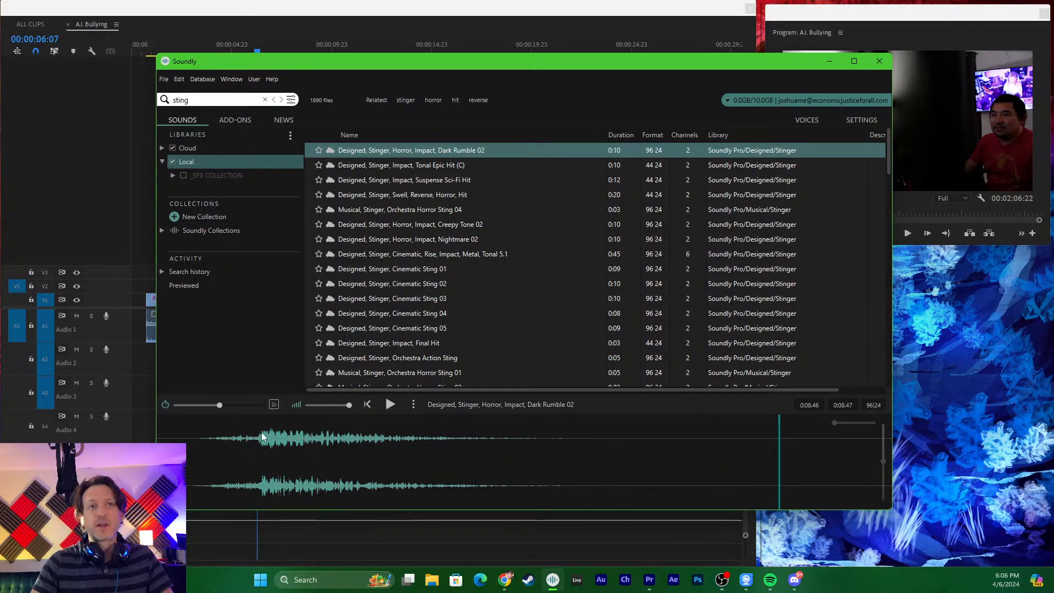
- Select the 0.54 to 5.02 second section of Dark Rumble 02, slow it to 50%, and place it on audio track A4
drag(196, 446, 525, 467)
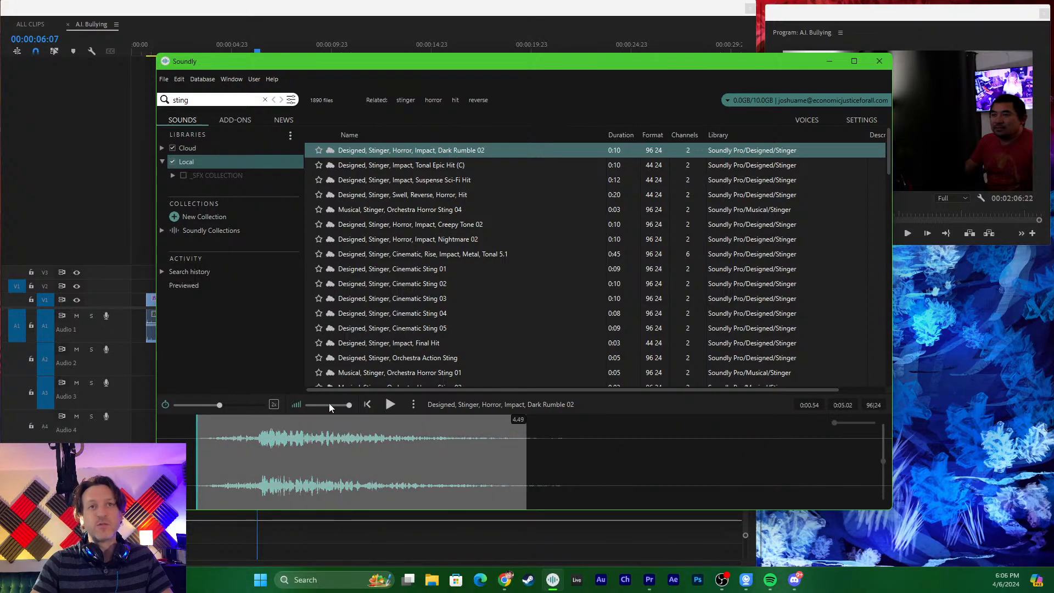
drag(219, 404, 199, 429)
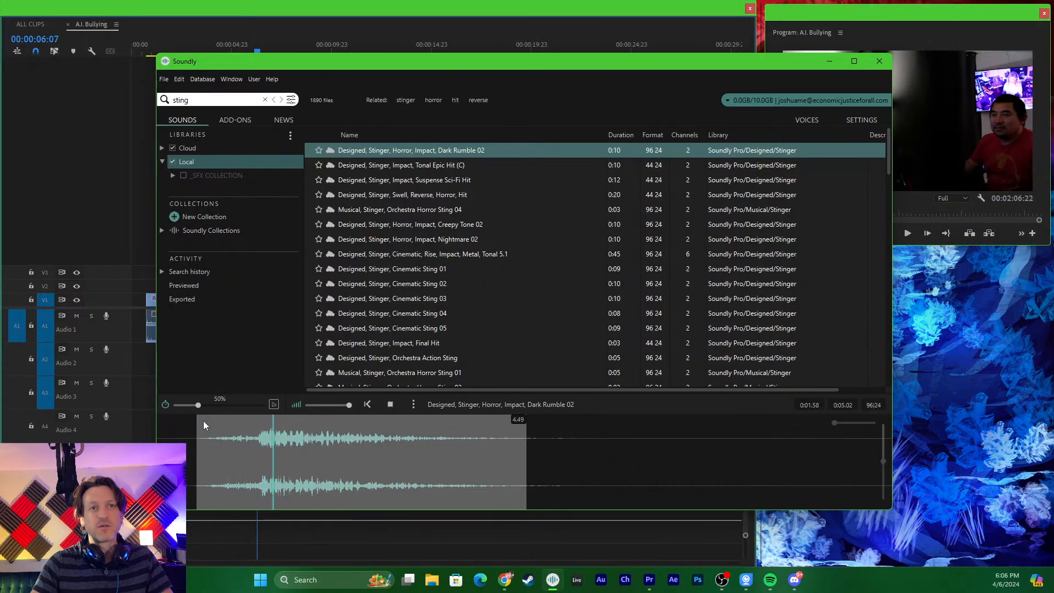
key(space)
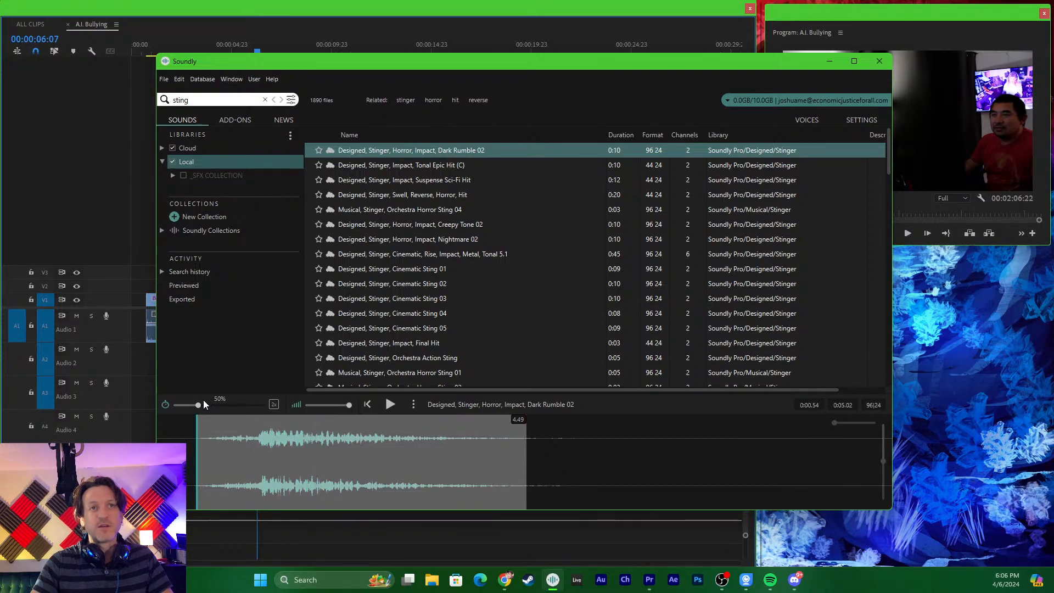
- Restore Dark Rumble 02 to normal playback speed and select a 5.08-second section of it ending at 5.68 seconds
drag(198, 405, 222, 410)
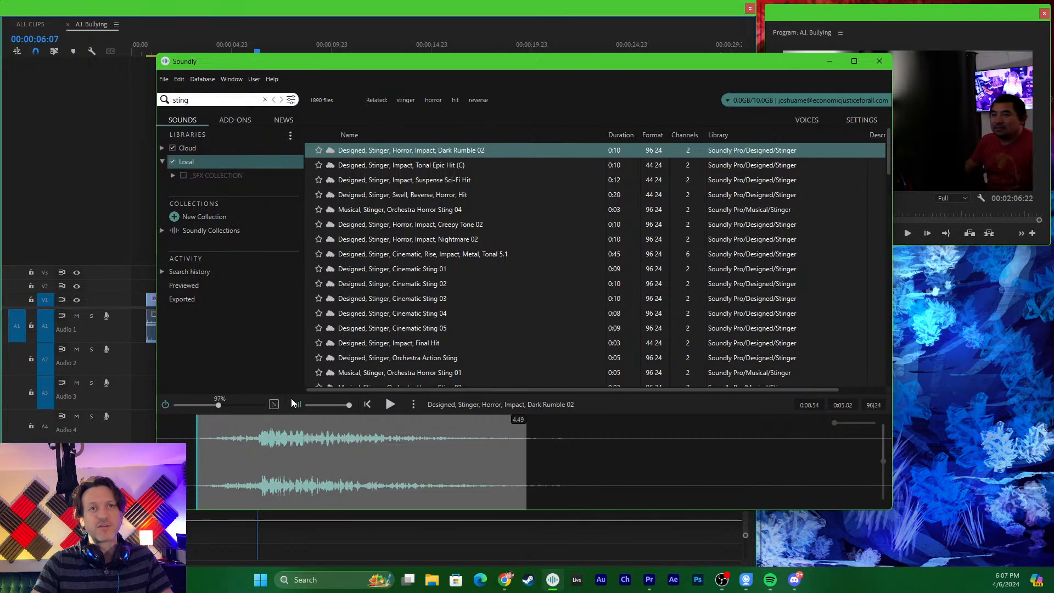
click(230, 459)
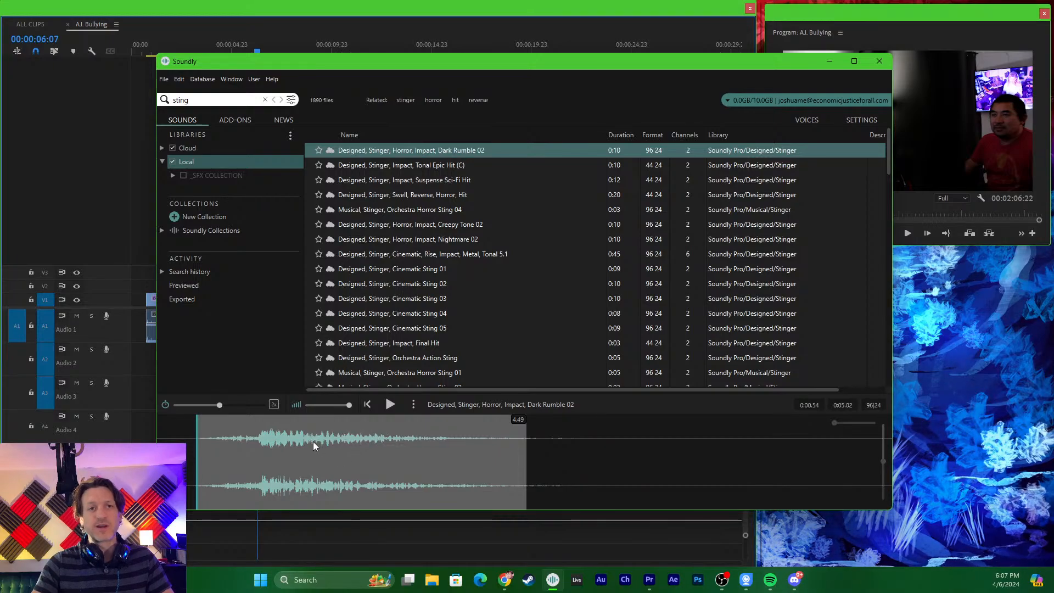
key(alt+Tab)
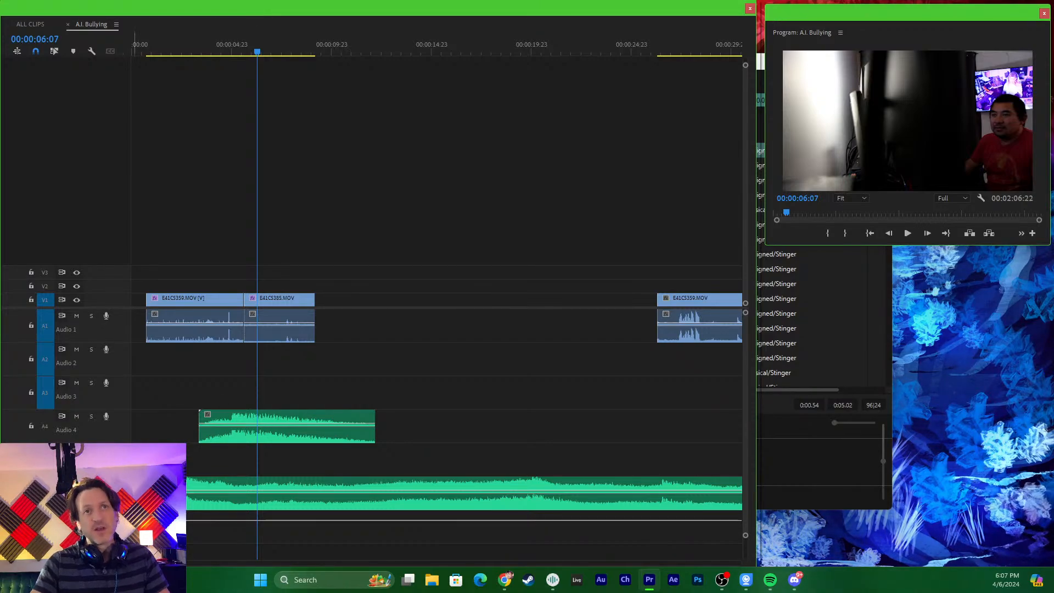
key(alt+Tab)
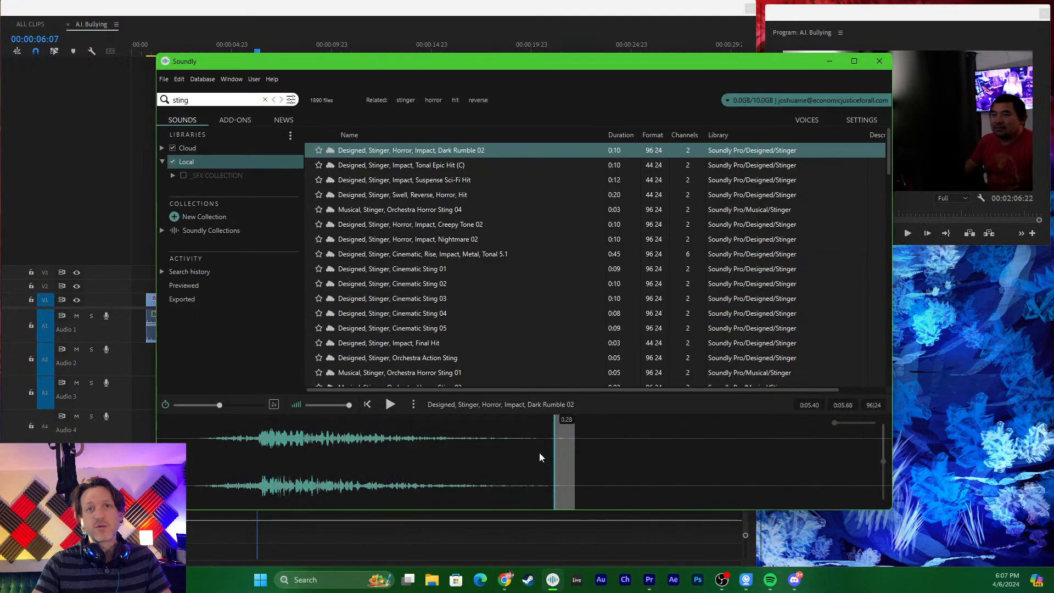
drag(539, 452, 200, 449)
drag(292, 428, 308, 401)
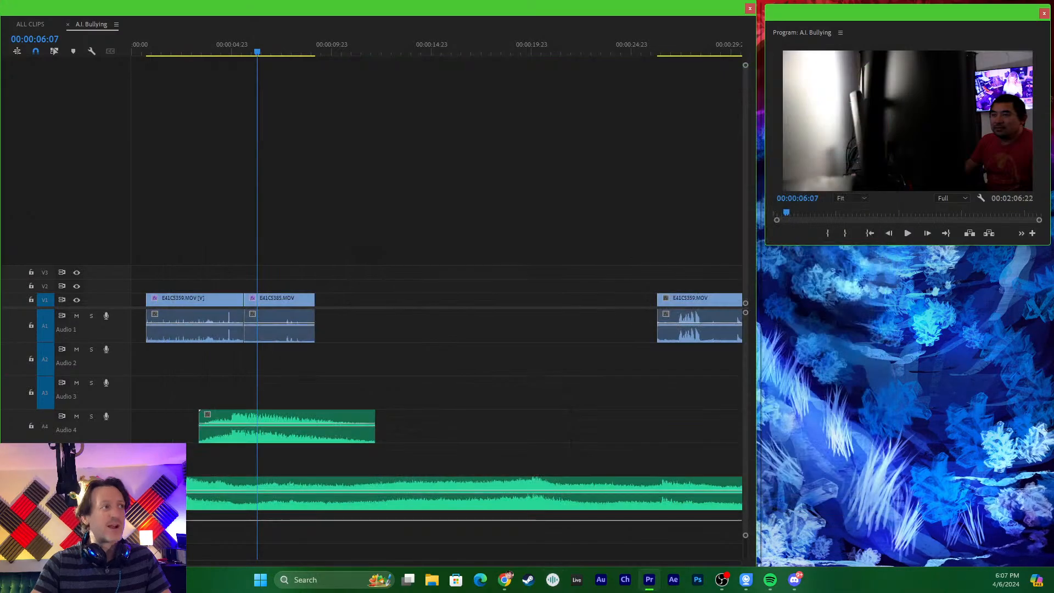
- Try the normal-speed stinger section on audio track A3 at 00:00:06:07, and delete it again
key(alt+Tab)
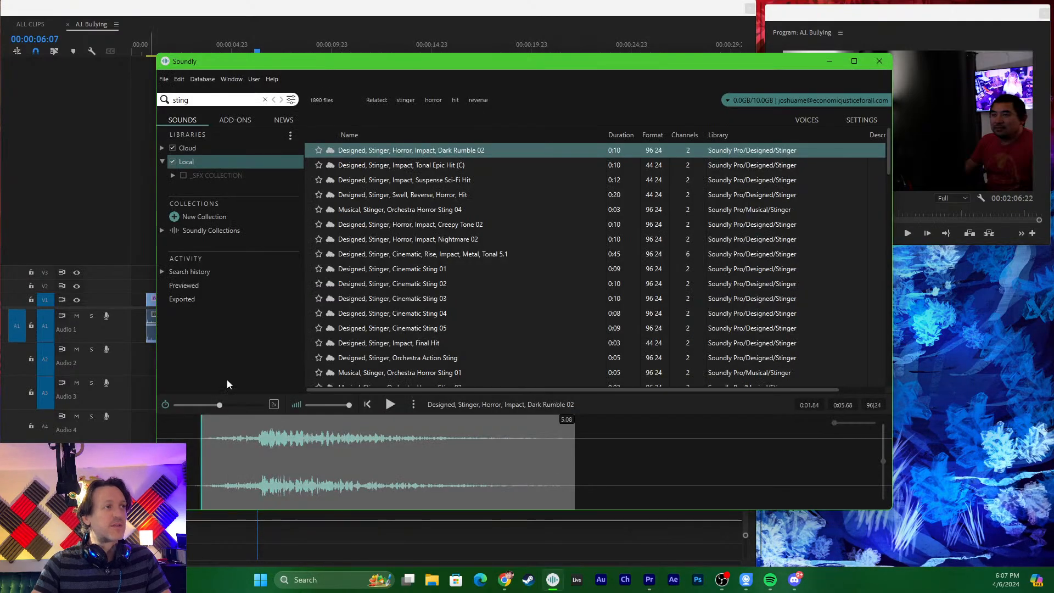
key(alt+Tab)
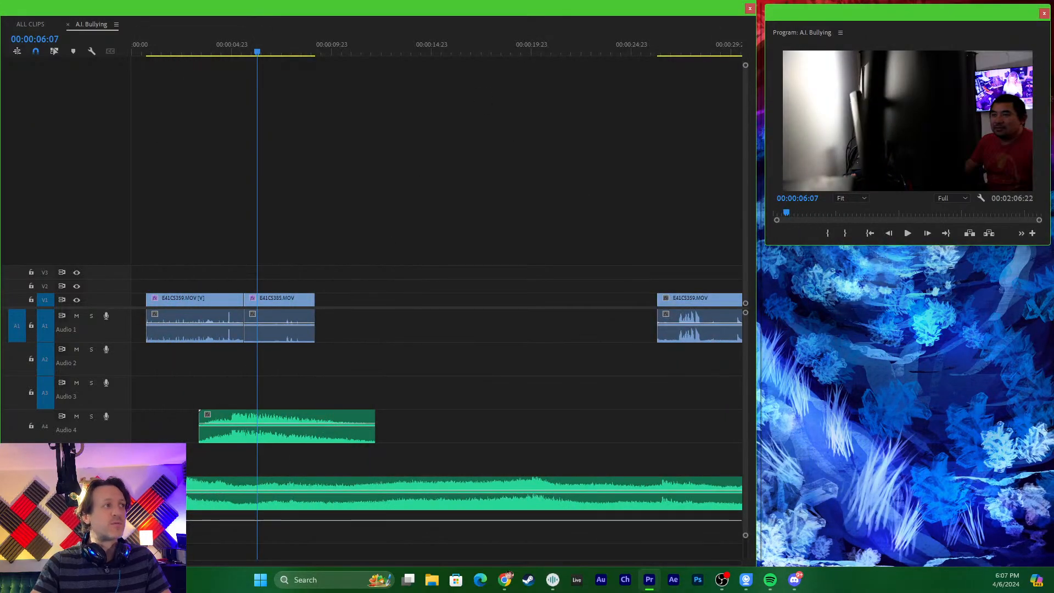
drag(1, 363, 271, 404)
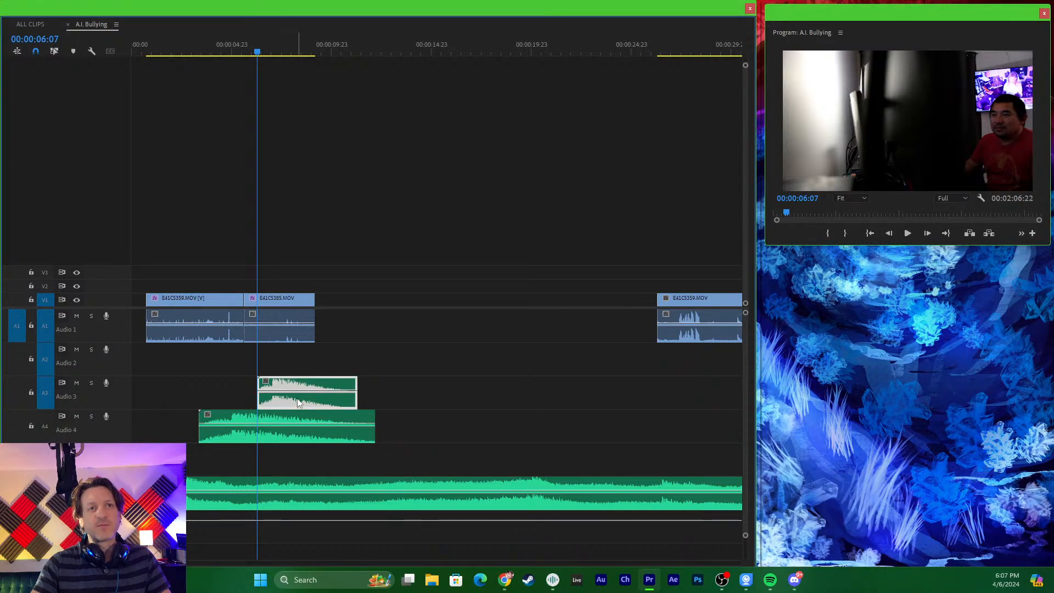
key(Delete)
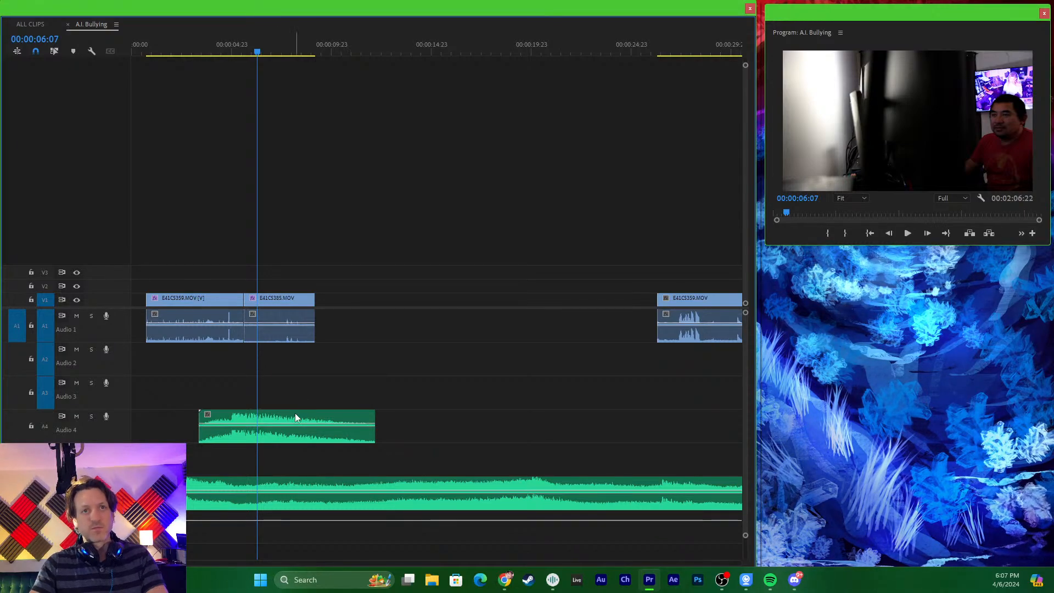
- Play the sequence across the cut into E41C5385.MOV and delete the slowed stinger from audio track A4
click(224, 52)
key(space)
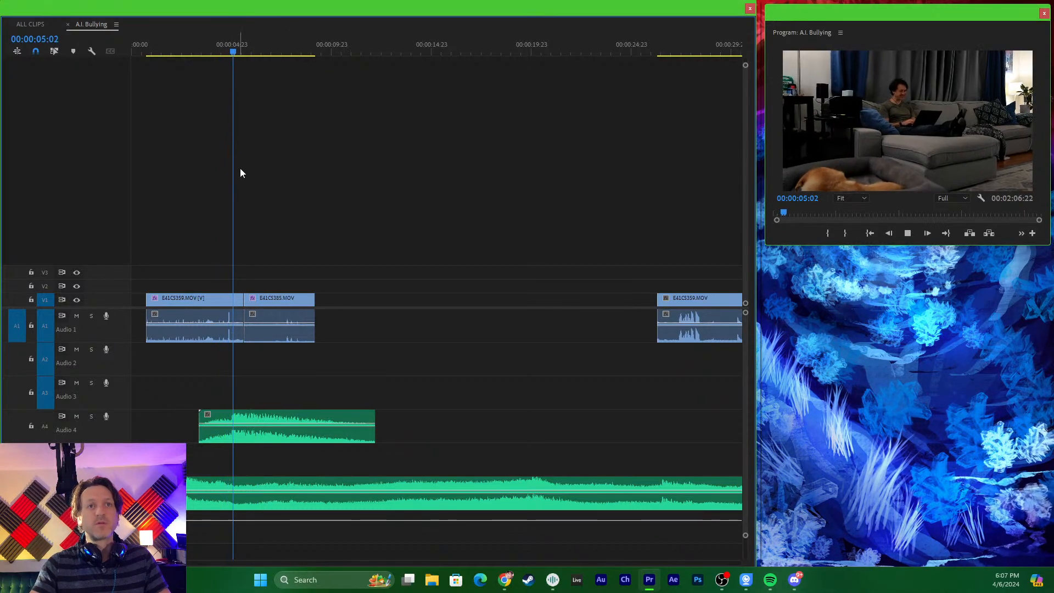
click(278, 417)
key(Delete)
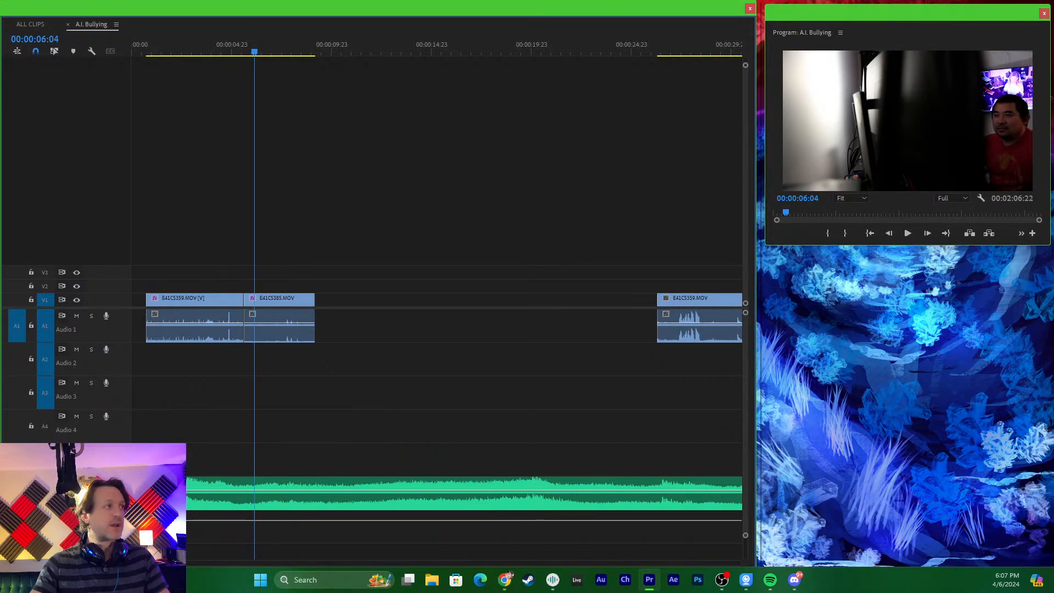
- Place the normal-speed stinger section on audio track A4 just after E41C5385.MOV ends, and play through it to 00:00:11:21
drag(0, 420, 330, 417)
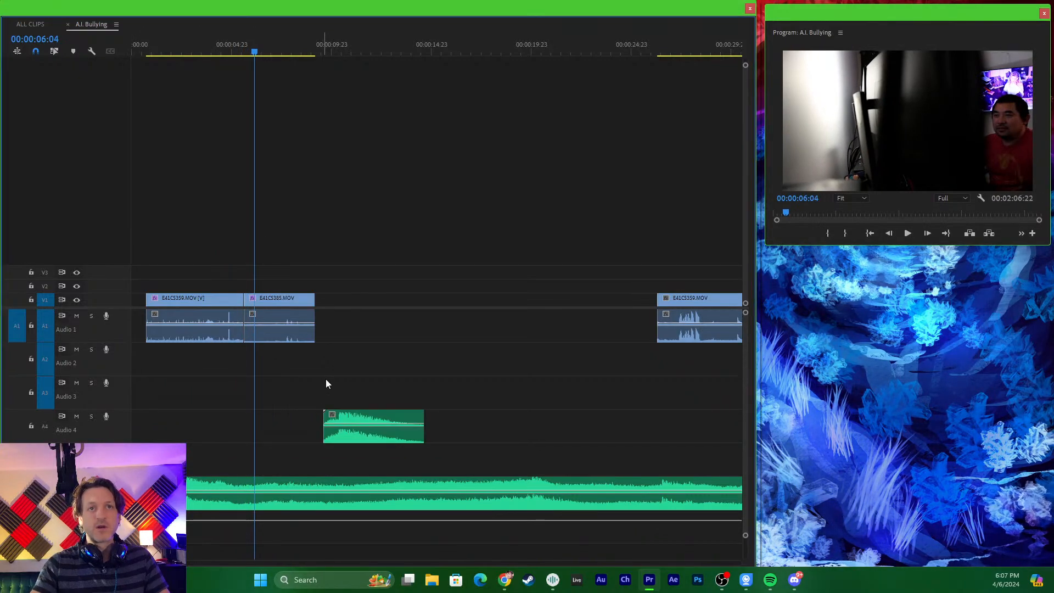
click(318, 52)
key(space)
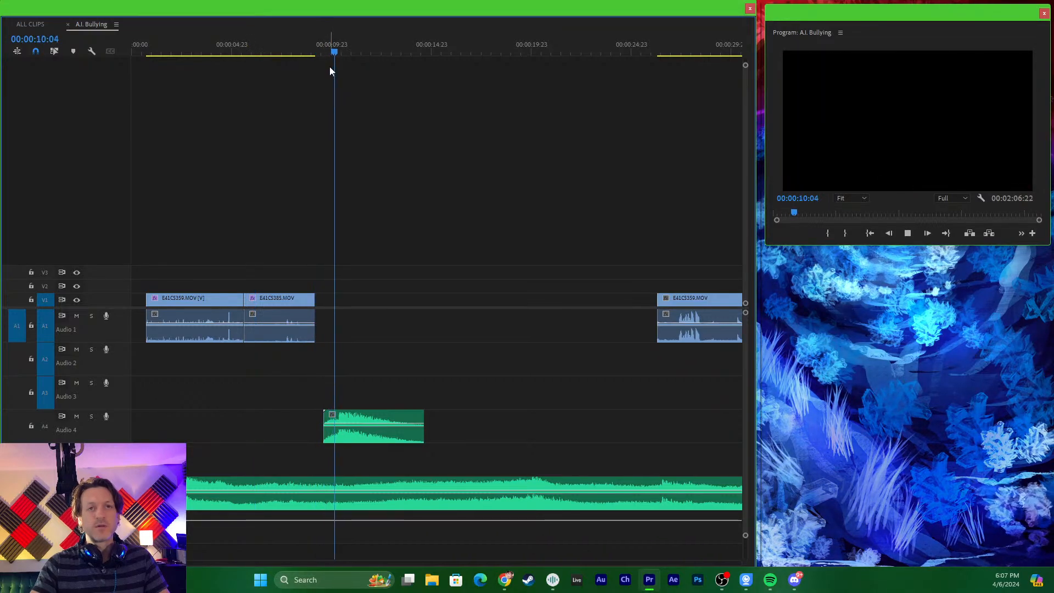
key(space)
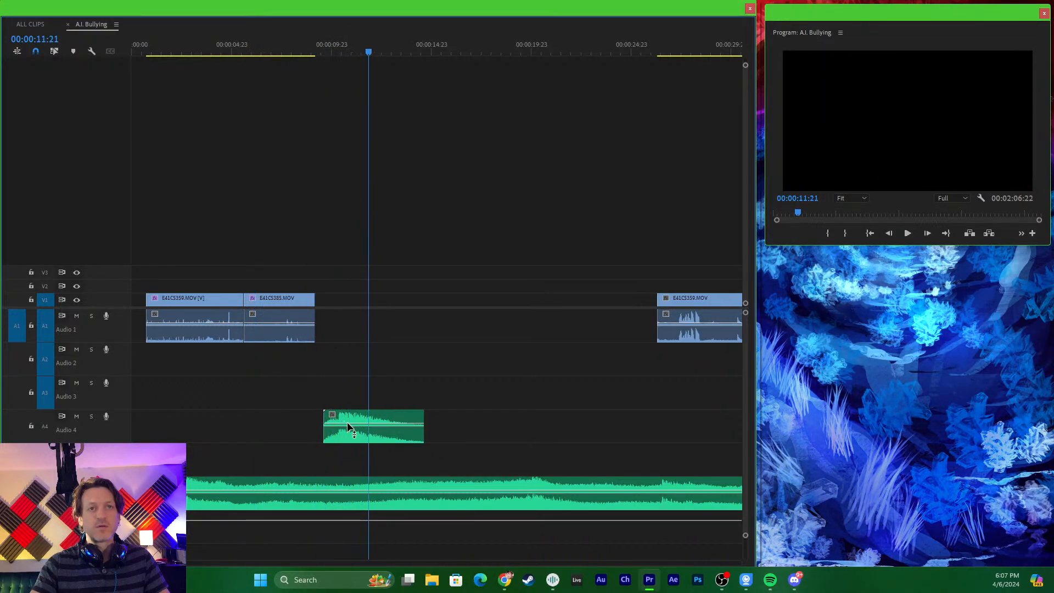
- Raise the volume of the stinger clip on A4 by about 3.6 dB and play it back
drag(354, 424, 355, 420)
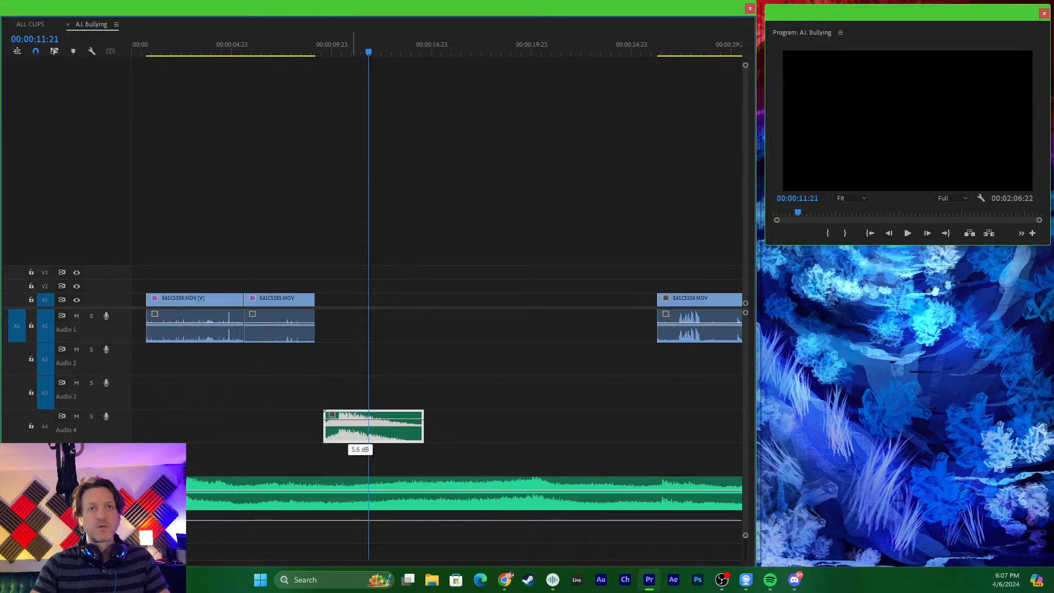
click(326, 43)
key(space)
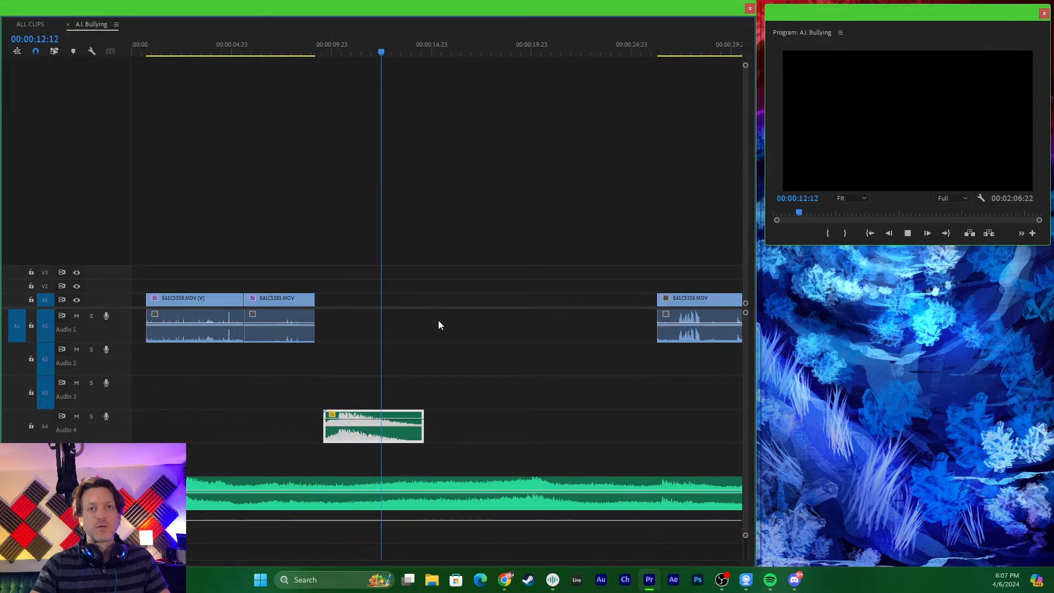
key(space)
- Close the background app running between OBS and Spotify, and place the playhead at 00:00:10:07 over the stinger clip
click(364, 52)
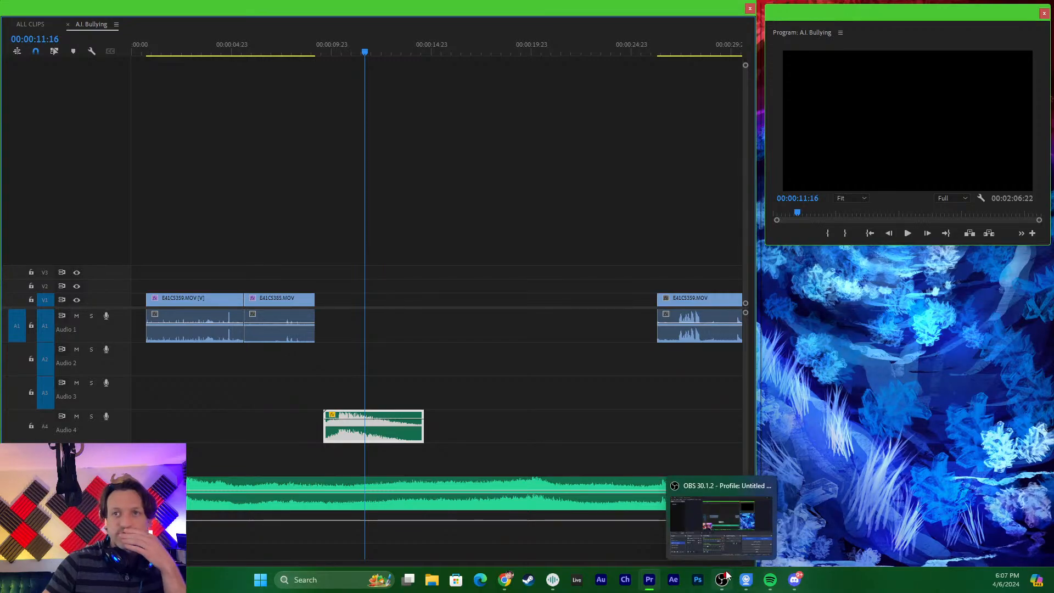
mouse_move(767, 551)
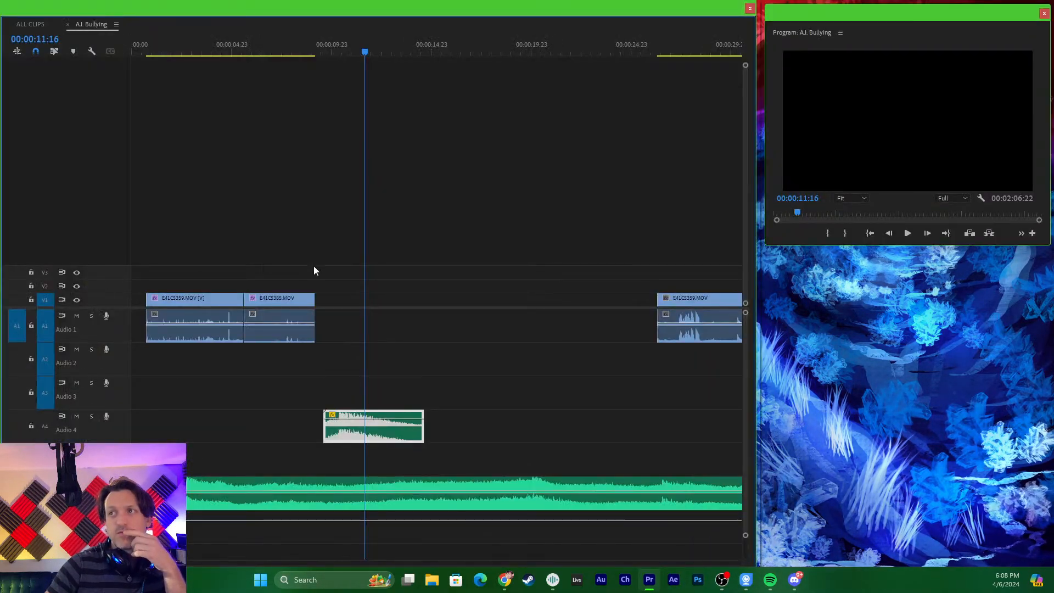
click(747, 580)
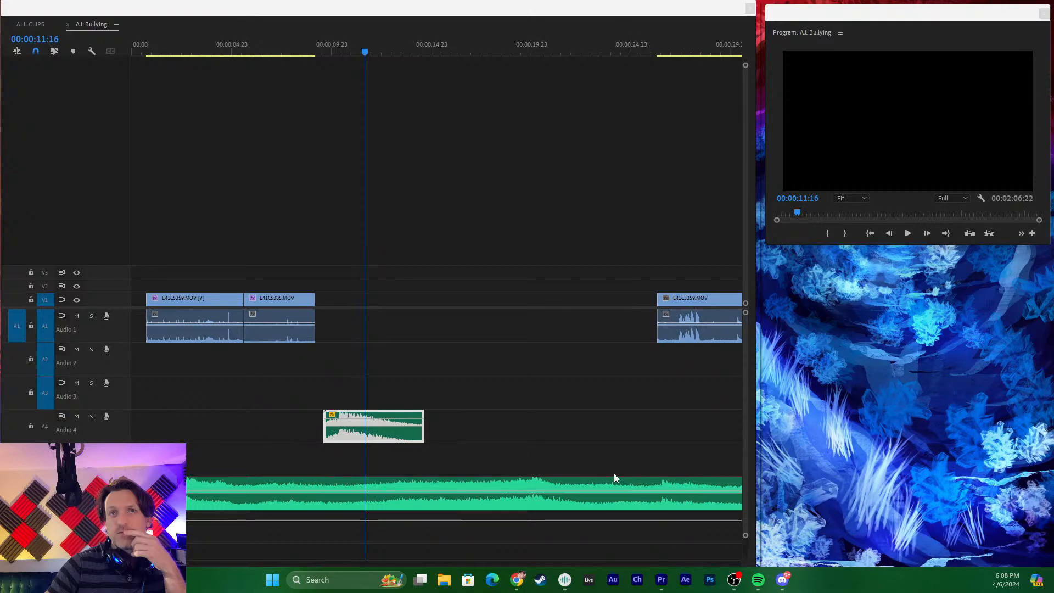
drag(353, 40, 337, 83)
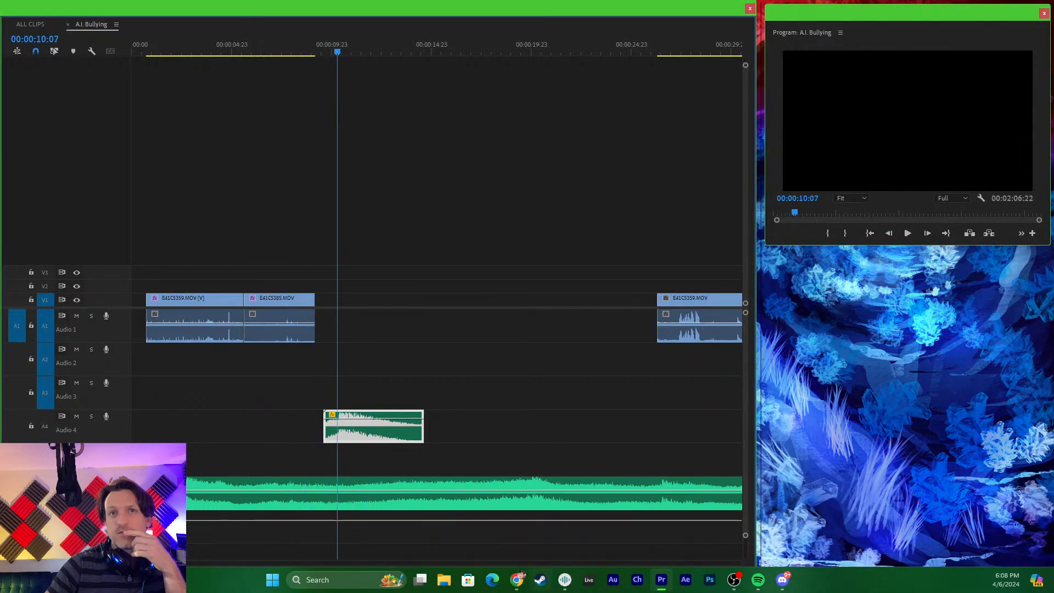
- Switch to Soundly, audition "Designed, Stinger, Impact, Tonal Epic Hit (C)" and select its opening 6.31 seconds
click(565, 579)
click(415, 166)
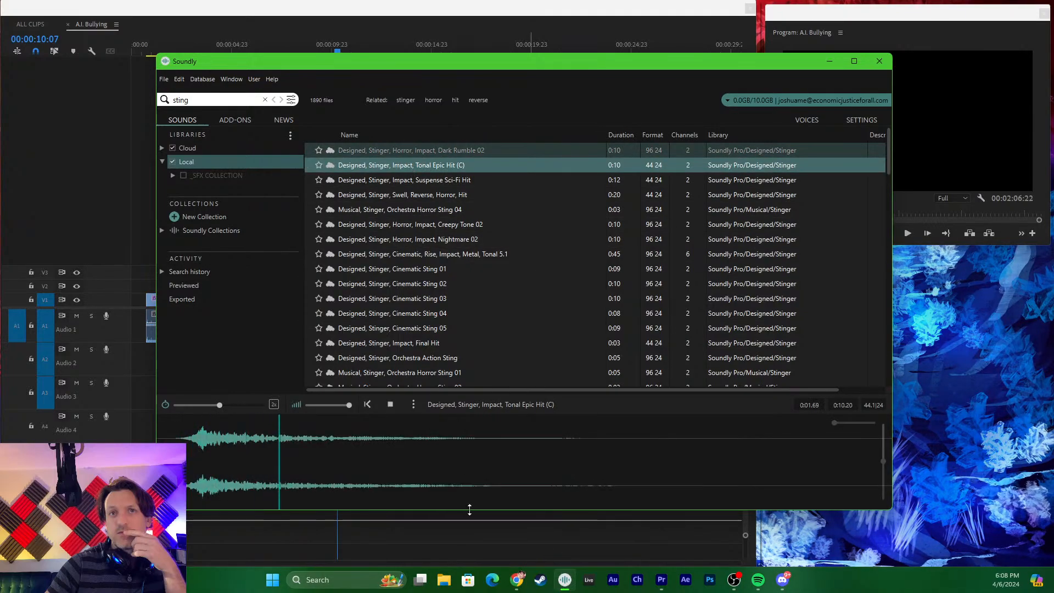
key(space)
drag(627, 451, 98, 434)
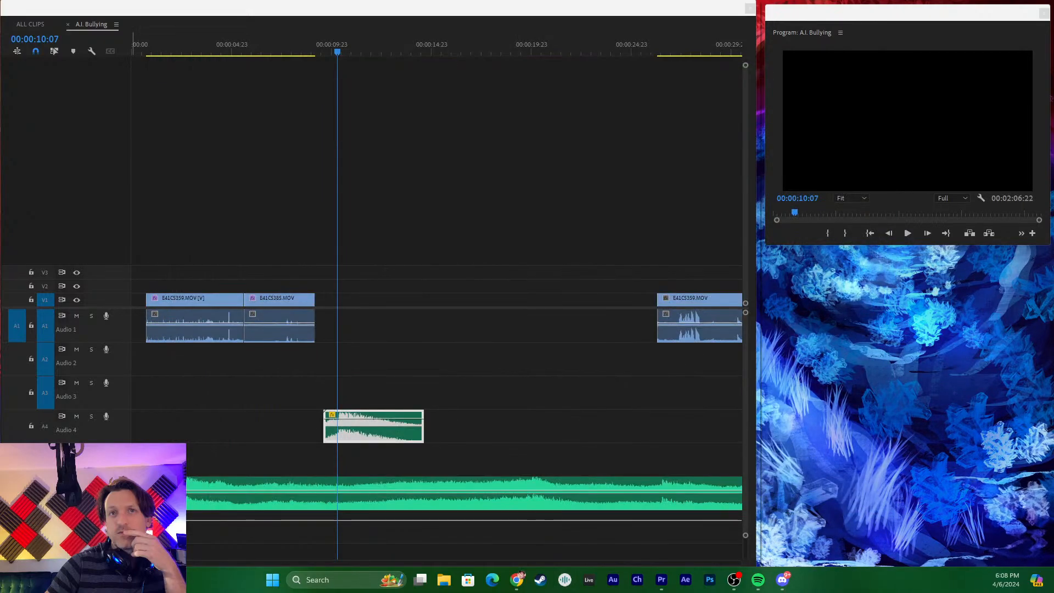
key(alt+Tab)
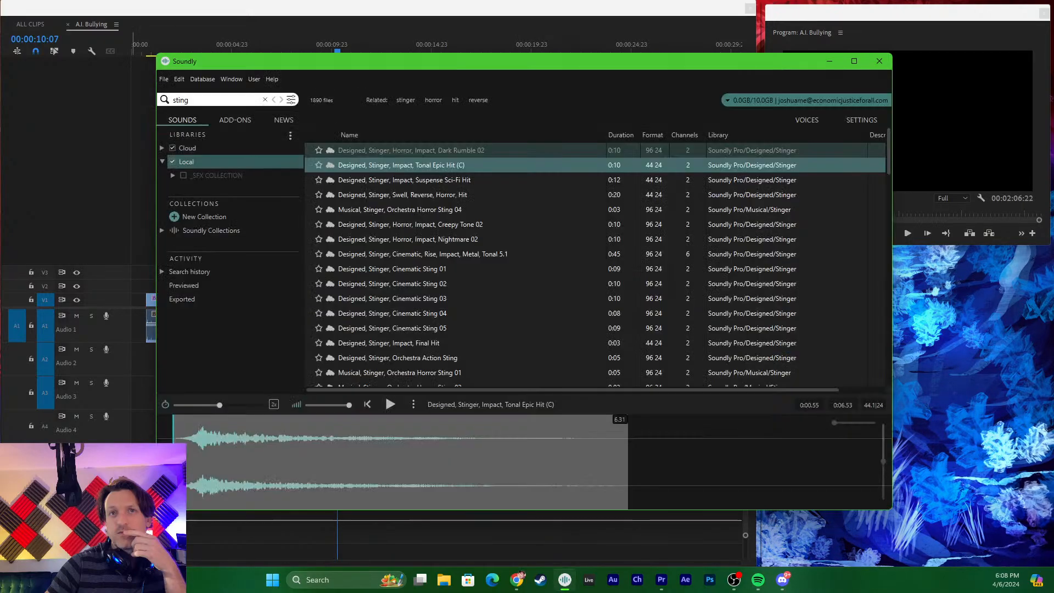
- Audition Impact, Suspense Sci-Fi Hit, Orchestra Horror Sting 04 and Horror, Impact, Nightmare 02, selecting the opening 6.41 seconds of Nightmare 02
click(412, 180)
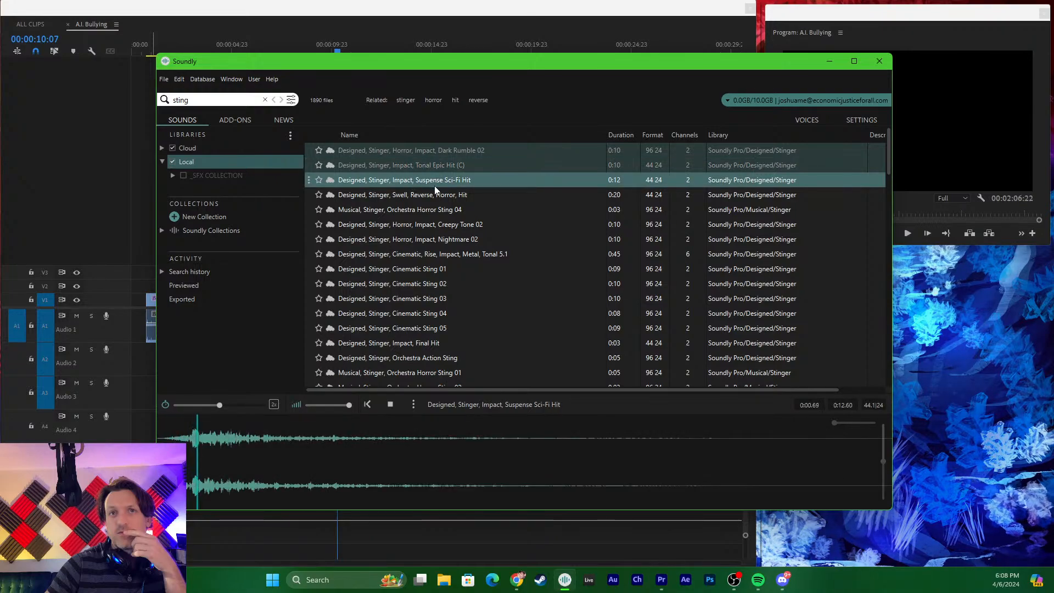
click(413, 211)
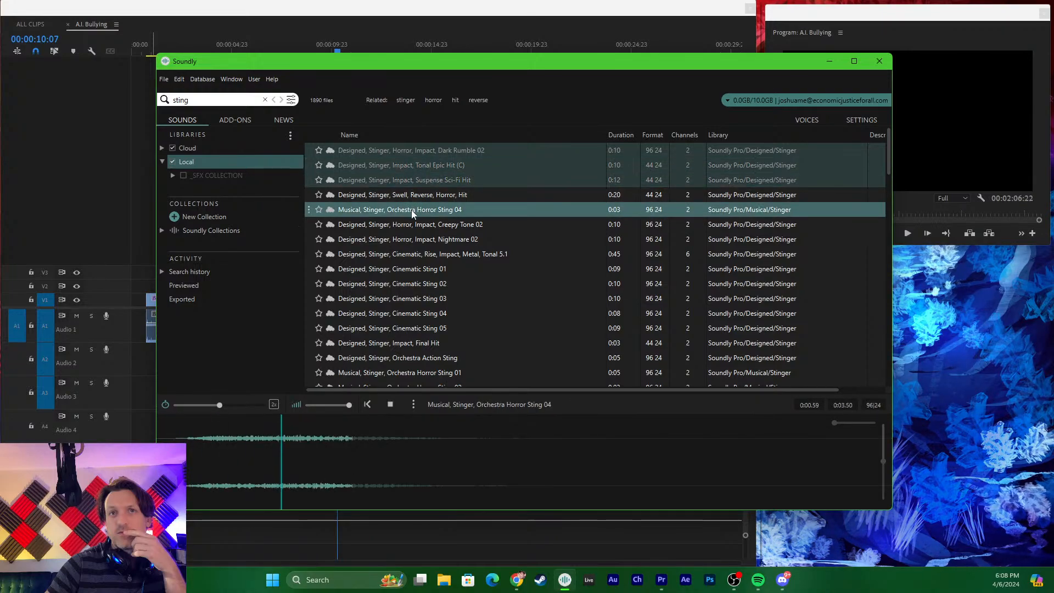
click(413, 237)
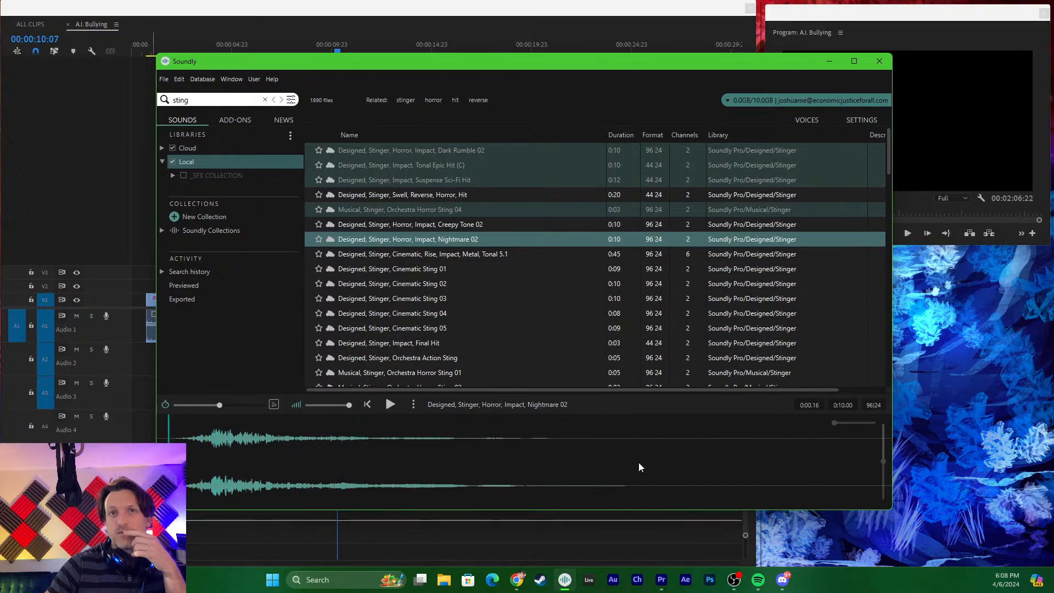
drag(639, 463, 170, 453)
drag(231, 428, 241, 418)
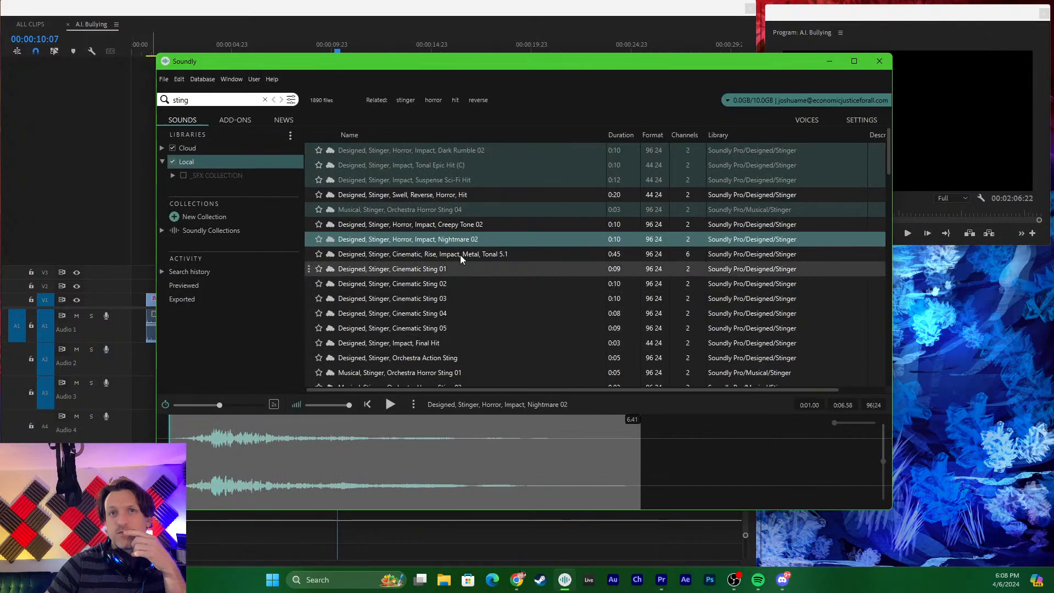
- Audition "Designed, Stinger, Horror, Impact, Creepy Tone 02" and select the section around its hit
click(432, 224)
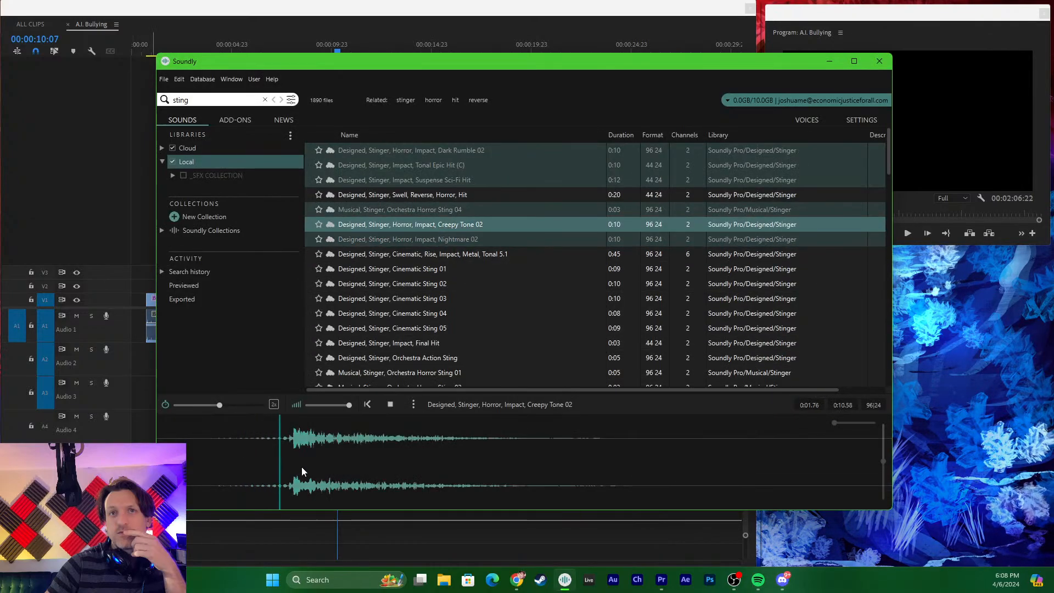
drag(646, 453, 198, 459)
drag(297, 448, 329, 426)
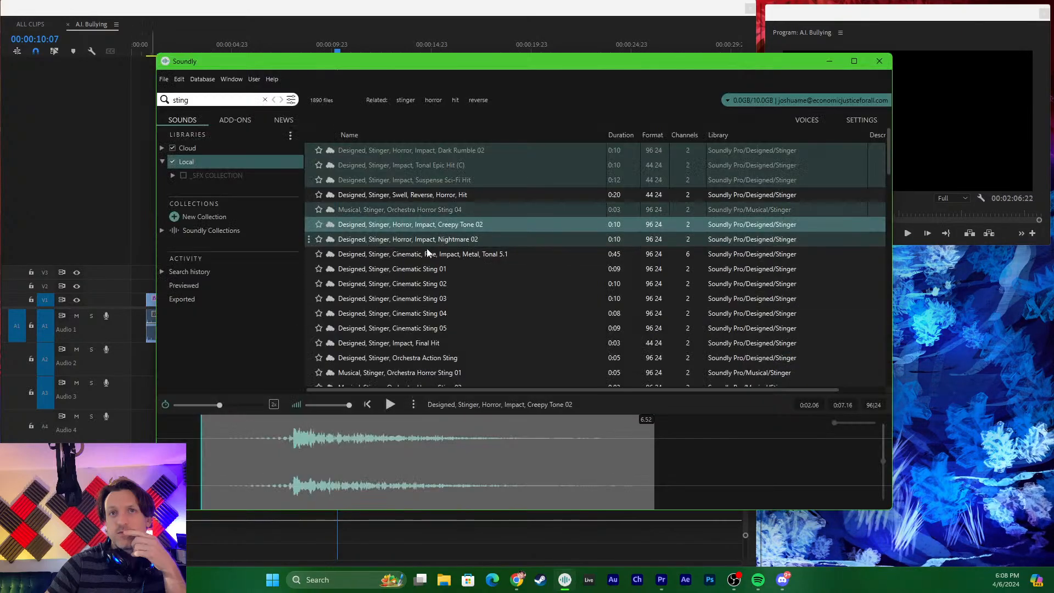
- Audition the Cinematic, Rise, Impact, Metal, Tonal 5.1 stinger and Cinematic Sting 02, 01 and 03
click(420, 254)
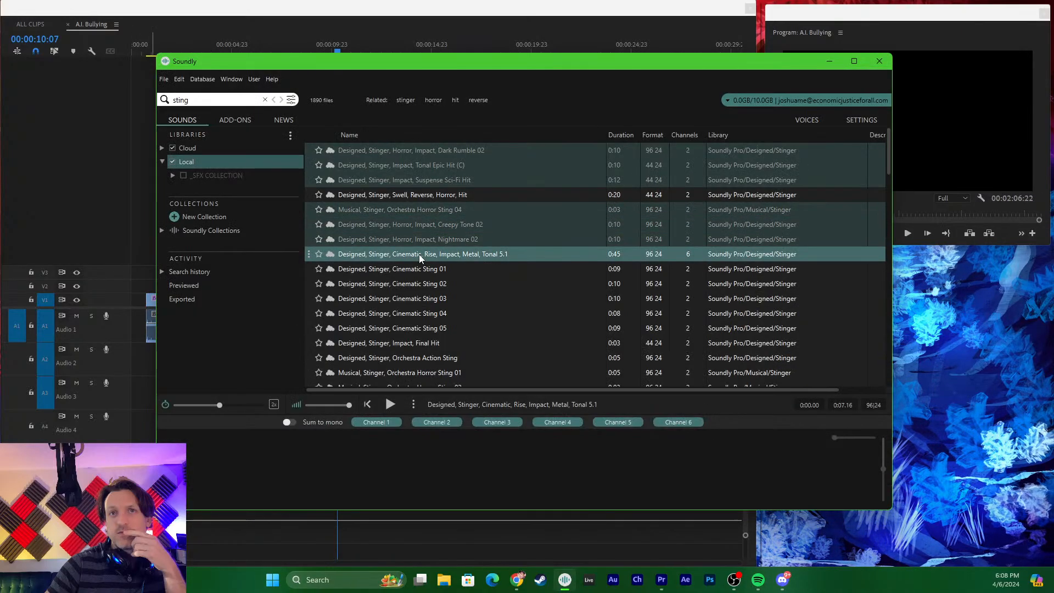
click(432, 282)
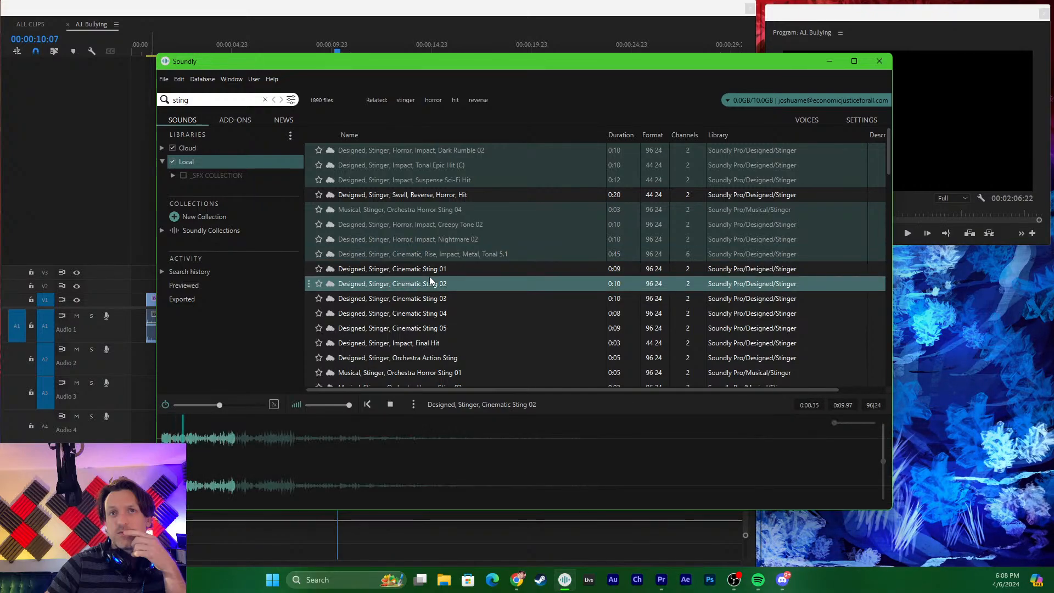
click(433, 269)
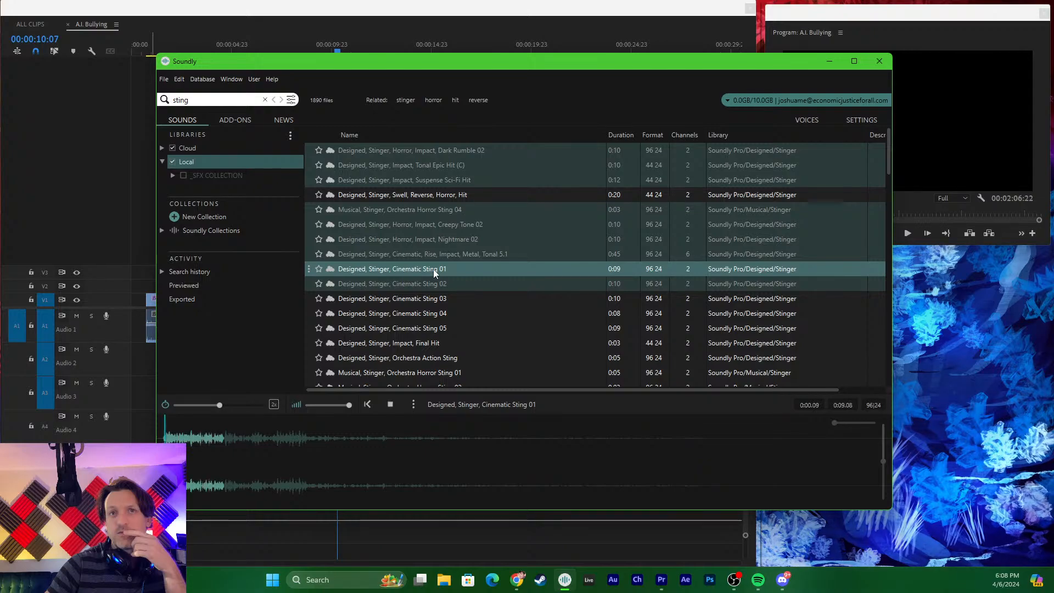
click(430, 301)
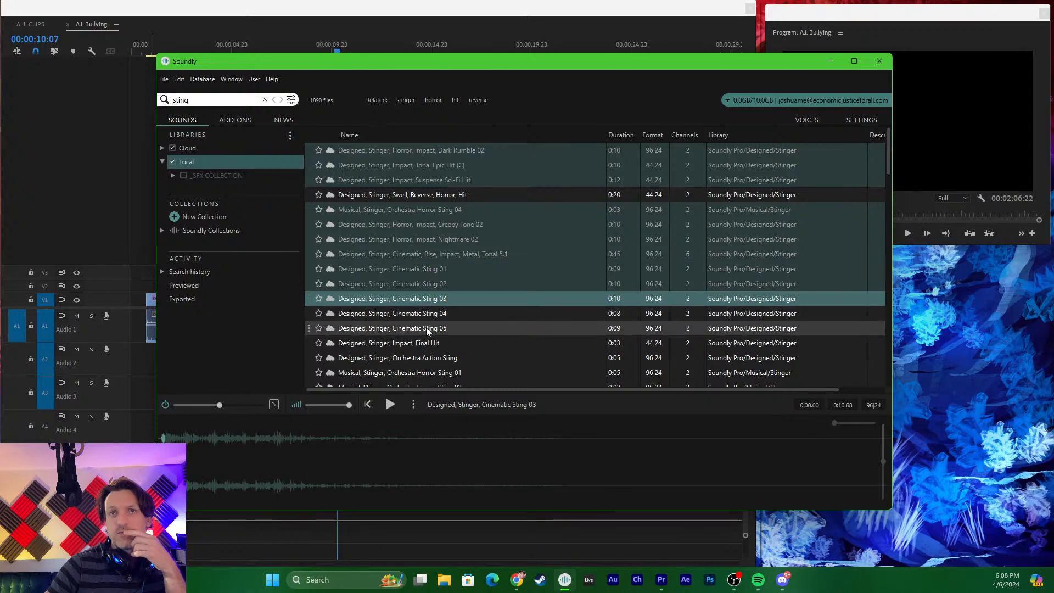
- Audition the Impact, Final Hit and Orchestra Action Sting stingers, and select the opening 3.75 seconds of Final Hit
click(404, 345)
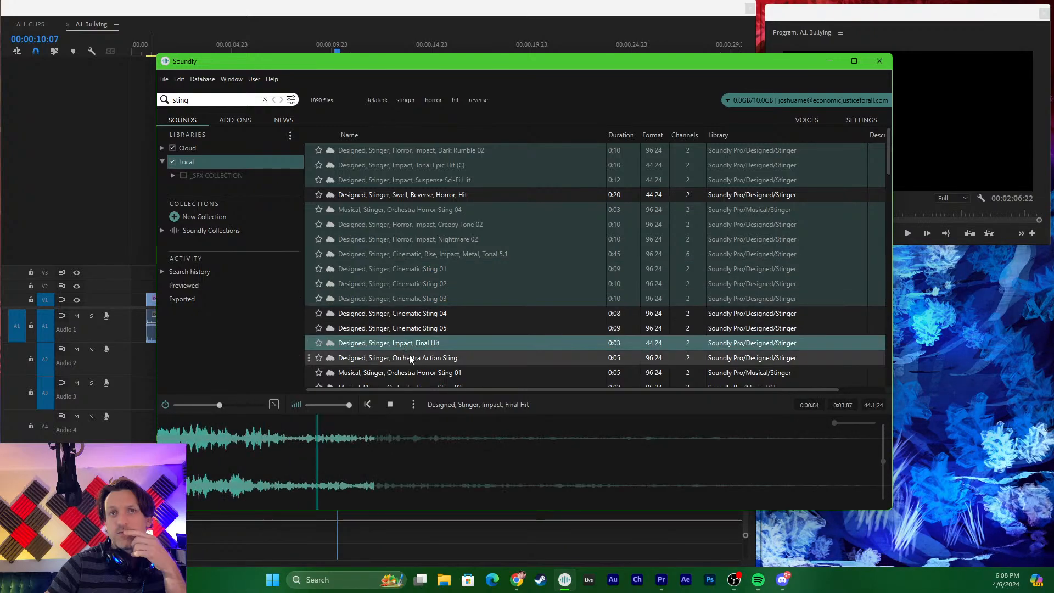
click(410, 357)
click(410, 341)
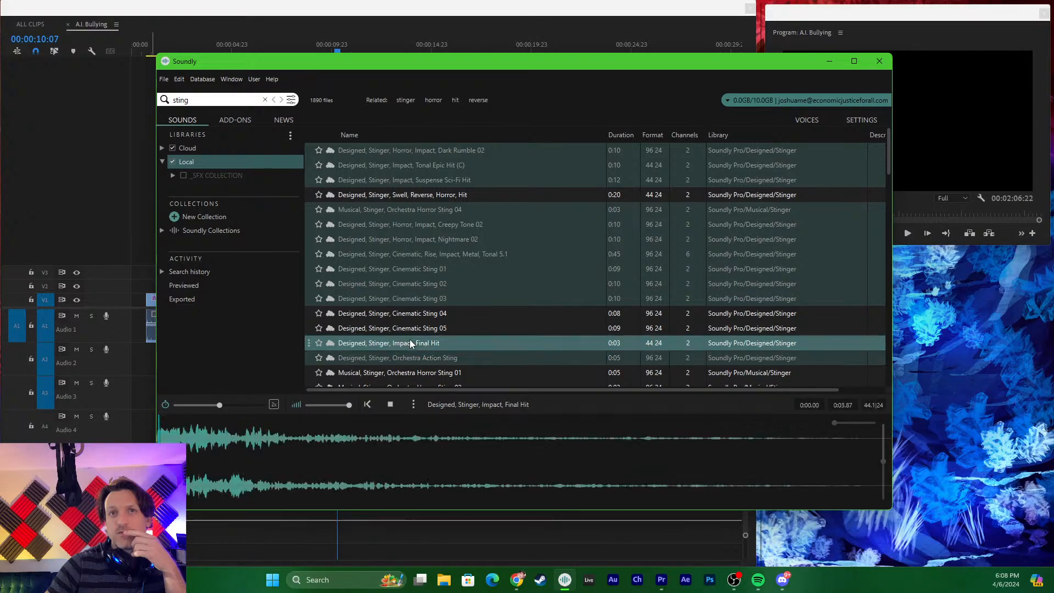
drag(859, 459, 406, 400)
- Audition "Musical, Stinger, Orchestra Horror Sting 01" and select its opening 1.34 seconds
scroll(433, 318, down, 3)
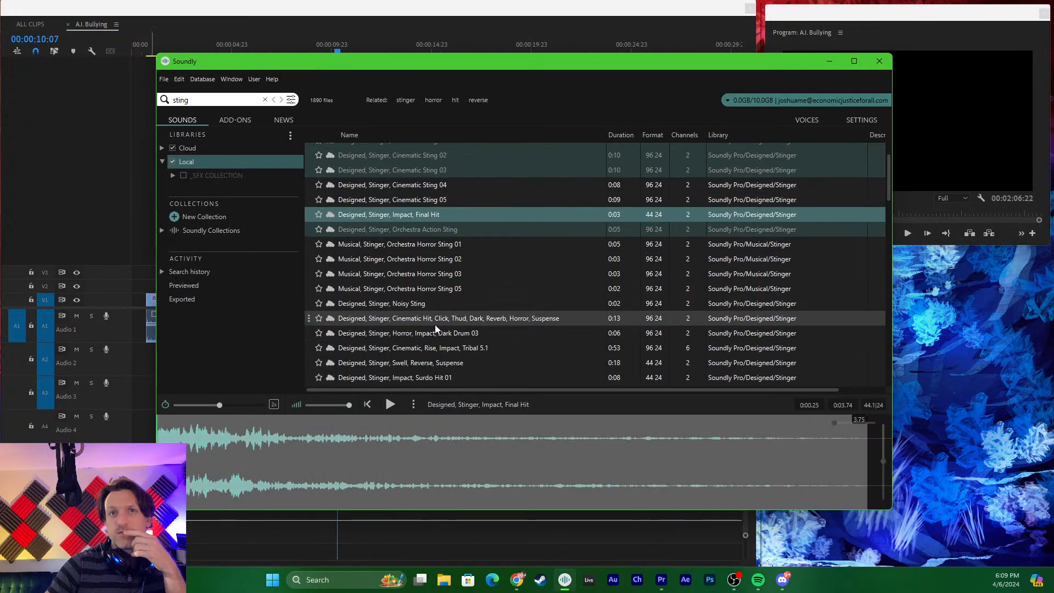
click(413, 248)
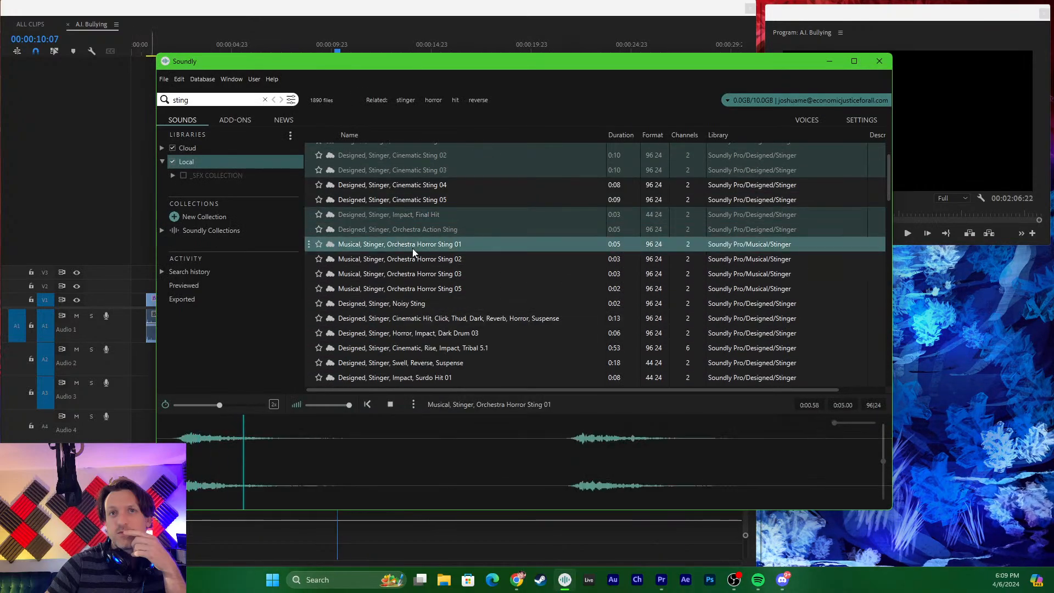
key(space)
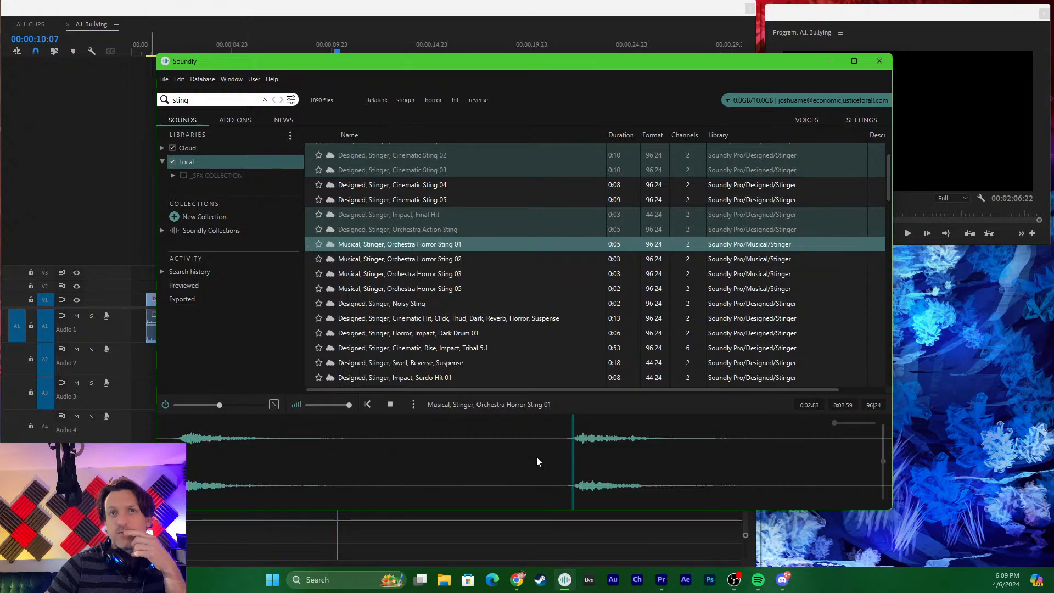
click(353, 450)
drag(352, 455, 38, 431)
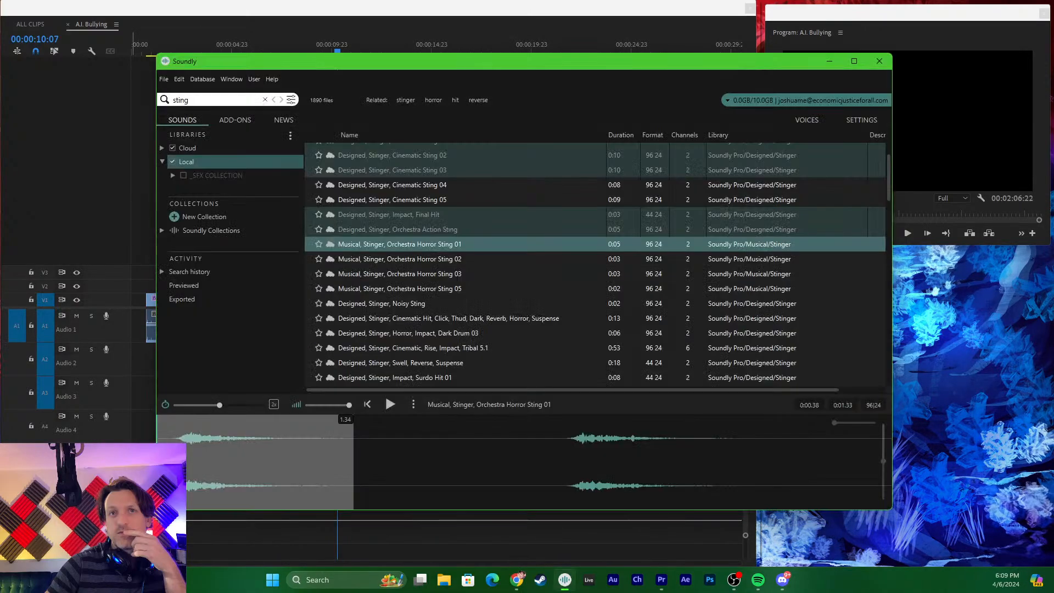
- Audition Noisy Sting, Orchestra Horror Sting 03 and Cinematic, Rise, Impact, Tribal 5.1, and minimize Soundly to return to Premiere Pro
click(394, 304)
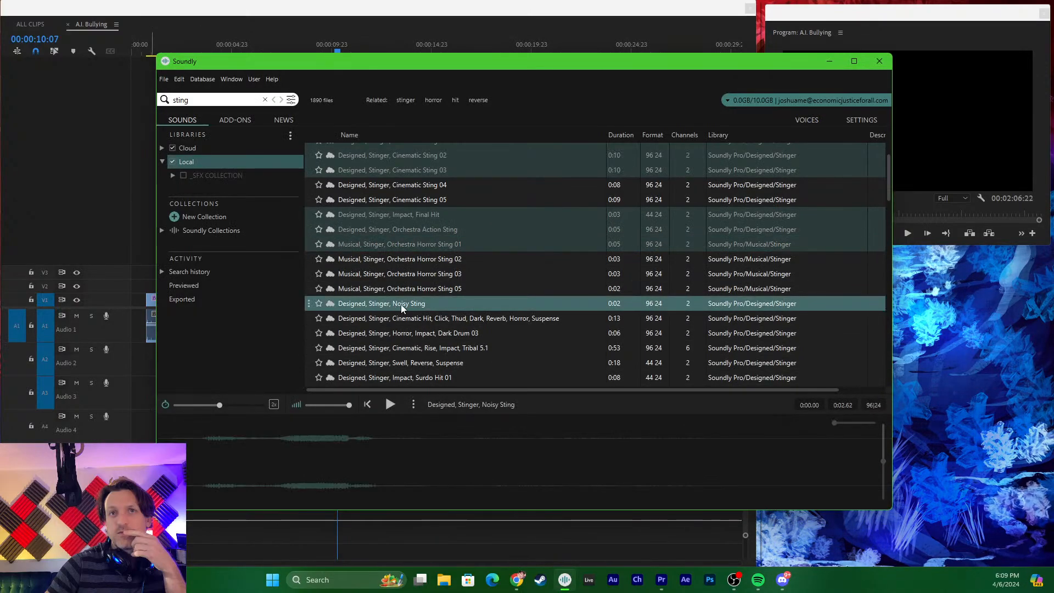
click(387, 274)
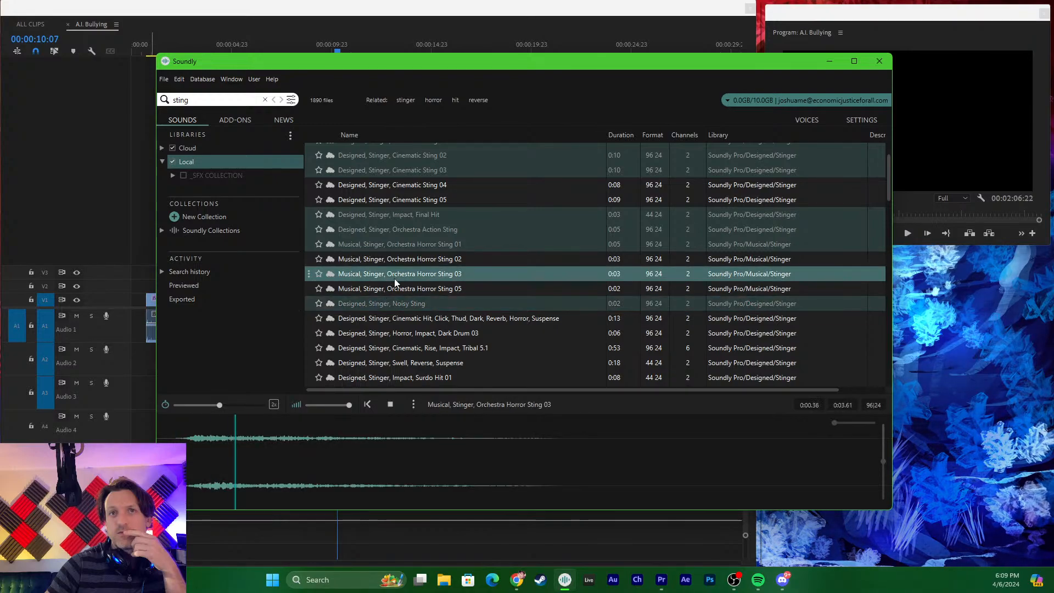
click(413, 349)
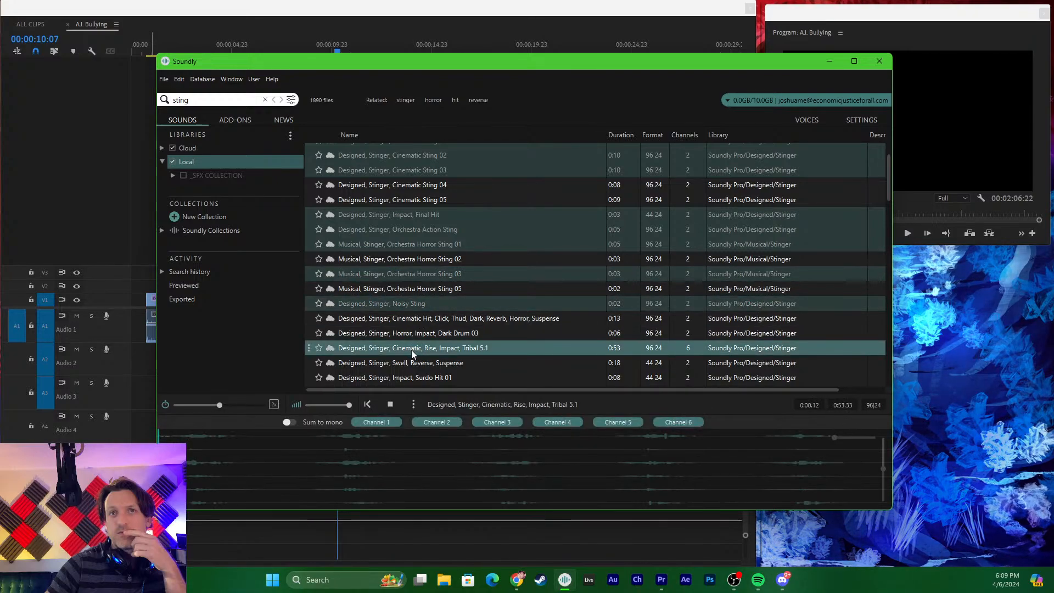
drag(411, 350, 883, 41)
click(836, 63)
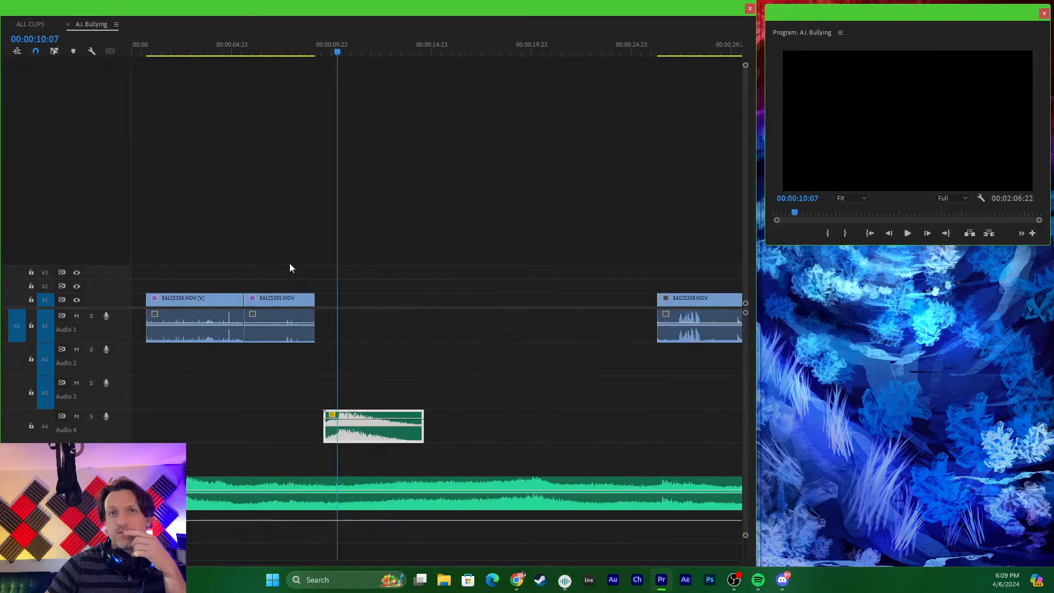
- Play the sequence from E41C5385.MOV into the stinger, and shift the stinger clip on A4 about five seconds later
click(271, 50)
drag(270, 48, 239, 57)
key(space)
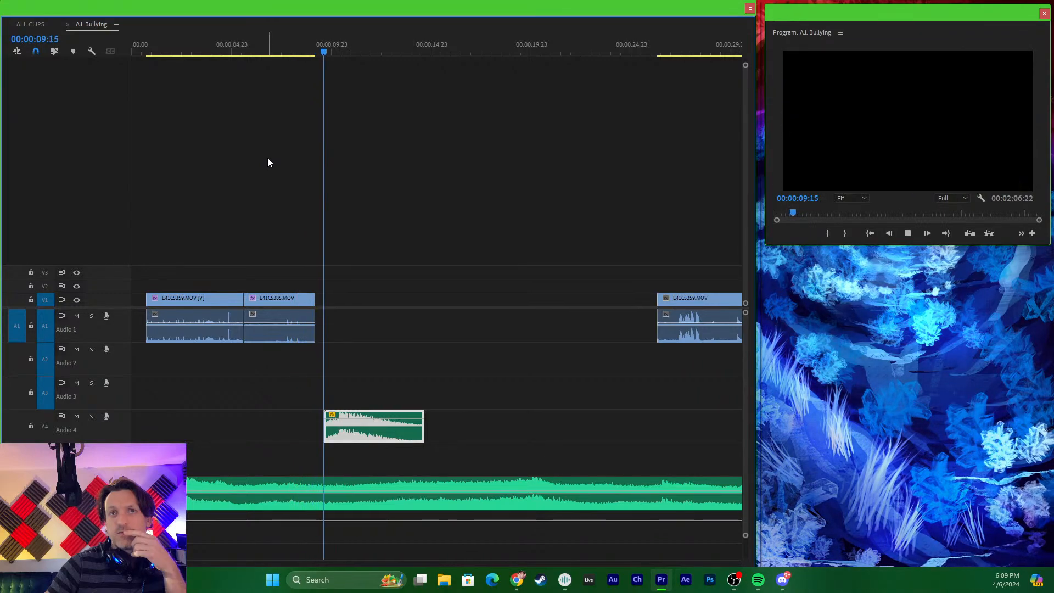
key(space)
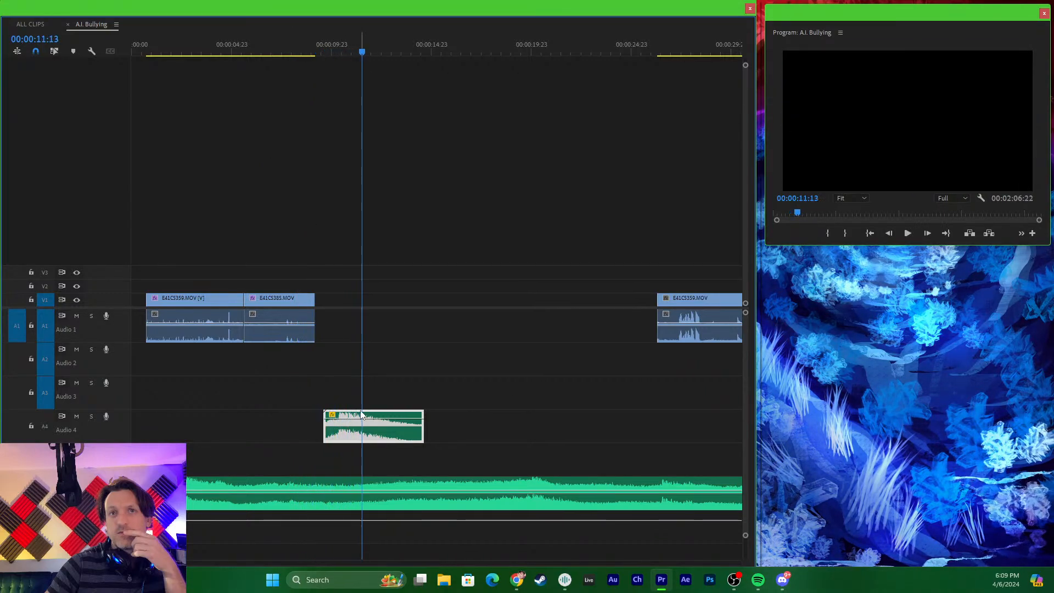
drag(366, 414, 455, 410)
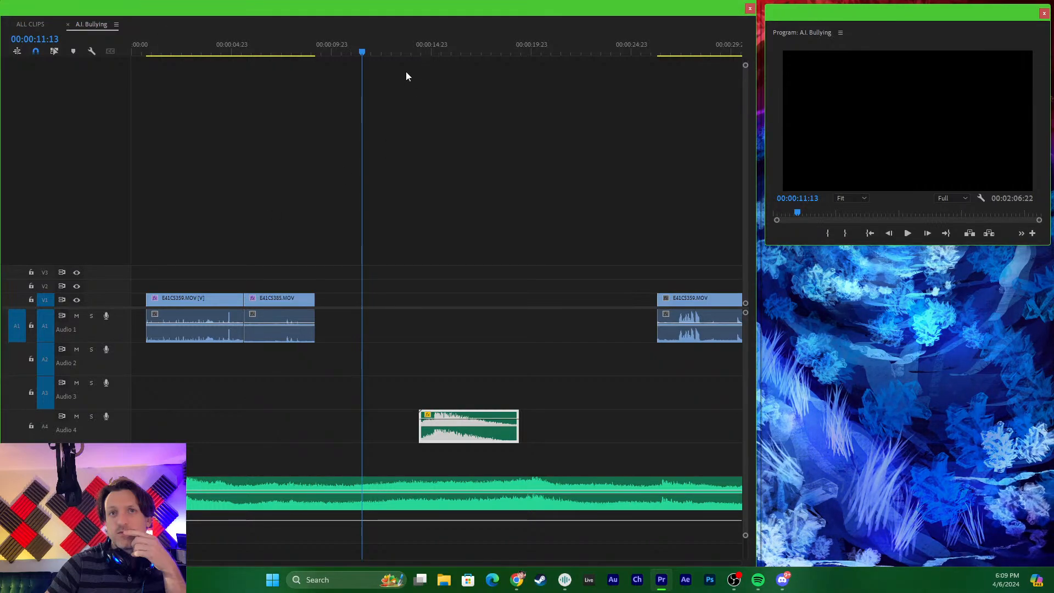
drag(314, 37, 293, 88)
- In the ALL CLIPS sequence, find the E41C5365.MOV laptop shot around 00:37:01:01 and copy that clip
click(27, 24)
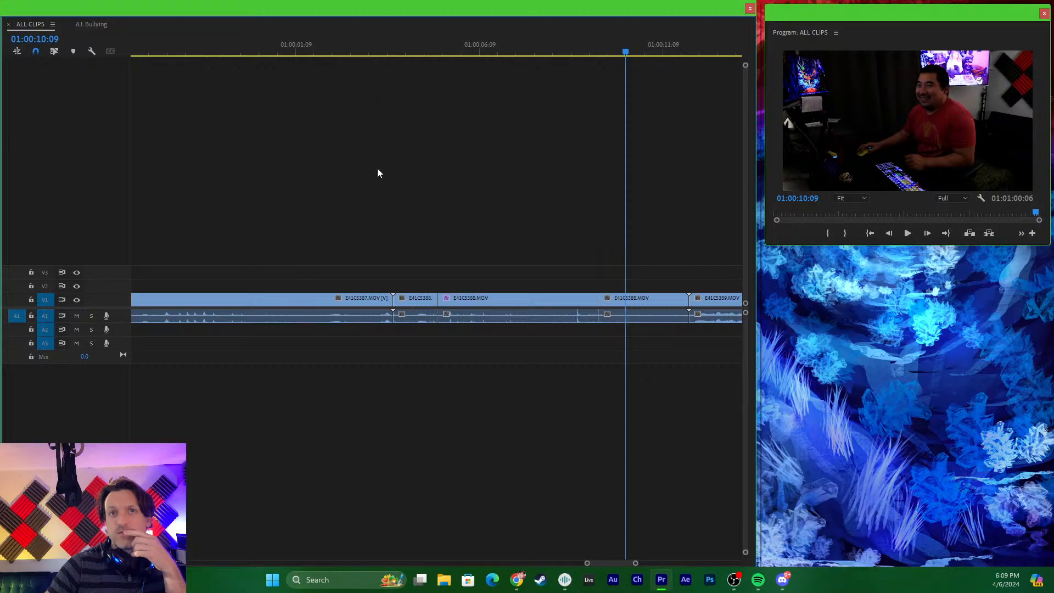
key(minus)
key(minus)
key(minus)
key(minus)
key(minus)
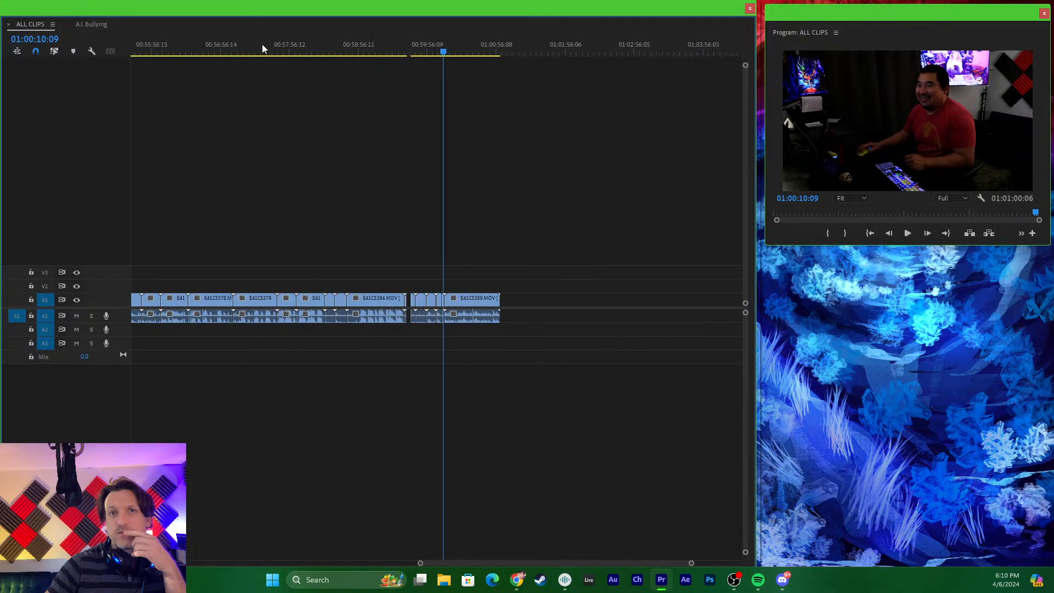
drag(262, 45, 479, 187)
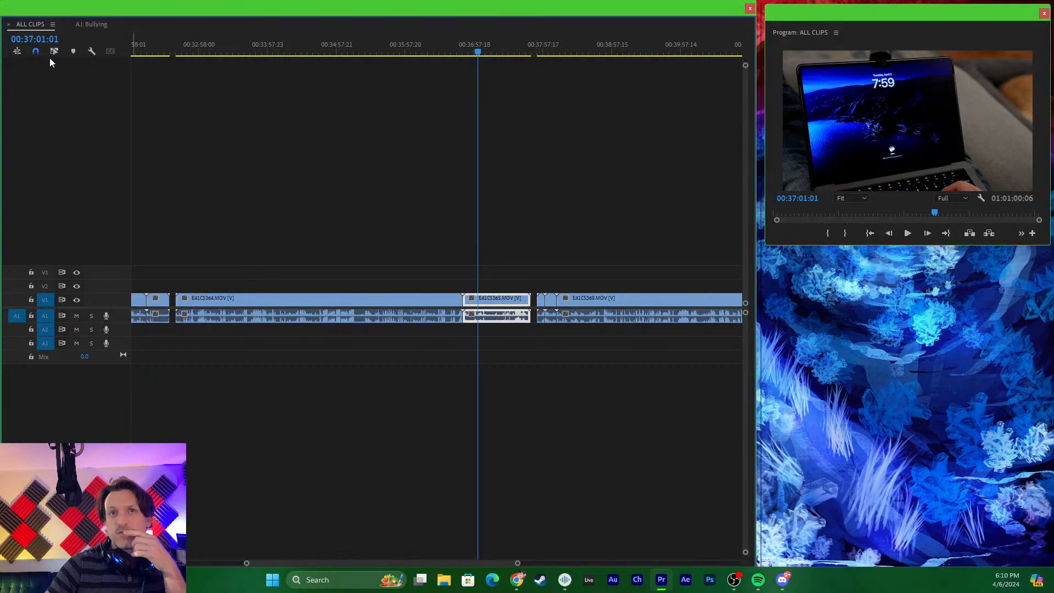
- Try pasting E41C5365.MOV into the A.I. Bullying sequence right at the end of E41C5385.MOV, and undo the paste
click(88, 25)
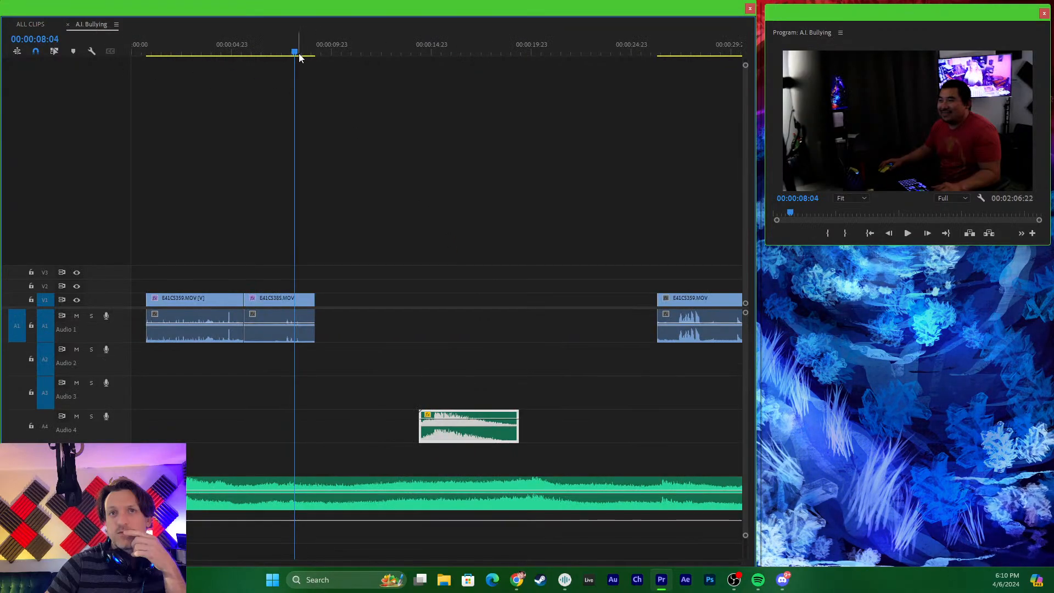
drag(296, 52, 316, 55)
key(ctrl+v)
key(minus)
key(minus)
key(minus)
key(minus)
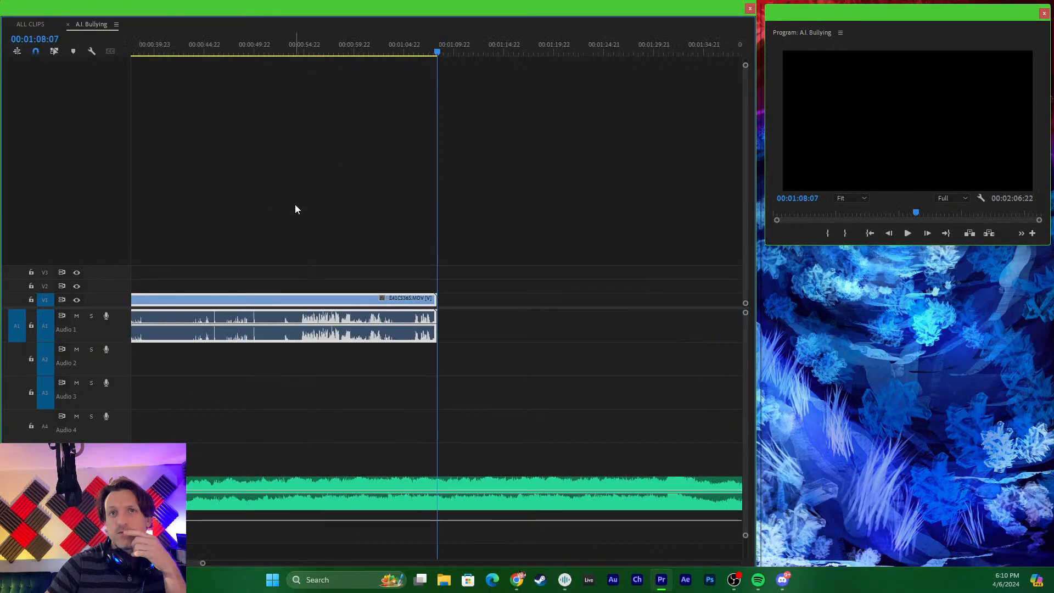
key(equal)
key(equal)
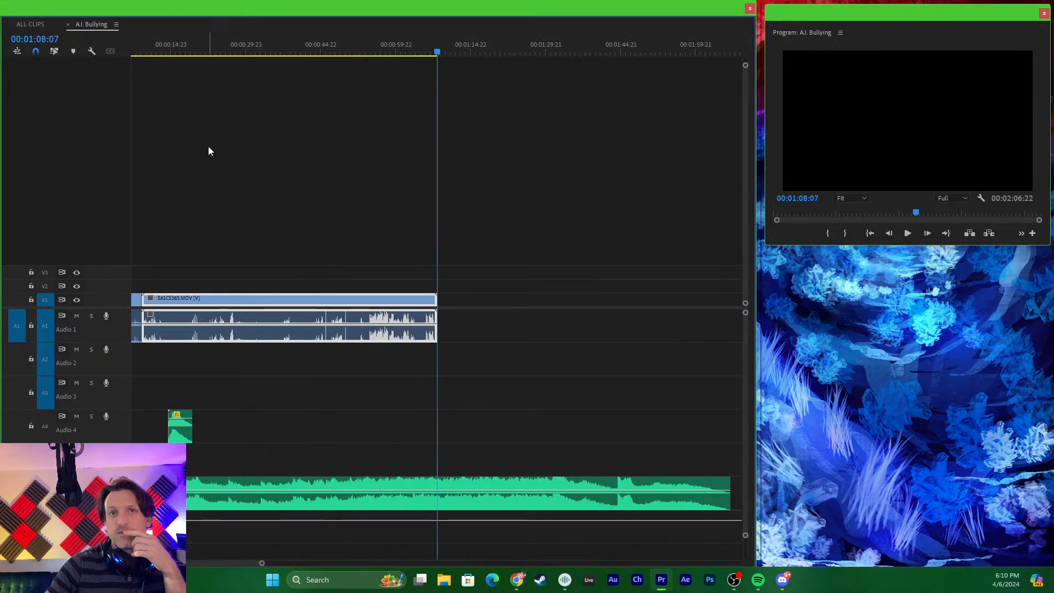
key(ctrl+z)
- Paste E41C5365.MOV at 00:00:37:16 after the last E41C5359.MOV clip, and move that E41C5359.MOV clip beyond the pasted clip, leaving a gap
drag(252, 51, 288, 58)
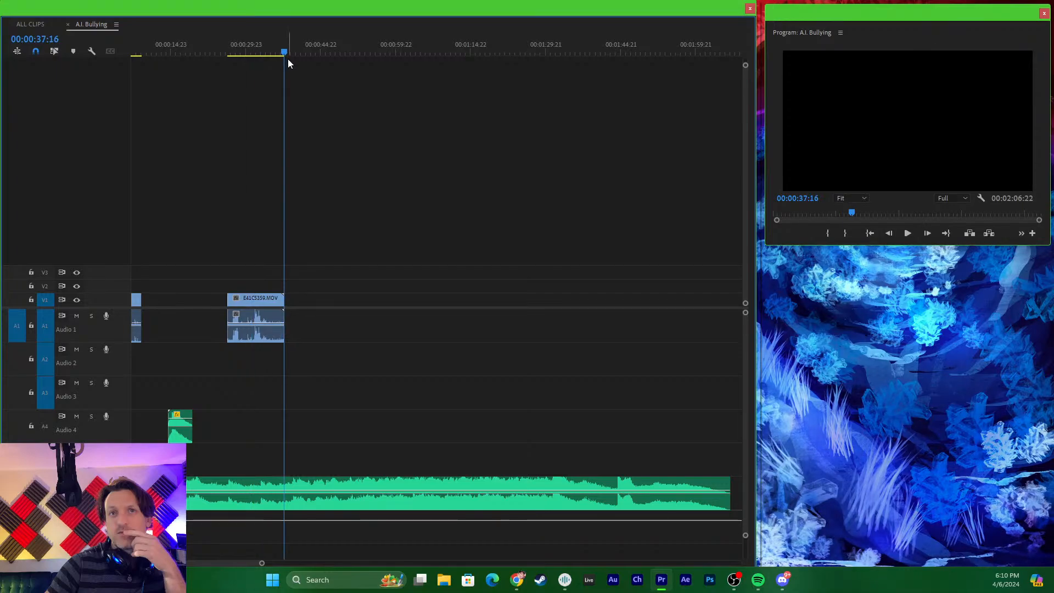
key(ctrl+v)
click(265, 314)
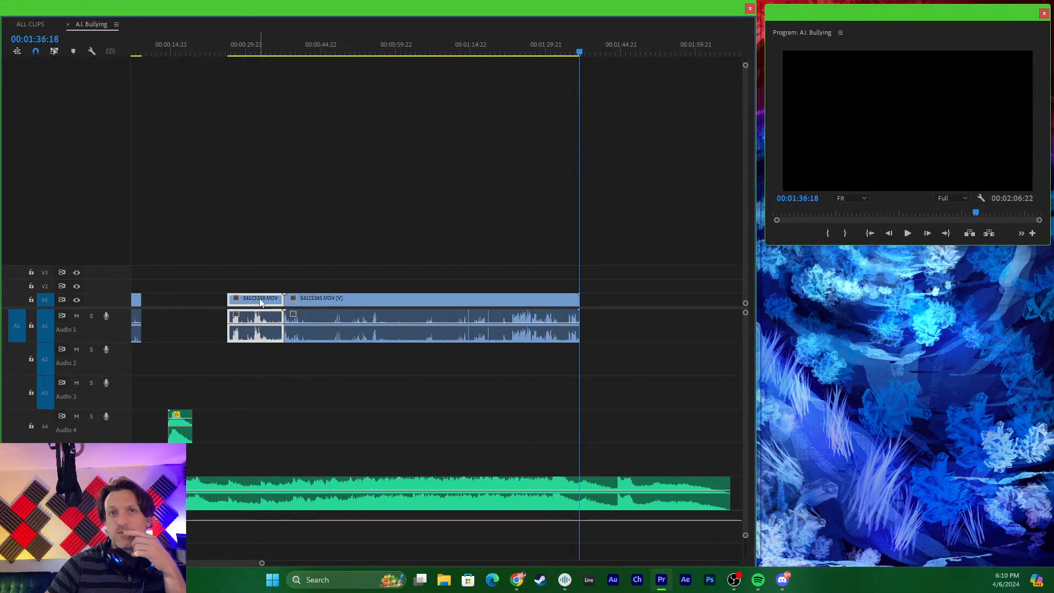
drag(260, 301, 612, 303)
click(336, 317)
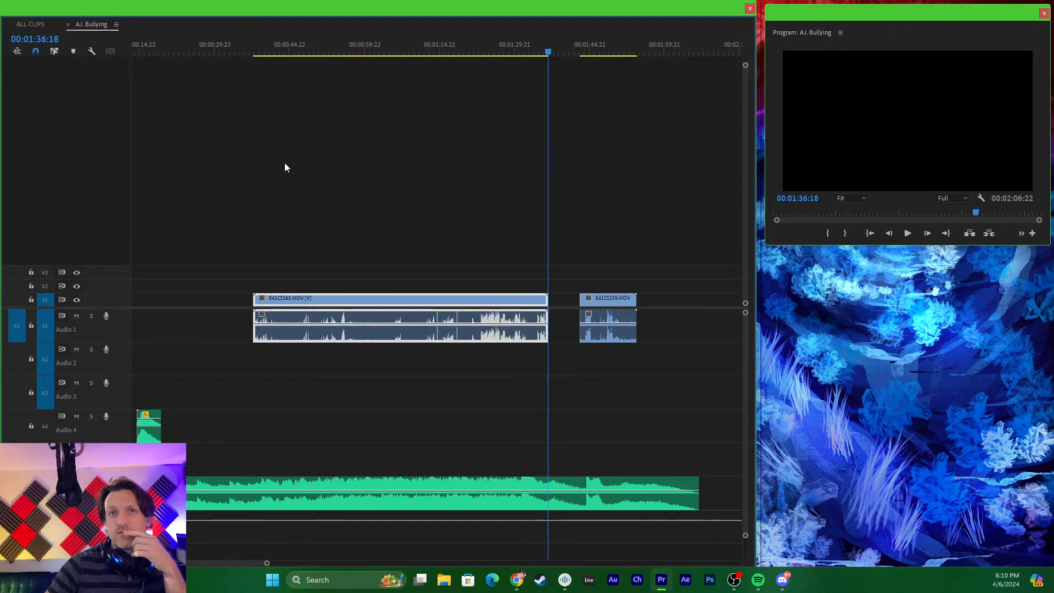
- Move the E41C5365.MOV clip back along the timeline so it starts directly after E41C5385.MOV
drag(195, 51, 229, 132)
drag(337, 301, 195, 308)
drag(194, 53, 185, 104)
key(=)
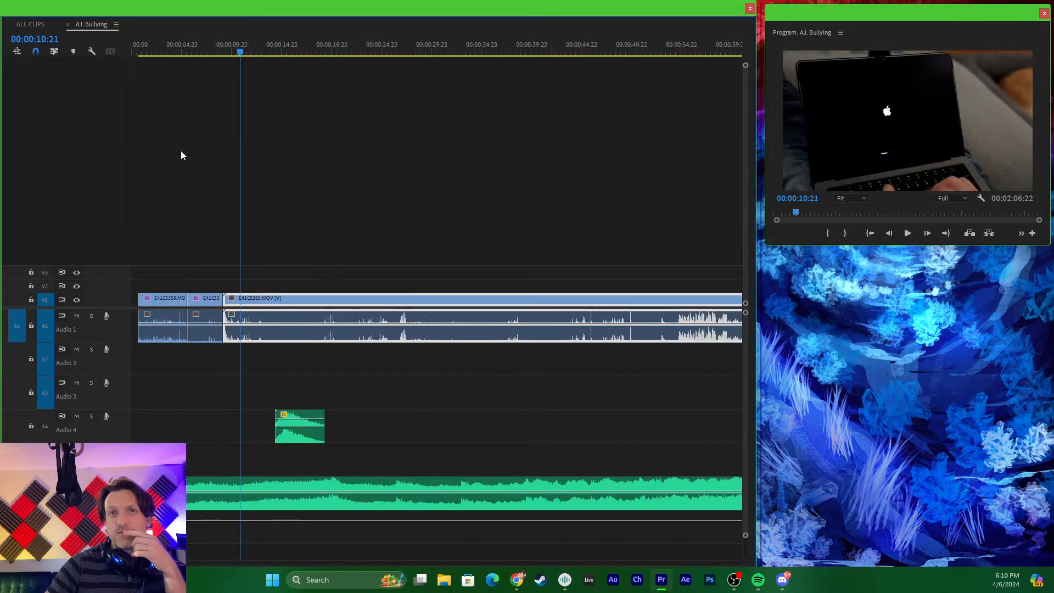
- Play the opening of E41C5365.MOV, then cut its video and audio at 00:00:10:17 and delete the part before the cut
key(=)
click(332, 47)
key(space)
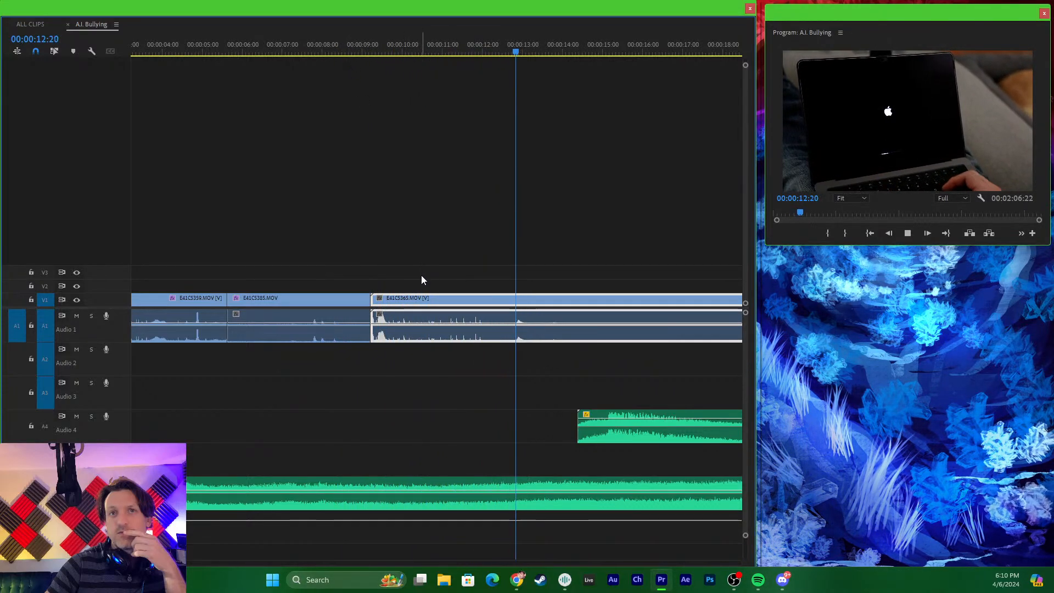
key(space)
key(minus)
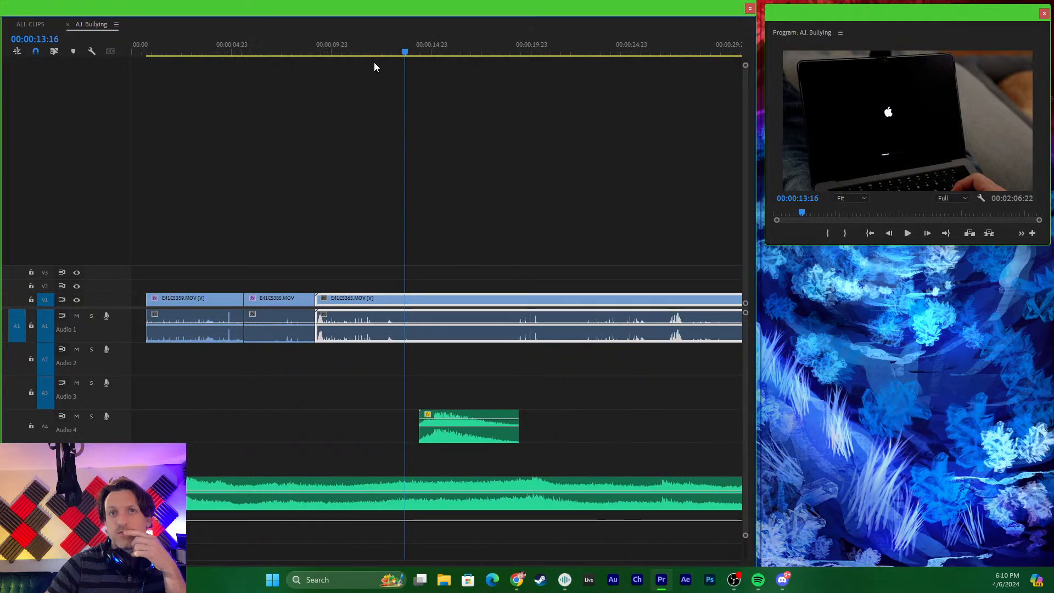
drag(387, 54, 346, 44)
key(space)
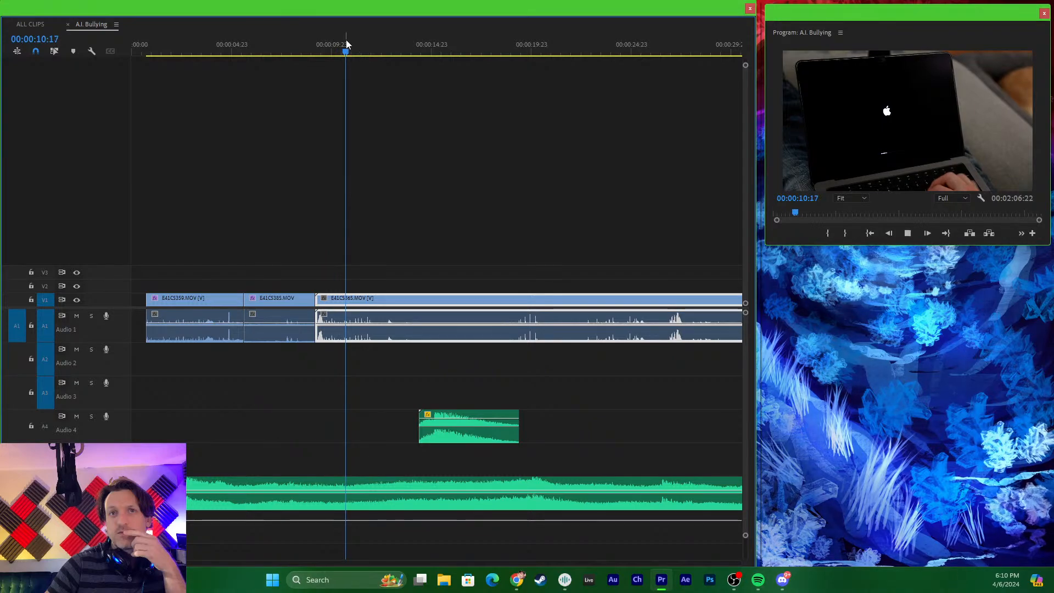
key(space)
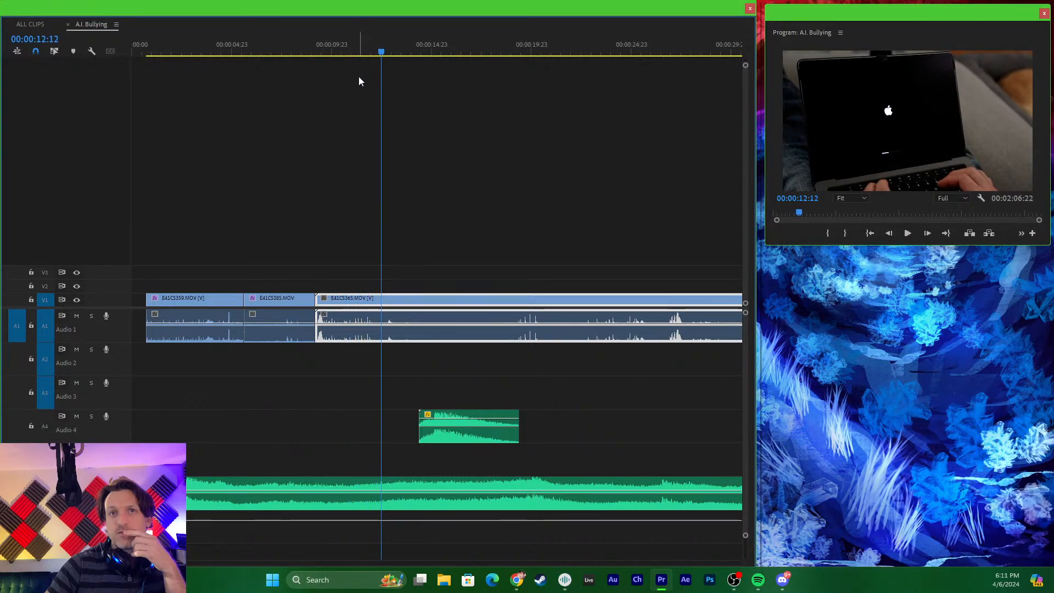
drag(373, 63, 338, 82)
click(346, 301)
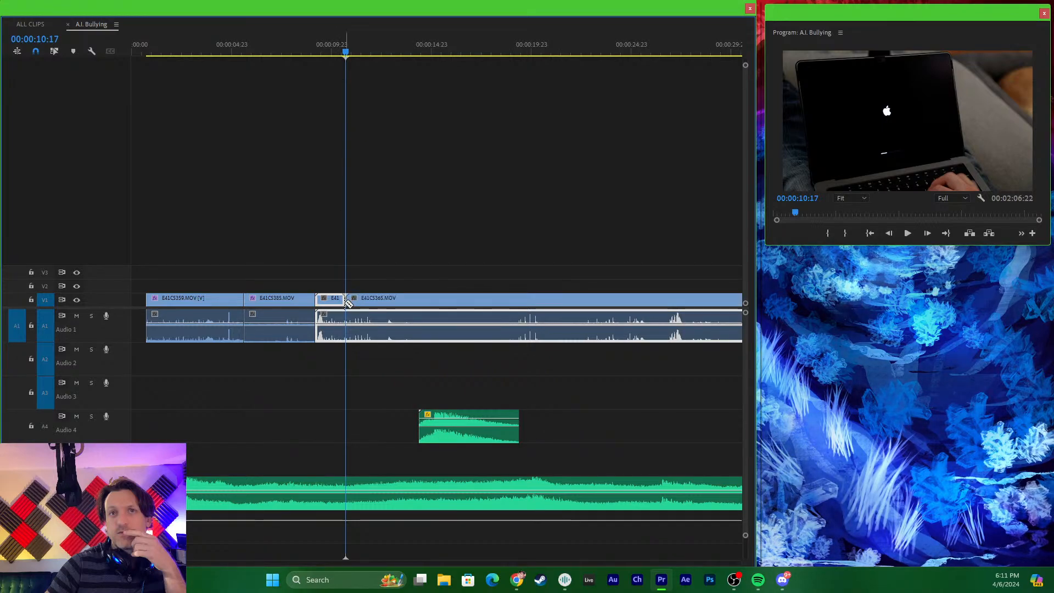
click(345, 320)
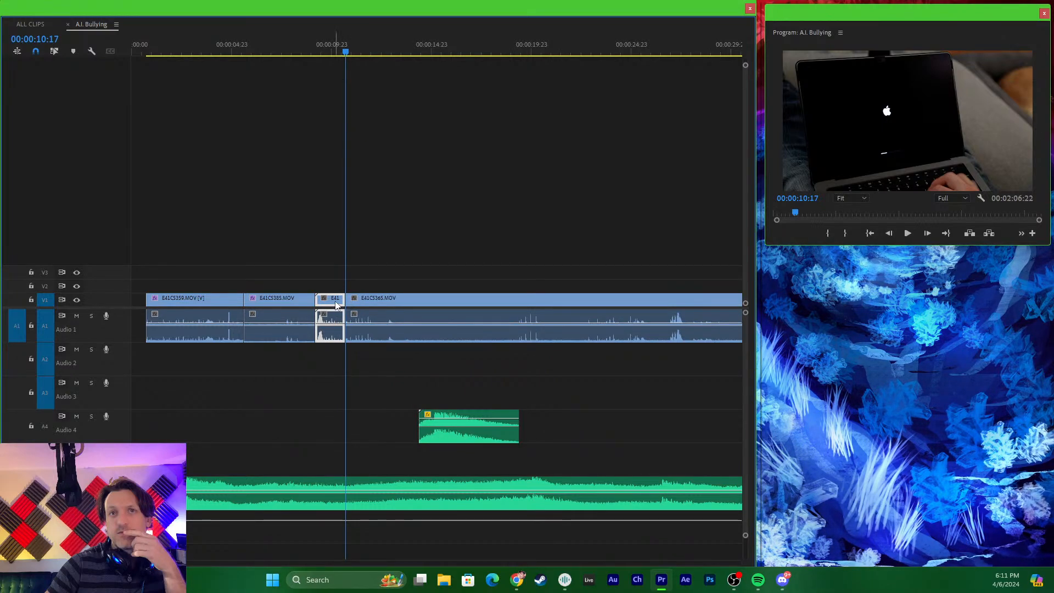
key(Delete)
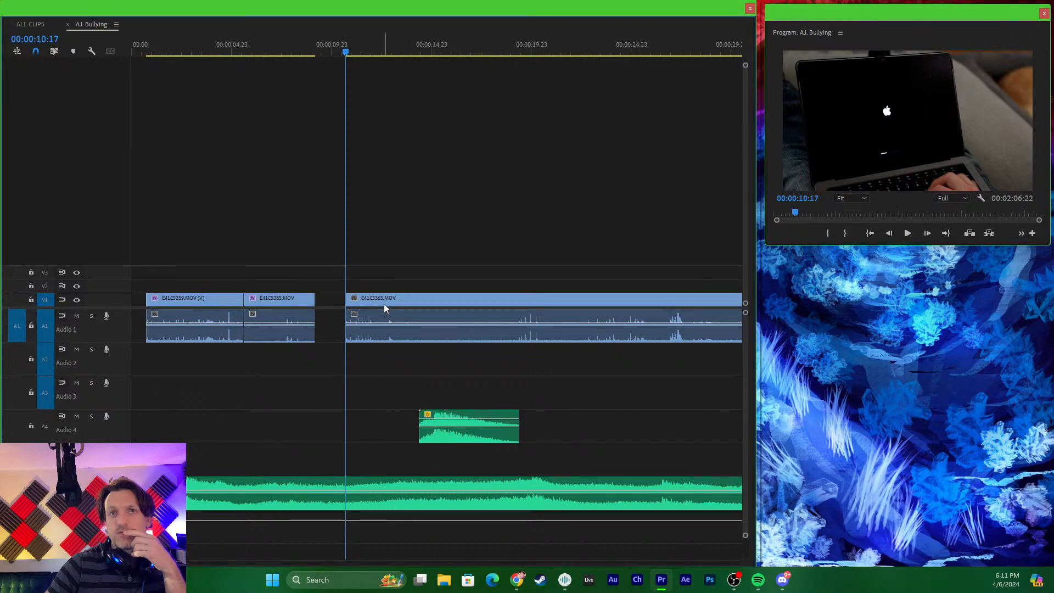
- Move E41C5365.MOV back against the end of E41C5385.MOV, and trim its end to about midway through the stinger clip on A4
drag(383, 304, 316, 305)
drag(332, 45, 322, 52)
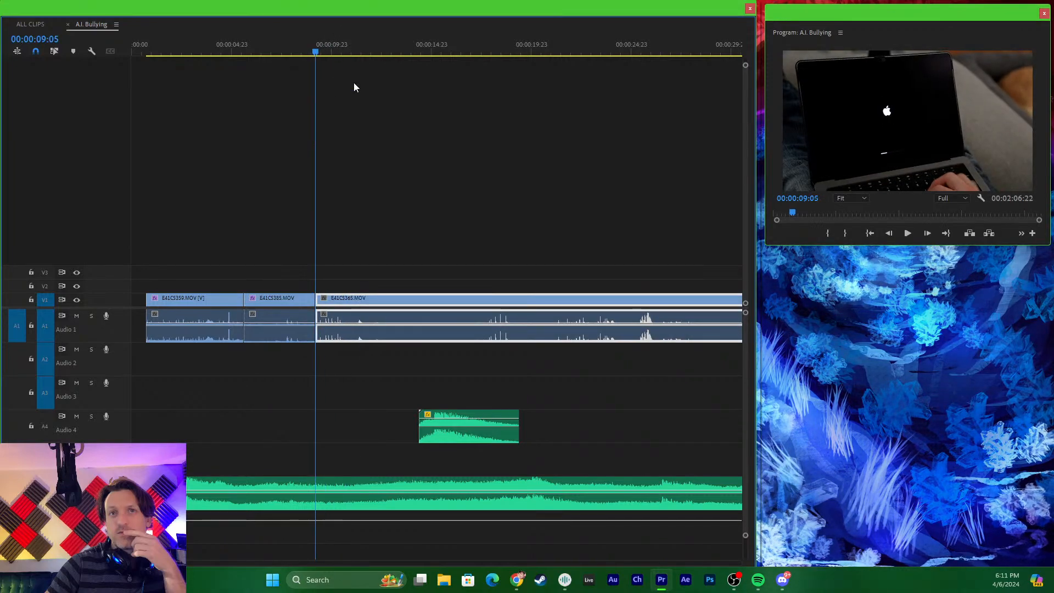
key(equal)
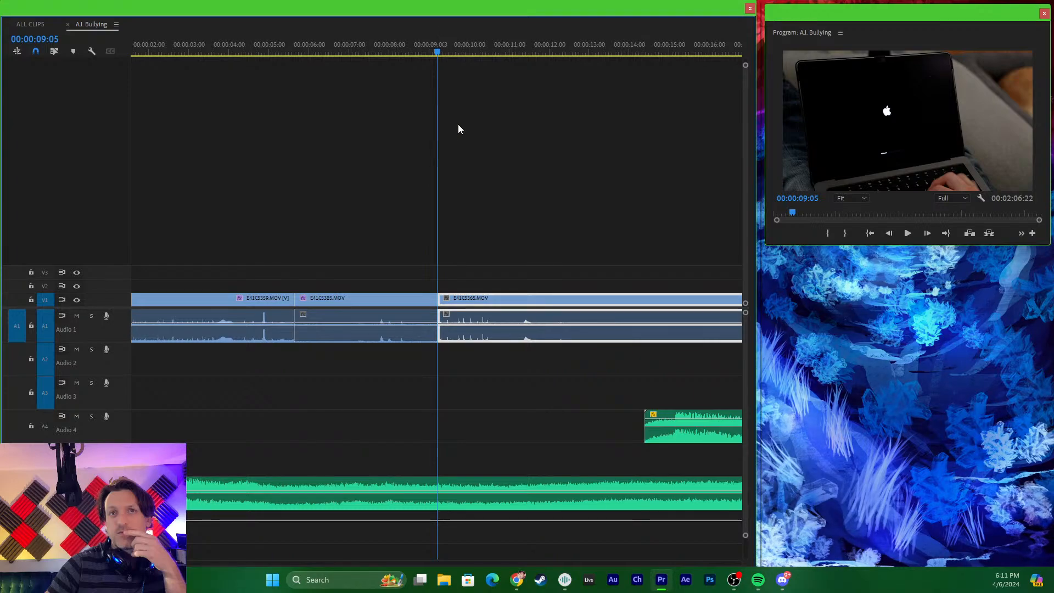
key(backslash)
drag(462, 295, 217, 298)
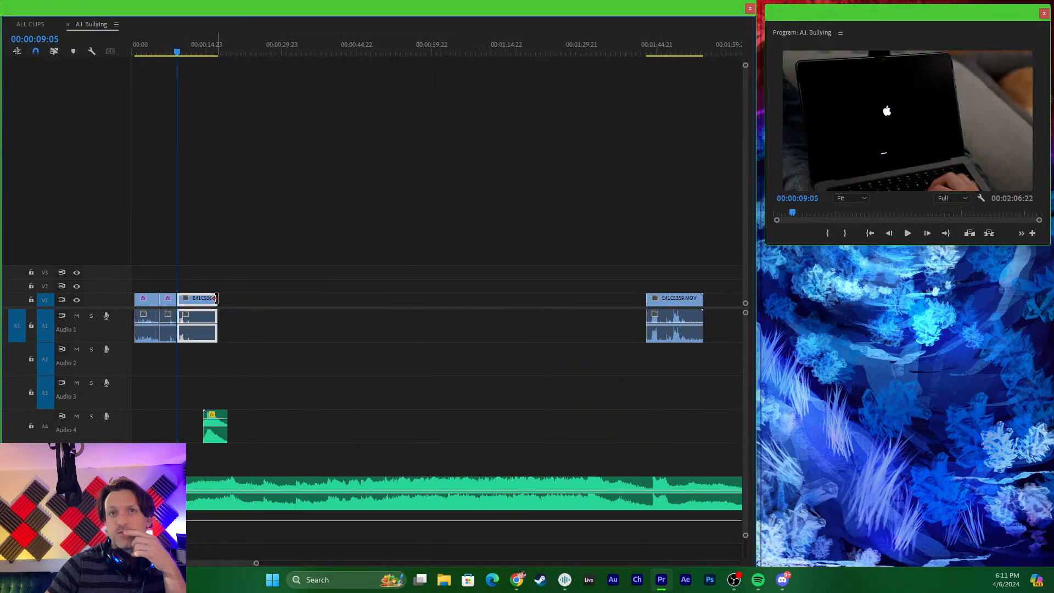
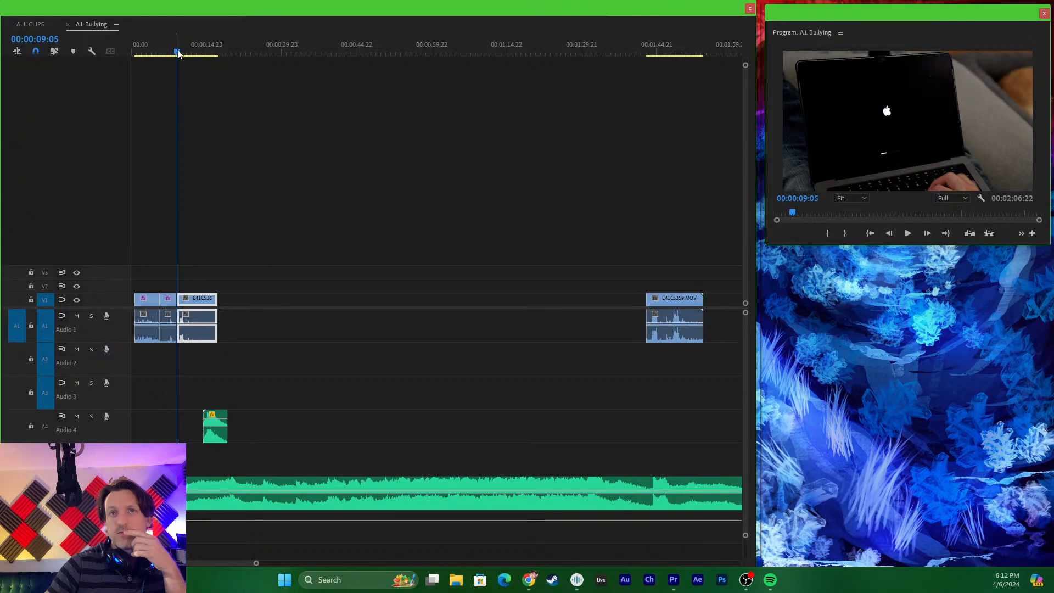
- Look through the ALL CLIPS sequence for a facing-camera take, checking E41C5369.MOV and playing the opening of E41C5373.MOV
drag(176, 51, 183, 94)
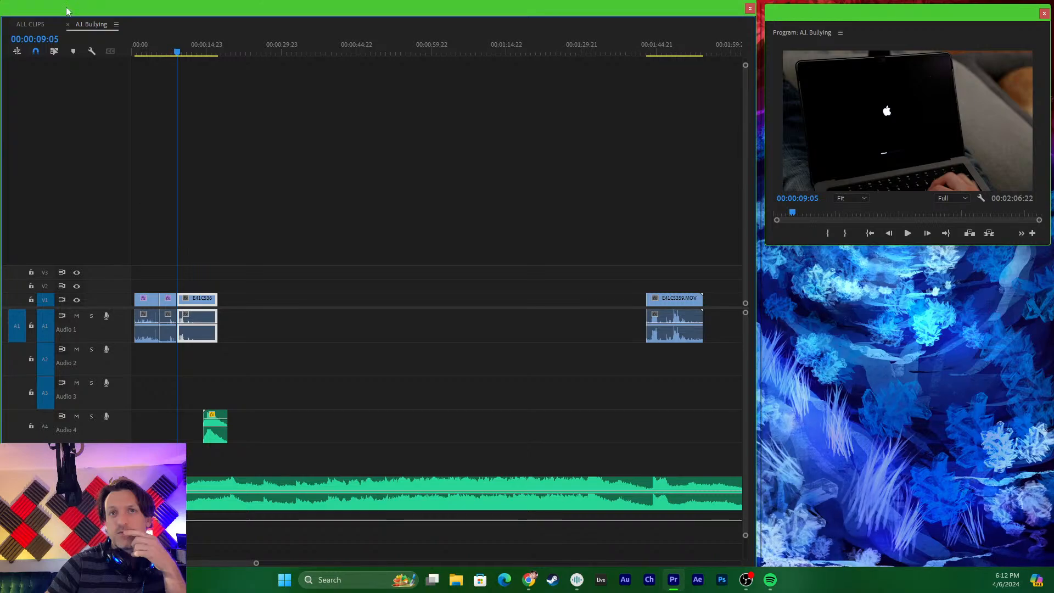
click(30, 24)
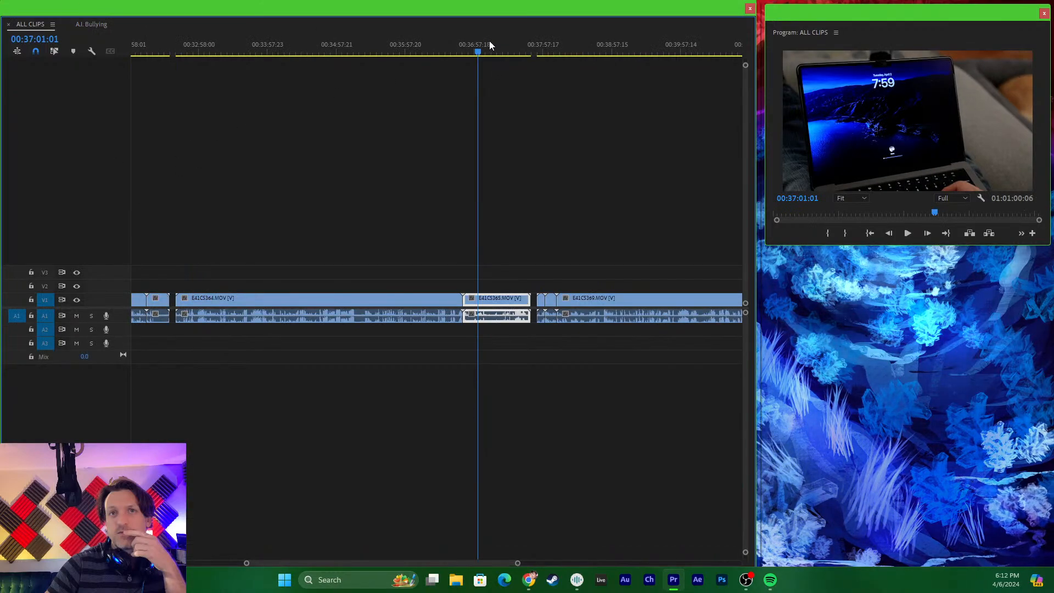
drag(489, 41, 594, 60)
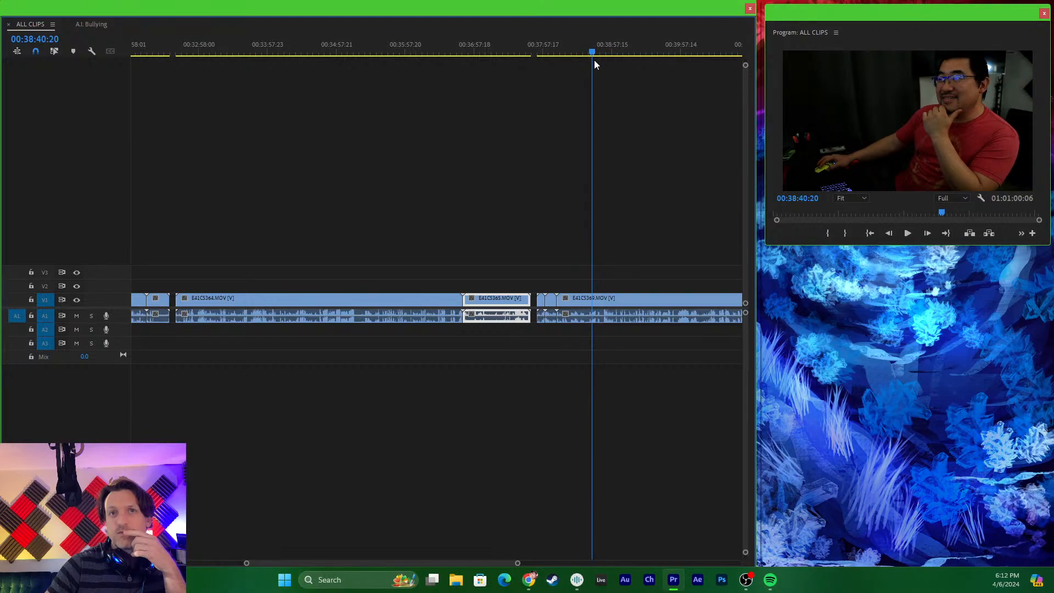
key(ctrl+grave)
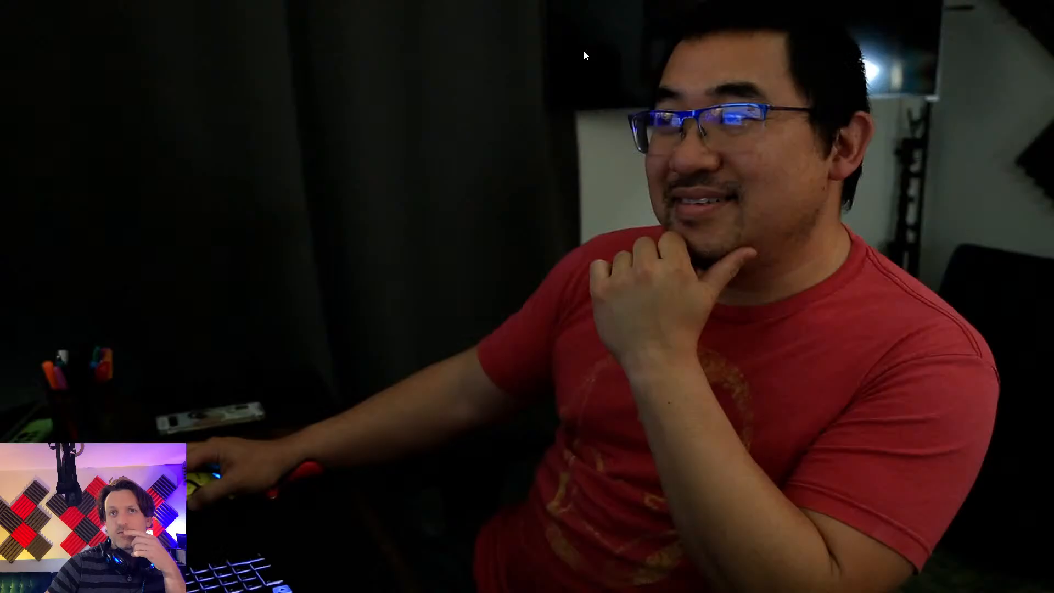
key(ctrl+grave)
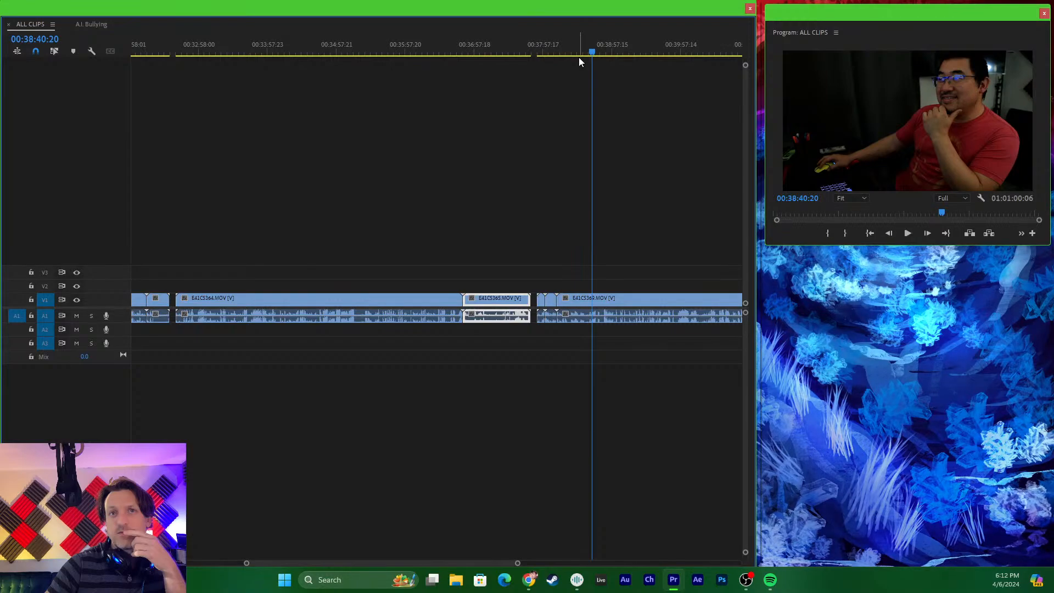
drag(581, 57, 153, 101)
key(space)
scroll(295, 220, up, 5)
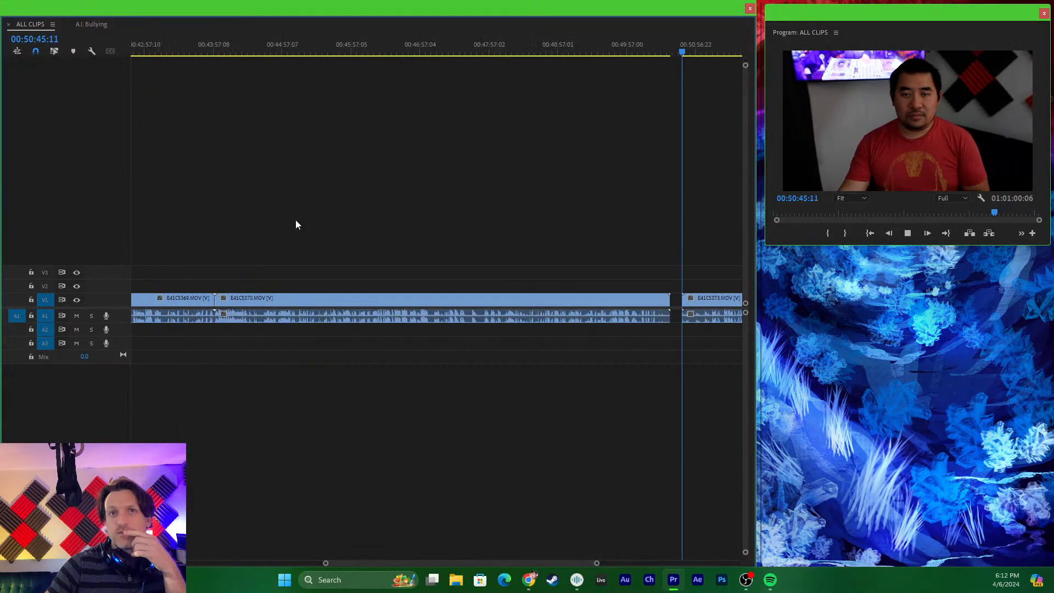
key(=)
key(=)
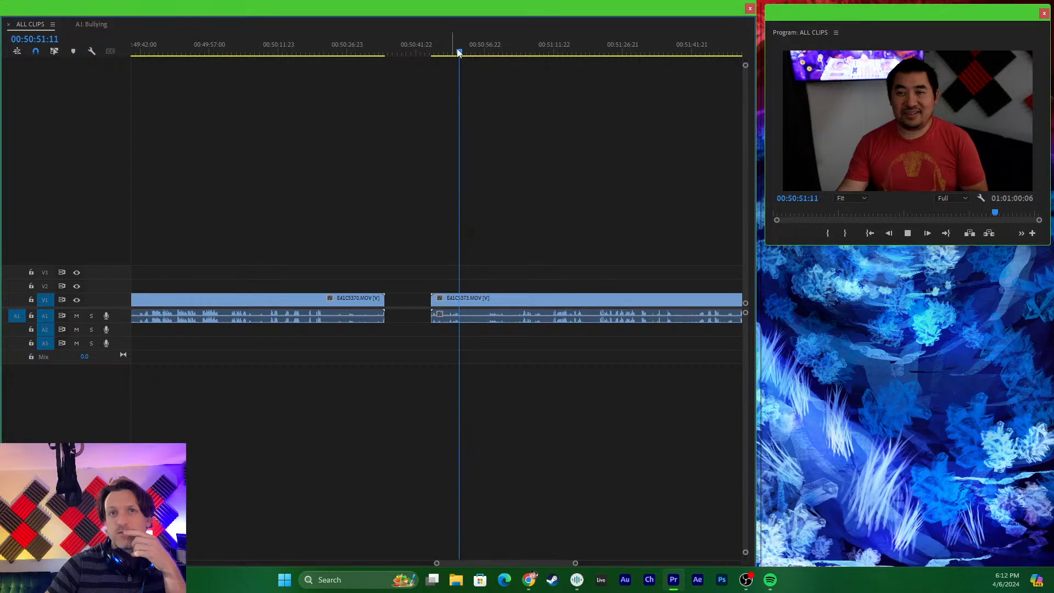
drag(479, 53, 520, 80)
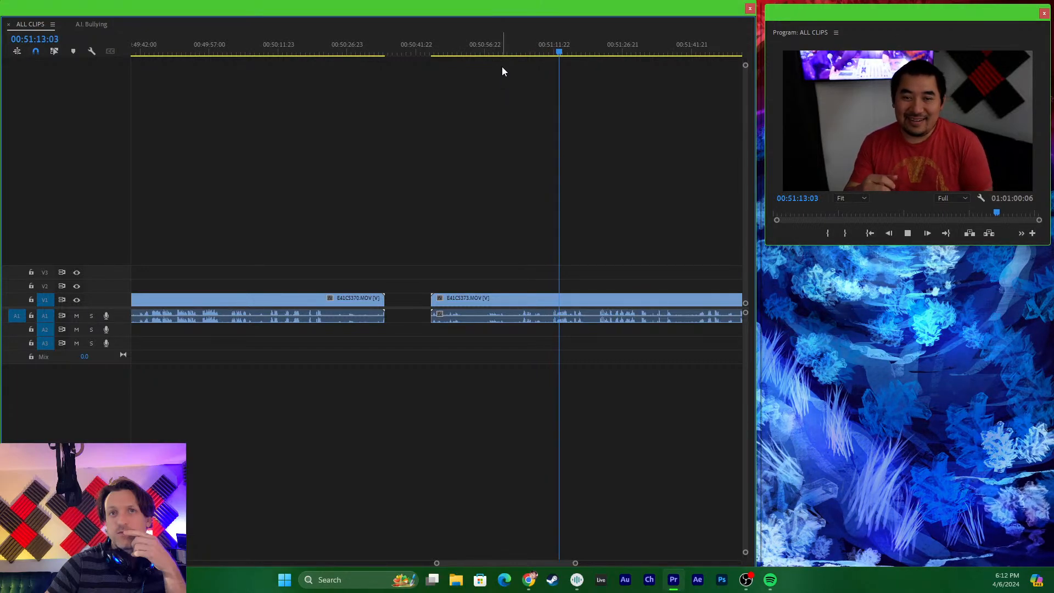
- Review E41C5373.MOV just before the spoken line and cut its video at 00:51:08:21
key(space)
key(equal)
drag(442, 49, 331, 54)
key(space)
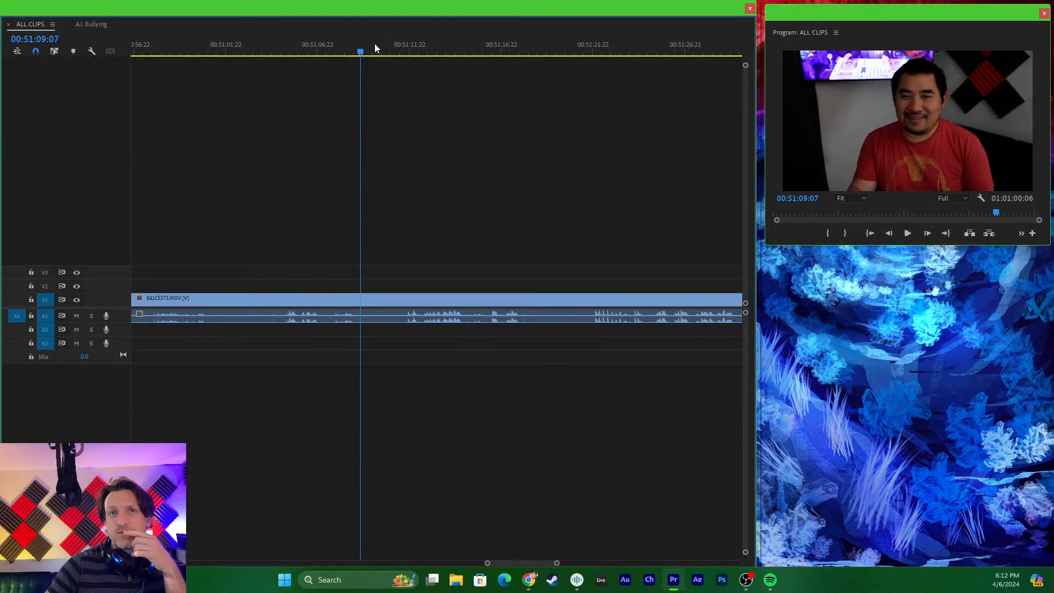
drag(360, 51, 352, 143)
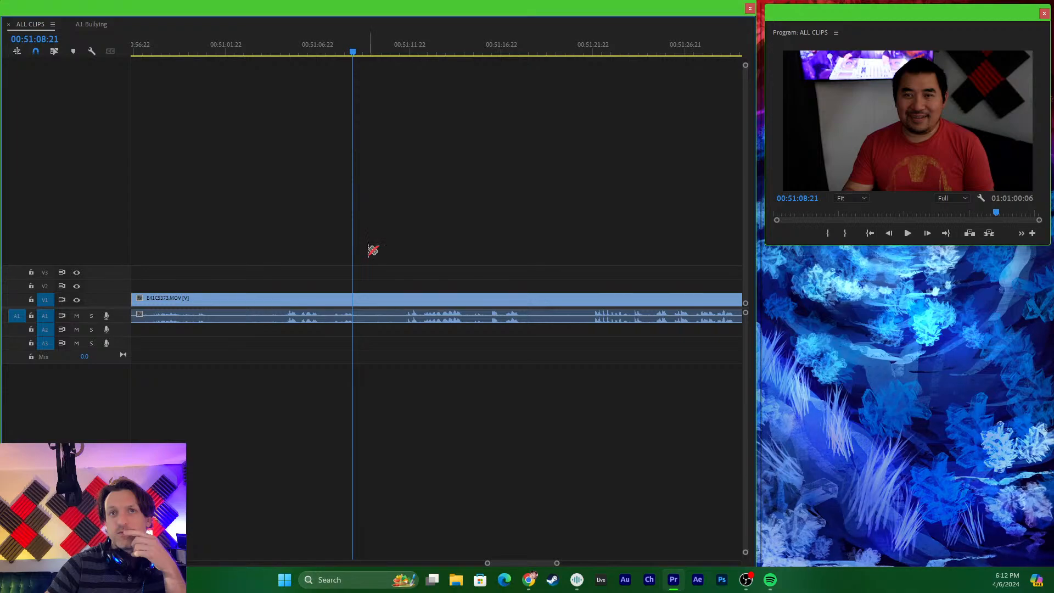
click(352, 301)
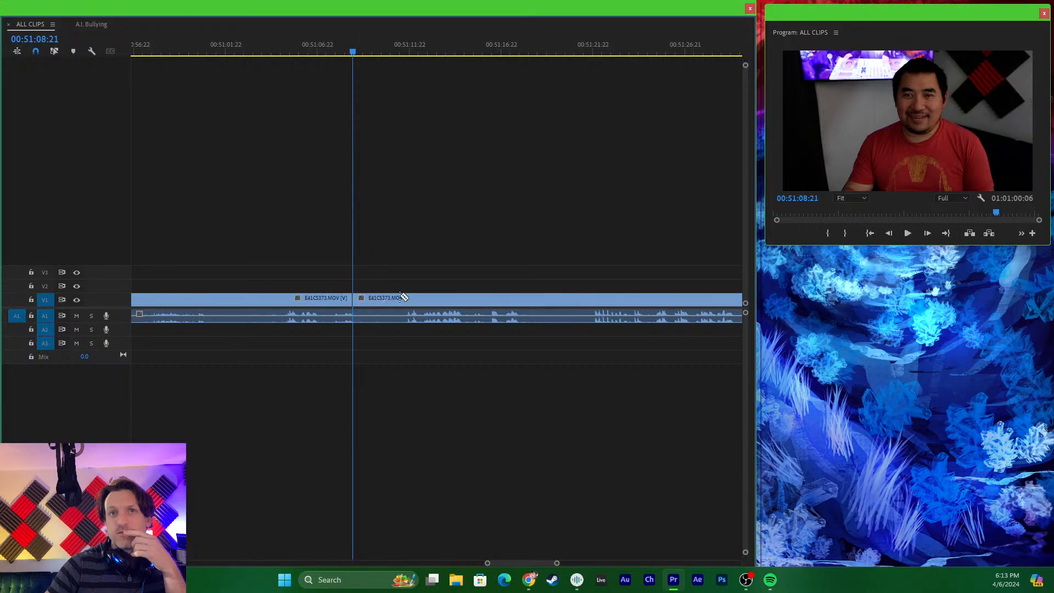
- Play on through the line, split E41C5373.MOV's video and audio at 00:51:15:03, and split its audio at the earlier video cut too
click(409, 51)
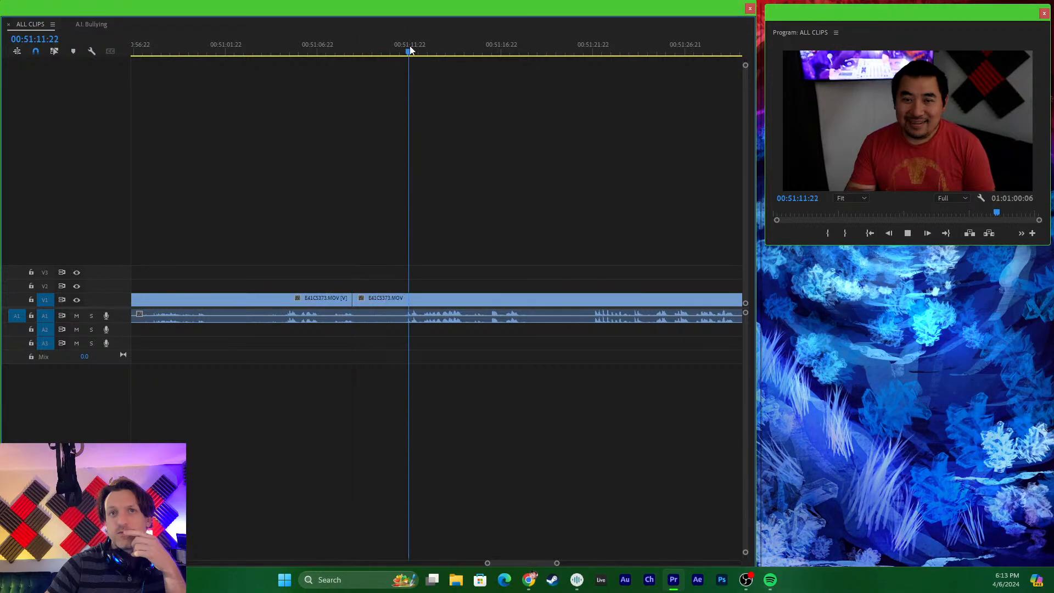
key(space)
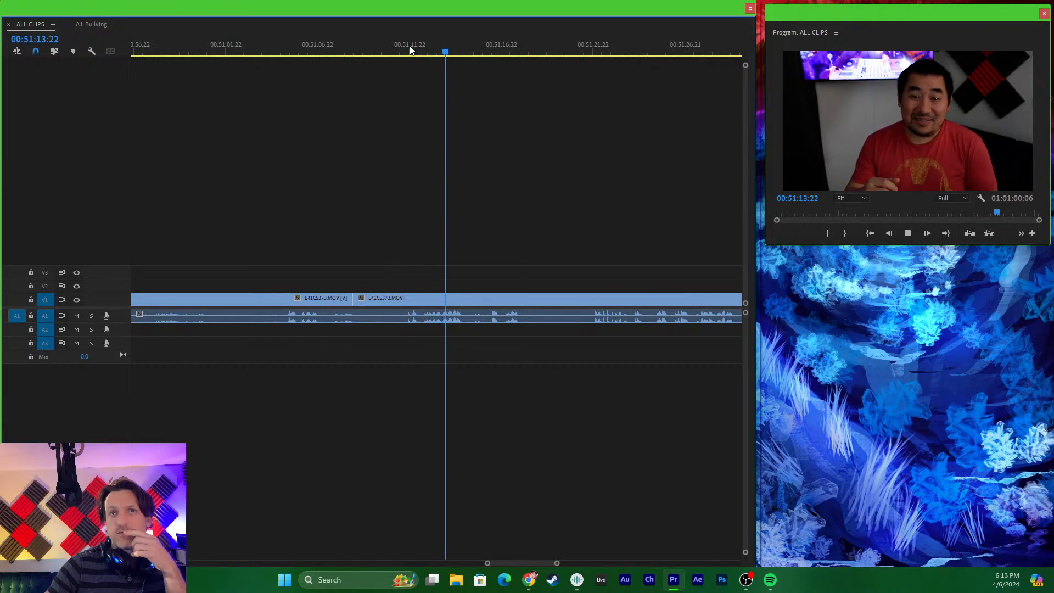
key(space)
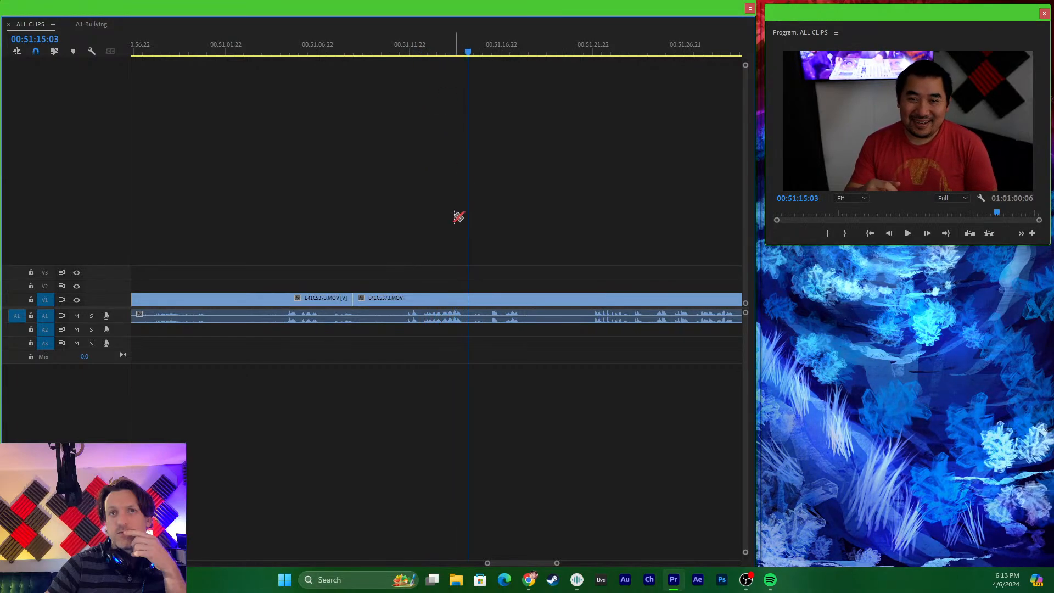
click(470, 311)
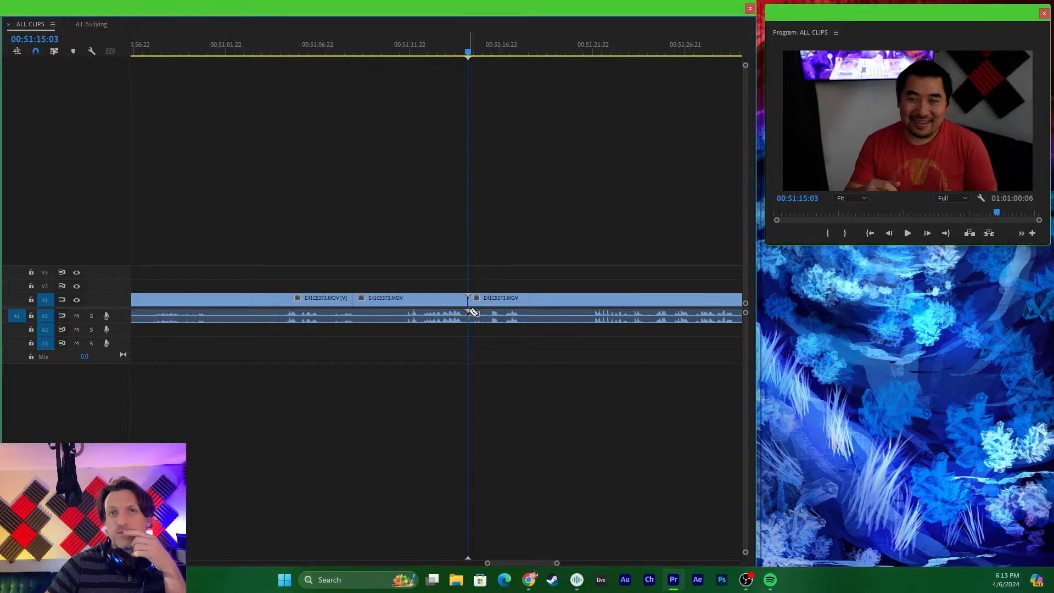
click(354, 314)
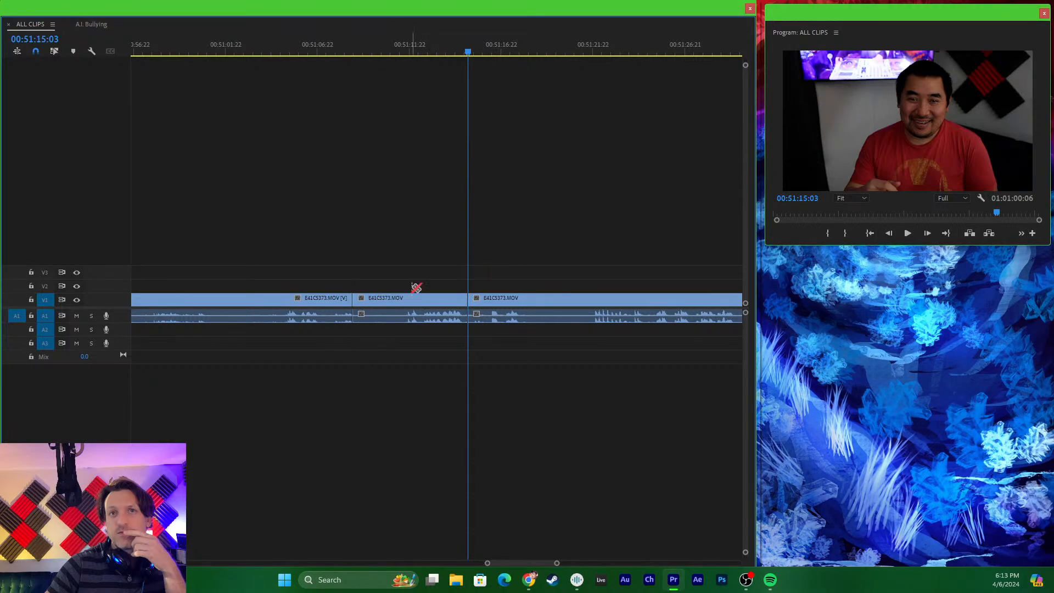
- Cut the isolated E41C5373.MOV segment, paste it into A.I. Bullying at 00:00:25:14, and move it against the end of E41C5365.MOV
click(422, 299)
right_click(420, 297)
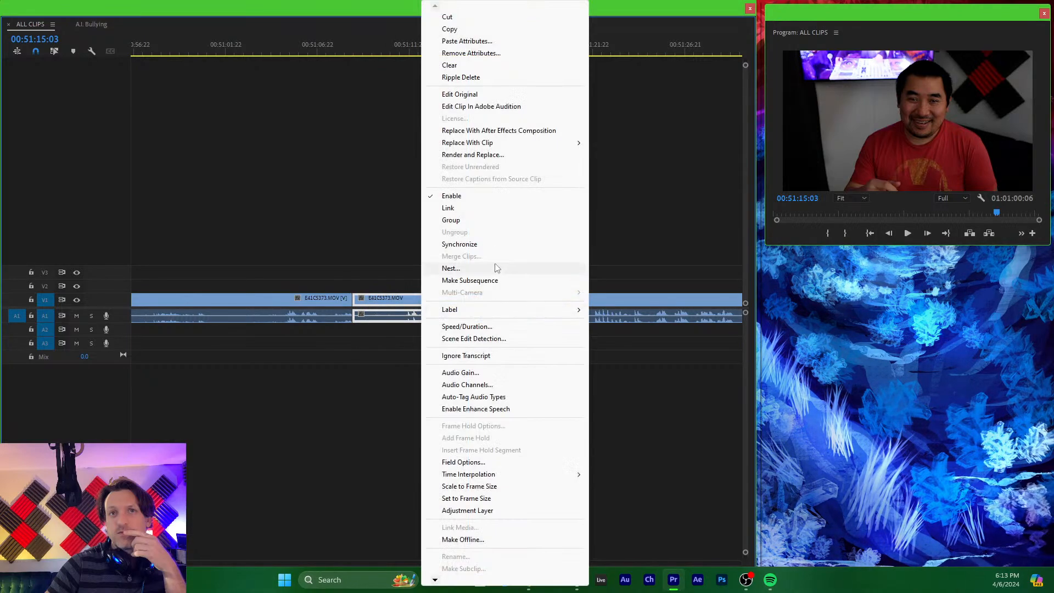
click(465, 18)
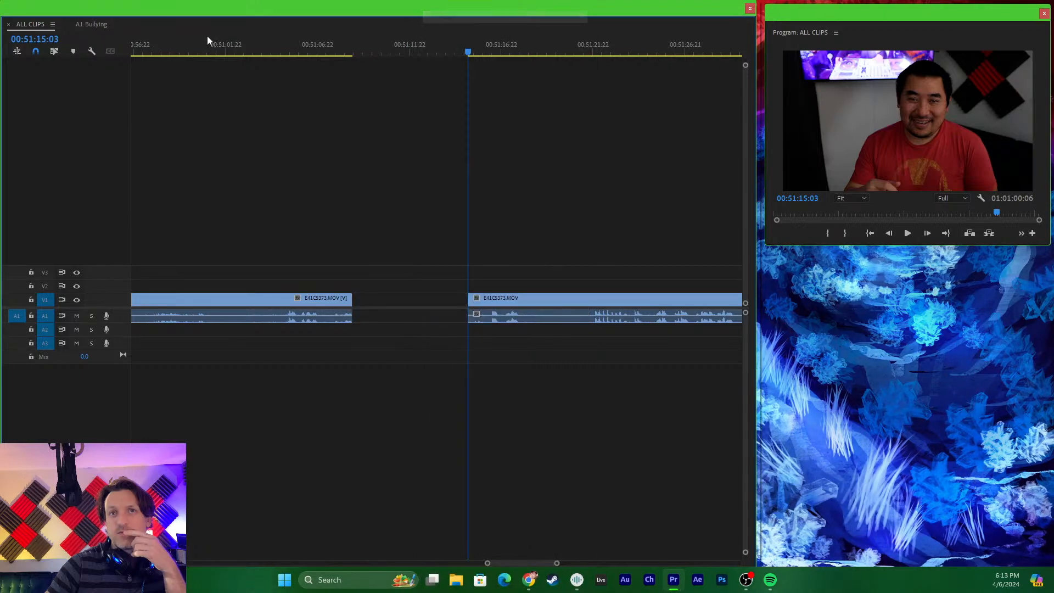
click(85, 26)
drag(186, 52, 261, 69)
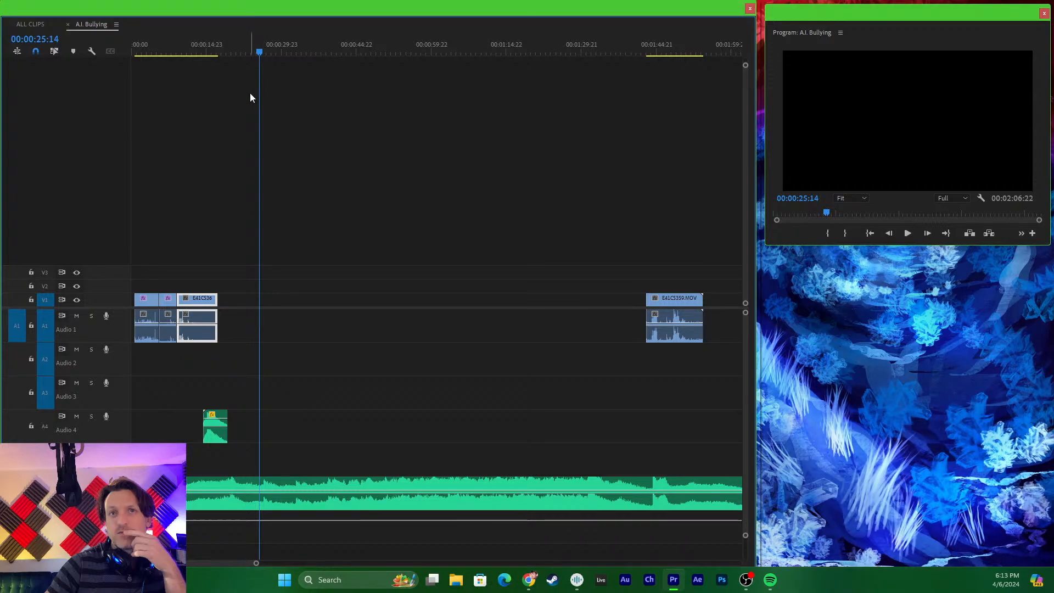
key(ctrl+v)
drag(274, 297, 234, 300)
- Play the opening of E41C5365.MOV and move the E41C5373.MOV clip onto V2 and A2 over that opening
click(223, 50)
key(equal)
key(equal)
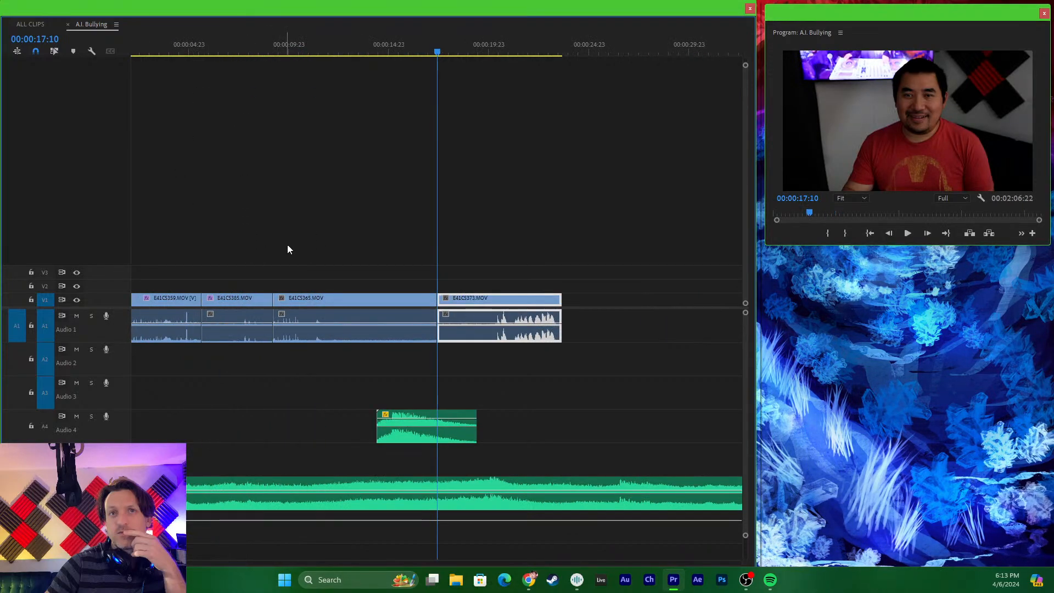
click(277, 52)
key(space)
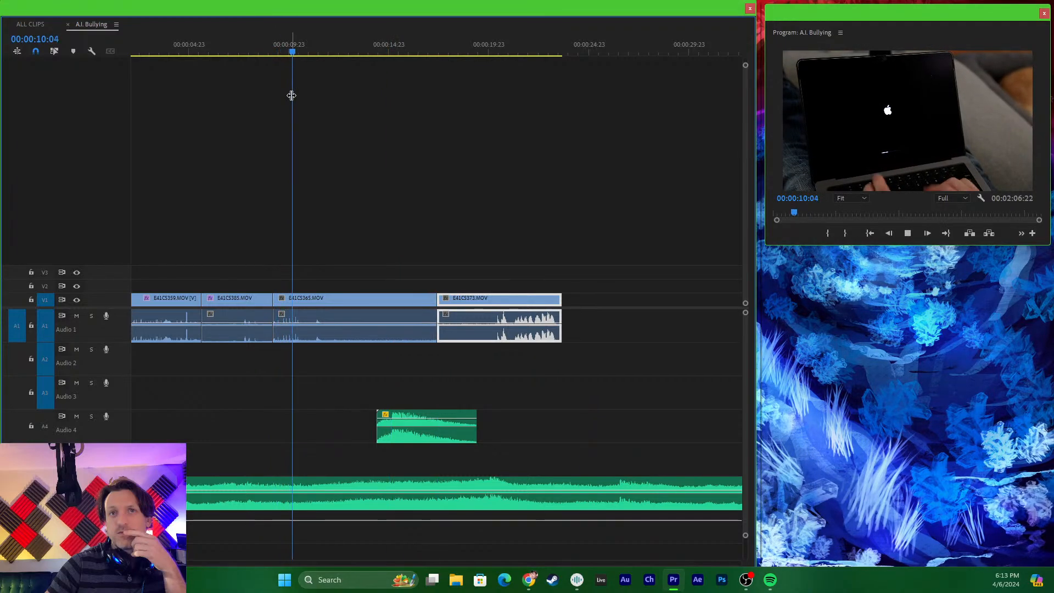
key(space)
drag(482, 296, 326, 285)
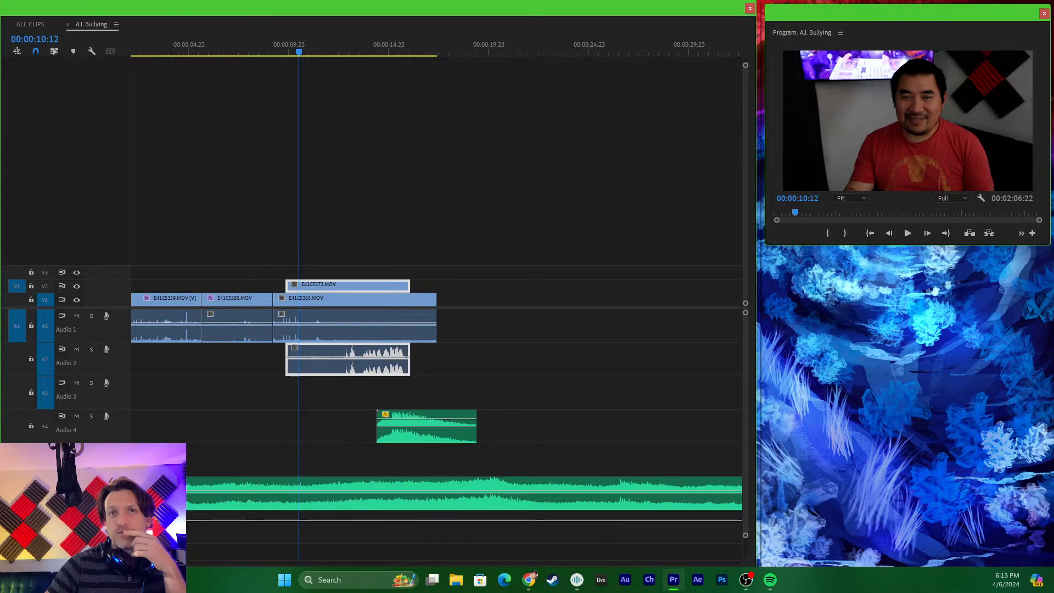
click(297, 247)
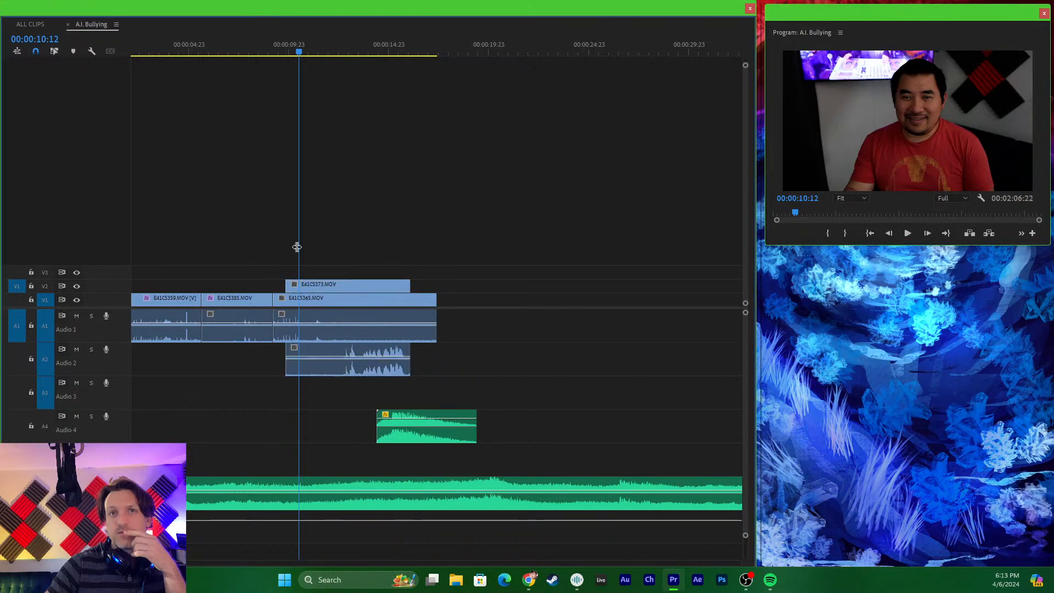
- Scale the E41C5373.MOV picture on V2 down to a small inset and place it in the upper-left part of the laptop's screen
click(337, 297)
click(335, 286)
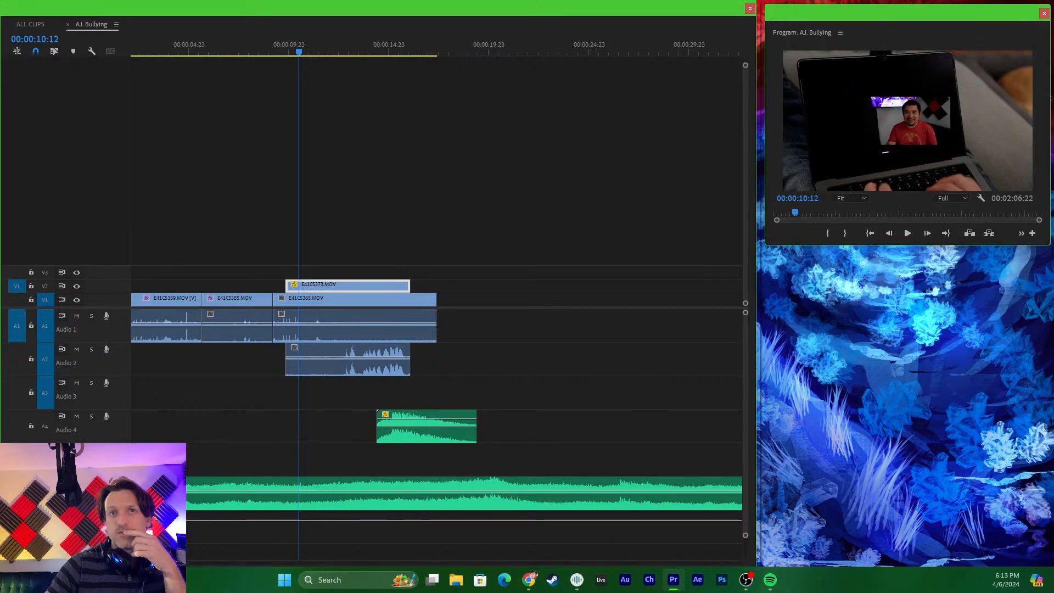
drag(931, 121, 883, 94)
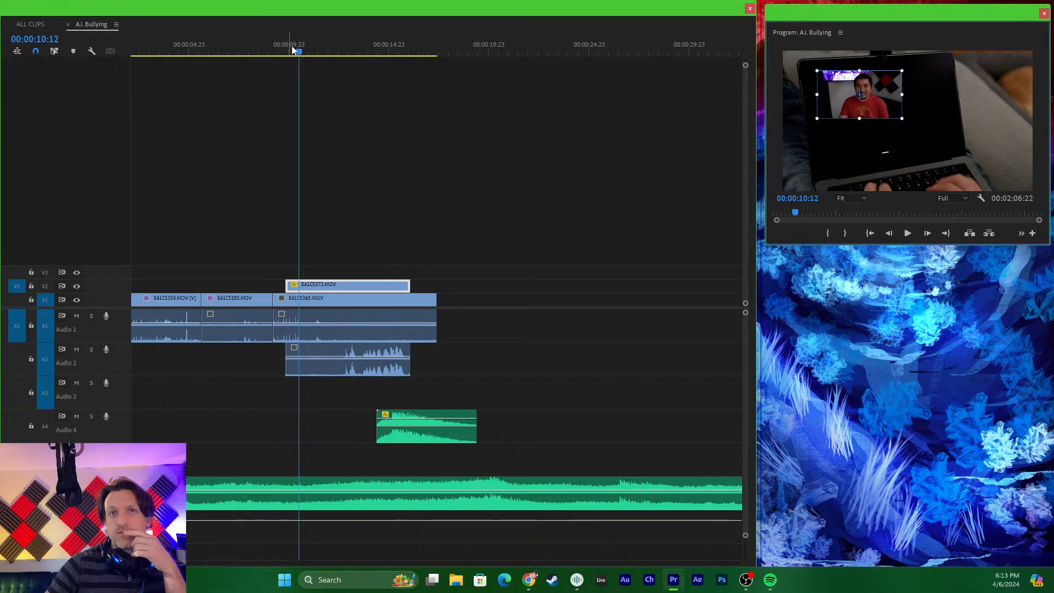
- Align the start of E41C5373.MOV on V2 with the start of E41C5365.MOV, and play the overlay from the preceding shot
drag(299, 45, 244, 44)
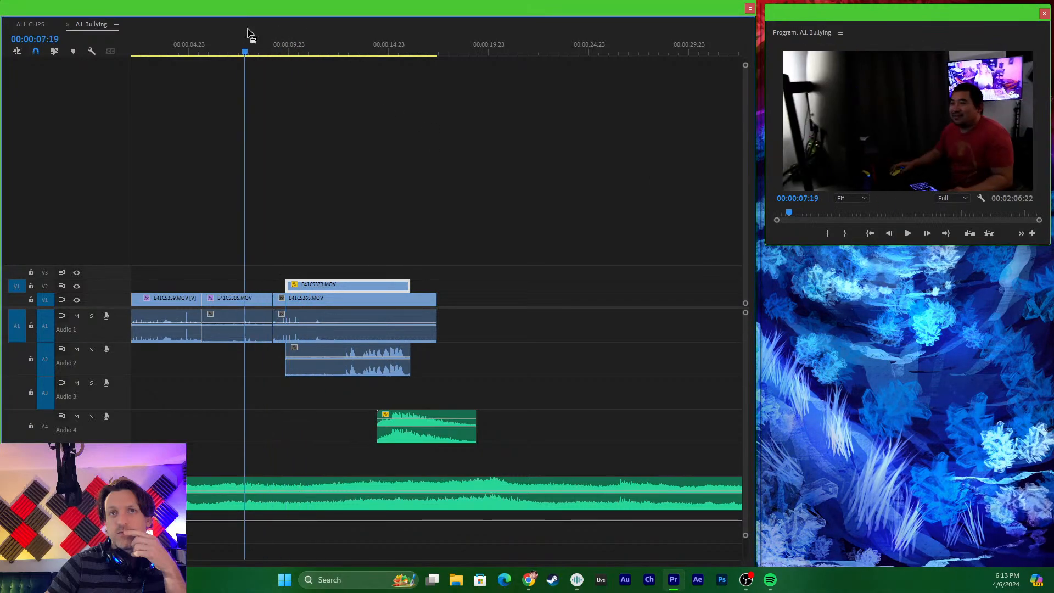
drag(324, 290, 309, 284)
click(238, 43)
key(space)
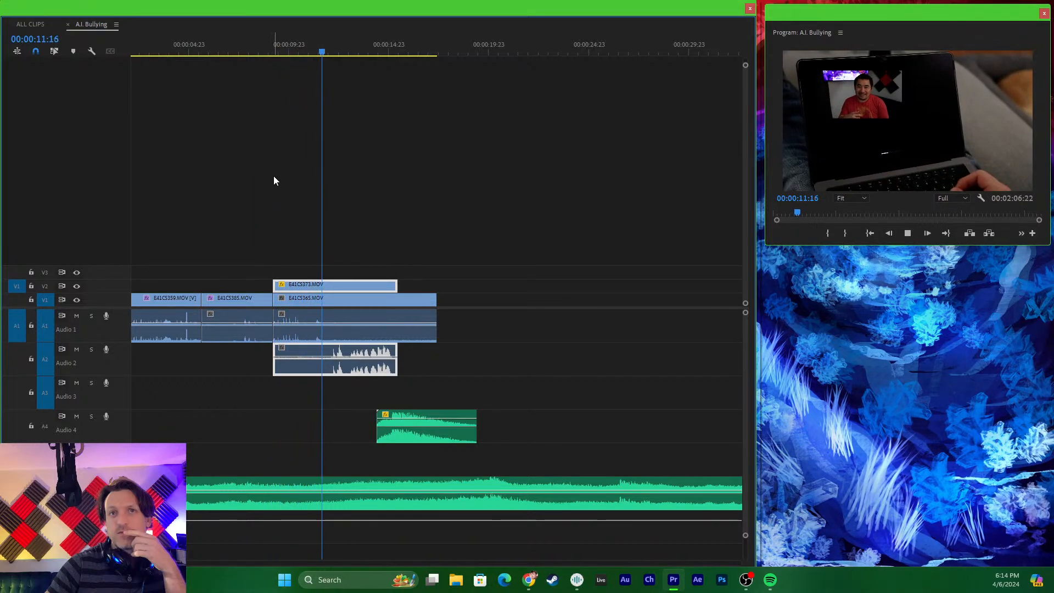
key(space)
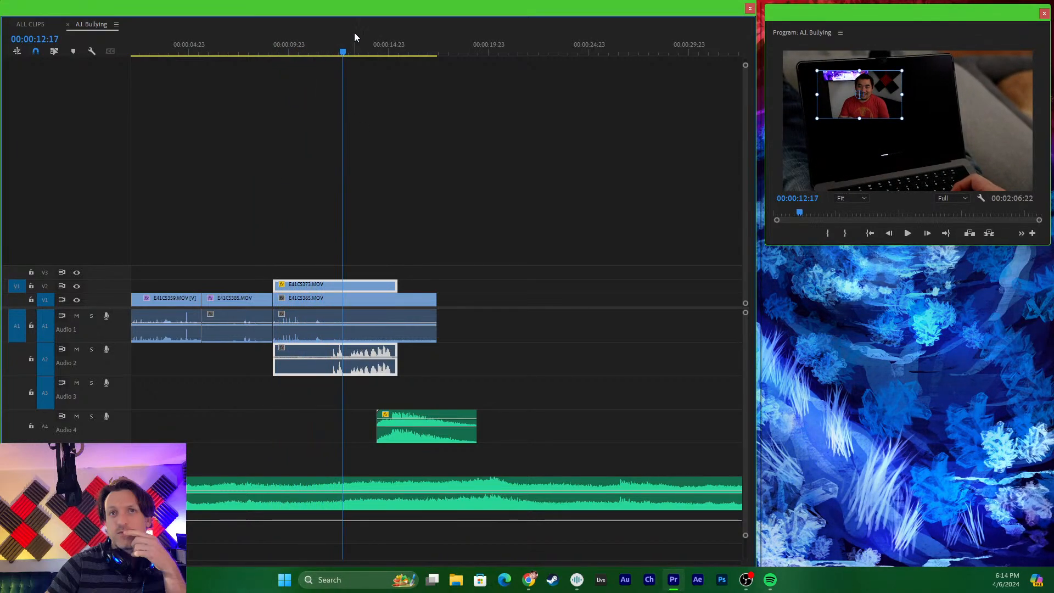
- Replay the overlay and trim the end of E41C5373.MOV's video and audio back to 00:00:11:15
click(327, 53)
drag(327, 53, 285, 54)
key(space)
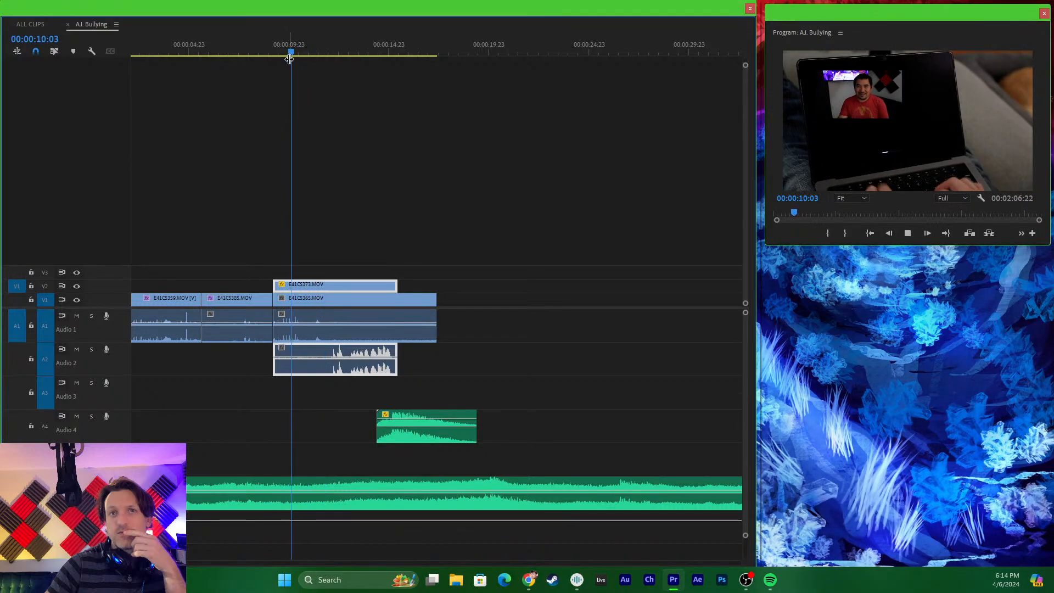
key(space)
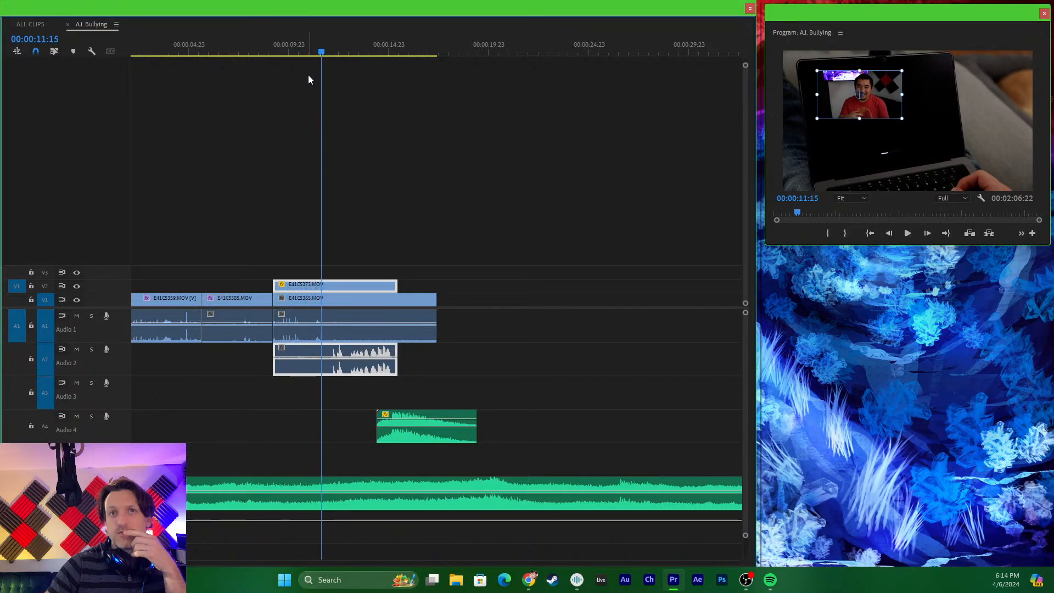
drag(396, 286, 315, 289)
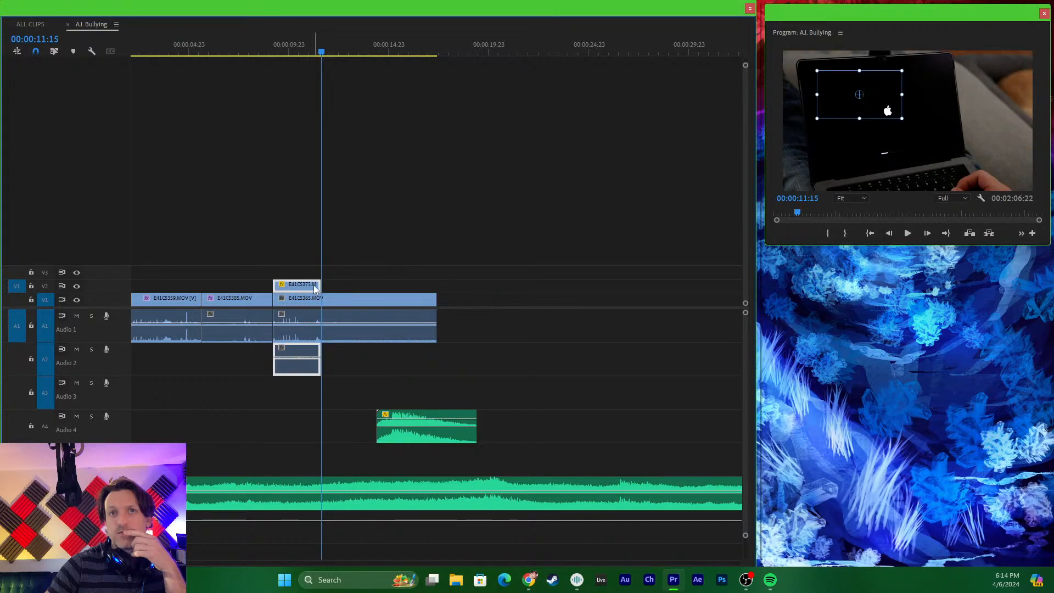
- Trim the end of E41C5365.MOV's video and audio to 00:00:11:15, level with the overlay, and play the shortened ending
drag(427, 299, 321, 299)
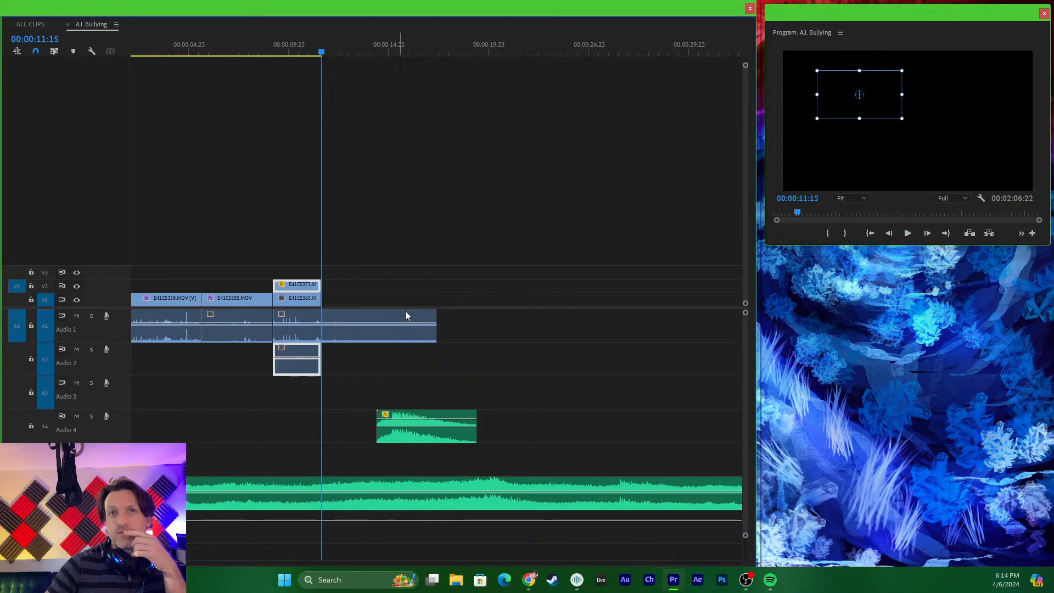
drag(433, 316, 315, 312)
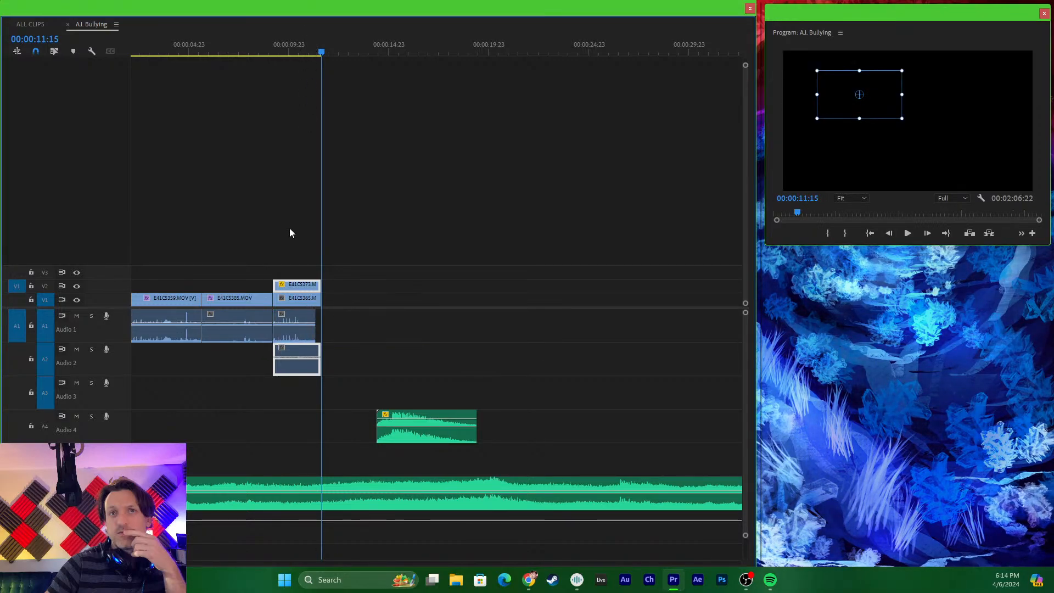
click(316, 305)
drag(316, 305, 320, 306)
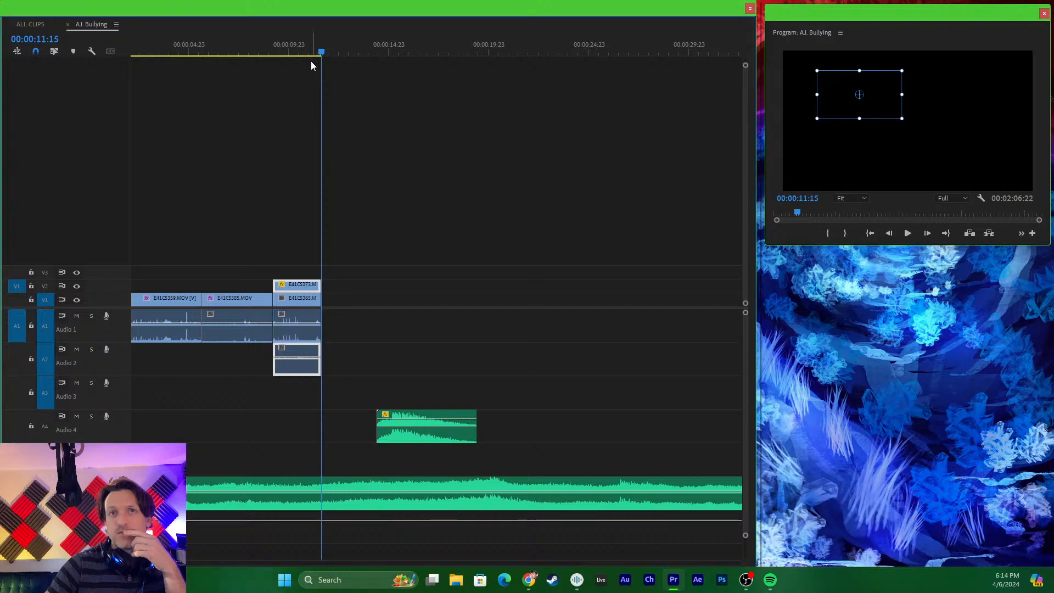
click(305, 47)
key(space)
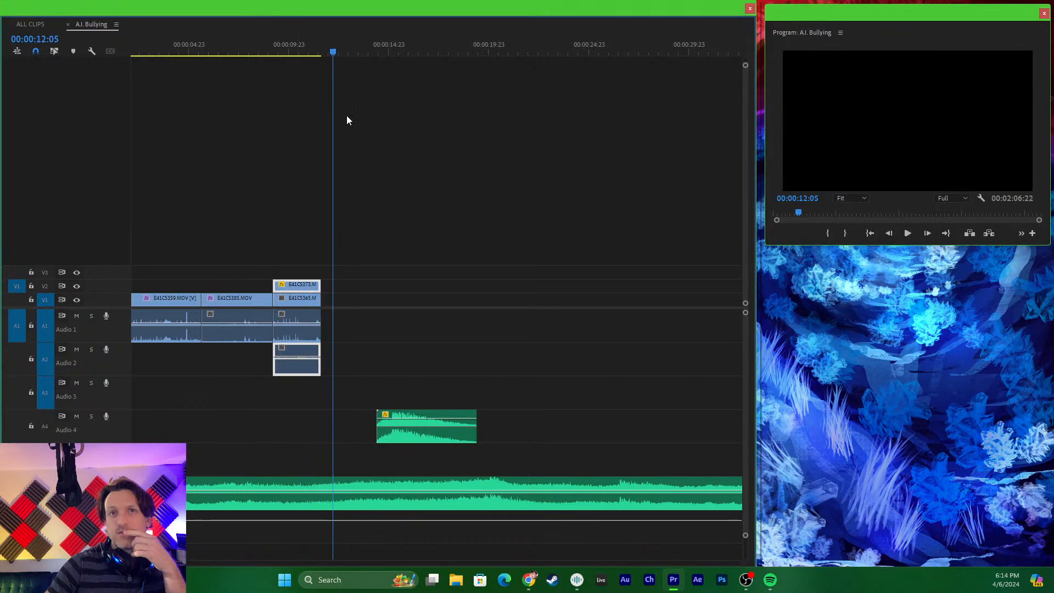
- Open the ALL CLIPS sequence and scrub the start of the E41C5373.MOV clip from 00:51:15:03 to 00:51:16:16
key(space)
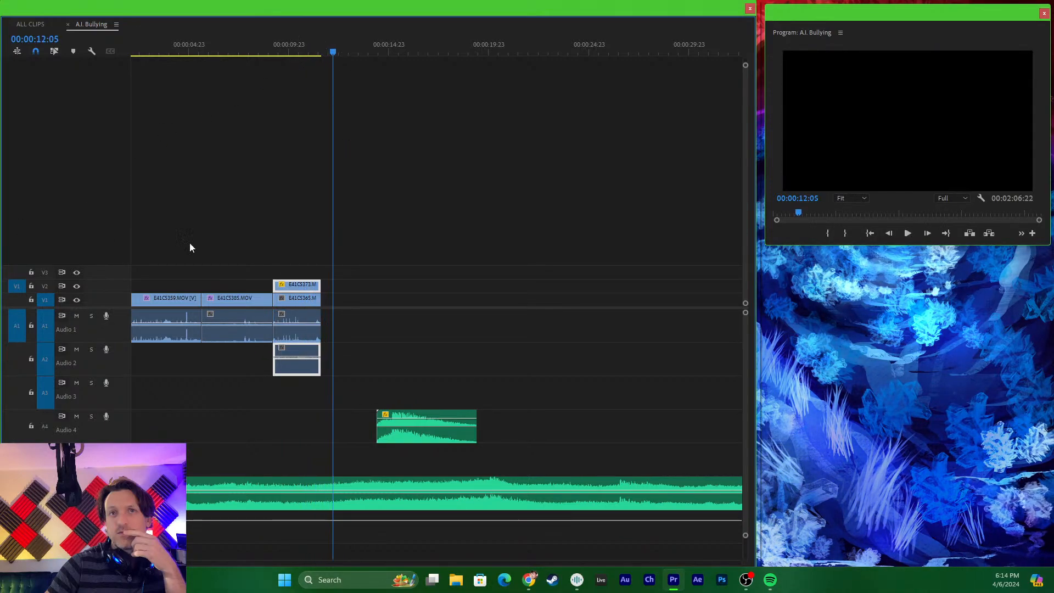
click(30, 24)
right_click(32, 25)
click(468, 51)
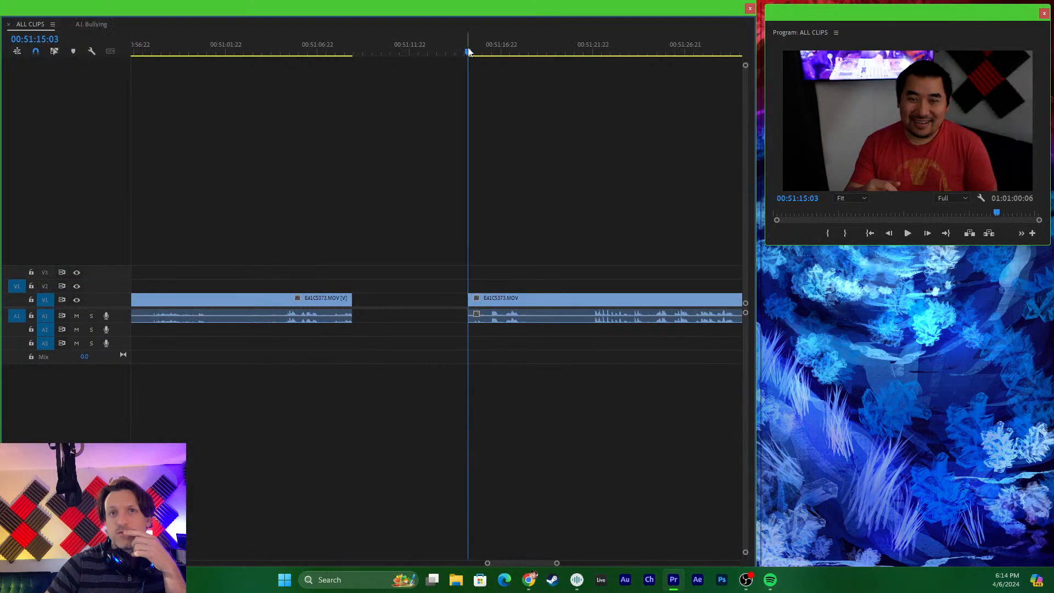
drag(468, 51, 496, 69)
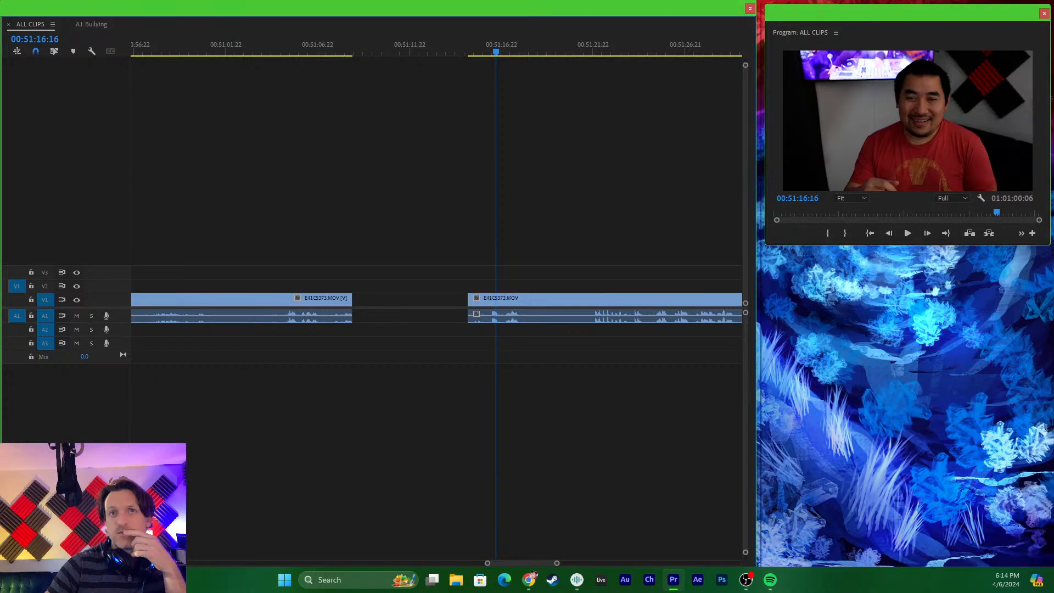
- Switch to Snipping Tool and capture the whole picture of the seal in military gear, replacing the tiny first snip
key(alt+Tab)
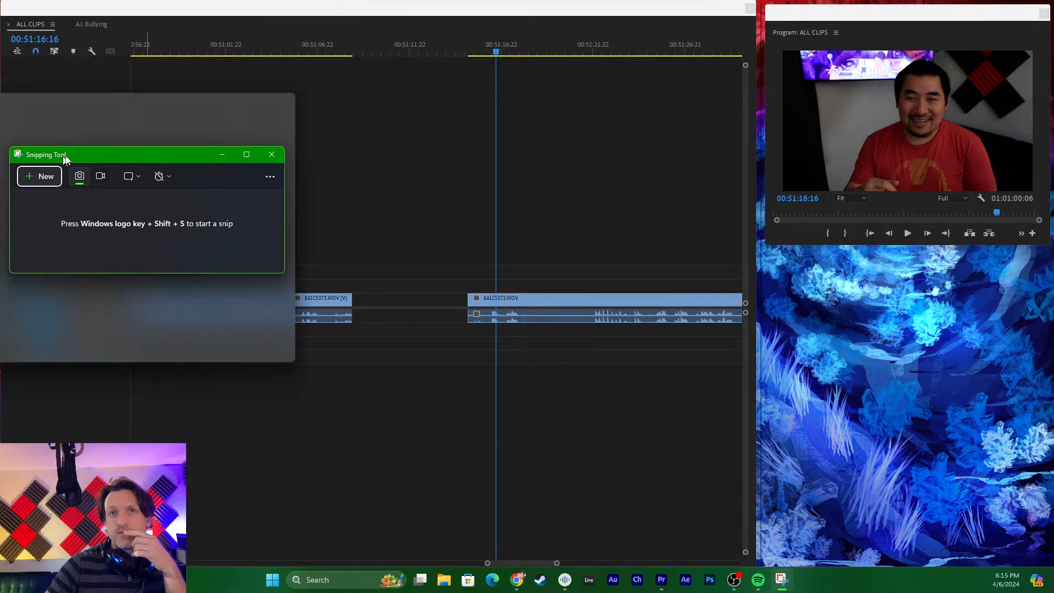
drag(65, 157, 478, 193)
click(468, 215)
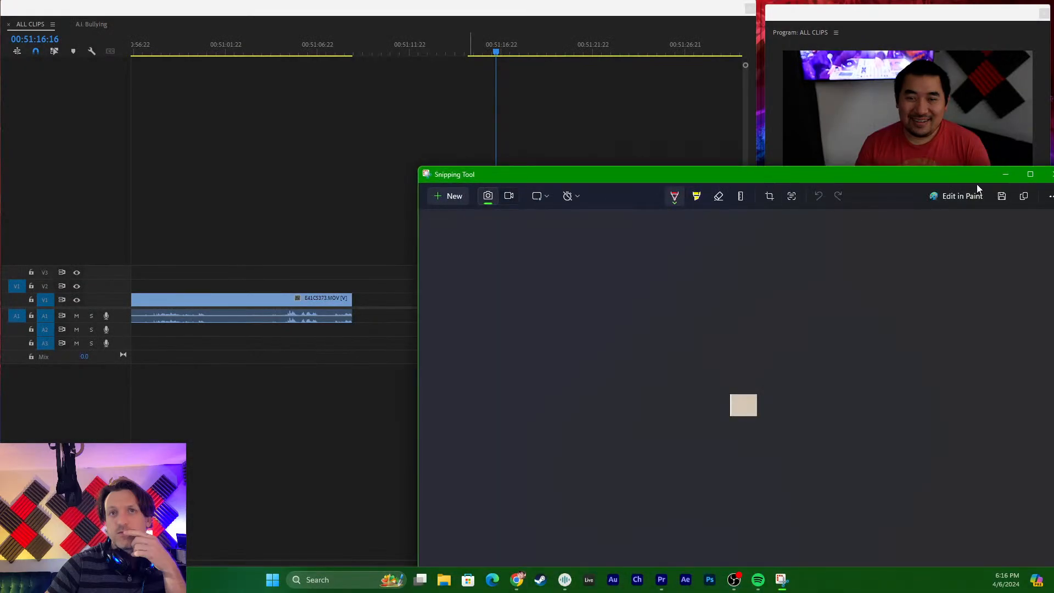
drag(969, 173, 814, 149)
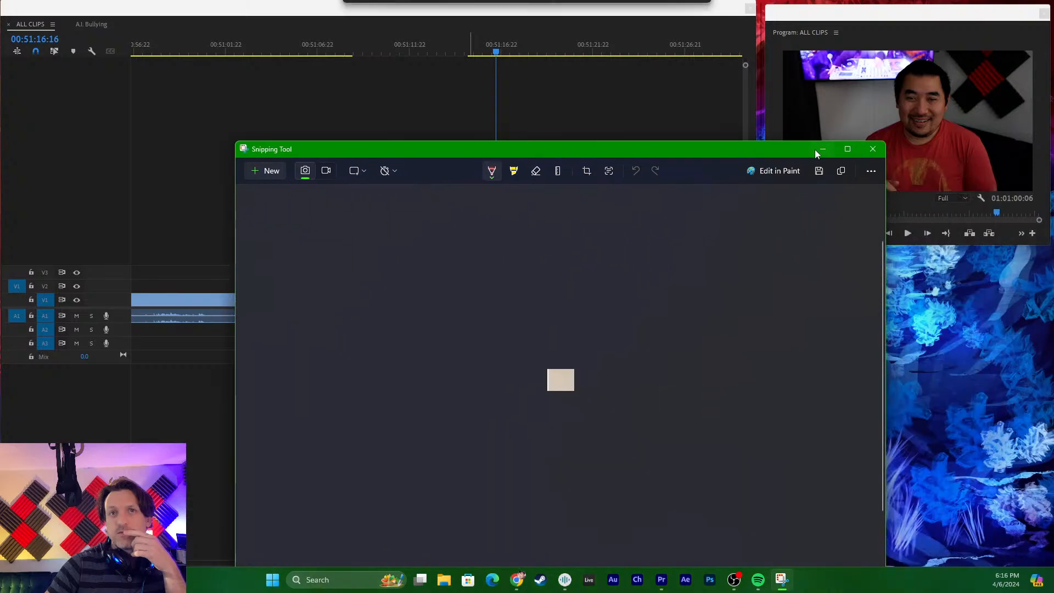
click(269, 170)
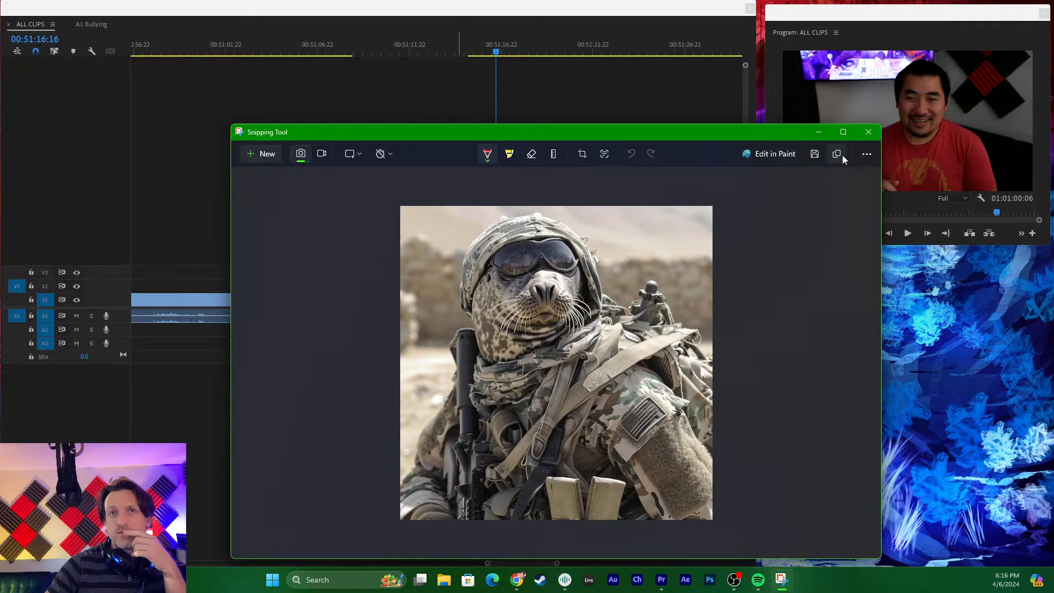
- Save the seal snip as the PNG file Navy SEAL in the IMAGES folder of SweetNSawa's A.I. BULLYING folder, and close Snipping Tool
click(861, 159)
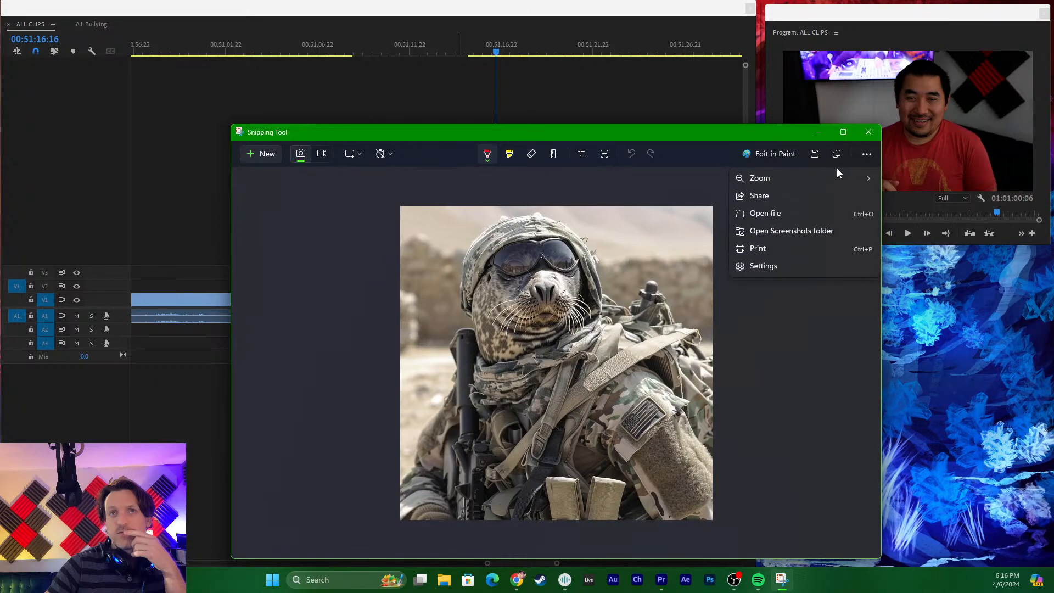
click(637, 146)
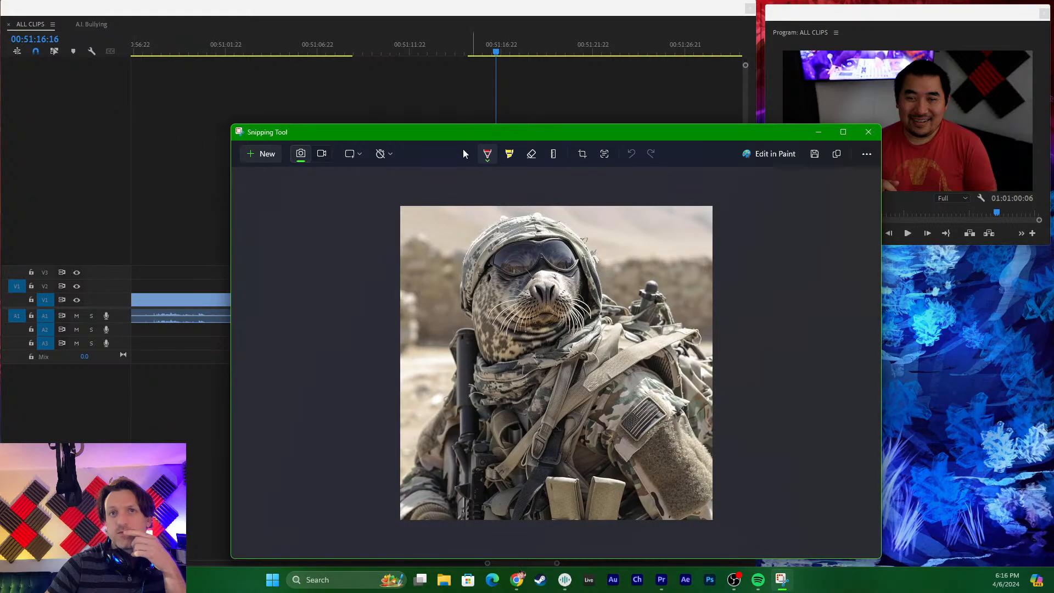
key(ctrl+c)
key(ctrl+s)
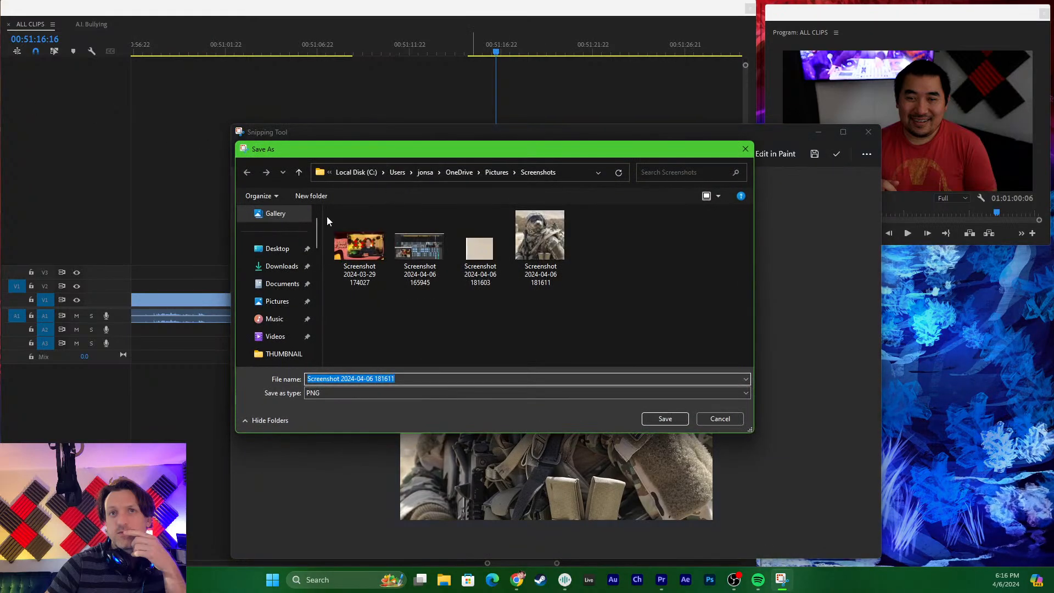
click(278, 249)
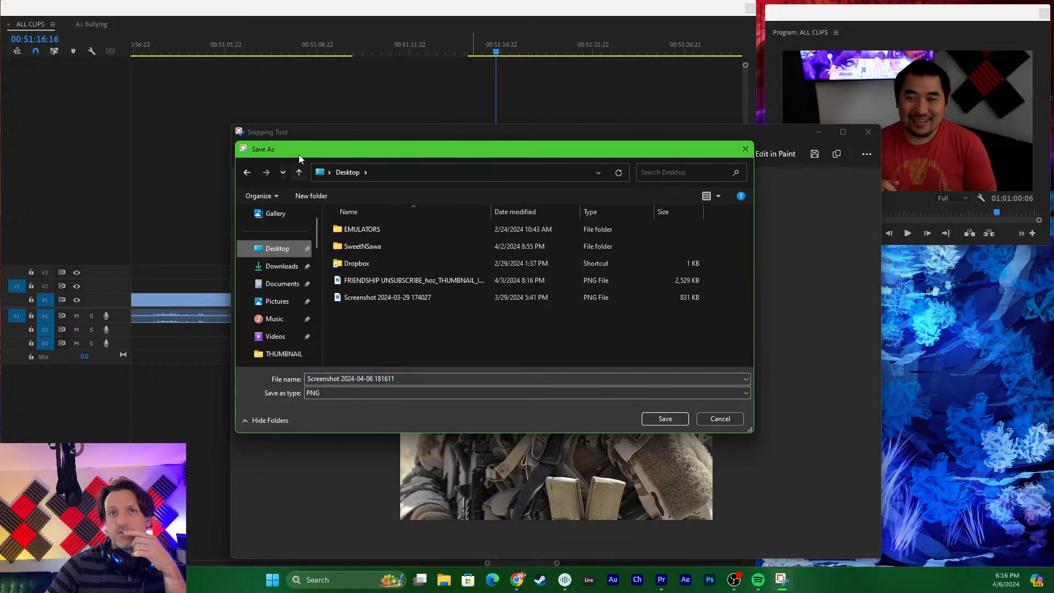
drag(299, 151, 0, 242)
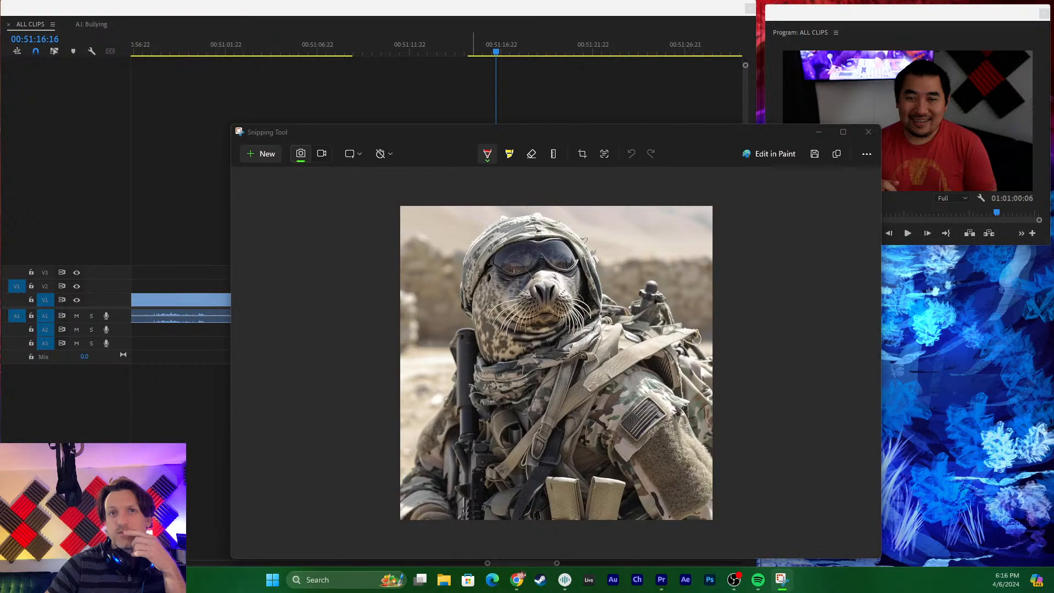
key(alt+Tab)
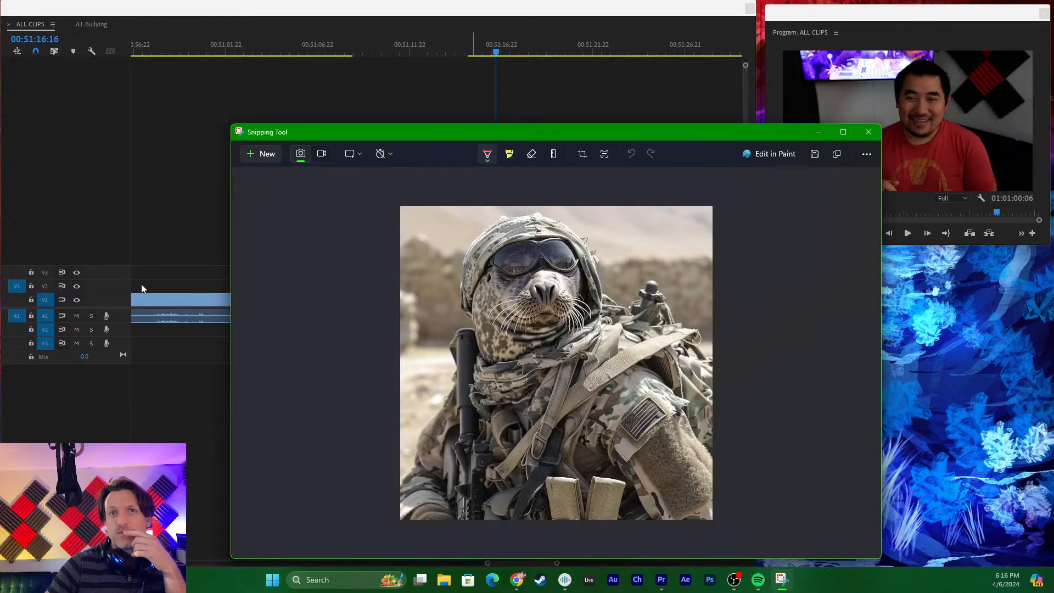
click(868, 133)
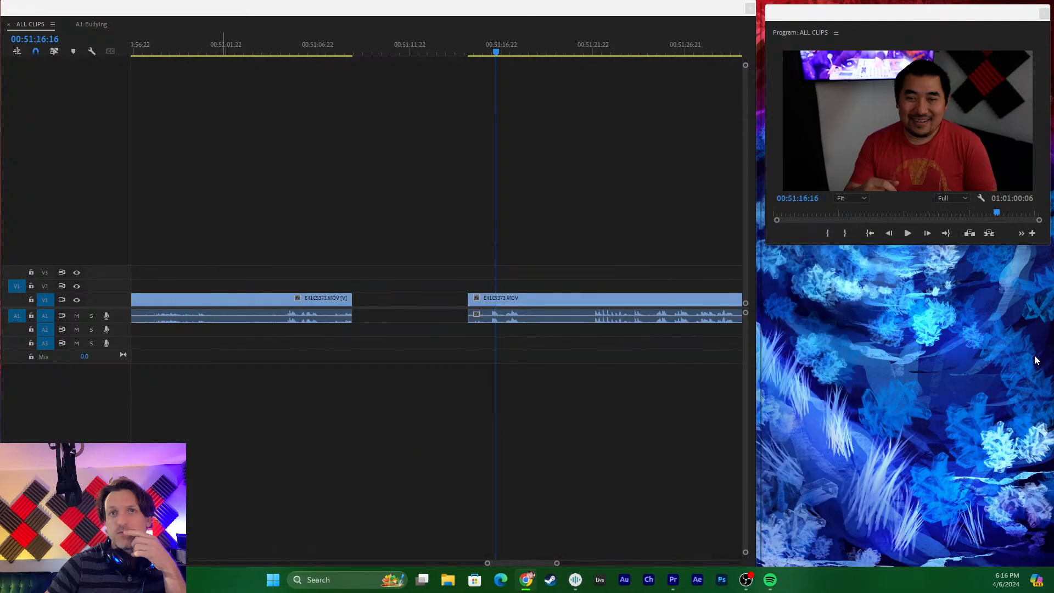
- Switch back to Premiere Pro, scrub the earlier E41C5373.MOV clip in ALL CLIPS, and return to the A.I. Bullying sequence
click(333, 46)
drag(333, 45, 313, 48)
key(minus)
key(minus)
key(minus)
key(minus)
key(minus)
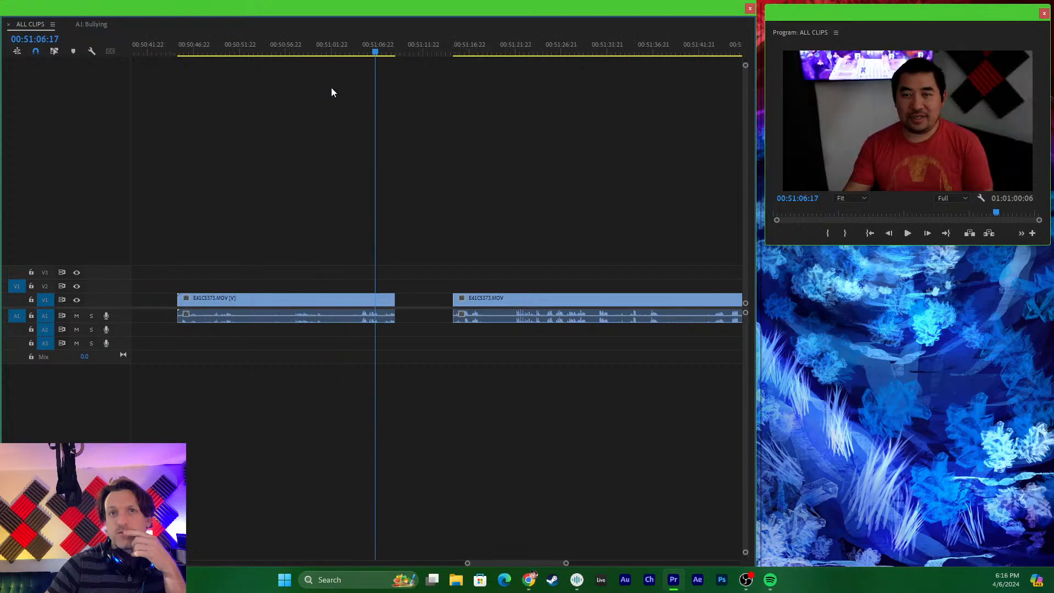
click(91, 25)
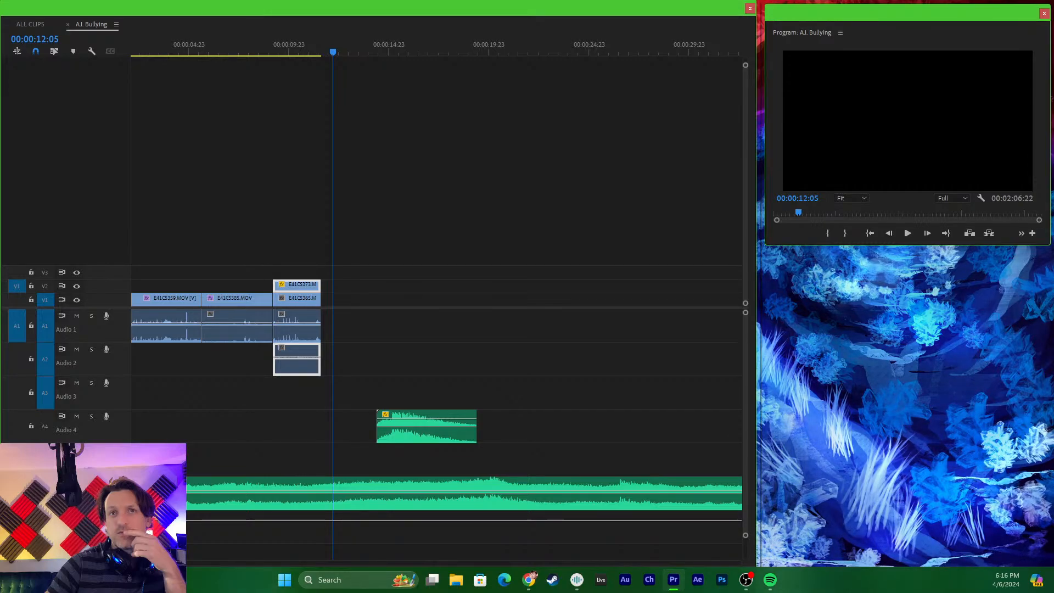
- Enlarge the project's media list and create a new bin named IMAGES
key(alt+Tab)
key(alt+Tab)
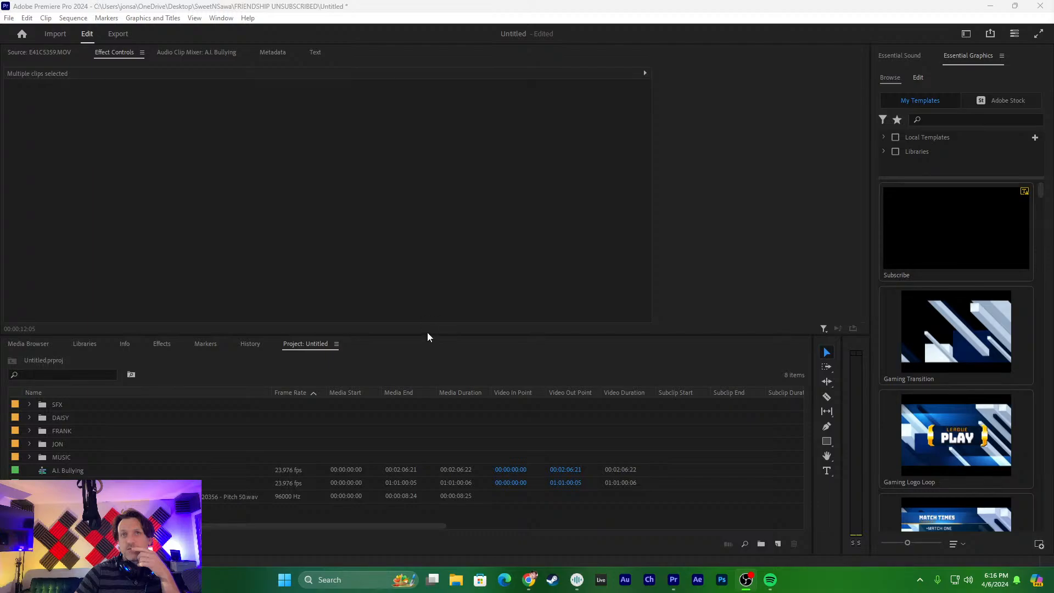
drag(428, 333, 438, 273)
click(345, 501)
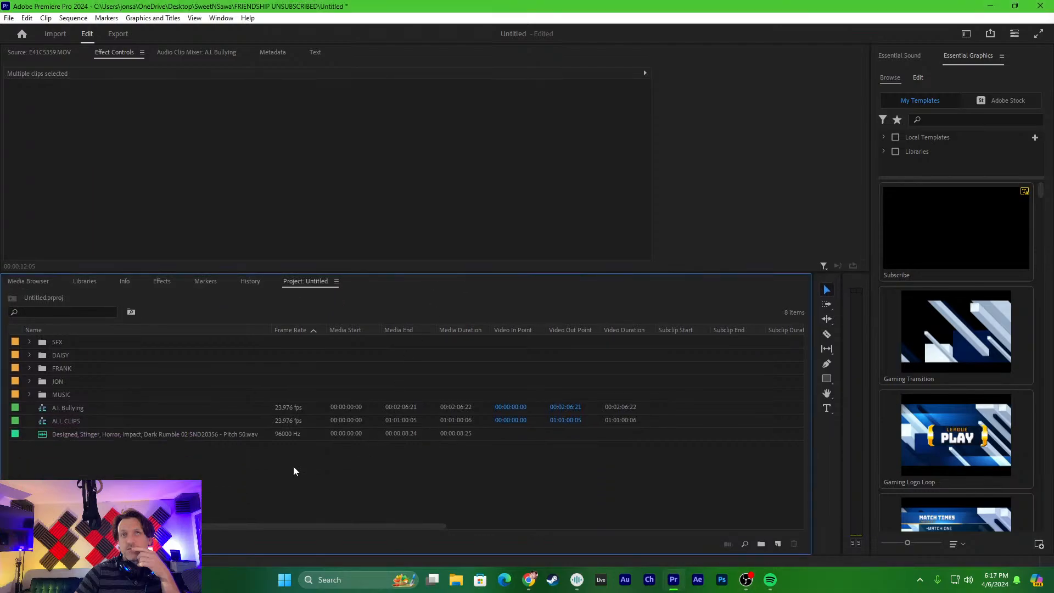
right_click(254, 496)
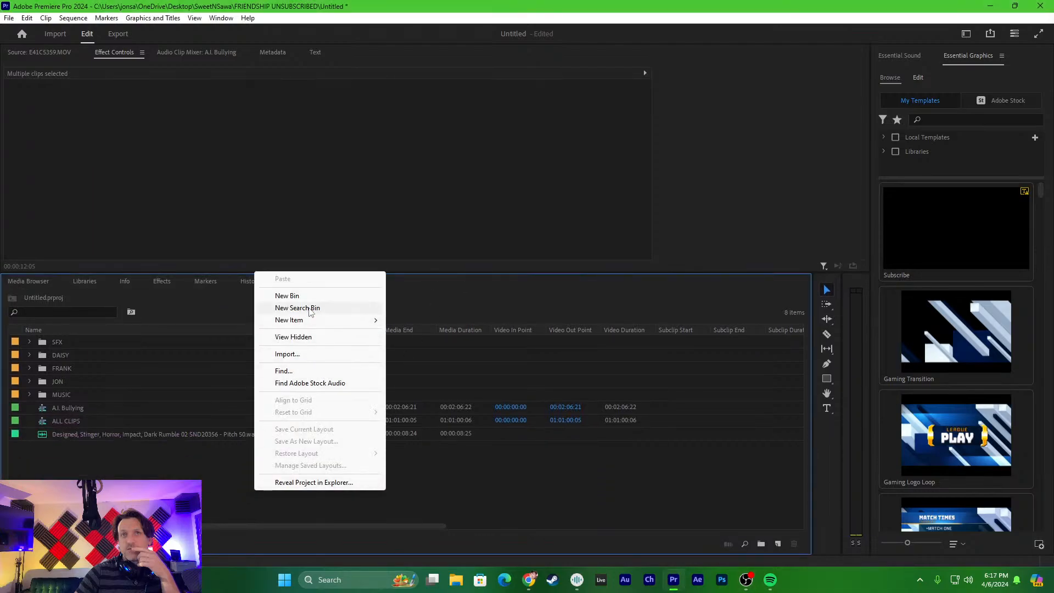
click(287, 296)
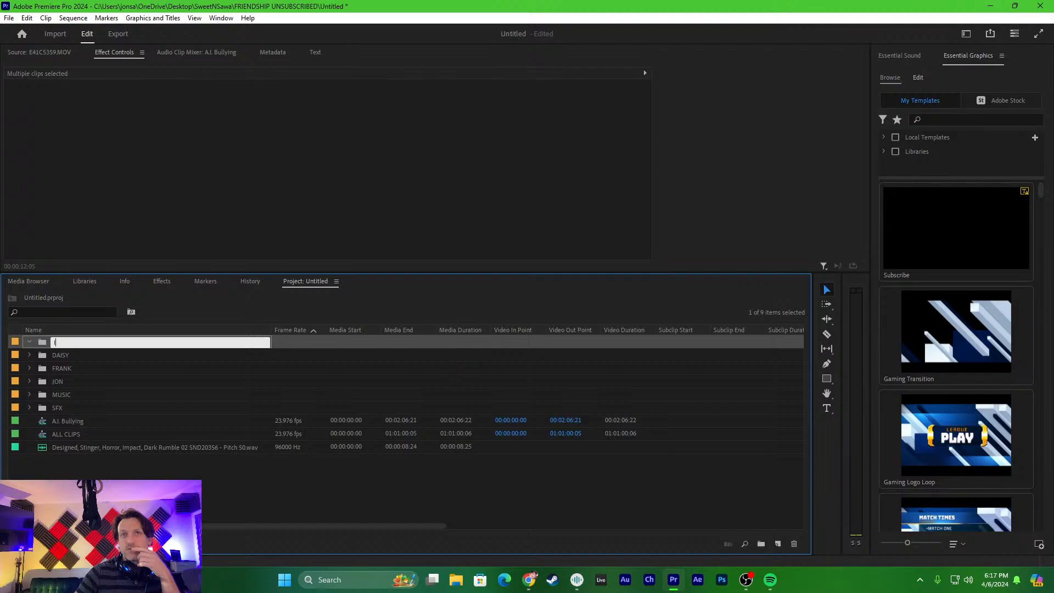
click(262, 477)
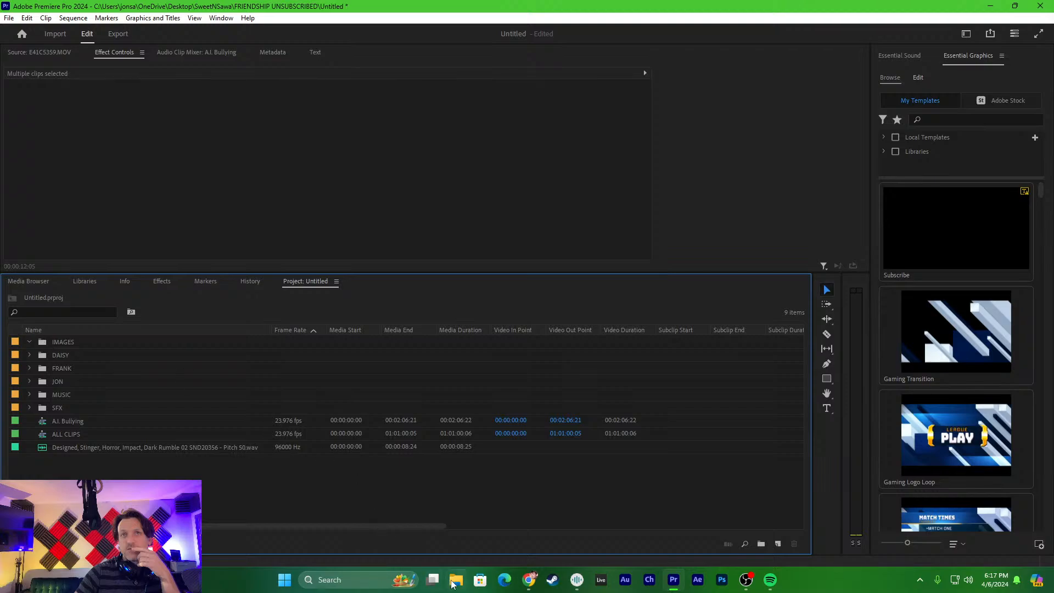
- Import Navy SEAL.png from the desktop's SweetNSawa > A.I. BULLYING > IMAGES folder into the IMAGES bin, and close the folder window
click(455, 580)
click(279, 236)
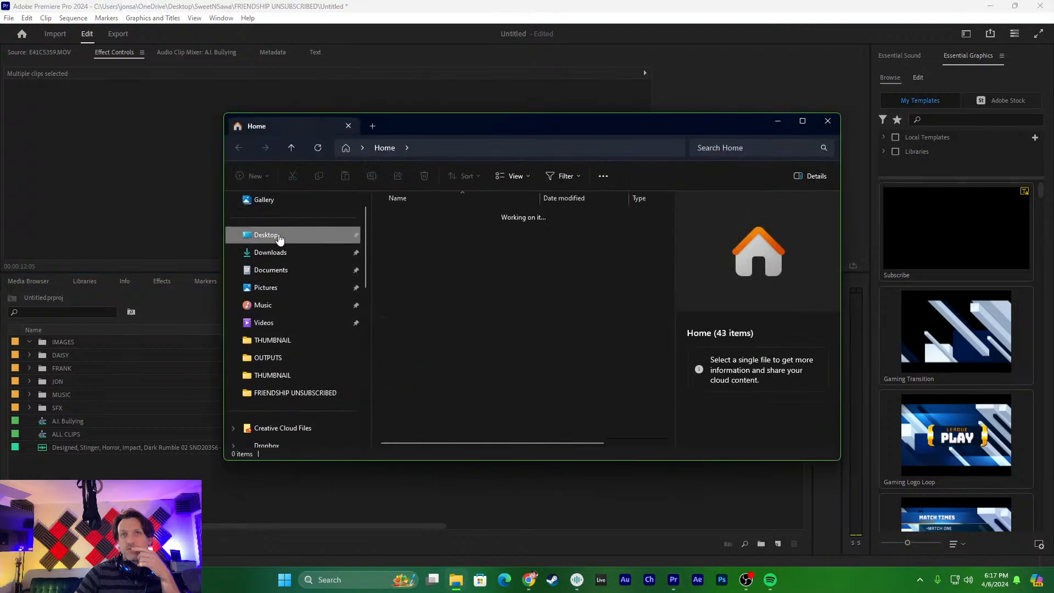
double_click(410, 236)
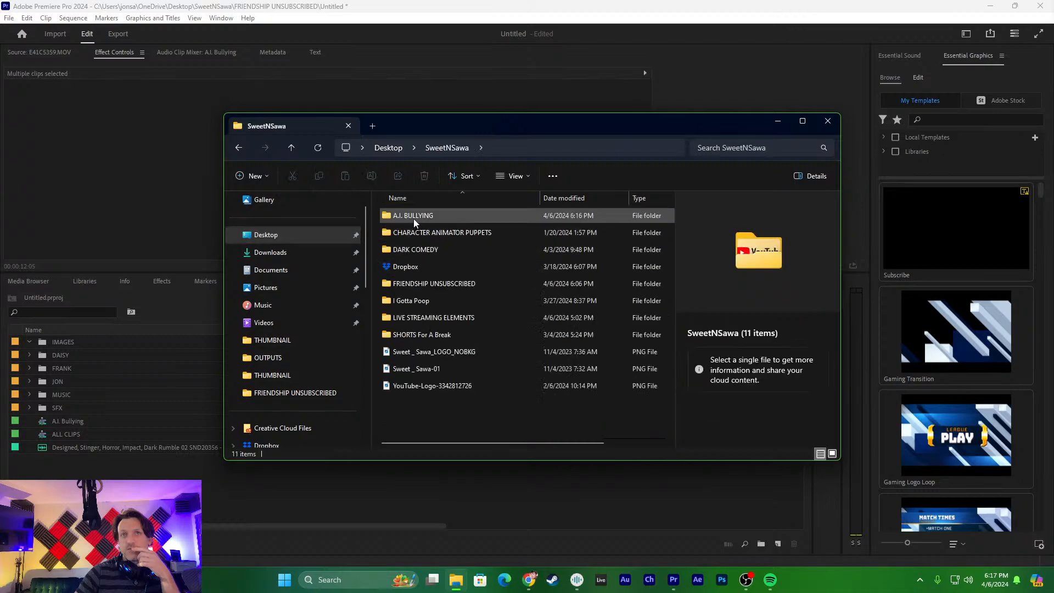
double_click(413, 218)
double_click(403, 236)
drag(409, 248, 52, 341)
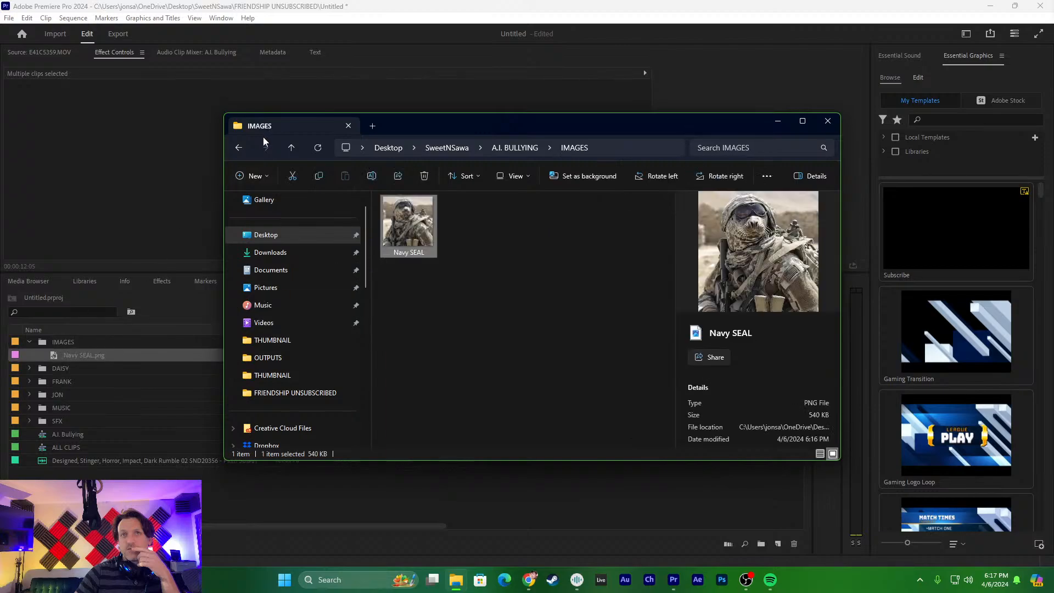
click(827, 120)
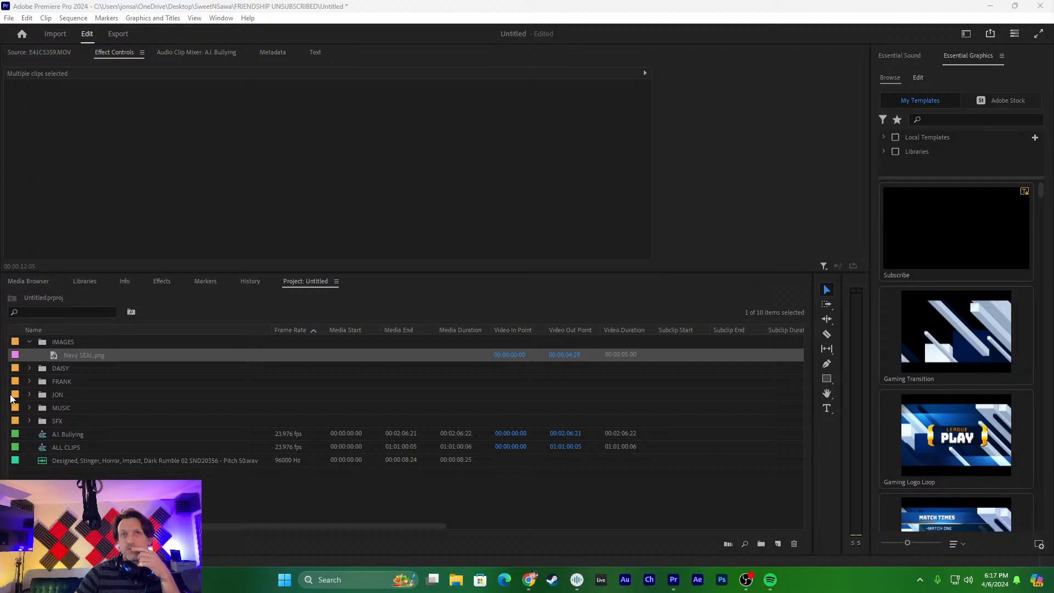
- Place Navy SEAL.png on V3 at the start of E41C5365.MOV and trim its end level with the clips below
click(90, 351)
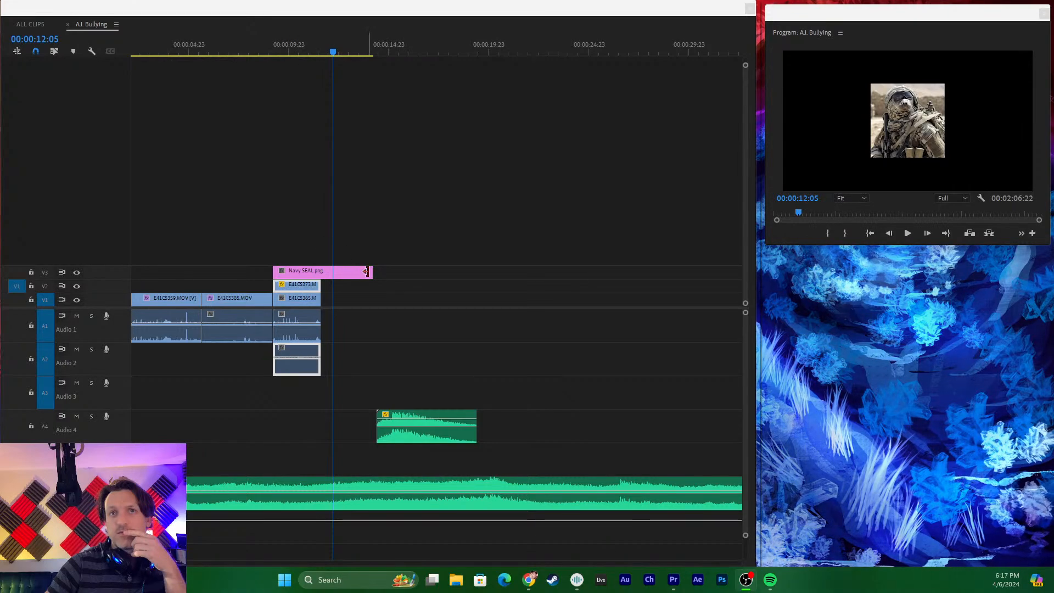
drag(372, 272, 315, 278)
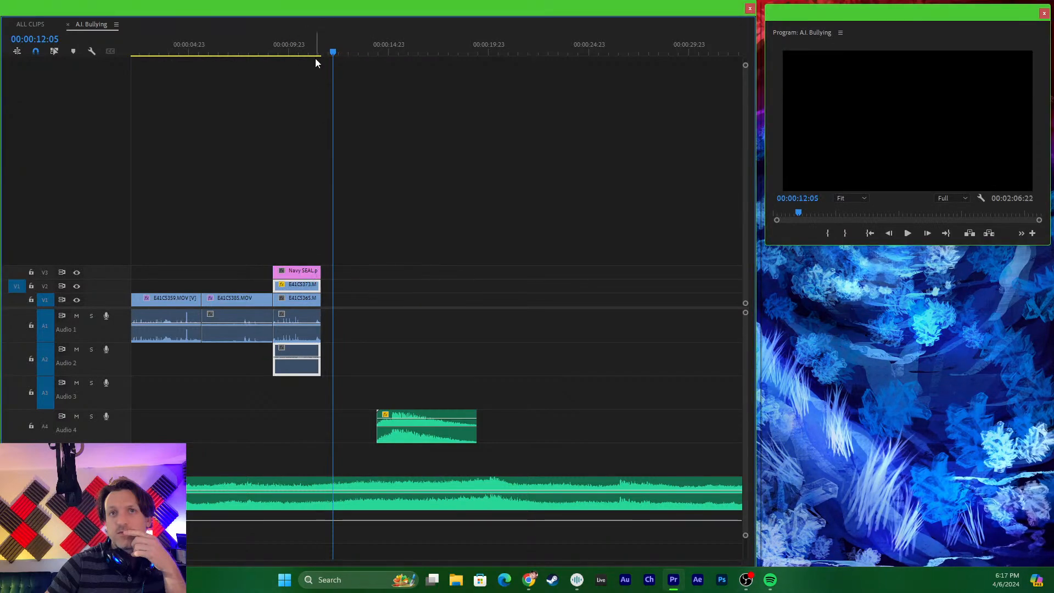
- At 00:00:10:16, scale Navy SEAL.png down to a small inset and place it in the lower-right part of the laptop's screen
click(306, 49)
key(=)
click(342, 216)
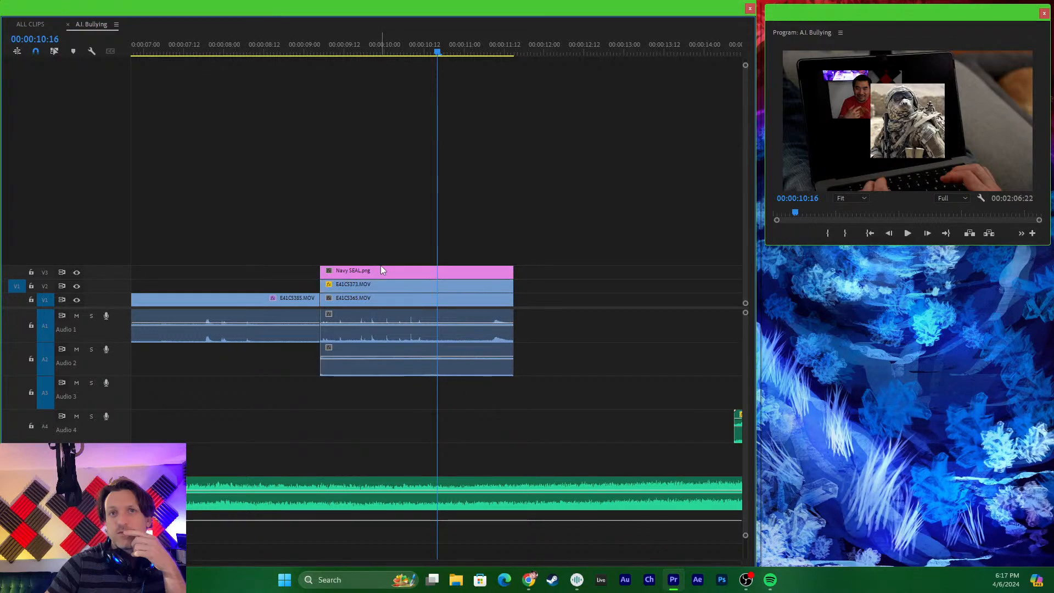
click(332, 270)
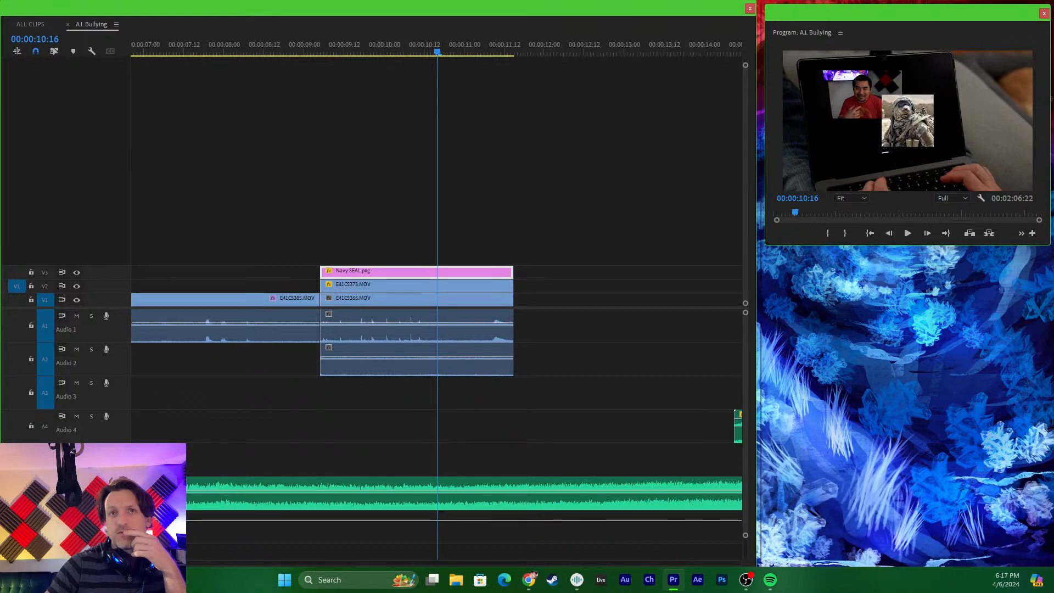
drag(898, 130, 920, 135)
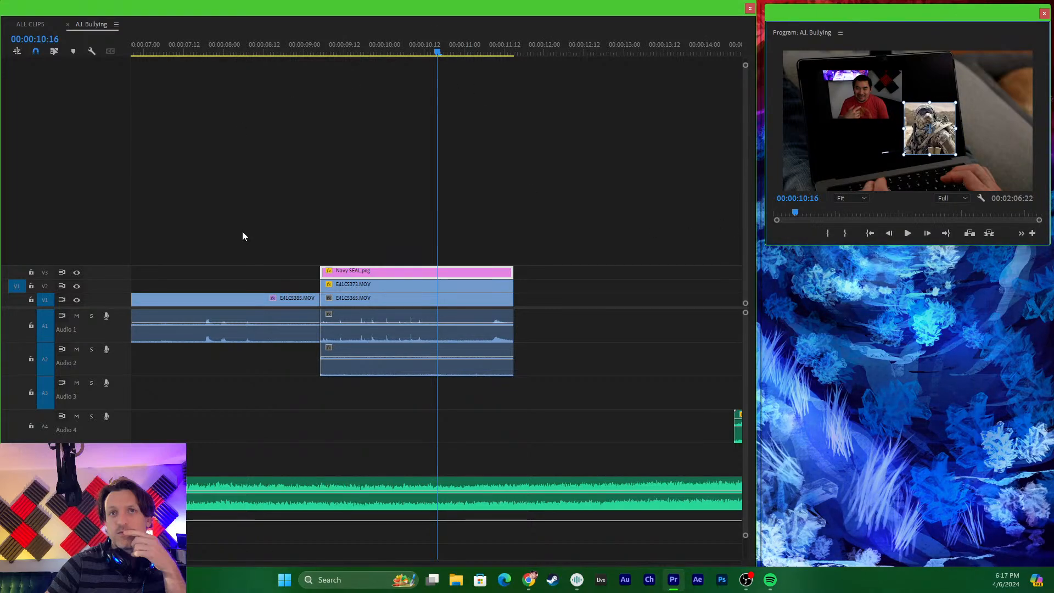
- Trim the start of Navy SEAL.png on V3 to about 00:00:09:16 and play the shot from the preceding clip
drag(325, 264, 361, 265)
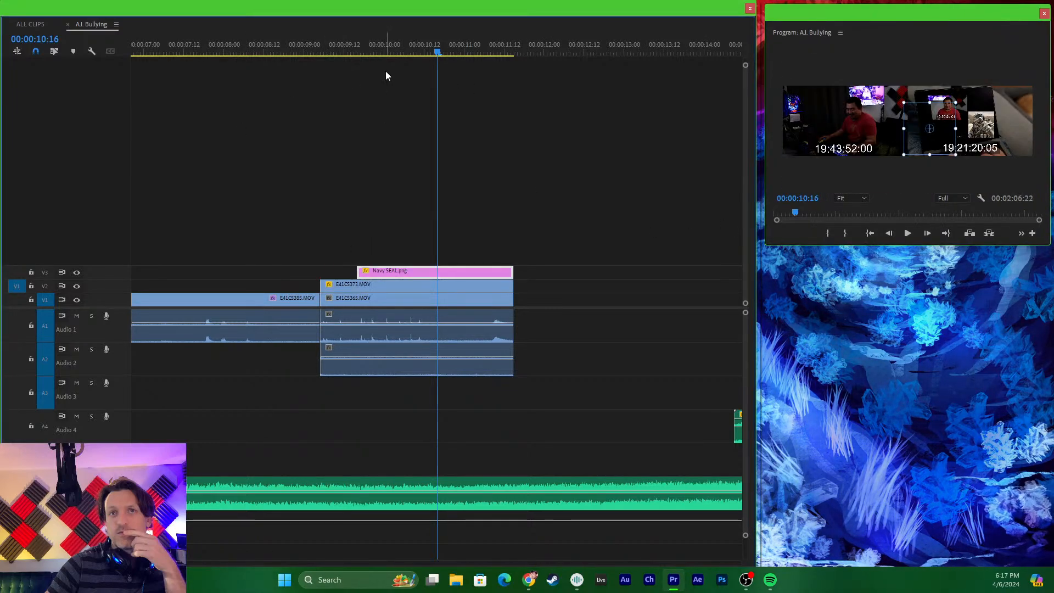
click(255, 47)
key(space)
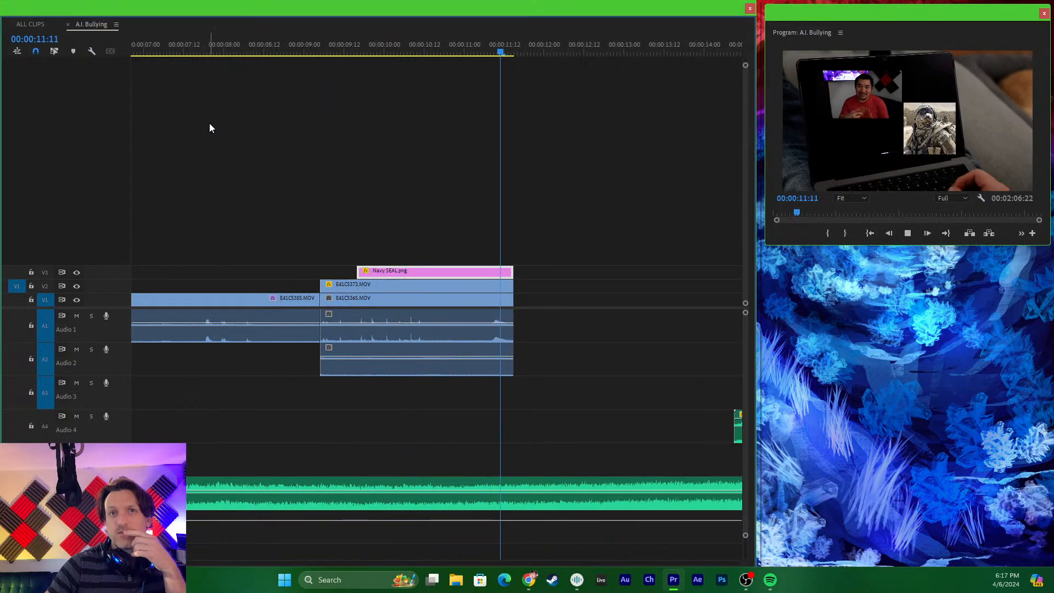
click(524, 41)
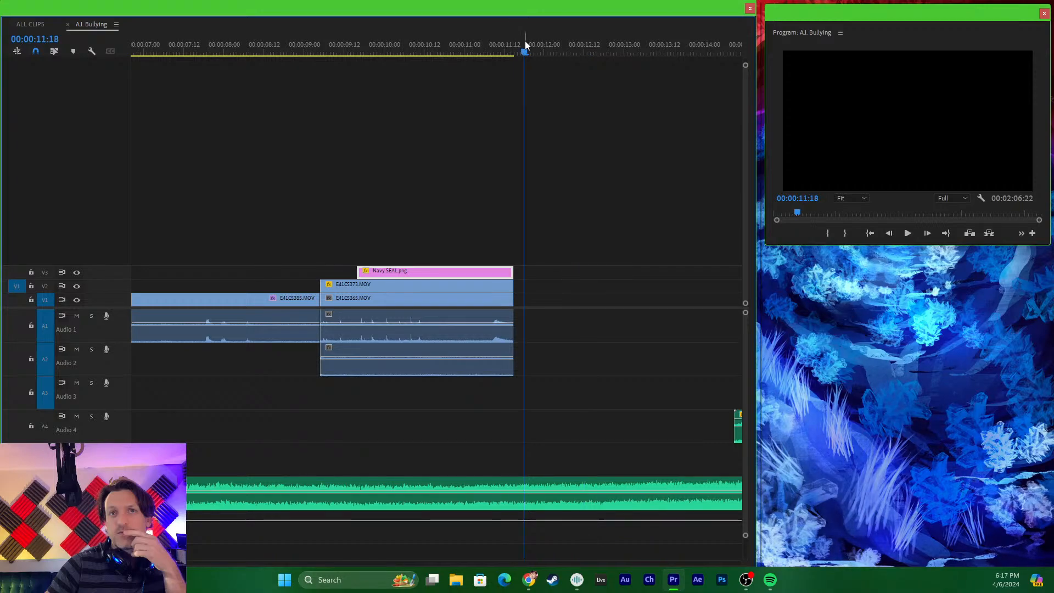
click(446, 43)
key(minus)
key(minus)
key(minus)
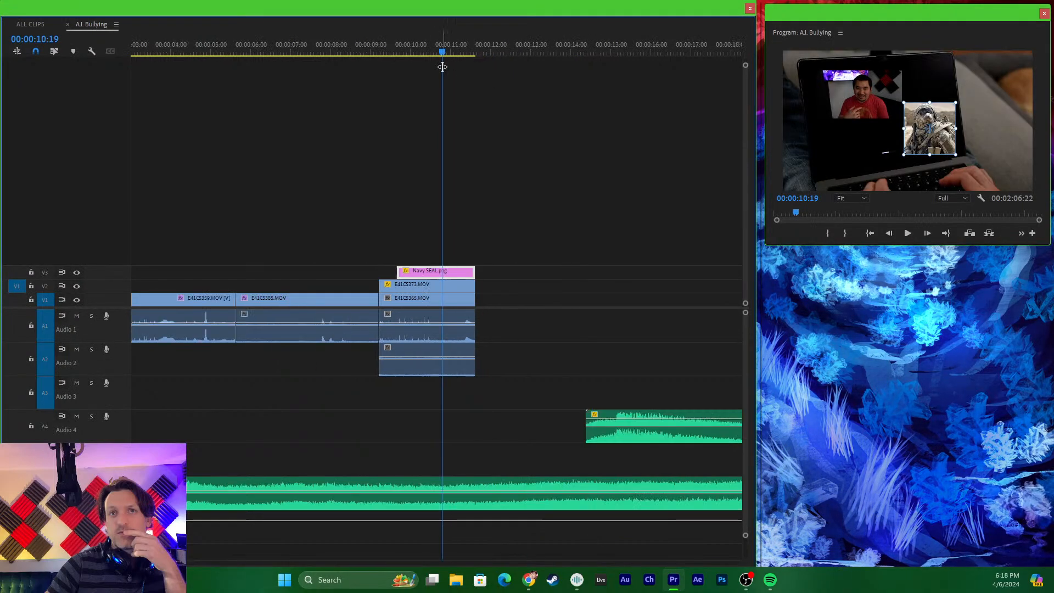
key(equal)
key(equal)
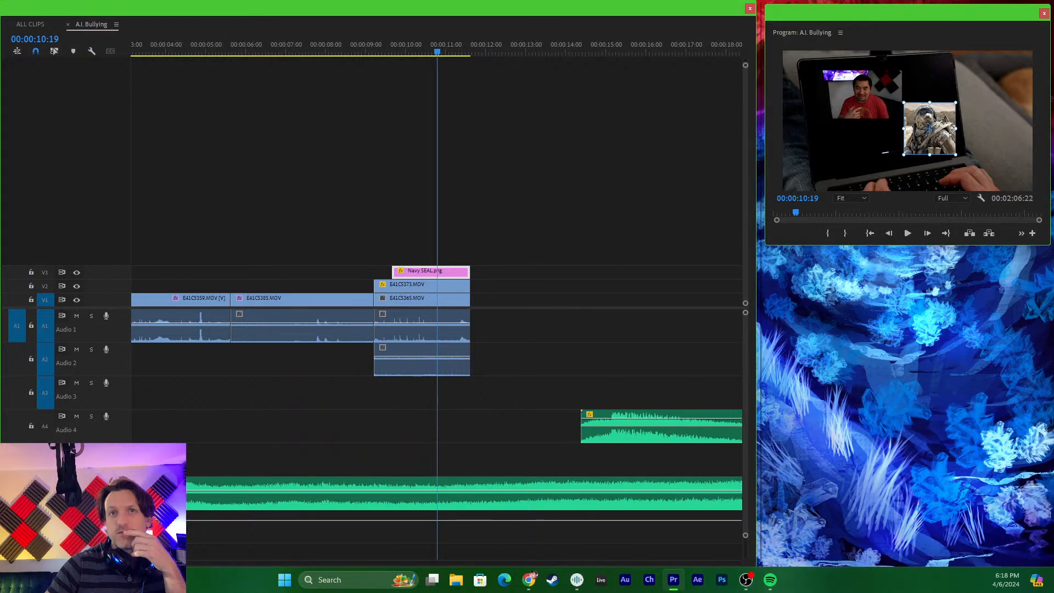
- Place a stinger sound on A3 starting at about 00:00:09:09, so its peak meets Navy SEAL.png's entrance, and play that section
mouse_move(1053, 373)
mouse_down()
mouse_move(544, 379)
mouse_move(409, 406)
mouse_move(380, 399)
mouse_move(404, 380)
mouse_up()
drag(335, 48, 307, 49)
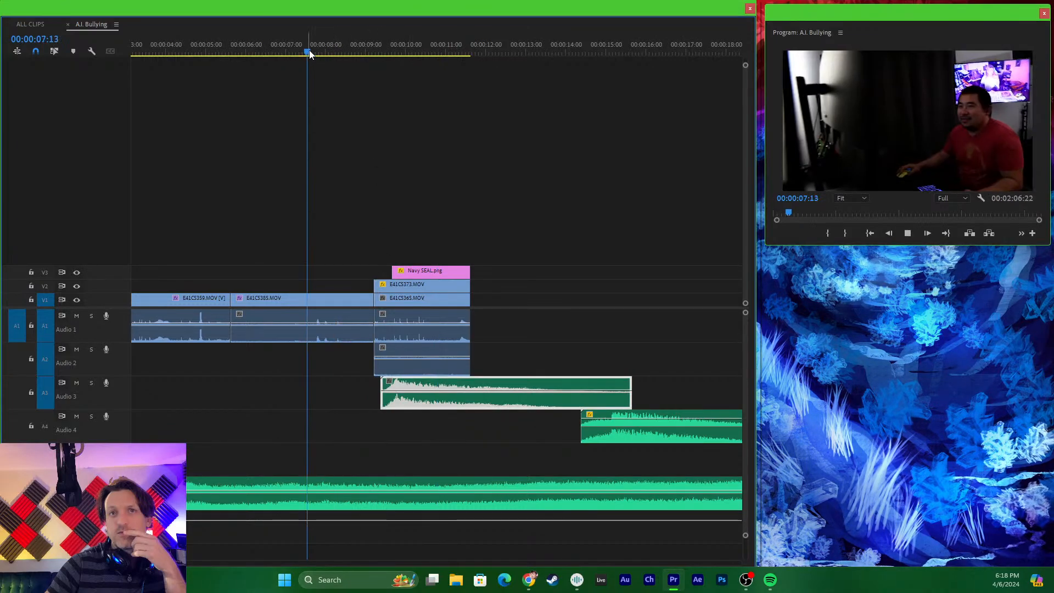
key(space)
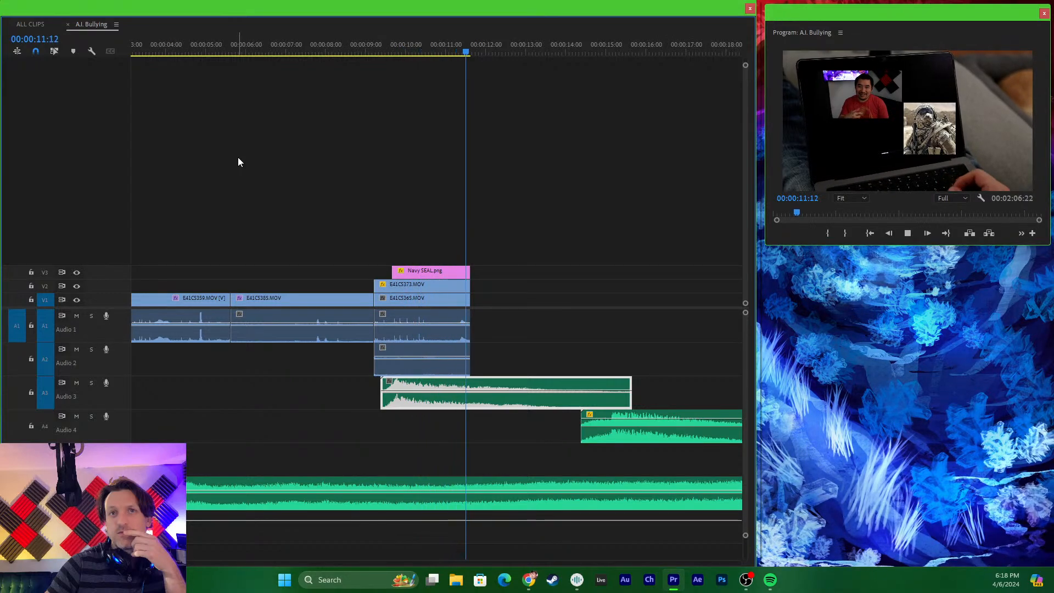
key(space)
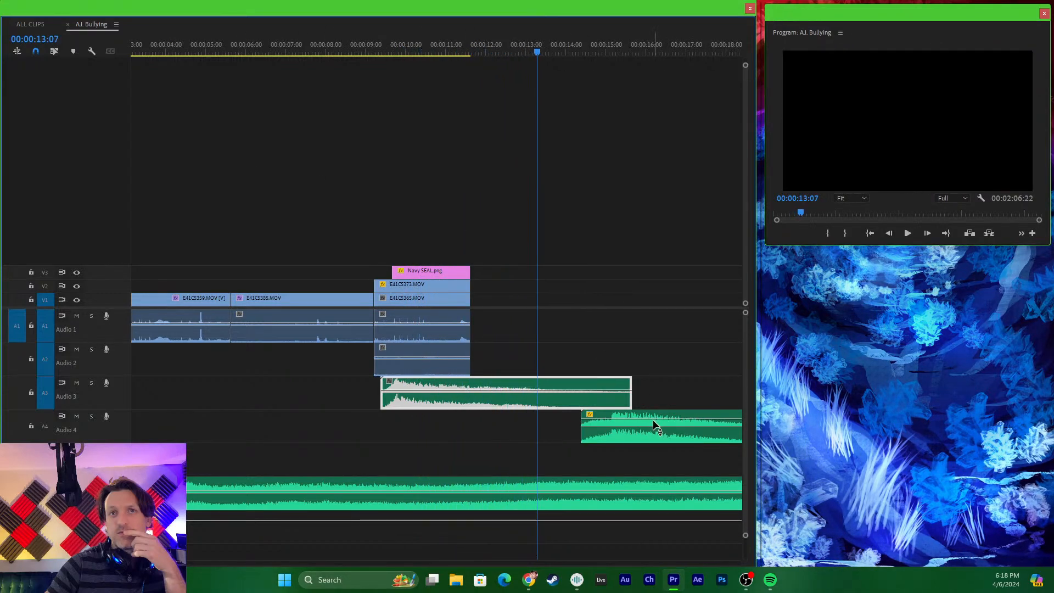
- Move the A4 stinger sound earlier to start at about 00:00:08:21, aligning its swell with Navy SEAL.png's entrance, and play the transition
drag(649, 426, 410, 446)
click(341, 52)
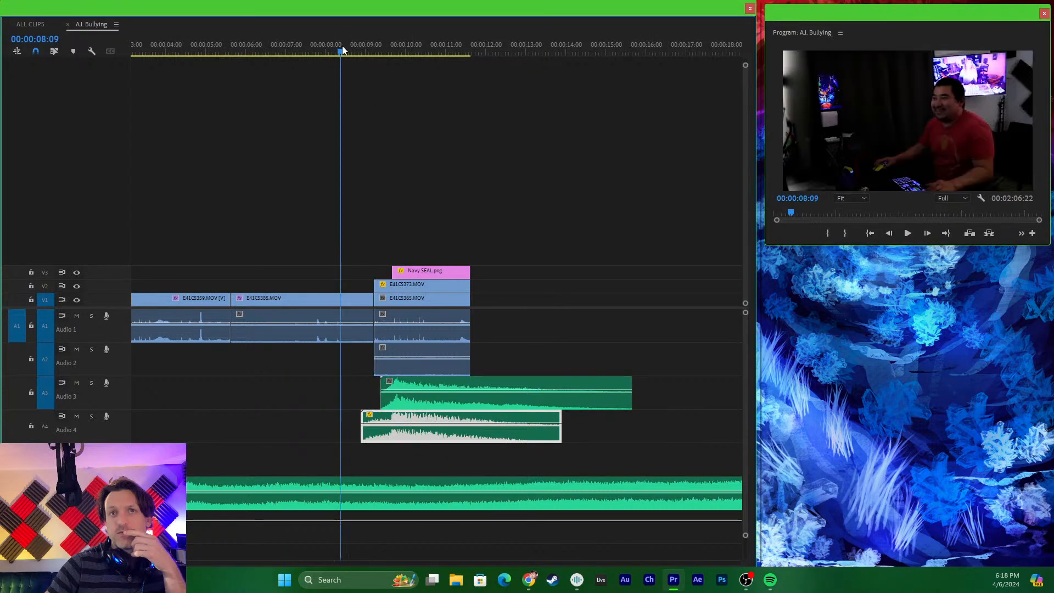
key(space)
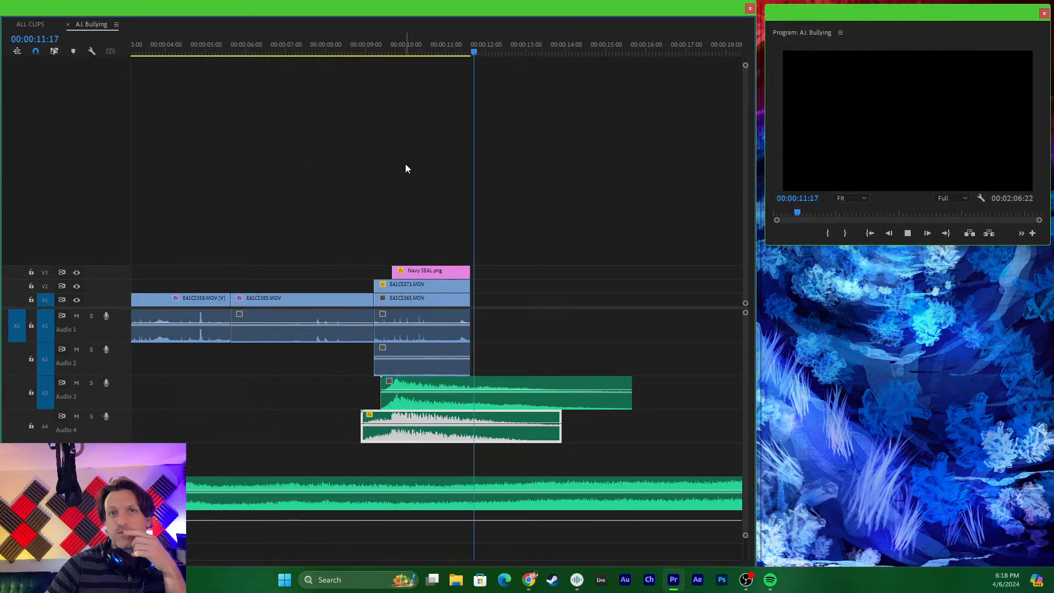
key(space)
- Save the project and play the sequence from 00:00:00:00 through the end of the laptop shot
key(minus)
key(minus)
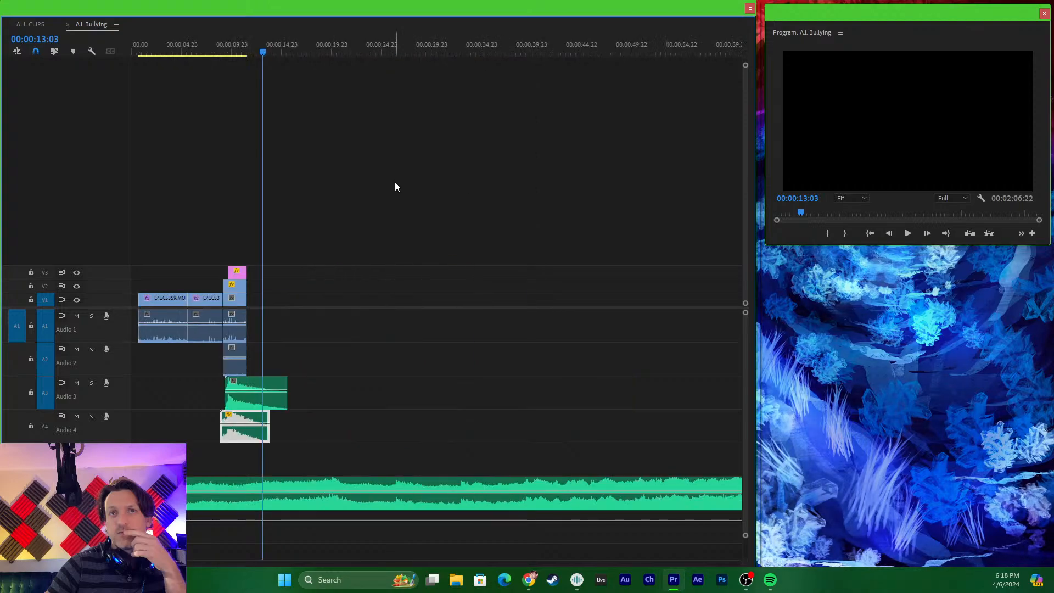
key(ctrl+s)
key(equal)
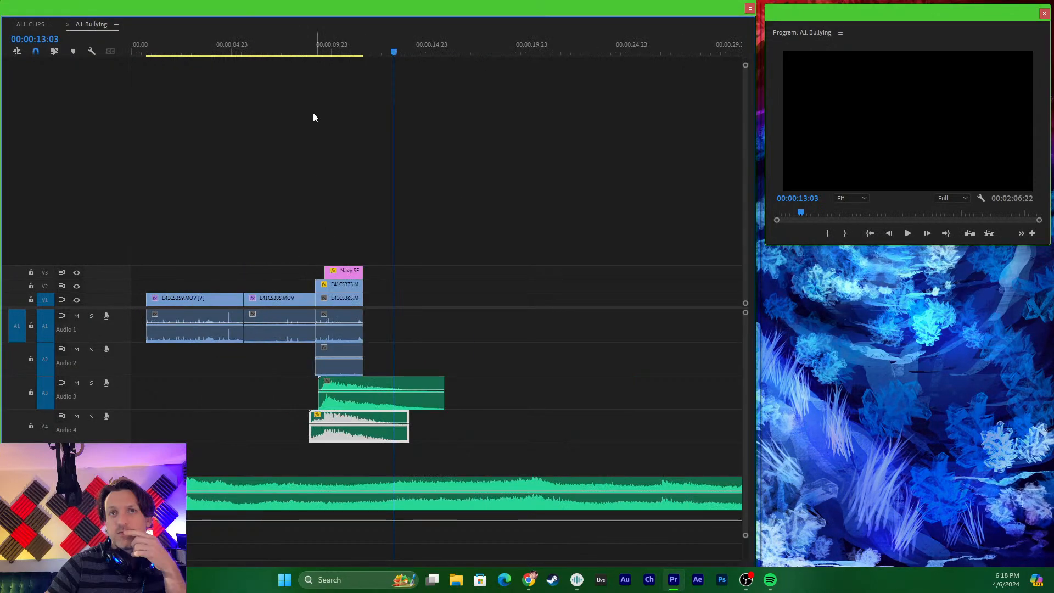
drag(271, 40, 132, 39)
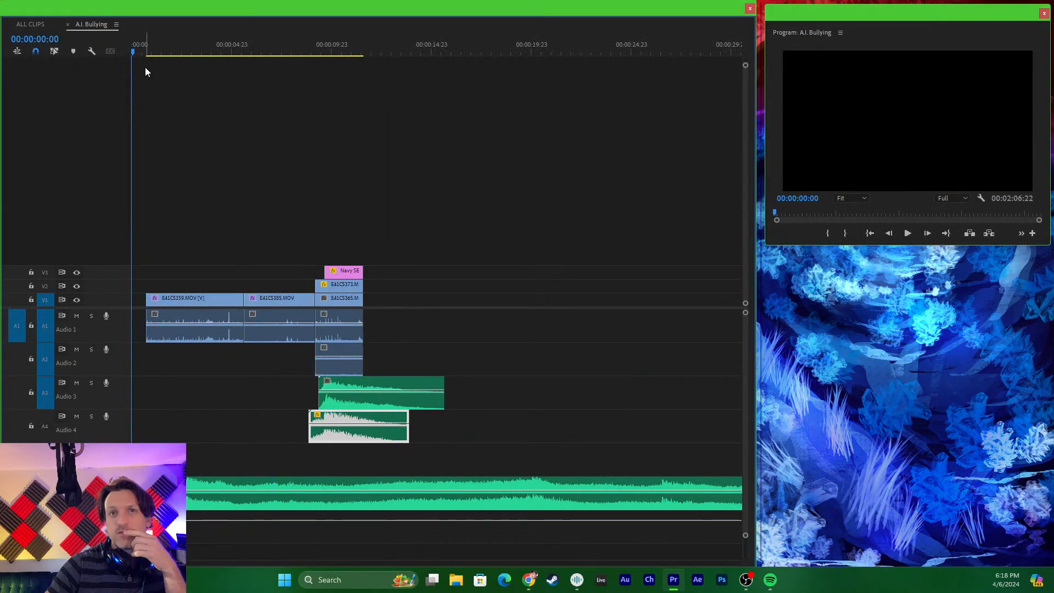
key(space)
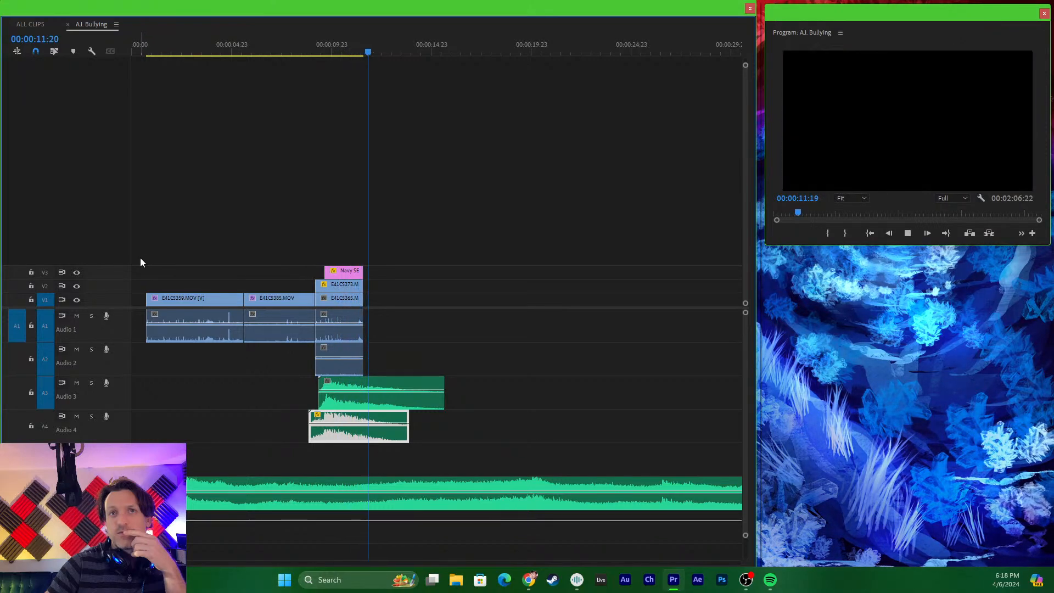
key(space)
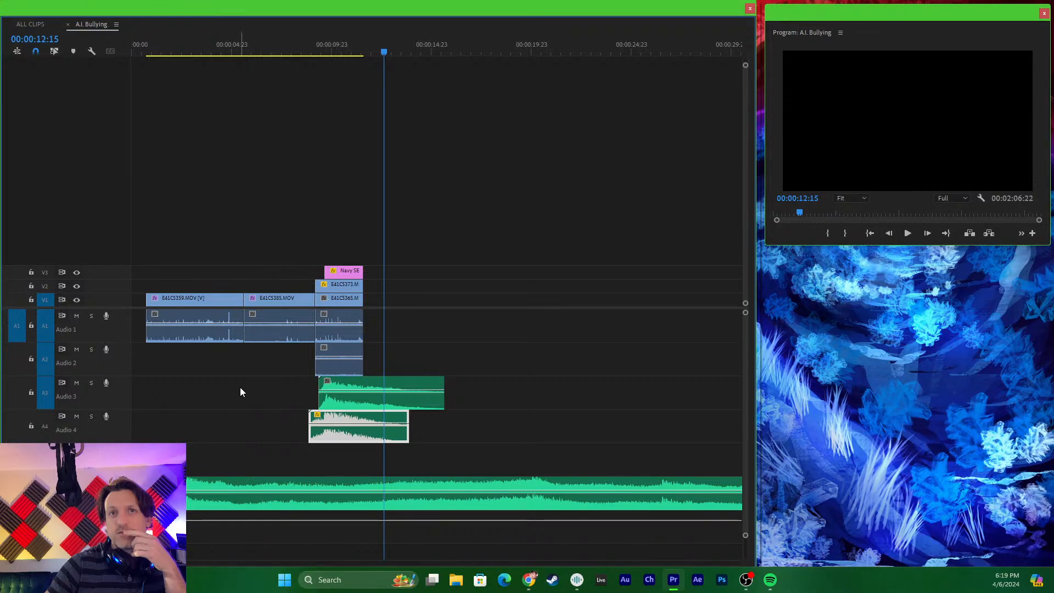
drag(385, 44, 390, 76)
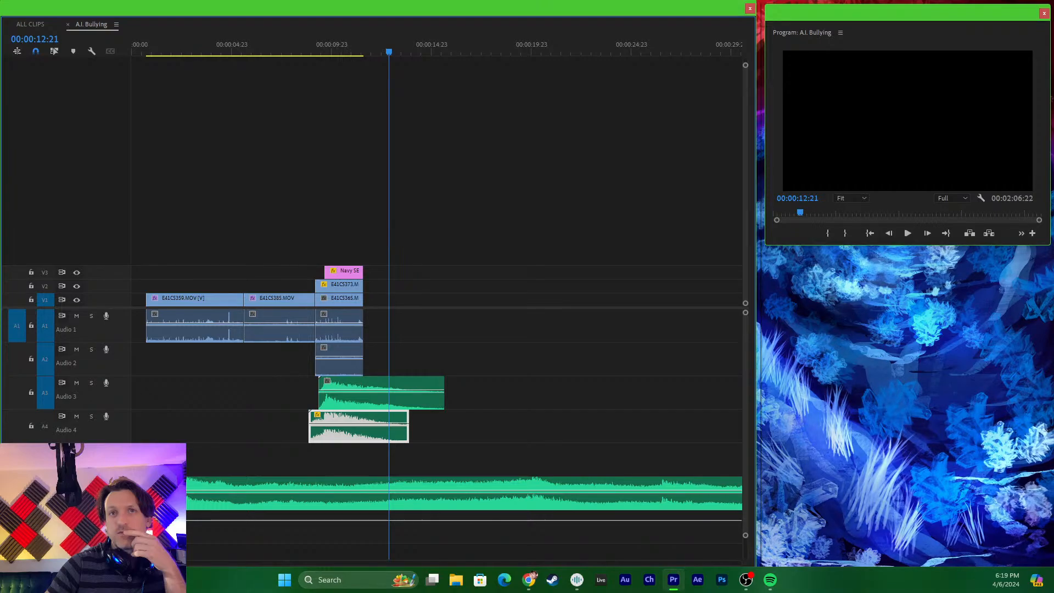